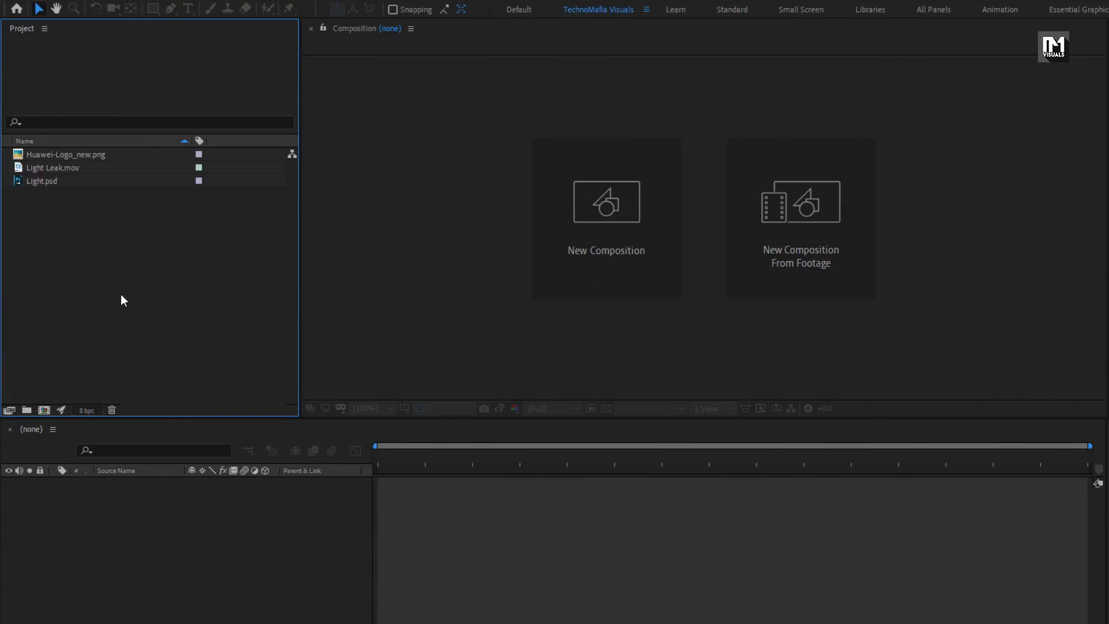
{"action": "left_click", "coordinate": [93, 157]}
{"action": "left_click", "coordinate": [89, 166]}
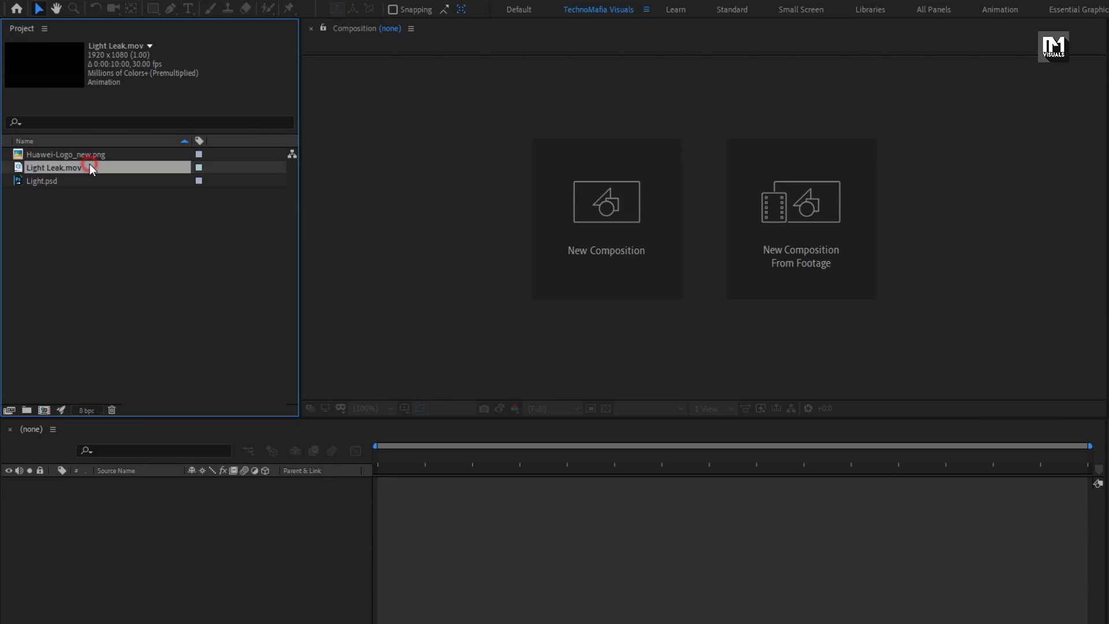
{"action": "left_click", "coordinate": [90, 181]}
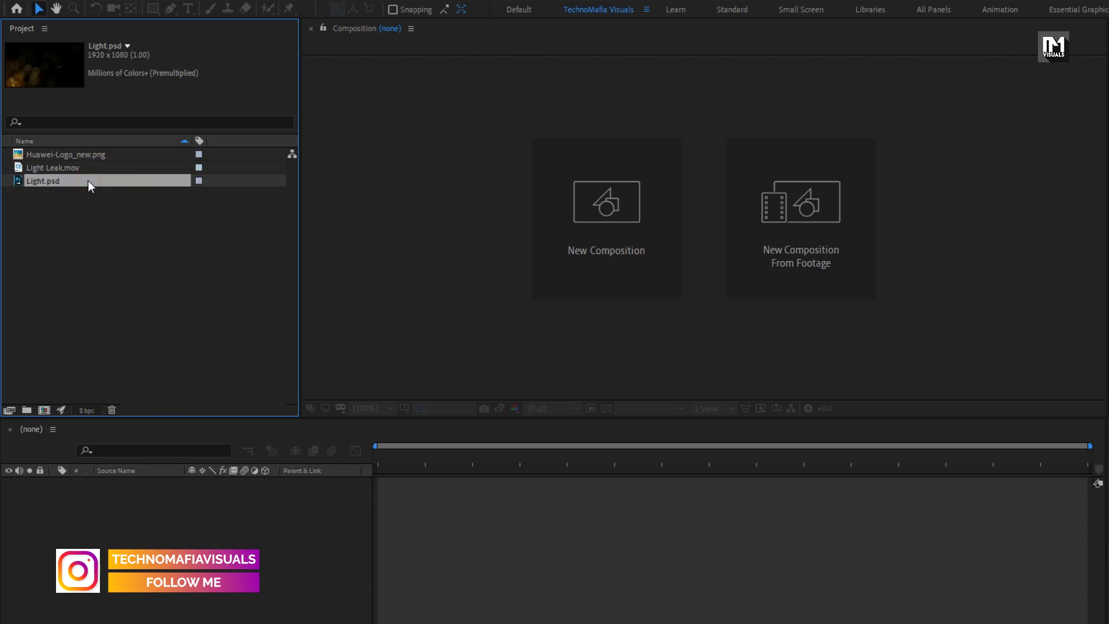
- Create an HD 1920 x 1080, 30 fps composition named Saber_Logo with a duration of 0:00:05:00
{"action": "key", "text": "ctrl+n"}
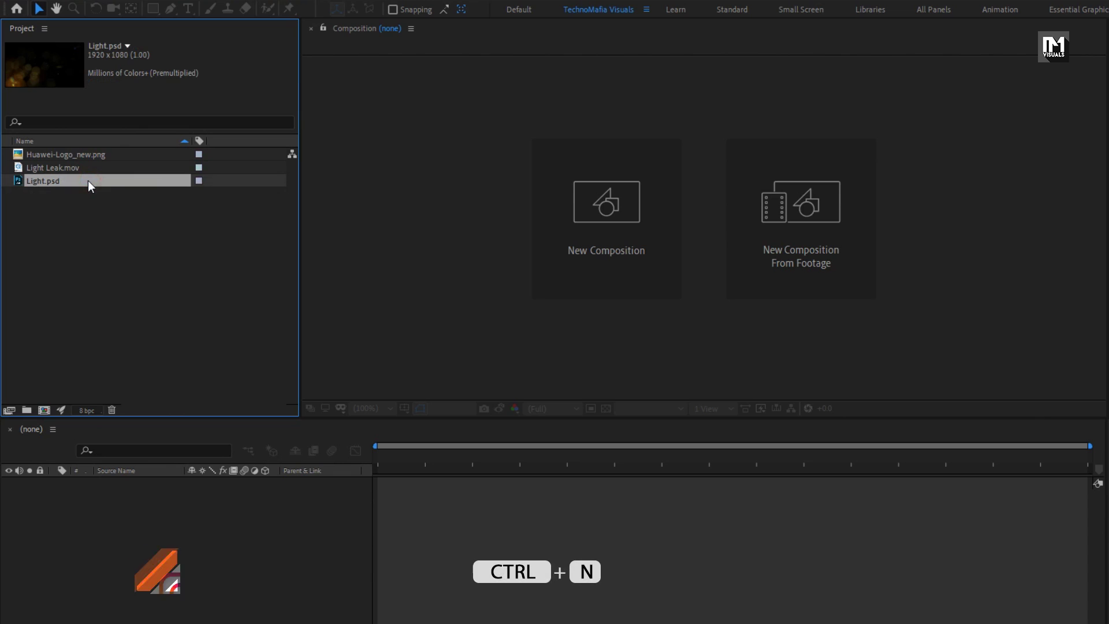
{"action": "left_click", "coordinate": [44, 410]}
{"action": "type", "text": "Saber_Logo"}
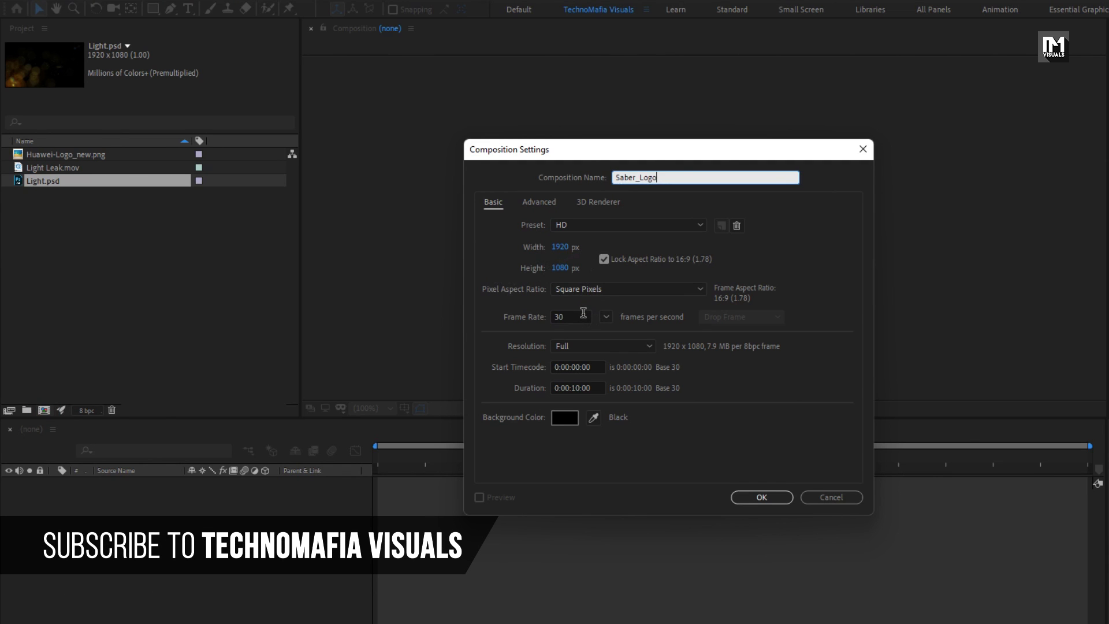
{"action": "left_click", "coordinate": [575, 386]}
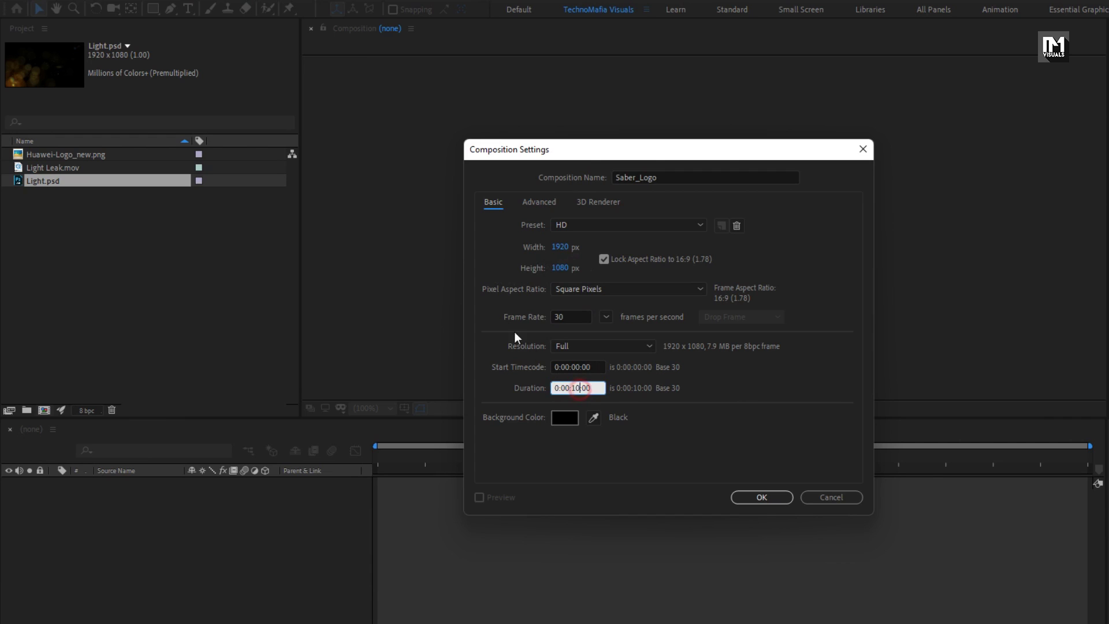
{"action": "key", "text": "BackSpace"}
{"action": "key", "text": "BackSpace"}
{"action": "type", "text": "05"}
{"action": "left_click", "coordinate": [762, 498]}
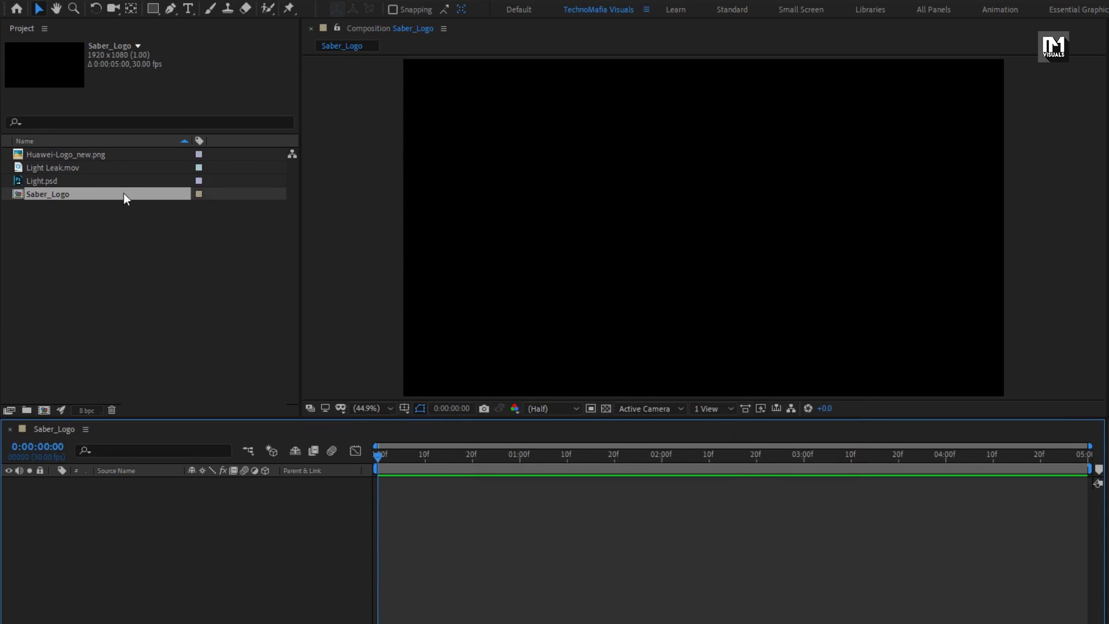
- Add Huawei-Logo_new.png to the Saber_Logo composition and scale it to 55%
{"action": "left_click", "coordinate": [95, 156]}
{"action": "left_click_drag", "start_coordinate": [81, 156], "coordinate": [134, 511]}
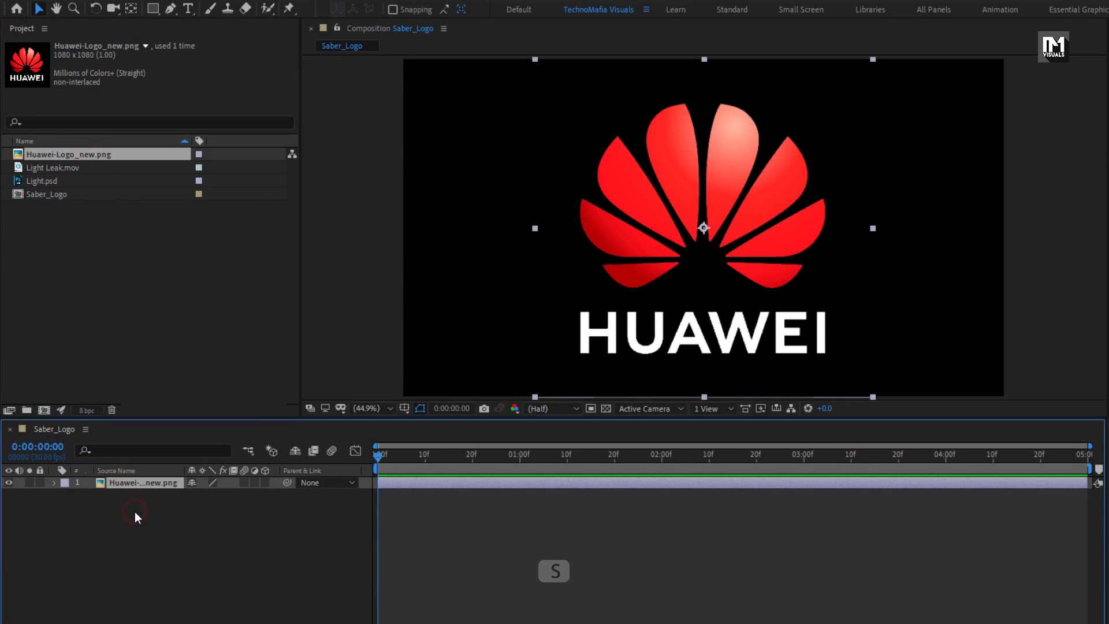
{"action": "key", "text": "s"}
{"action": "left_click_drag", "start_coordinate": [239, 500], "coordinate": [210, 497]}
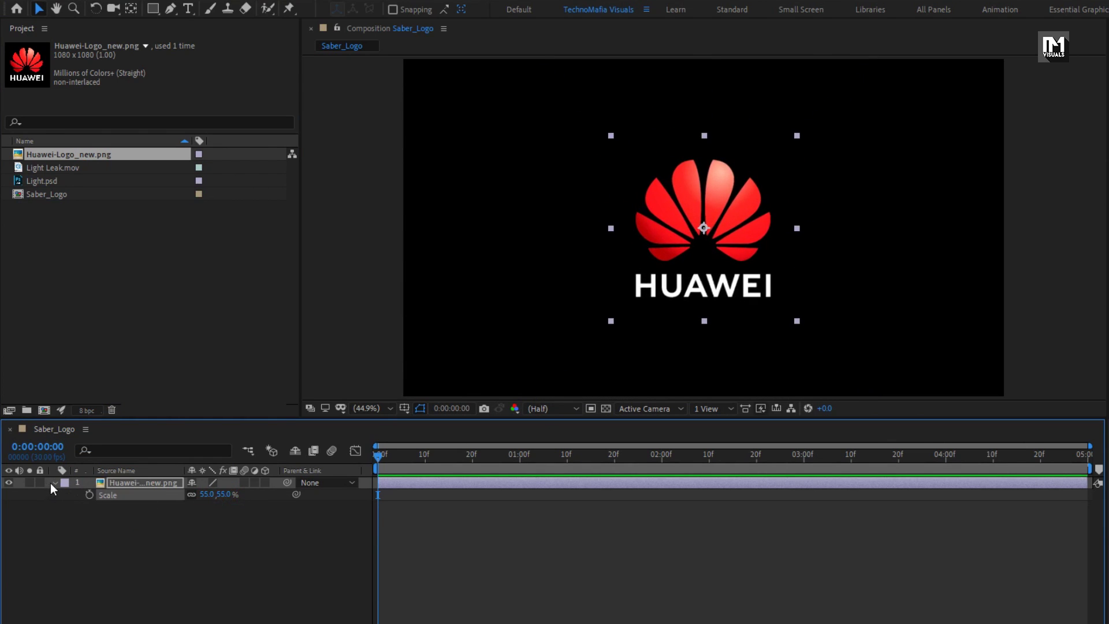
{"action": "left_click", "coordinate": [54, 482]}
- Pre-compose the logo image layer as Logo, moving all attributes into the new composition
{"action": "right_click", "coordinate": [117, 483]}
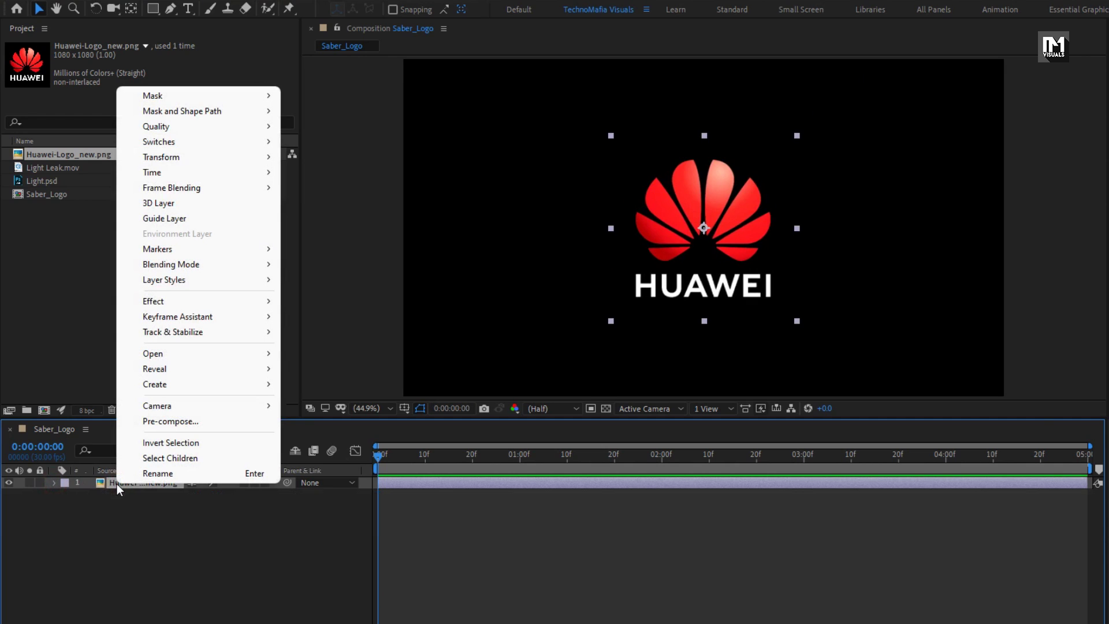
{"action": "left_click", "coordinate": [138, 425]}
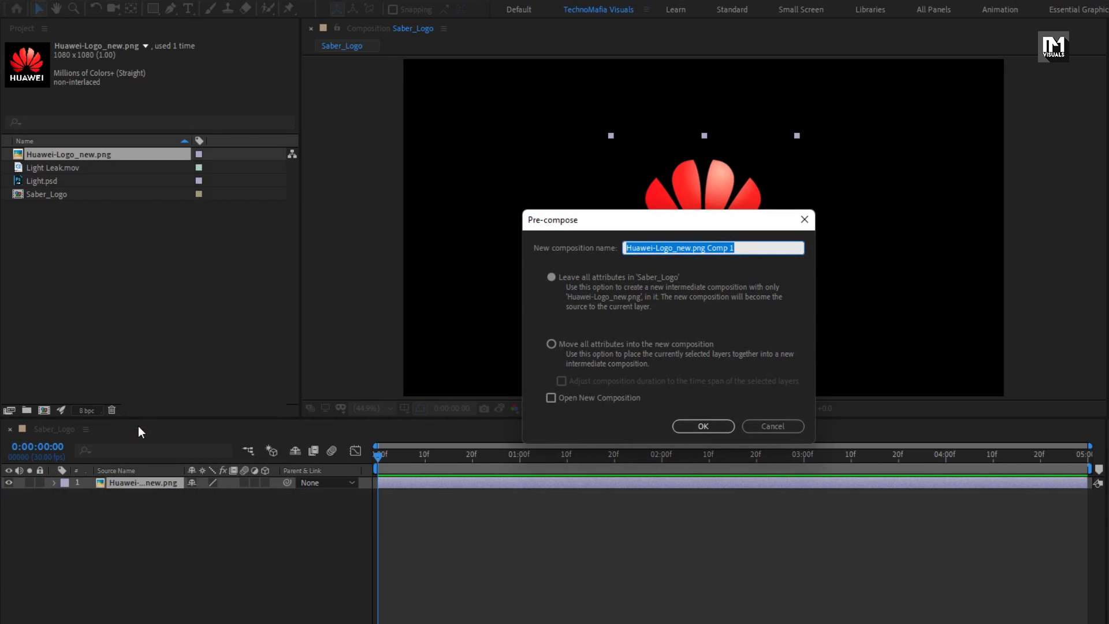
{"action": "type", "text": "Logo"}
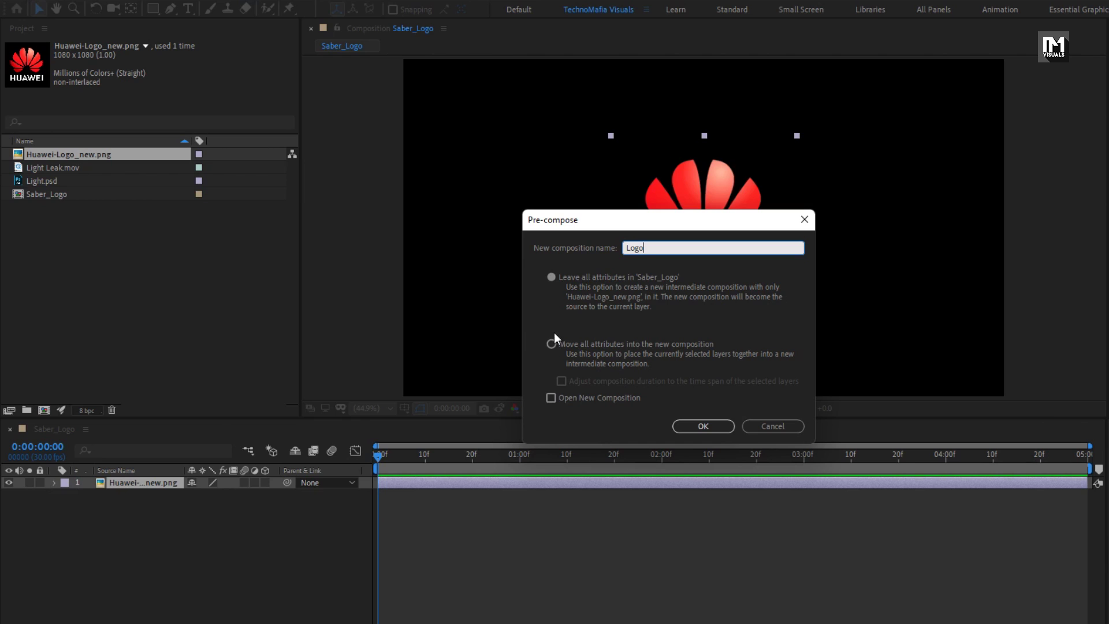
{"action": "left_click", "coordinate": [553, 343]}
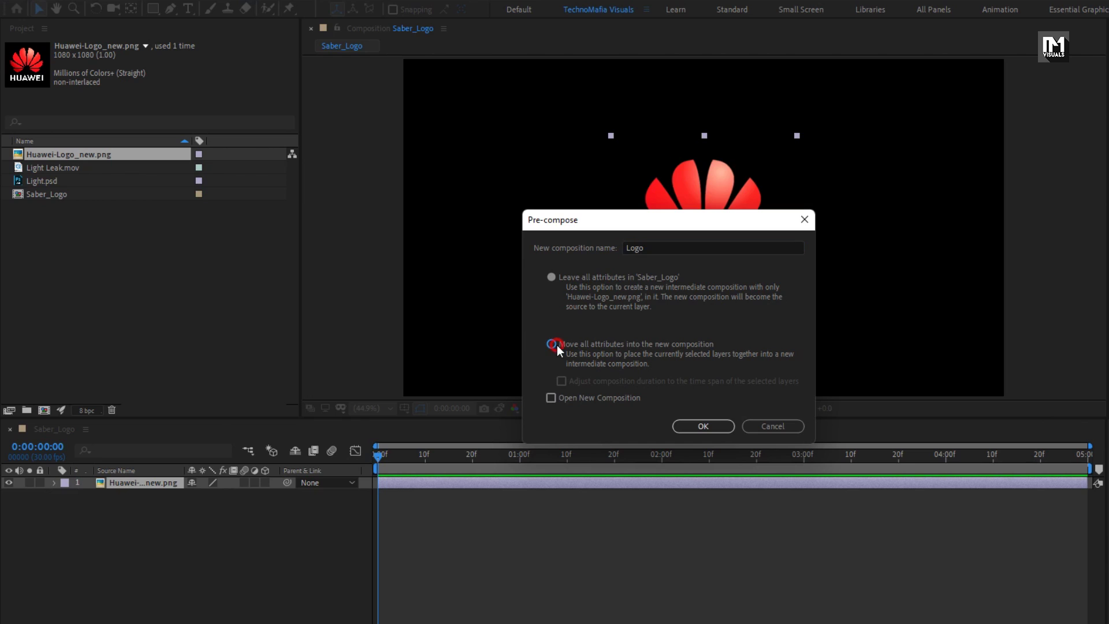
{"action": "left_click", "coordinate": [703, 426]}
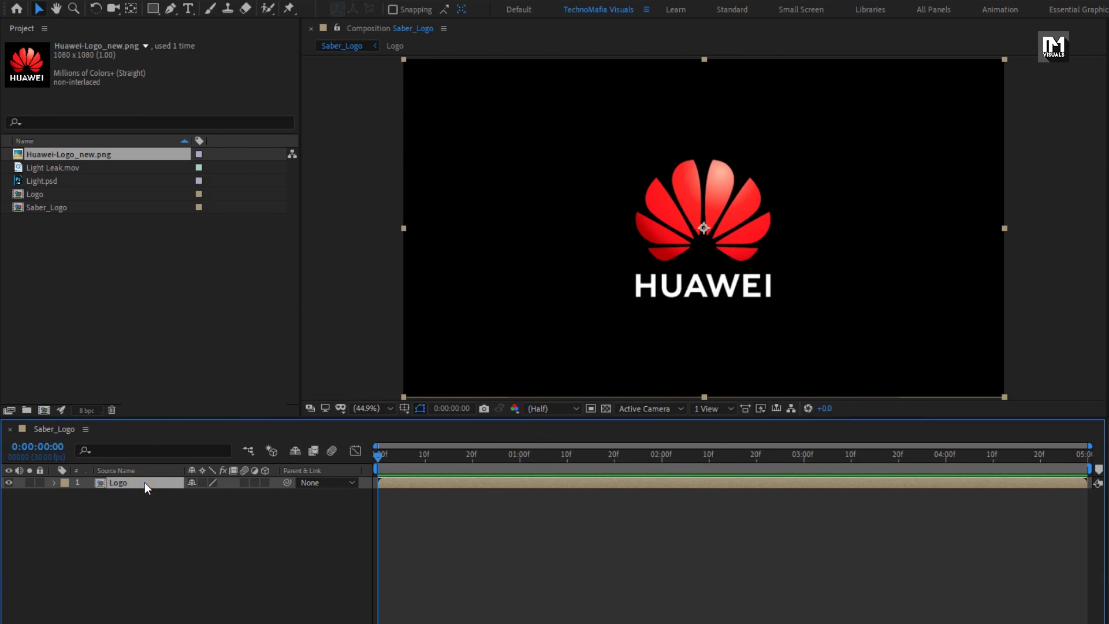
- Auto-trace the Logo layer's alpha channel for the current frame, with the preview enabled
{"action": "left_click", "coordinate": [120, 9]}
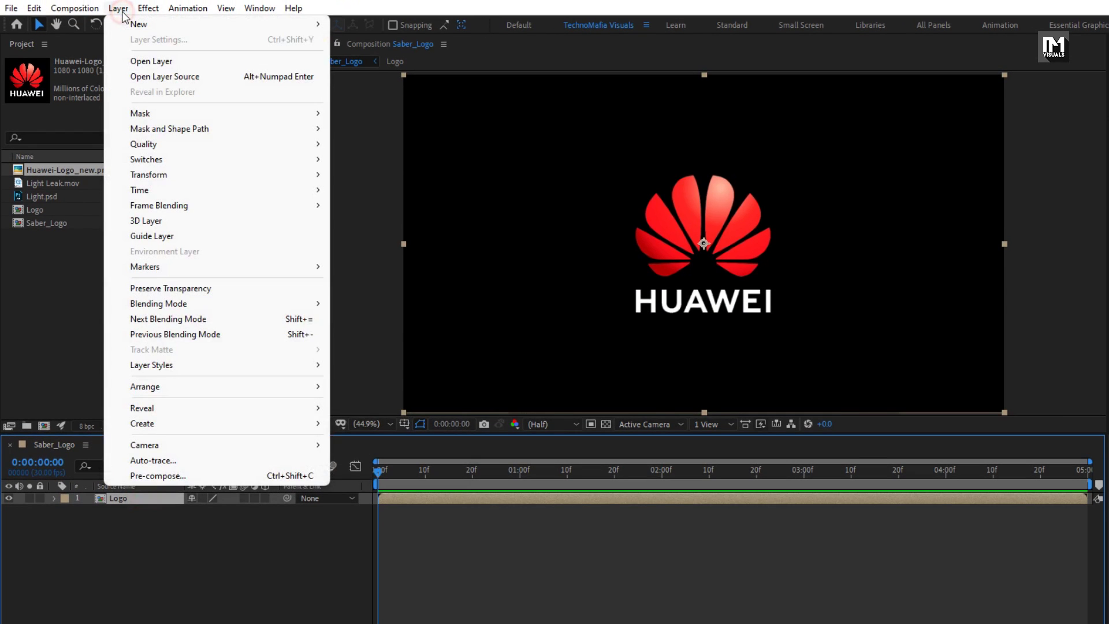
{"action": "left_click", "coordinate": [175, 460]}
{"action": "left_click_drag", "start_coordinate": [483, 202], "coordinate": [245, 150]}
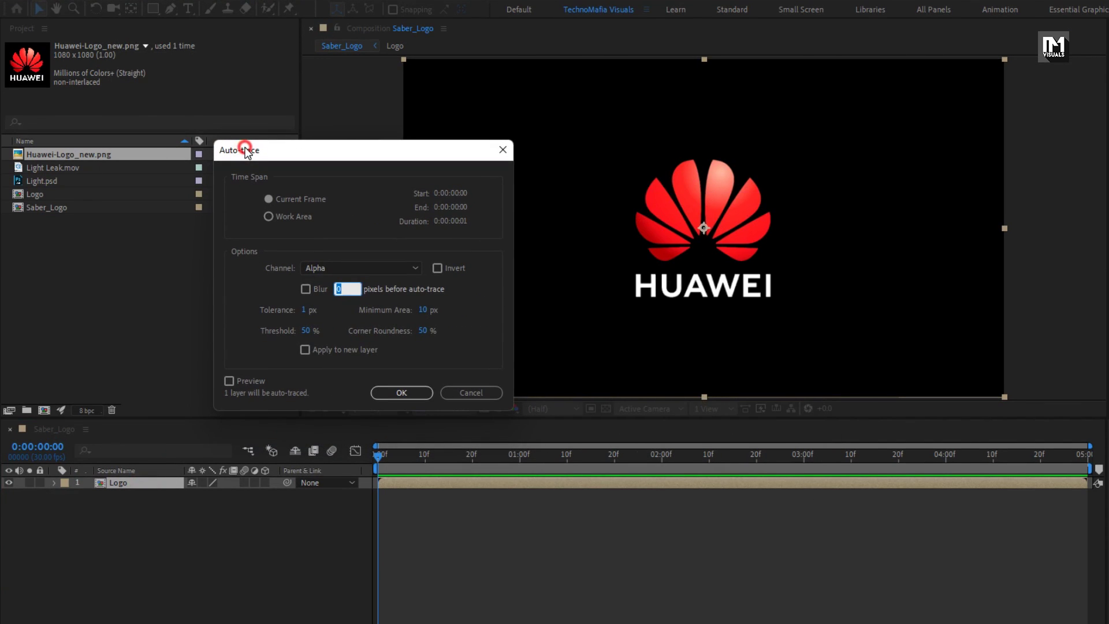
{"action": "left_click", "coordinate": [242, 382]}
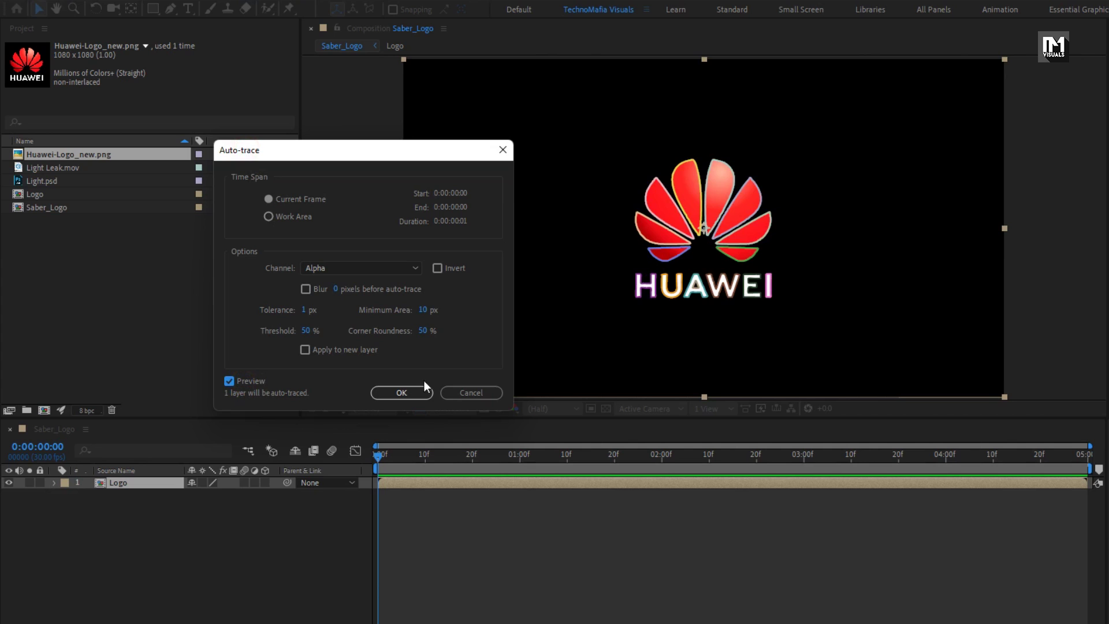
{"action": "left_click", "coordinate": [401, 393]}
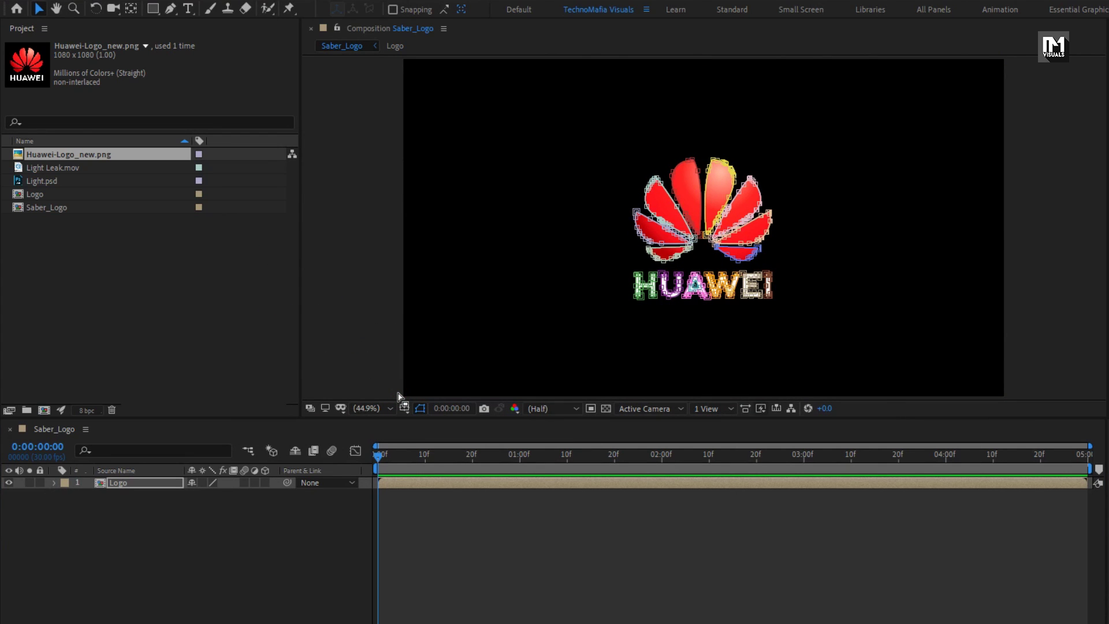
- Apply the Video Copilot Saber effect to the Logo layer with the Arc Reactor preset
{"action": "left_click", "coordinate": [141, 484]}
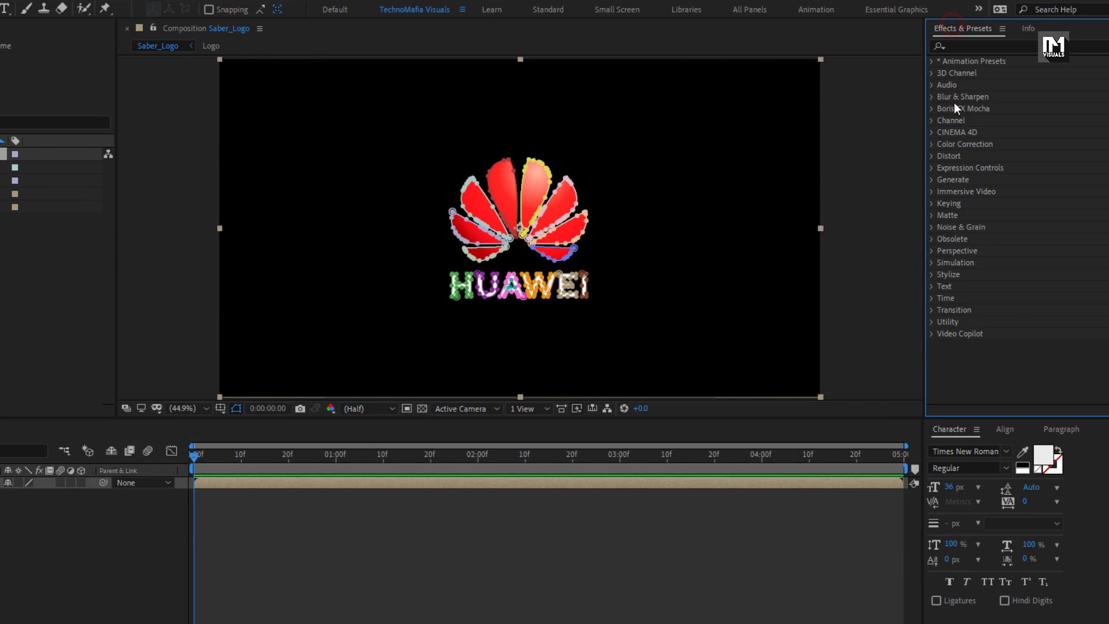
{"action": "left_click", "coordinate": [933, 334]}
{"action": "left_click", "coordinate": [969, 358]}
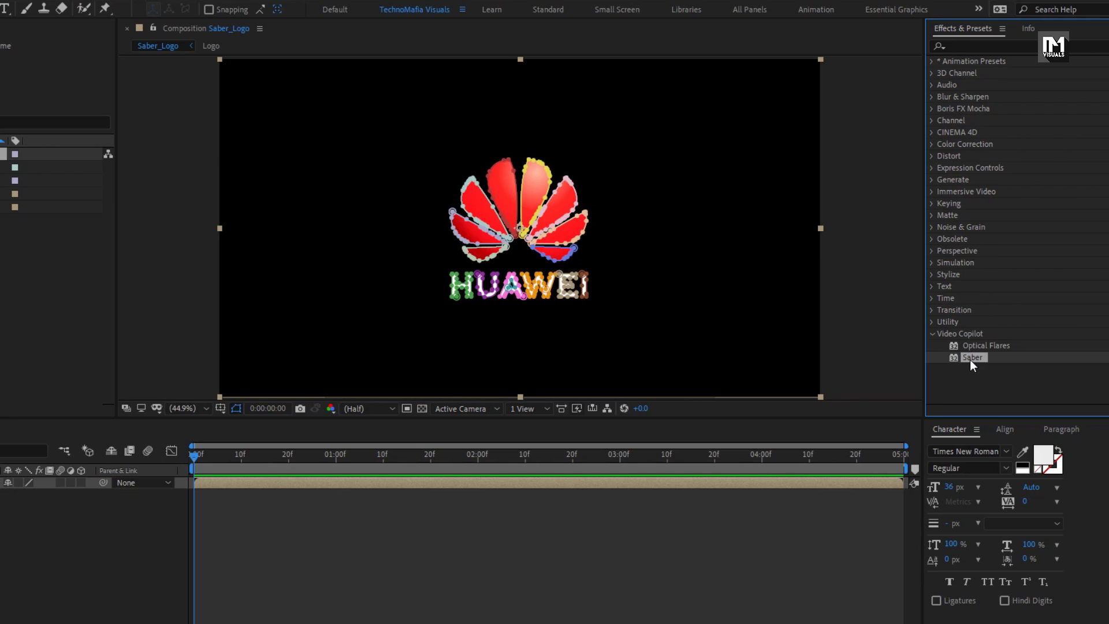
{"action": "left_click_drag", "start_coordinate": [972, 357], "coordinate": [522, 224]}
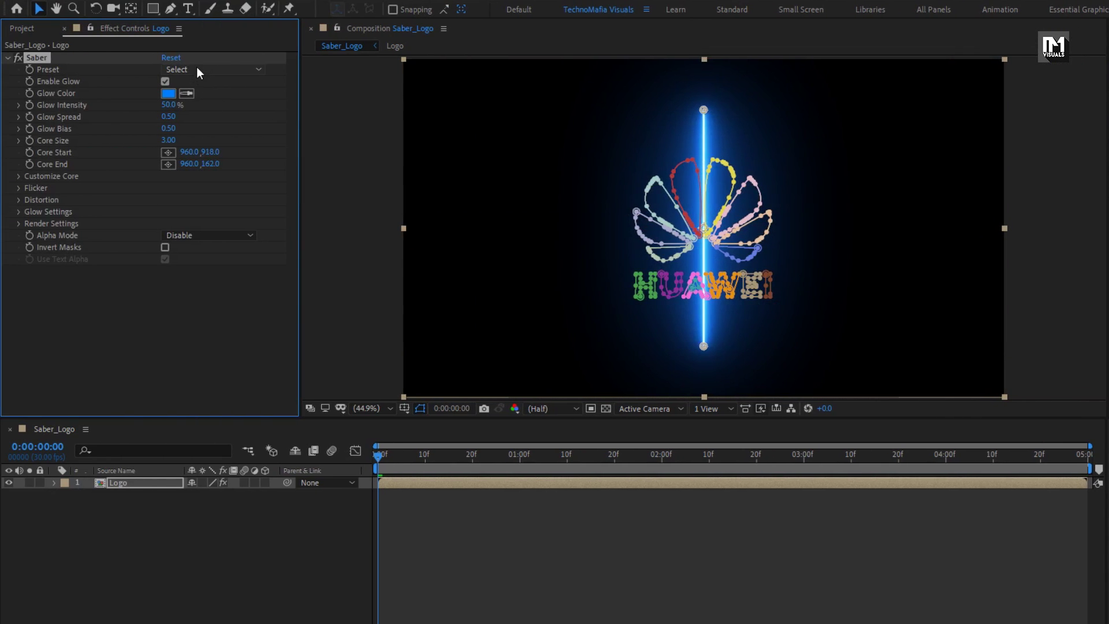
{"action": "left_click", "coordinate": [15, 69]}
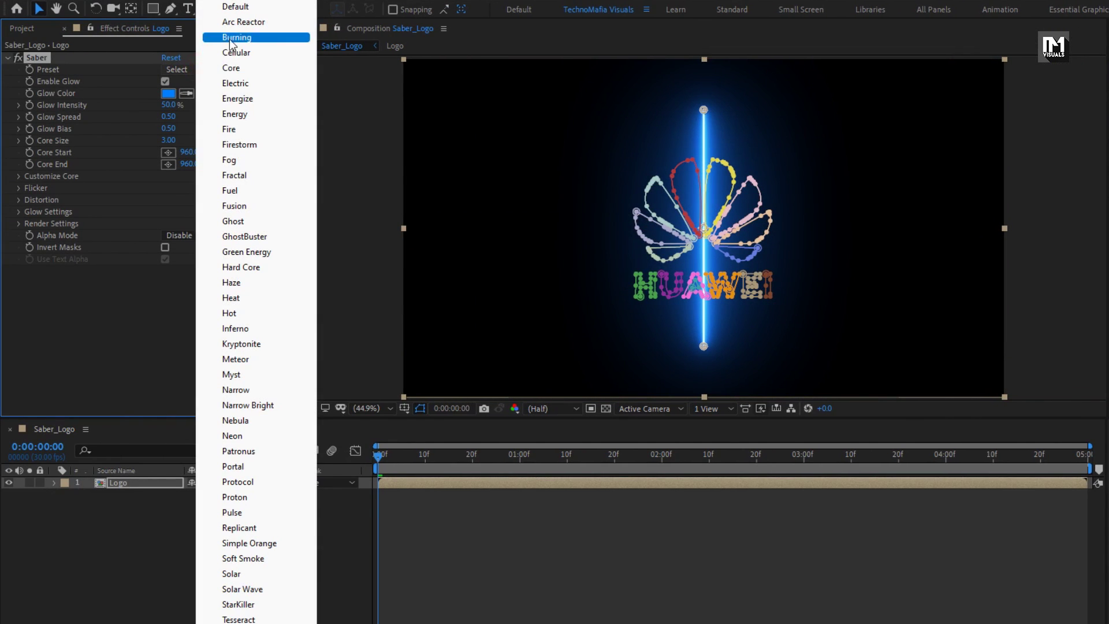
{"action": "left_click", "coordinate": [239, 22]}
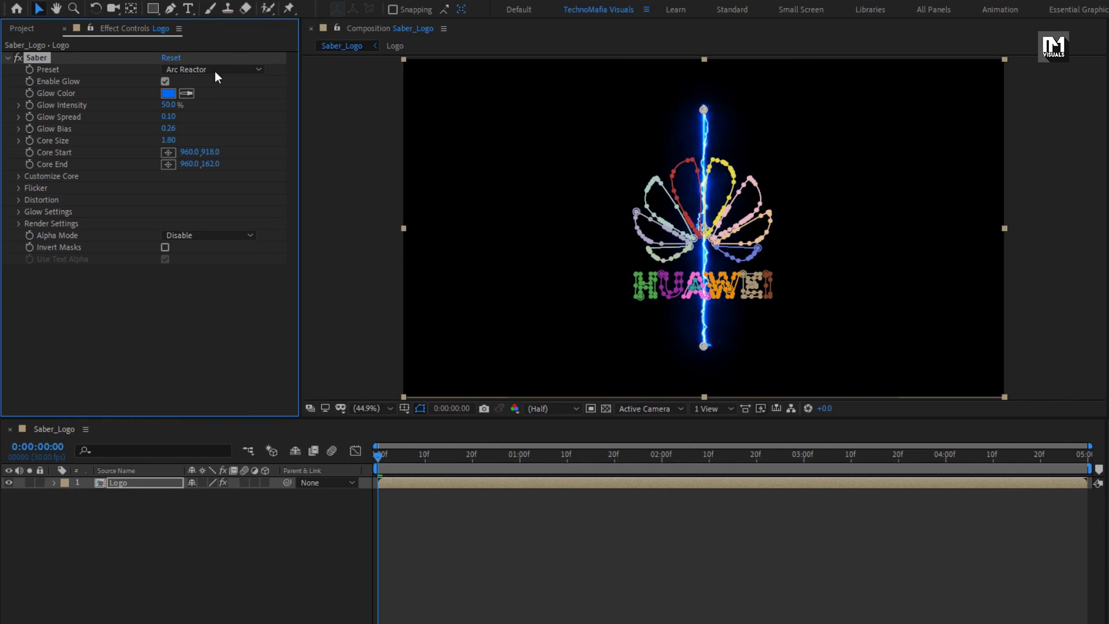
- Set Saber's core type to Layer Masks and hide the mask outlines in the composition view
{"action": "left_click", "coordinate": [19, 177]}
{"action": "left_click", "coordinate": [179, 187]}
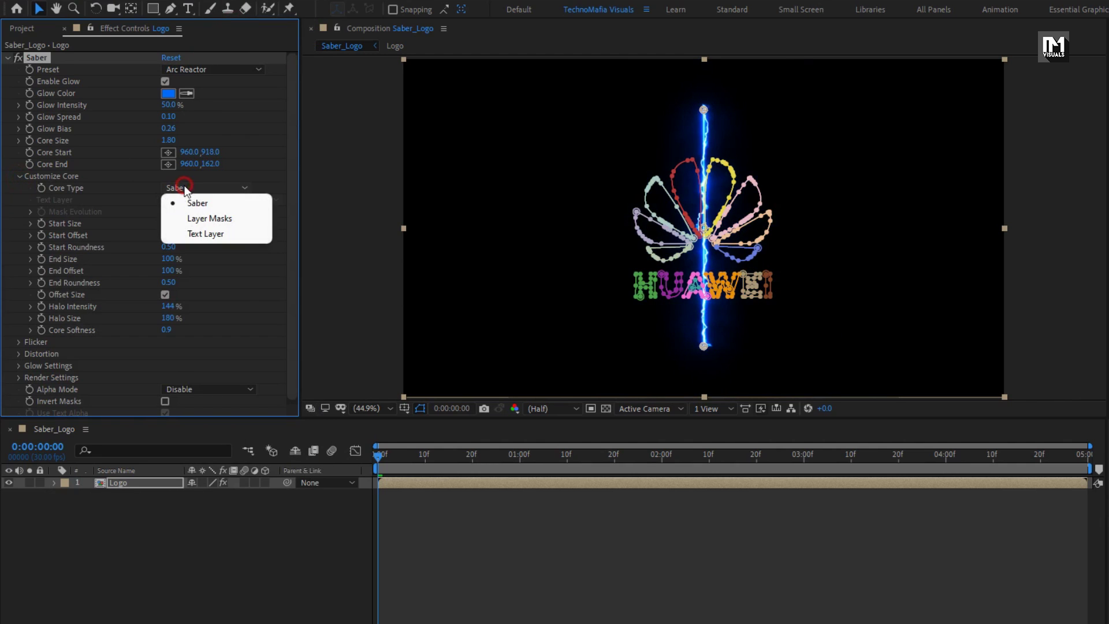
{"action": "left_click", "coordinate": [250, 220]}
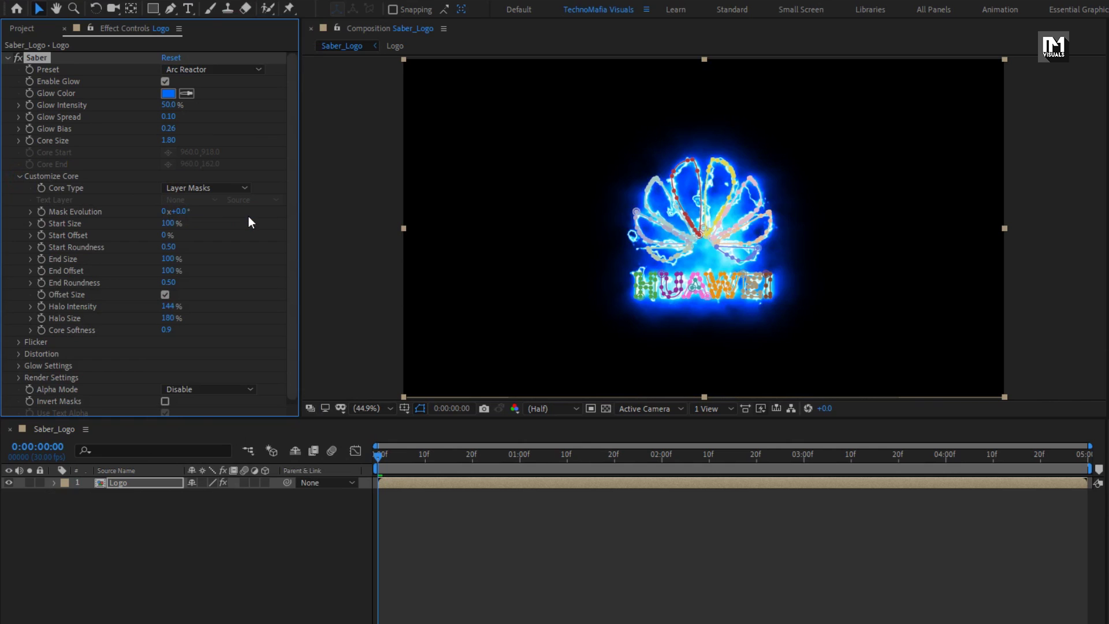
{"action": "left_click", "coordinate": [420, 409]}
{"action": "left_click", "coordinate": [406, 455]}
{"action": "left_click_drag", "start_coordinate": [406, 458], "coordinate": [440, 458]}
- Set Saber's glow intensity to 30%, glow spread to 0.05 and glow bias to 0.13
{"action": "left_click", "coordinate": [170, 106]}
{"action": "type", "text": "30"}
{"action": "key", "text": "Return"}
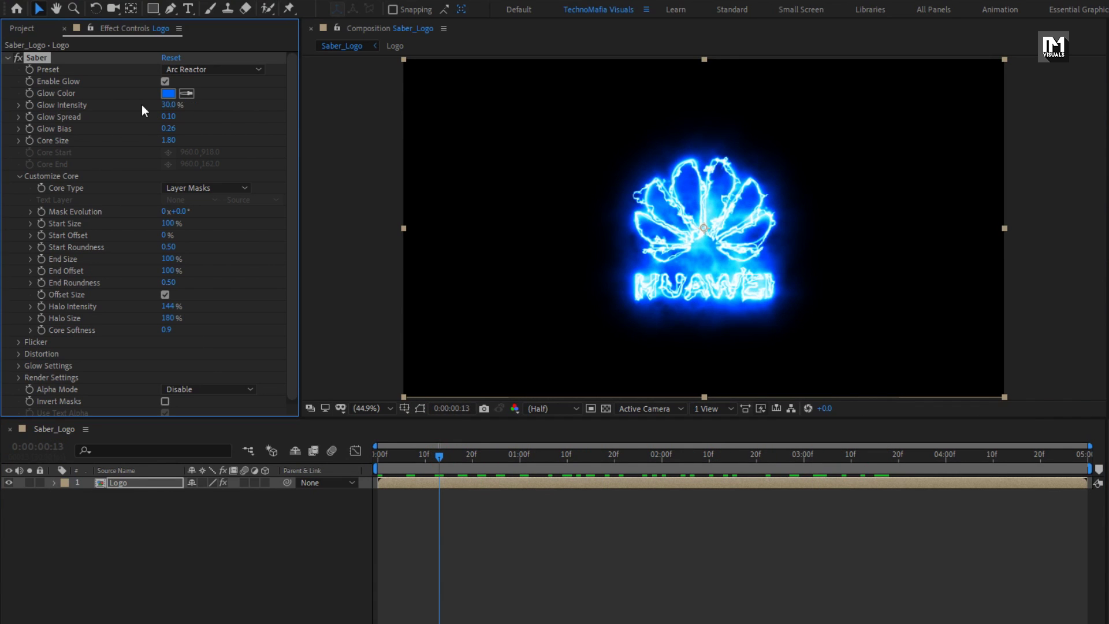
{"action": "key", "text": "Tab"}
{"action": "type", "text": "0."}
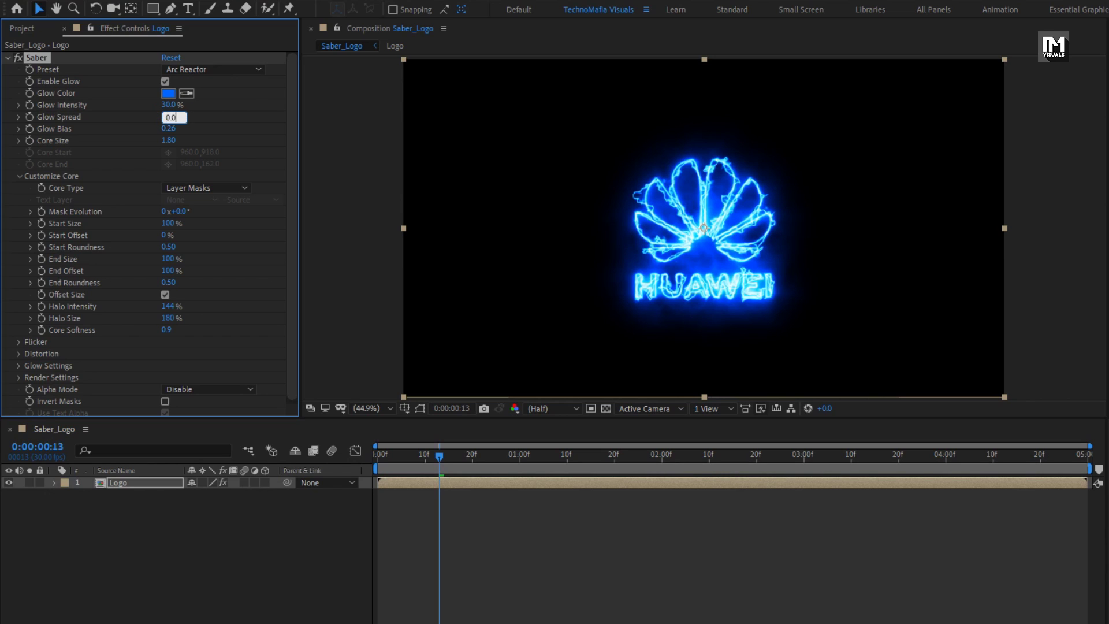
{"action": "left_click", "coordinate": [167, 129]}
{"action": "type", "text": "0"}
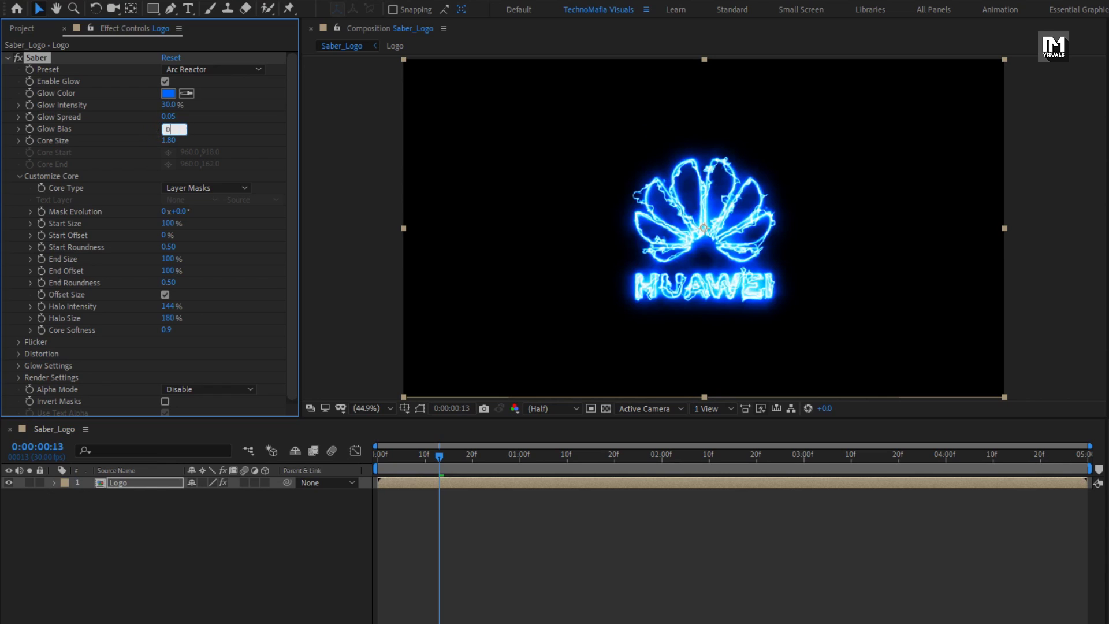
{"action": "type", "text": ".13"}
{"action": "key", "text": "Return"}
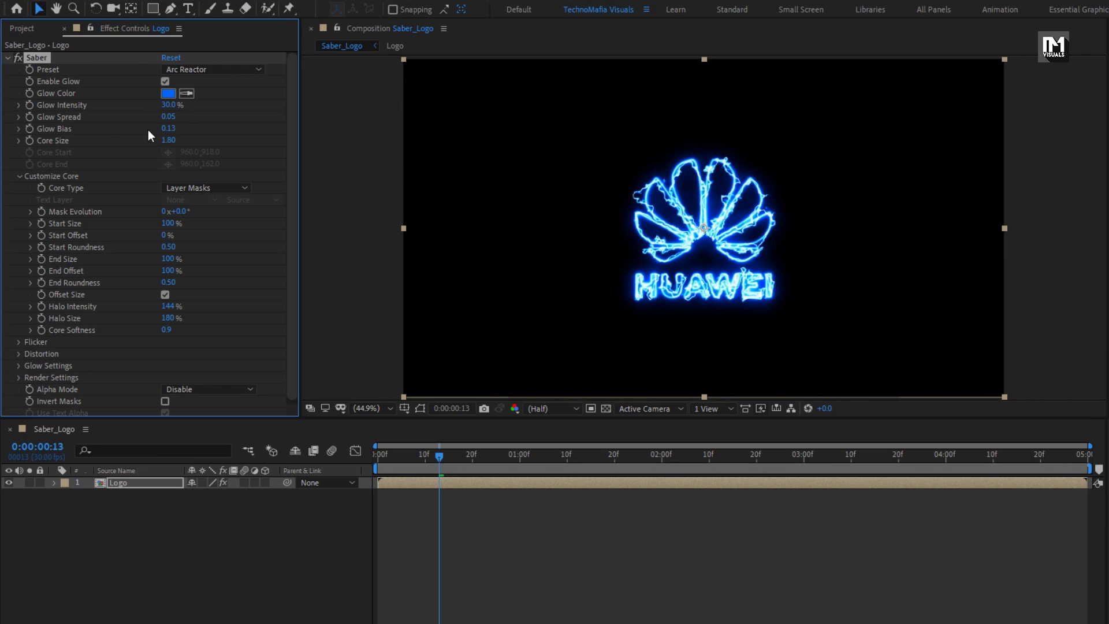
- Keyframe Saber's core size on the Logo layer to go from 1.2 at 0:00:00:00 to 0 at 0:00:02:00
{"action": "left_click_drag", "start_coordinate": [508, 459], "coordinate": [664, 461]}
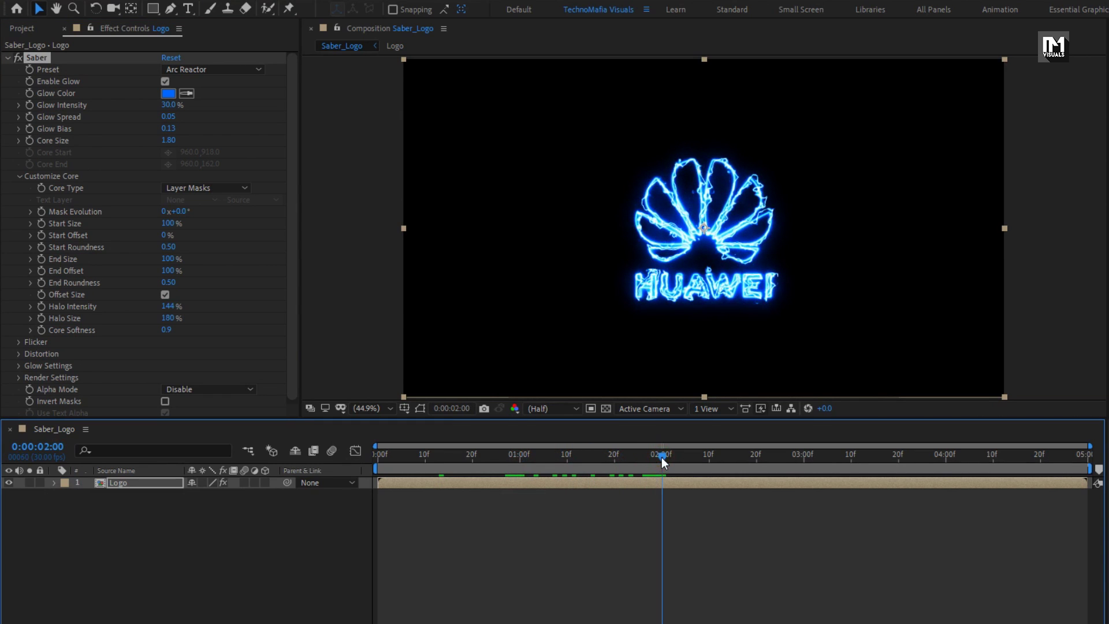
{"action": "left_click", "coordinate": [31, 141]}
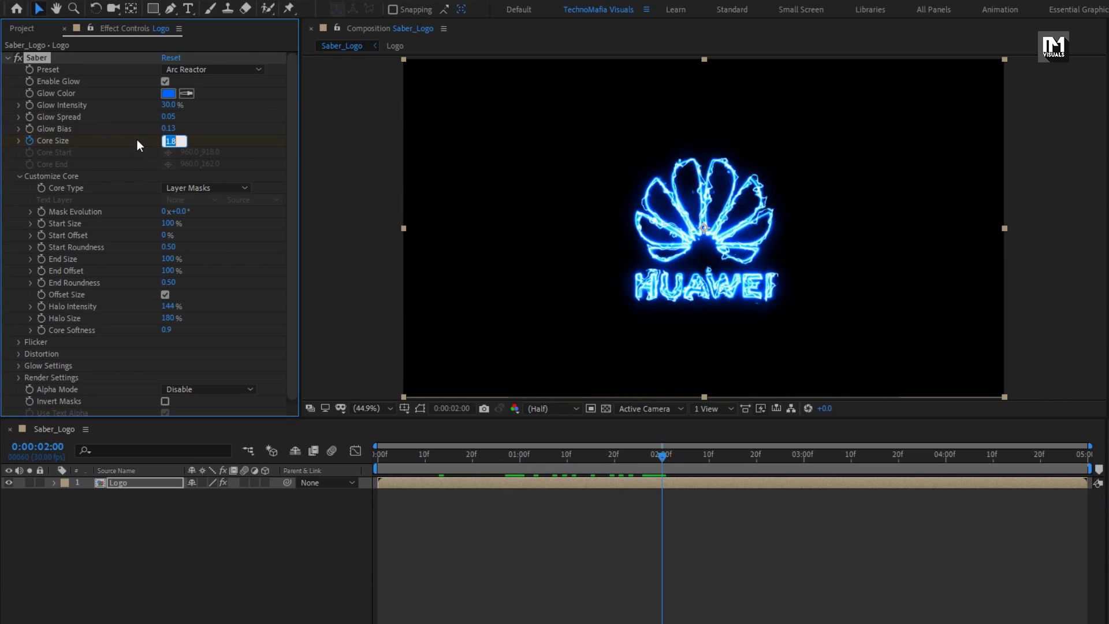
{"action": "type", "text": "0"}
{"action": "key", "text": "Return"}
{"action": "left_click_drag", "start_coordinate": [664, 460], "coordinate": [346, 448]}
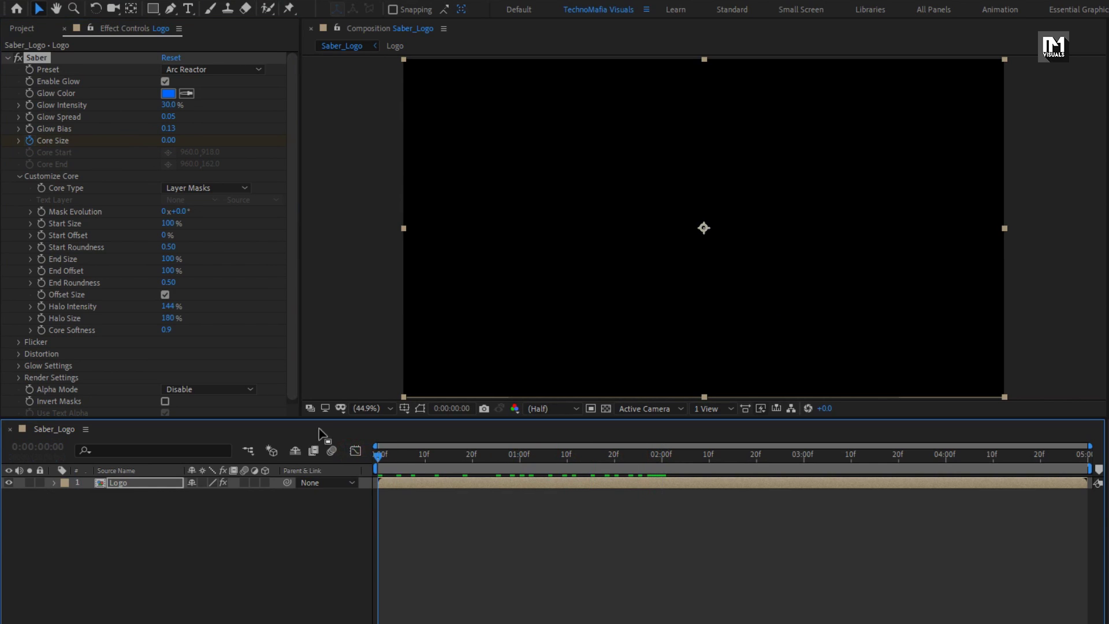
{"action": "left_click", "coordinate": [167, 141]}
{"action": "type", "text": "1.2"}
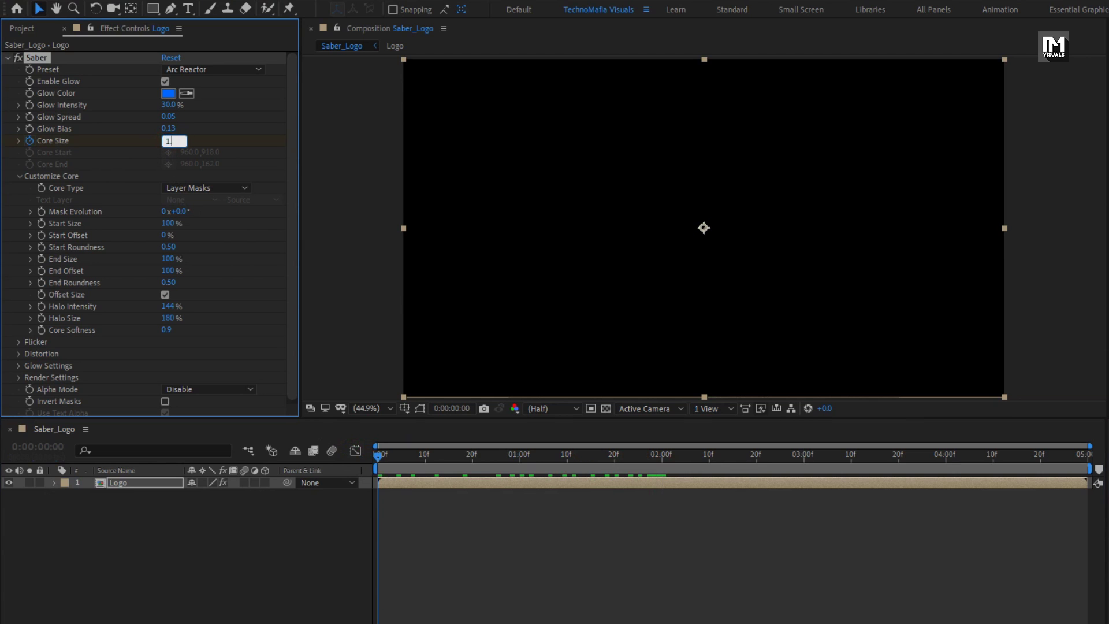
{"action": "key", "text": "Return"}
{"action": "left_click_drag", "start_coordinate": [379, 459], "coordinate": [452, 464]}
- Apply Easy Ease to both Saber Core Size keyframes on the Logo layer
{"action": "key", "text": "u"}
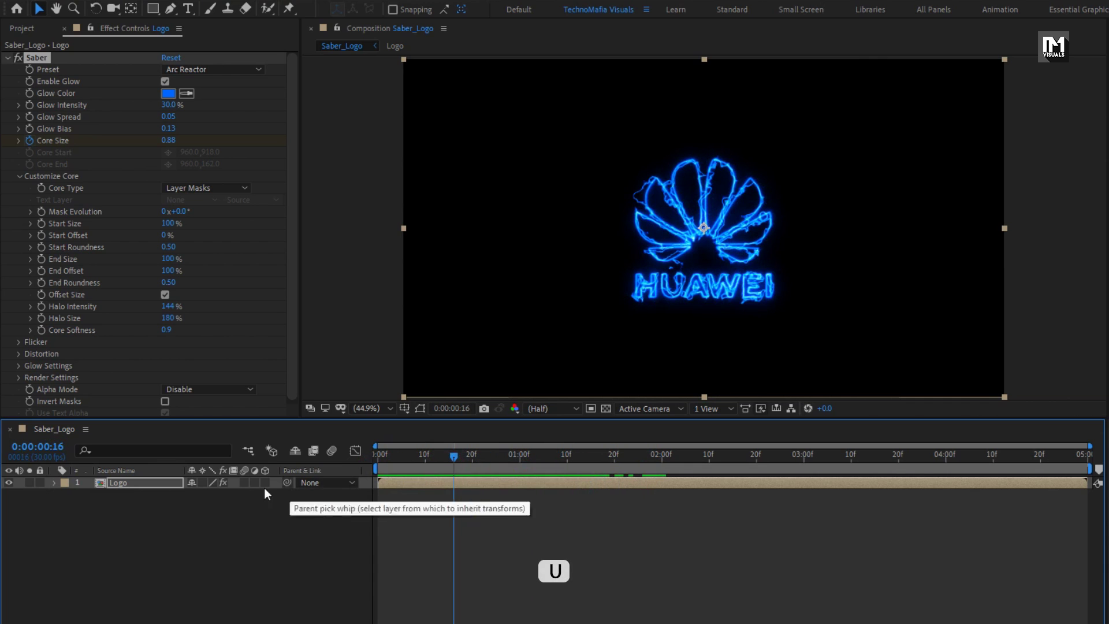
{"action": "left_click", "coordinate": [170, 484]}
{"action": "key", "text": "u"}
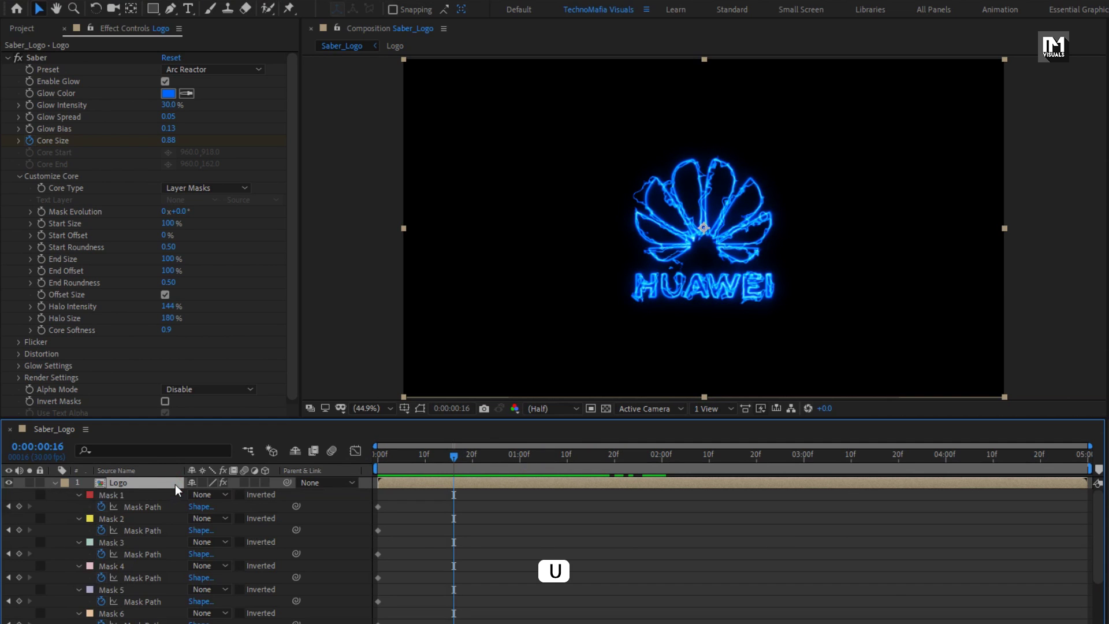
{"action": "scroll", "coordinate": [75, 494], "scroll_direction": "down", "scroll_amount": 3}
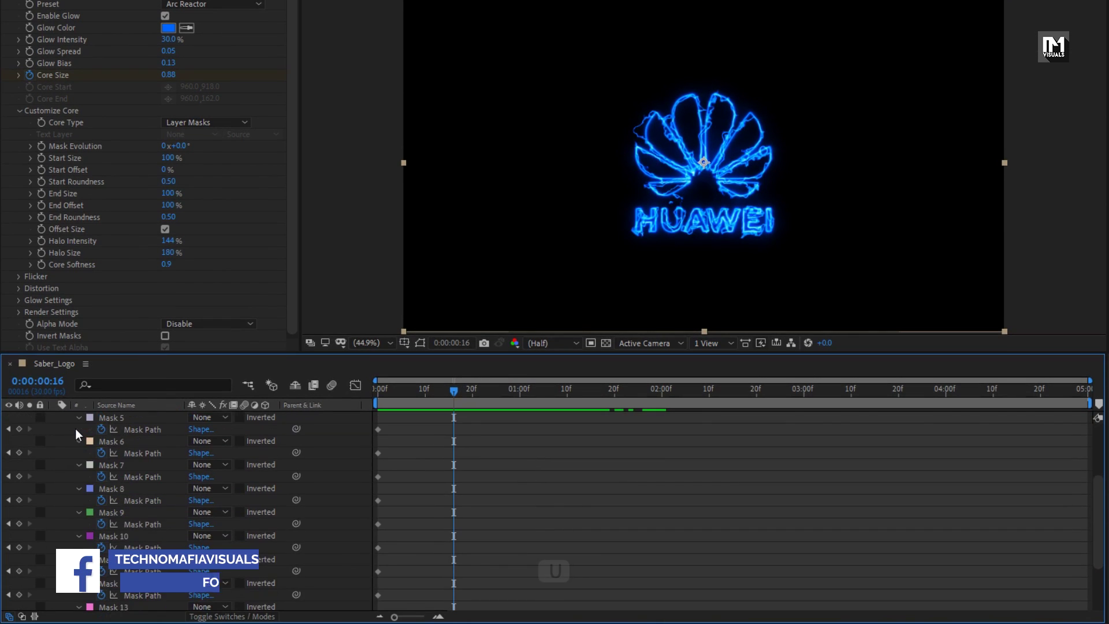
{"action": "scroll", "coordinate": [75, 429], "scroll_direction": "down", "scroll_amount": 3}
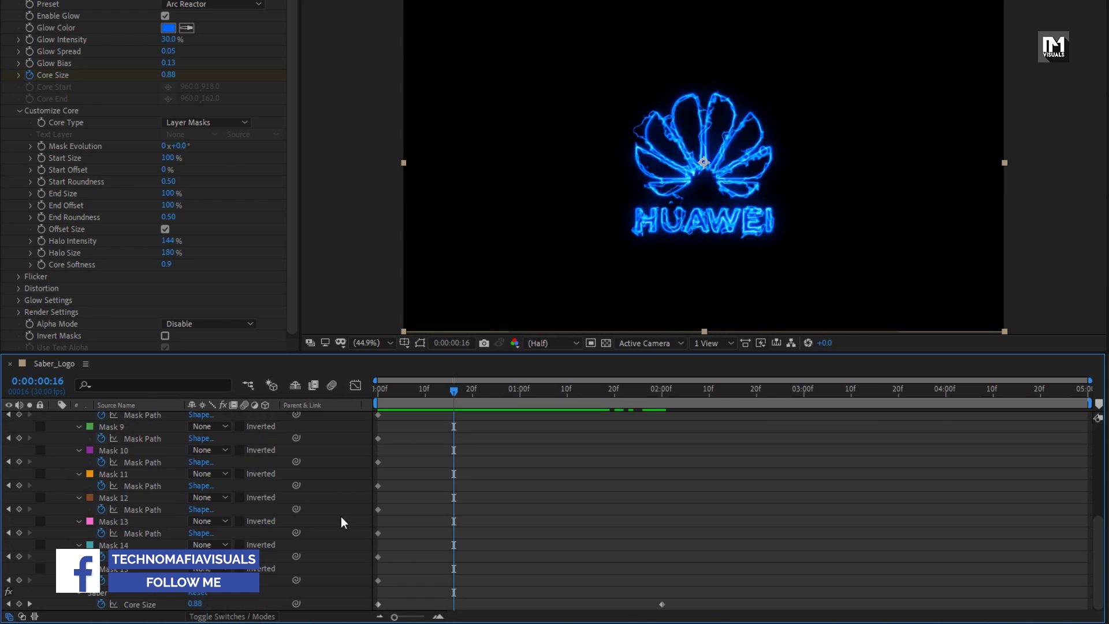
{"action": "left_click_drag", "start_coordinate": [673, 605], "coordinate": [378, 605]}
{"action": "right_click", "coordinate": [379, 605]}
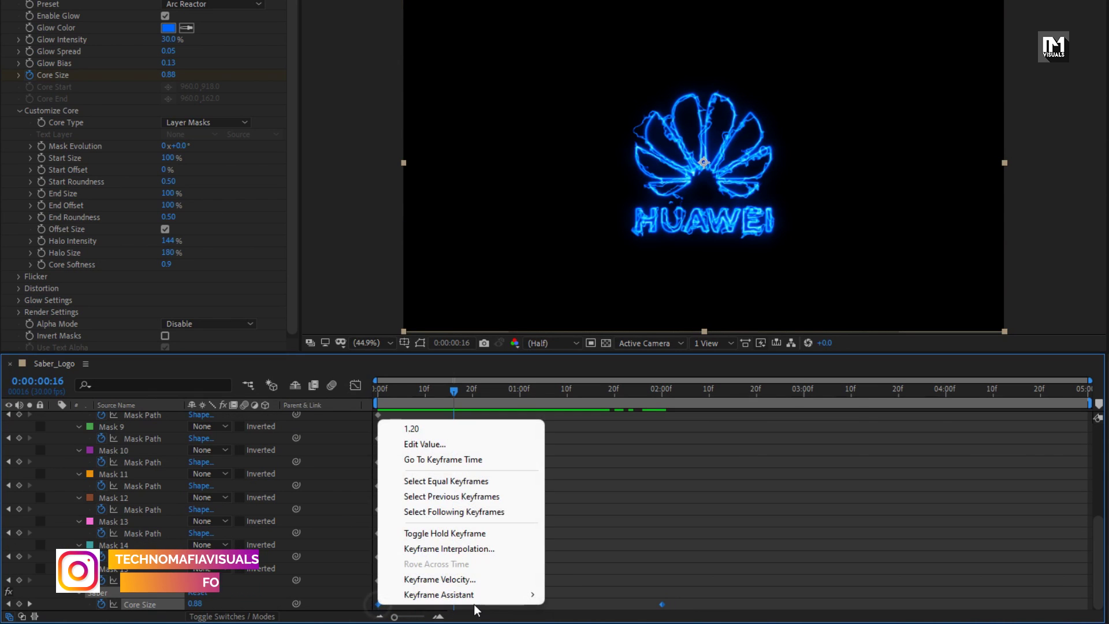
{"action": "mouse_move", "coordinate": [477, 599]}
{"action": "left_click", "coordinate": [576, 506]}
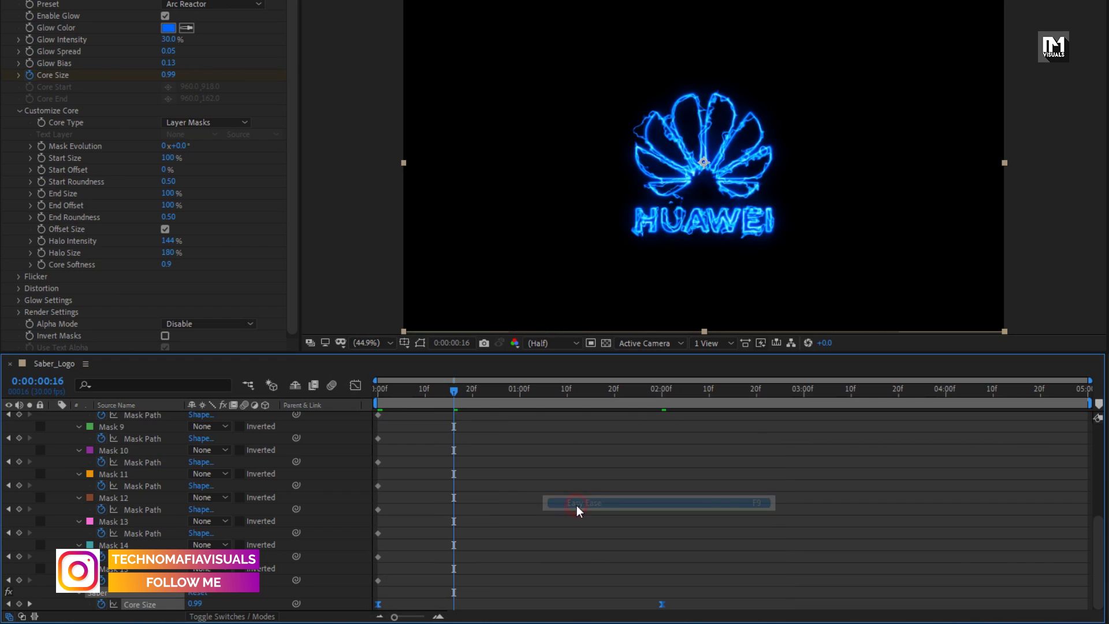
- Inspect the Core Size curve as a speed graph in the graph editor, then close it and collapse the Logo layer
{"action": "left_click", "coordinate": [358, 389]}
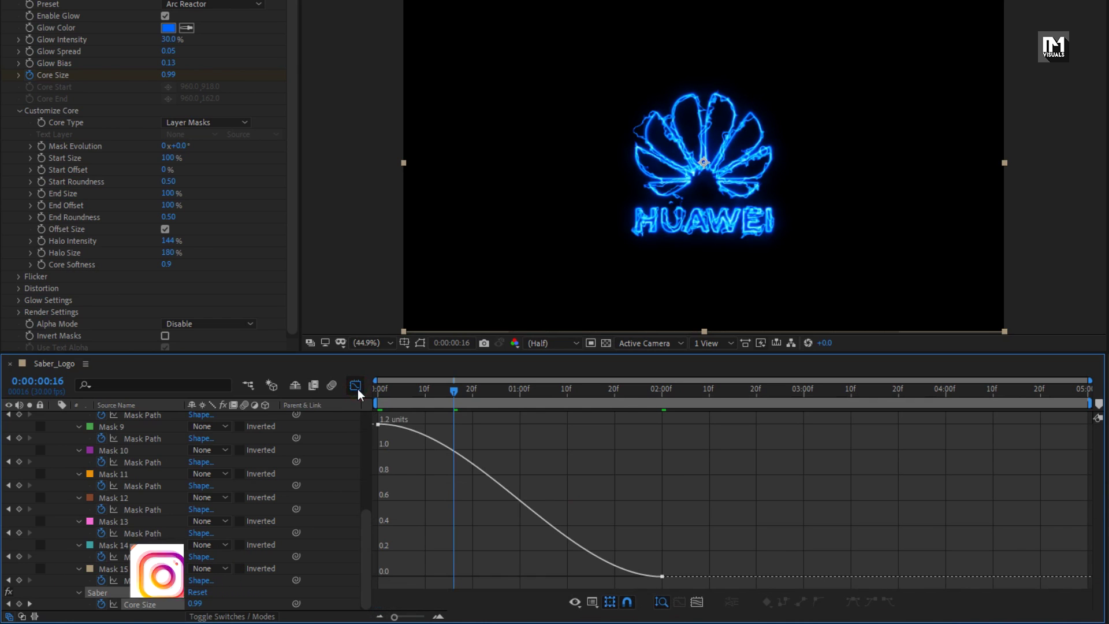
{"action": "right_click", "coordinate": [542, 491]}
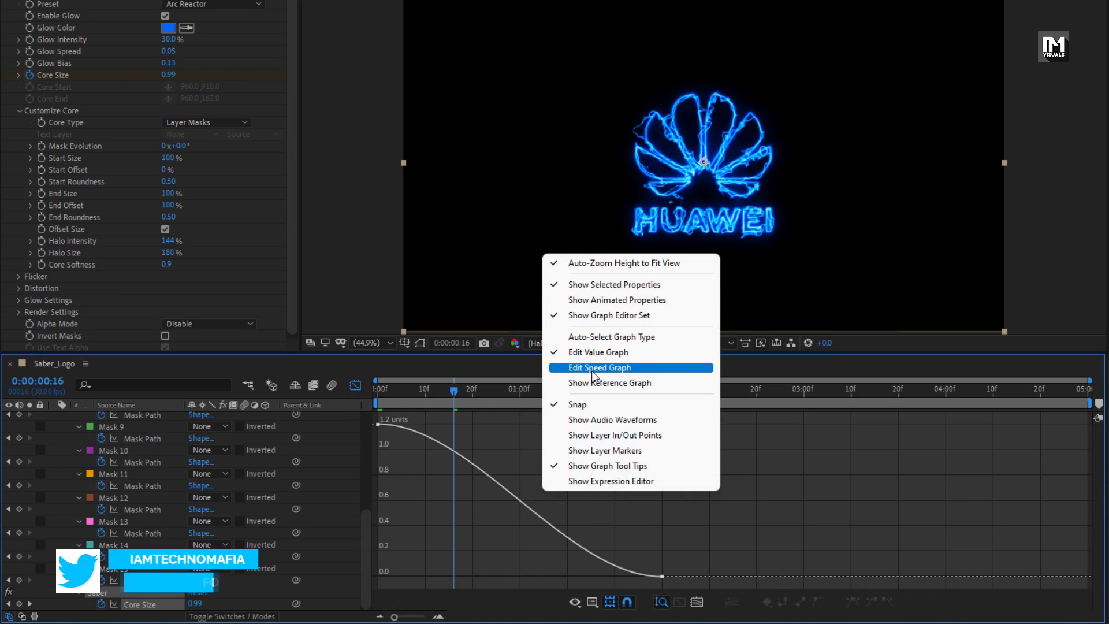
{"action": "left_click", "coordinate": [649, 370]}
{"action": "key", "text": "ctrl+a"}
{"action": "left_click", "coordinate": [356, 385]}
{"action": "scroll", "coordinate": [89, 453], "scroll_direction": "up", "scroll_amount": 5}
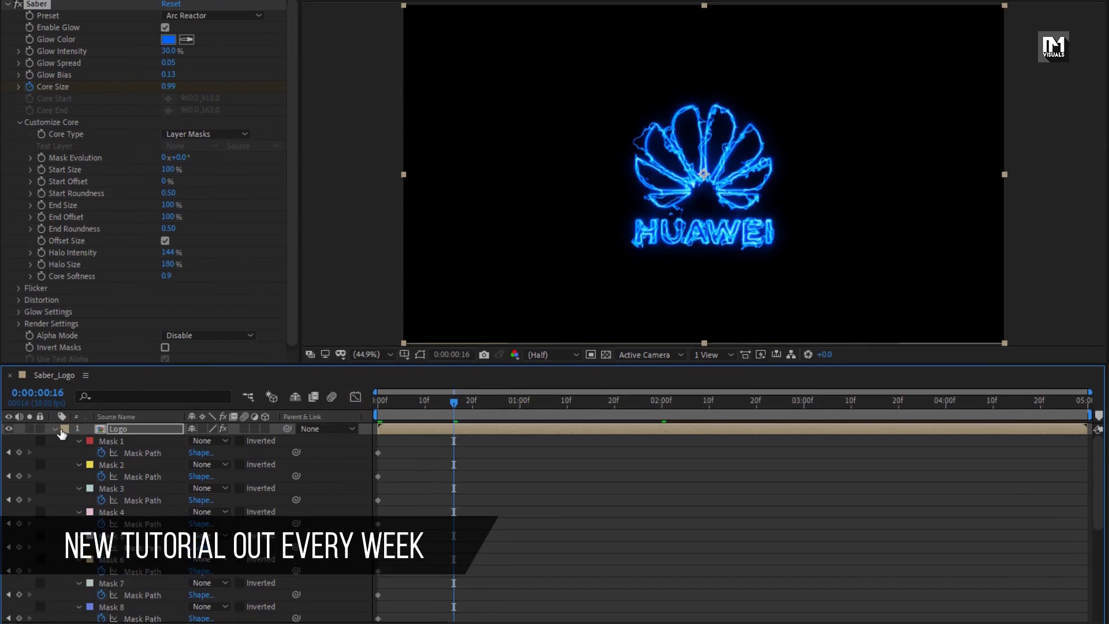
{"action": "left_click", "coordinate": [54, 417]}
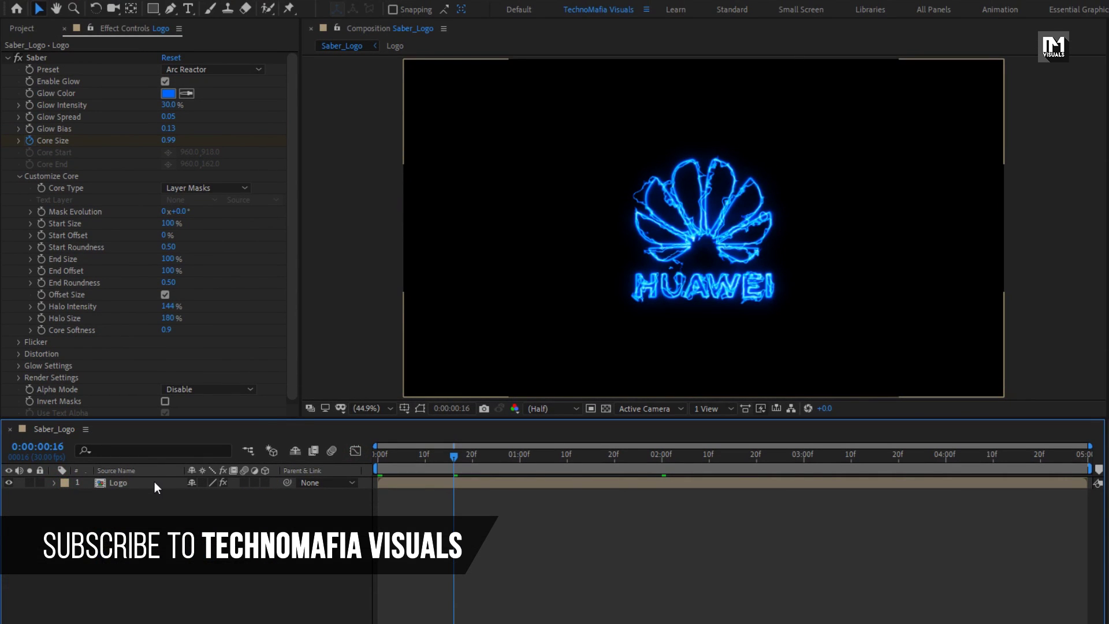
- Keyframe Saber's End Offset on the Logo layer from 100% at 0:00:00:00 to 0% at 0:00:02:00
{"action": "left_click_drag", "start_coordinate": [389, 455], "coordinate": [370, 462]}
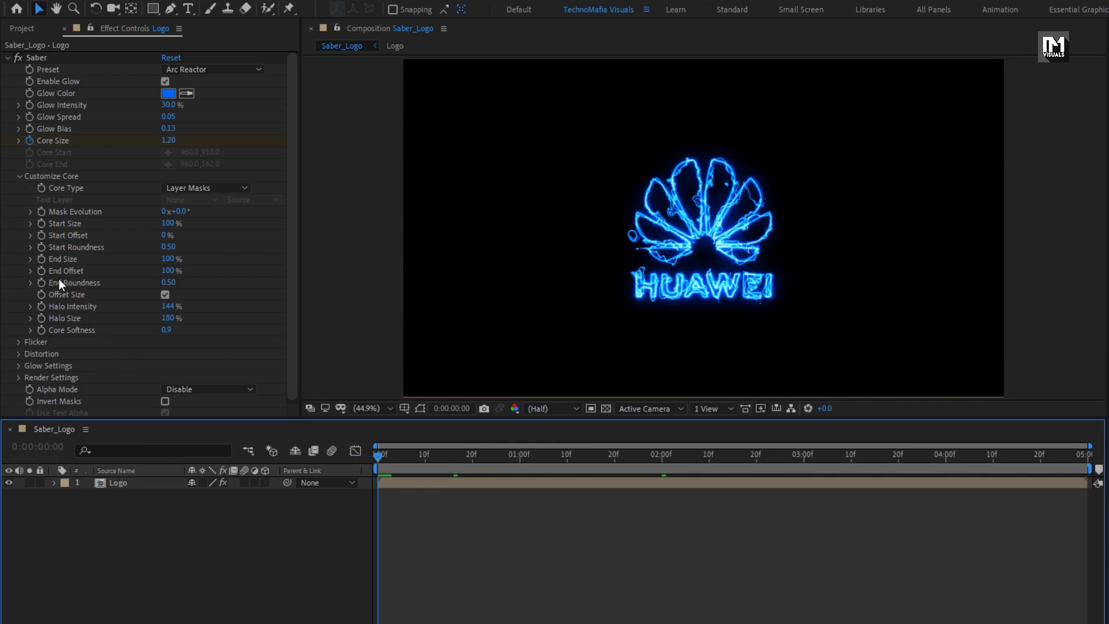
{"action": "left_click", "coordinate": [44, 270]}
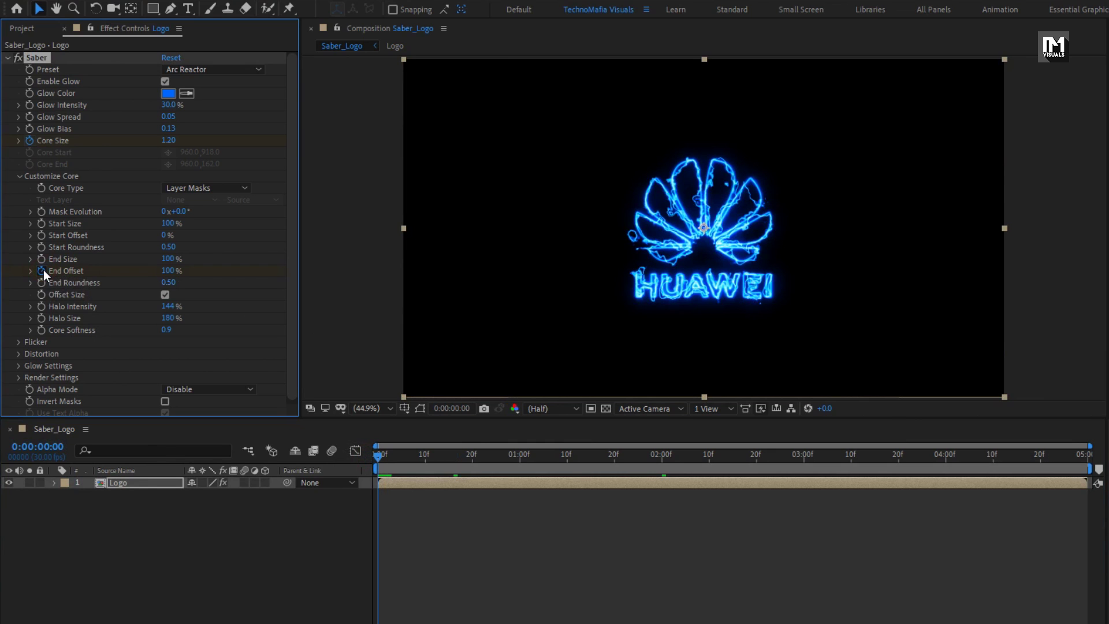
{"action": "left_click_drag", "start_coordinate": [455, 453], "coordinate": [663, 458]}
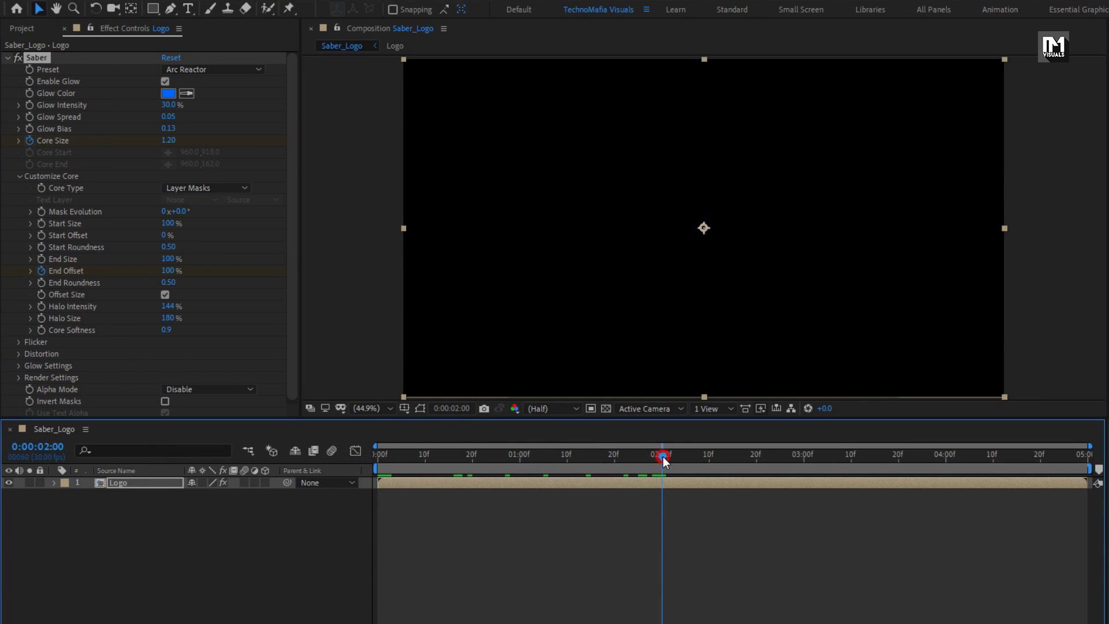
{"action": "left_click", "coordinate": [162, 271]}
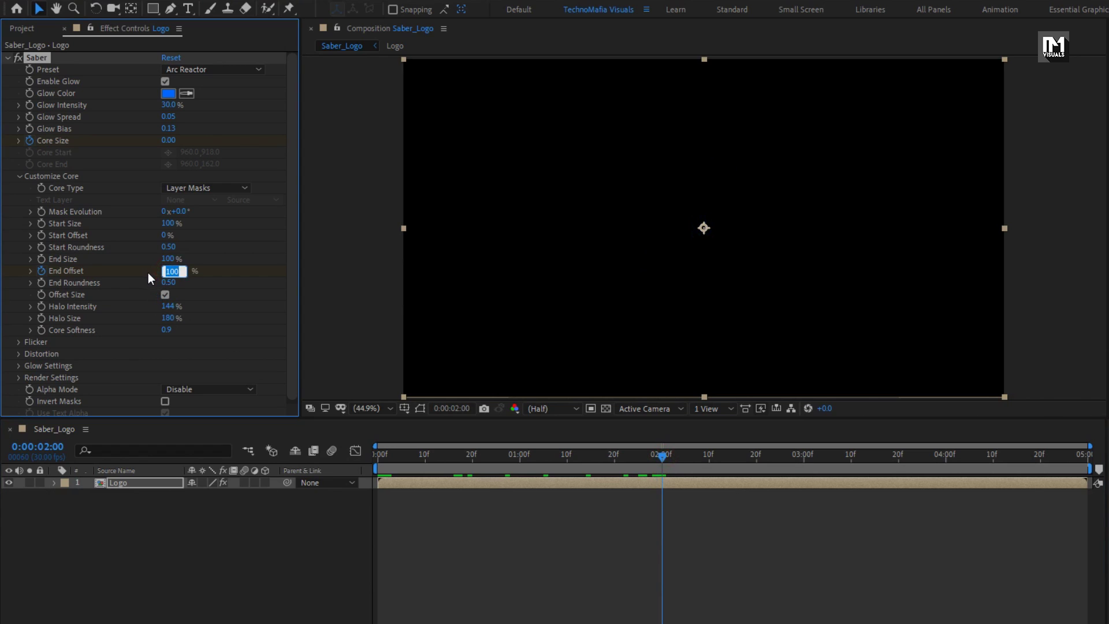
{"action": "type", "text": "0"}
{"action": "key", "text": "Return"}
- Apply Easy Ease to both End Offset keyframes and scrub the opening frames to 0:00:00:14 to check the animation
{"action": "key", "text": "u"}
{"action": "left_click", "coordinate": [121, 483]}
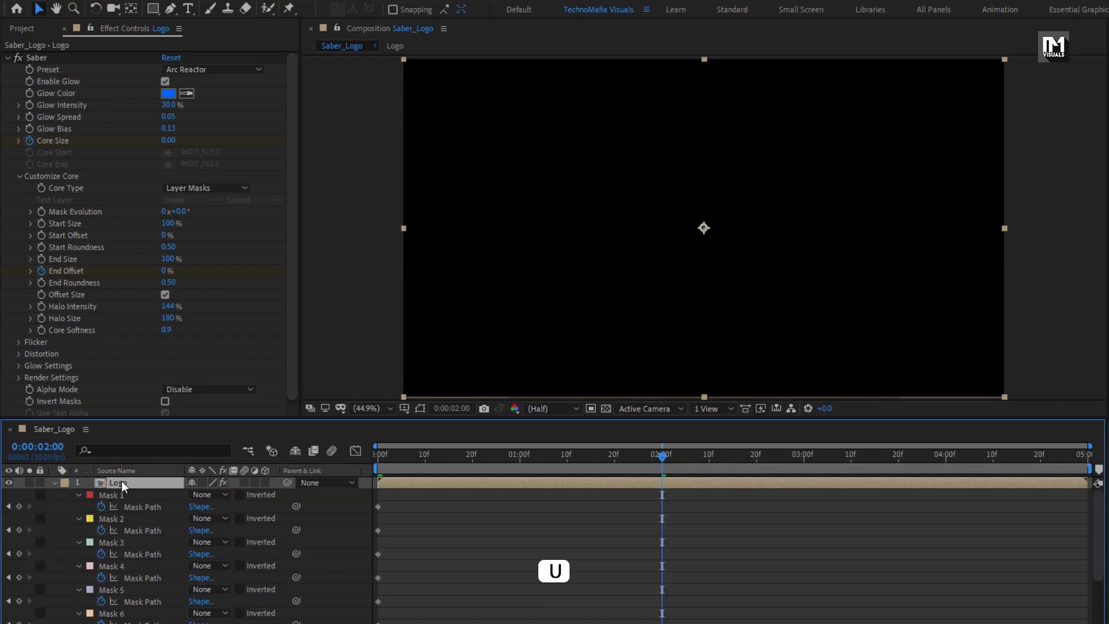
{"action": "scroll", "coordinate": [433, 562], "scroll_direction": "down", "scroll_amount": 10}
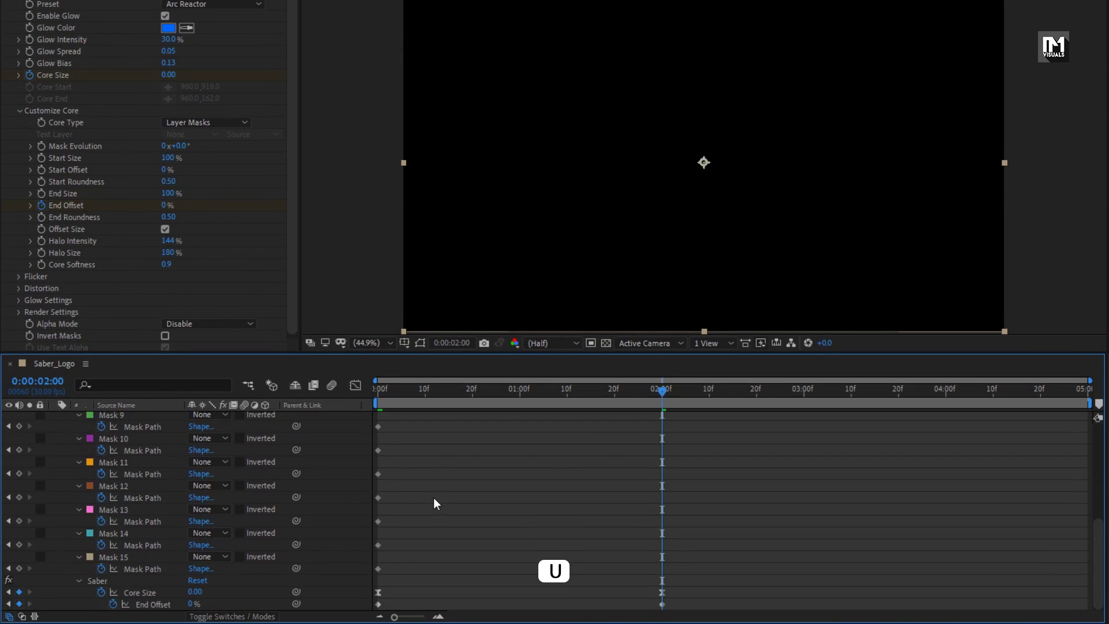
{"action": "left_click_drag", "start_coordinate": [669, 602], "coordinate": [376, 605]}
{"action": "right_click", "coordinate": [379, 606]}
{"action": "mouse_move", "coordinate": [485, 595]}
{"action": "left_click", "coordinate": [582, 501]}
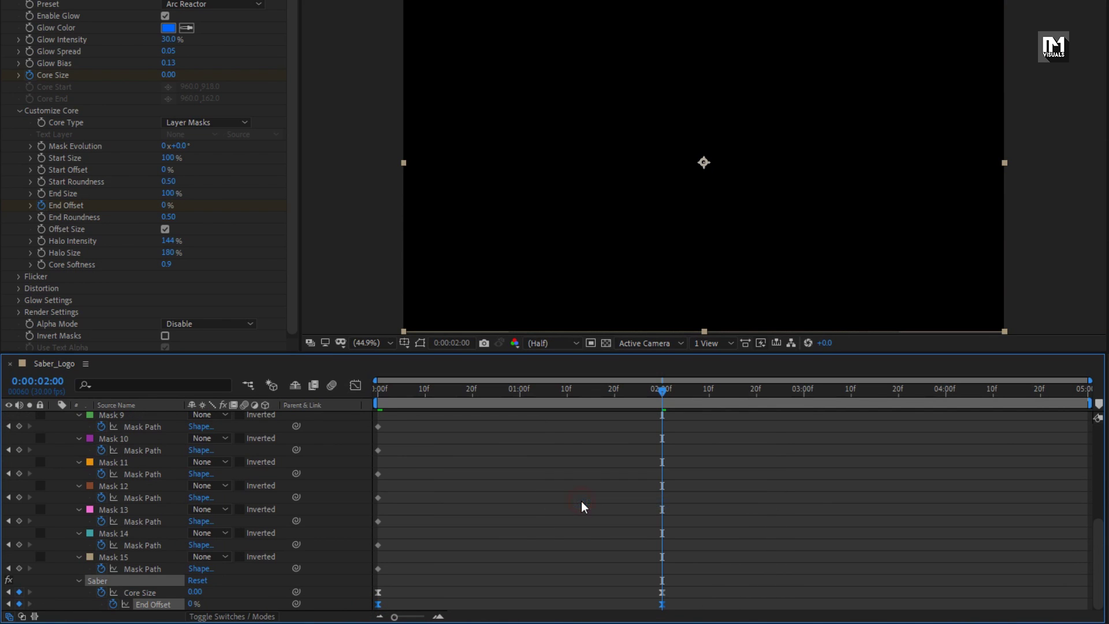
{"action": "scroll", "coordinate": [269, 522], "scroll_direction": "up", "scroll_amount": 5}
{"action": "left_click_drag", "start_coordinate": [381, 389], "coordinate": [439, 389]}
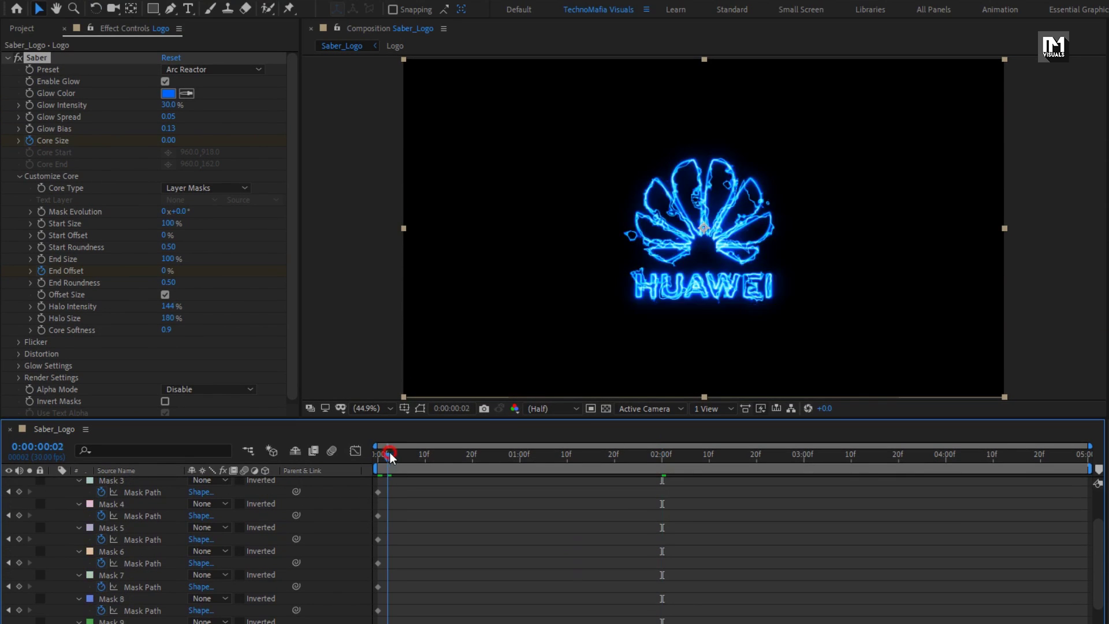
{"action": "mouse_move", "coordinate": [438, 454]}
{"action": "left_mouse_down"}
{"action": "mouse_move", "coordinate": [564, 458]}
{"action": "mouse_move", "coordinate": [442, 466]}
{"action": "left_mouse_up"}
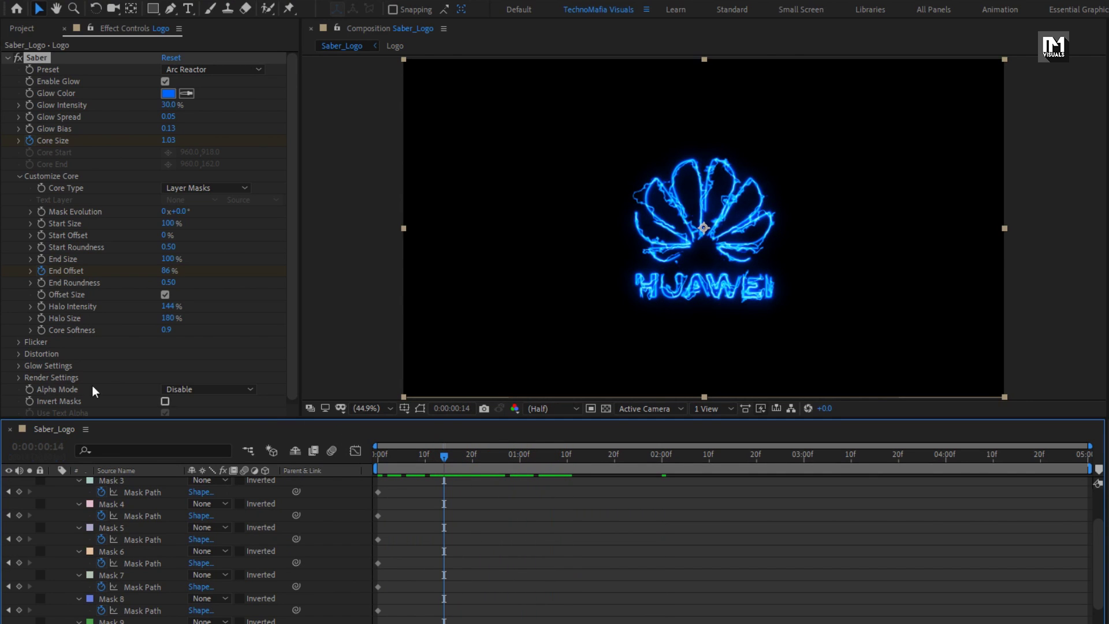
- Set Saber's Composite Settings to Transparent in its render settings
{"action": "left_click", "coordinate": [19, 374]}
{"action": "scroll", "coordinate": [19, 376], "scroll_direction": "down", "scroll_amount": 3}
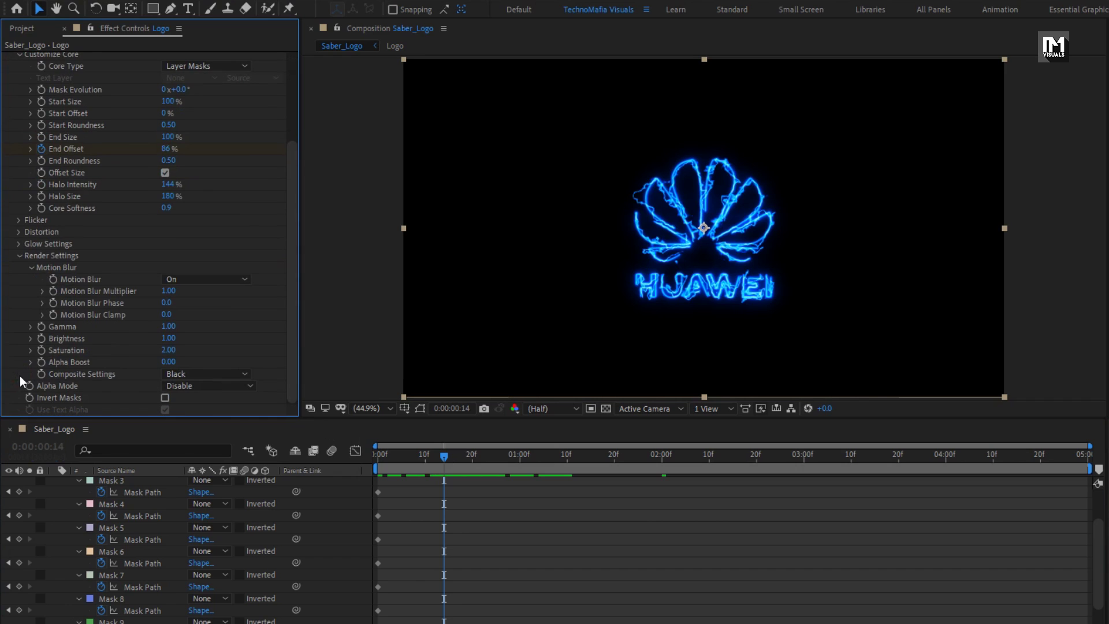
{"action": "left_click", "coordinate": [203, 374]}
{"action": "left_click", "coordinate": [206, 388]}
- Duplicate the Logo layer and give the copy's Saber effect the Electric preset
{"action": "scroll", "coordinate": [178, 483], "scroll_direction": "up", "scroll_amount": 3}
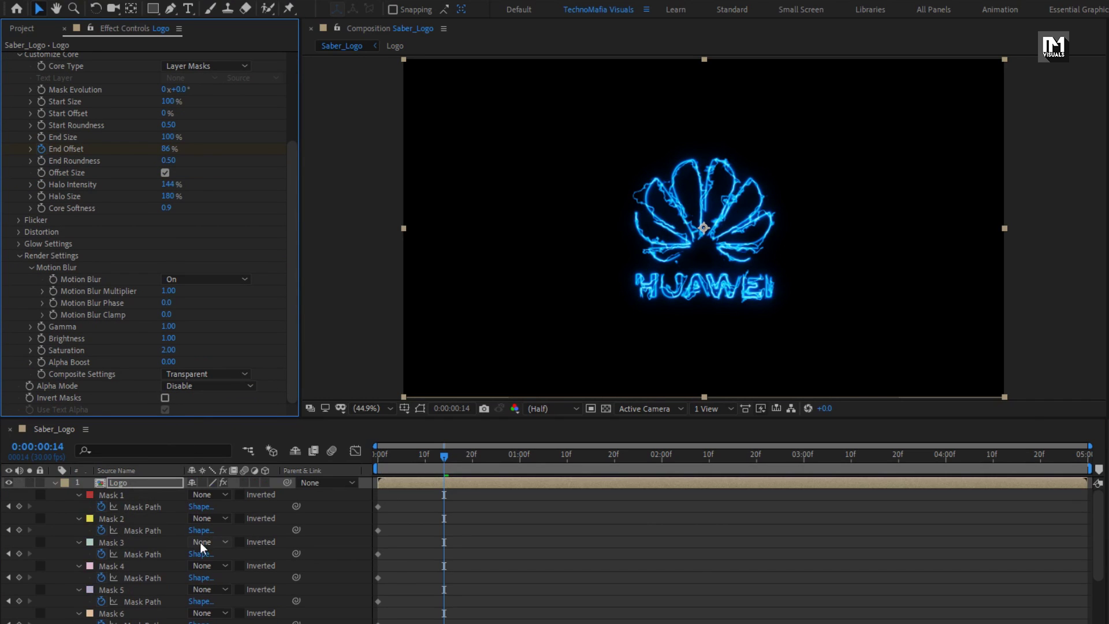
{"action": "left_click", "coordinate": [128, 485]}
{"action": "key", "text": "ctrl+d"}
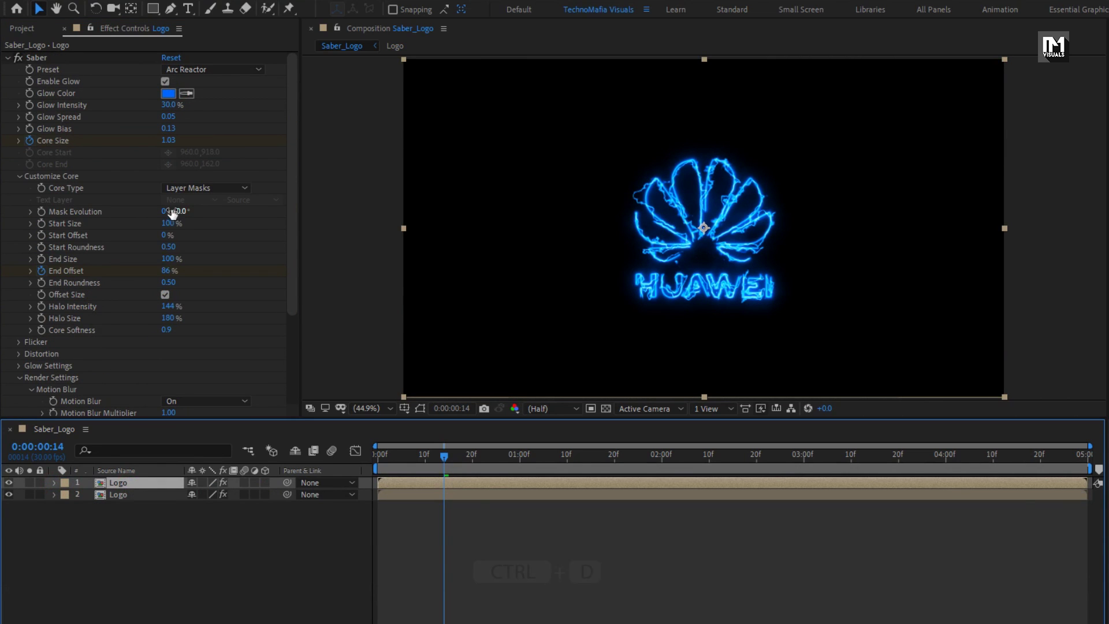
{"action": "left_click", "coordinate": [200, 70]}
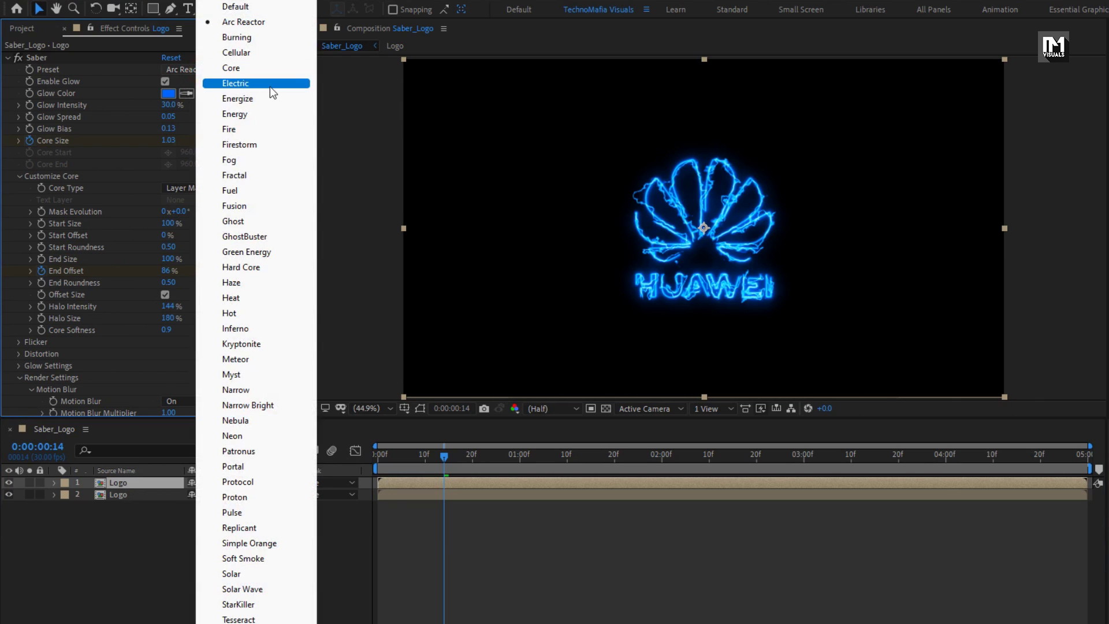
{"action": "left_click", "coordinate": [272, 86]}
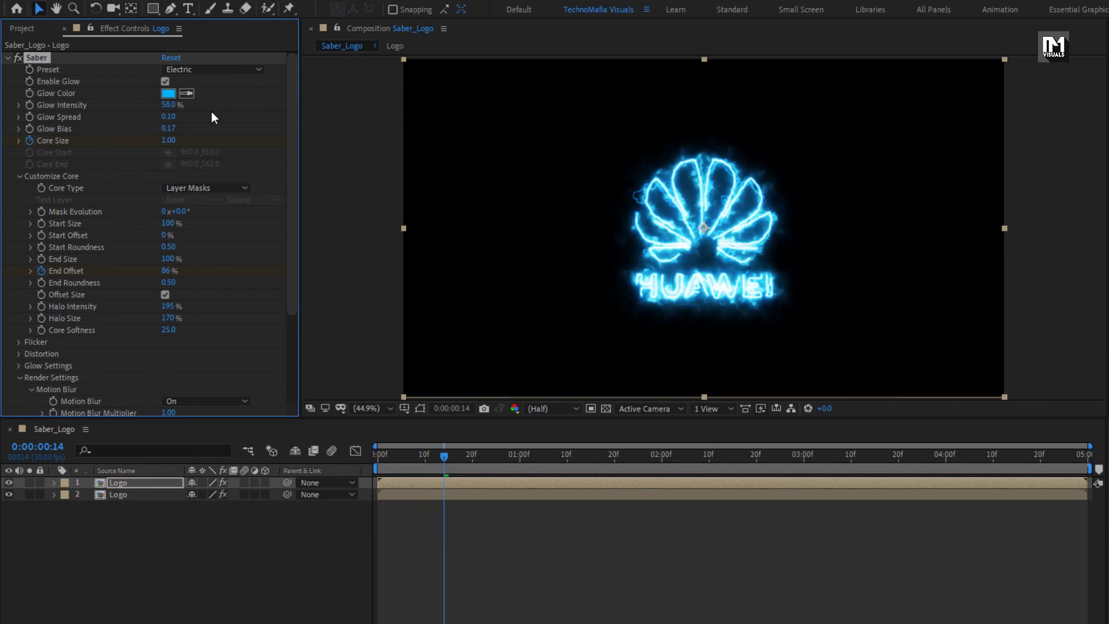
- Set the copied Logo layer's Saber glow intensity to 20% and its core size to 0.8 at 0:00:00:00
{"action": "left_click", "coordinate": [168, 106]}
{"action": "key", "text": "Return"}
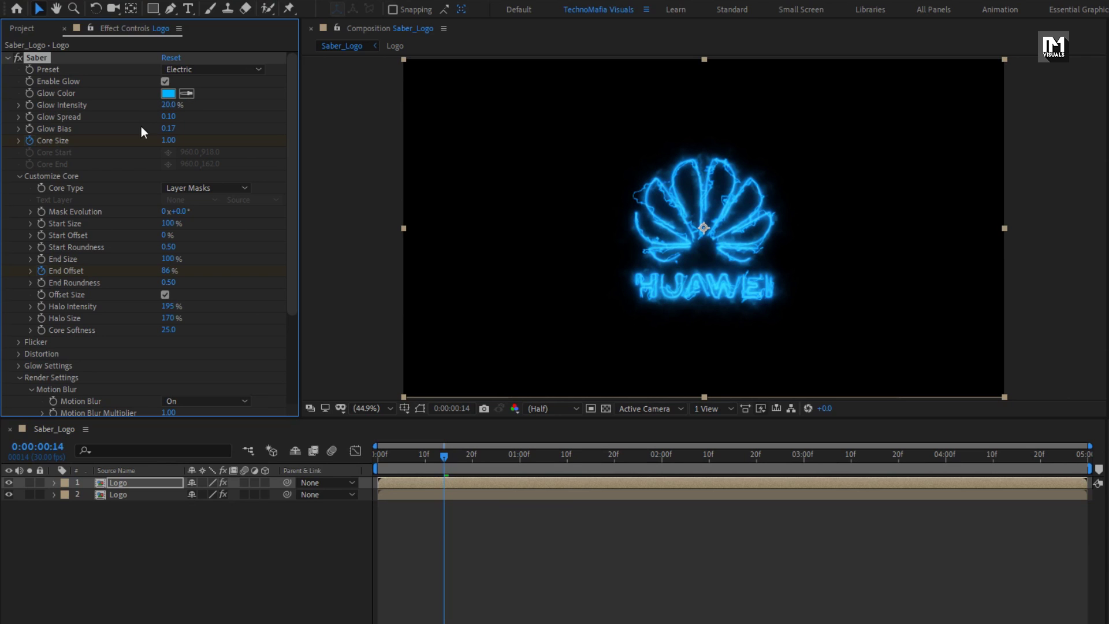
{"action": "left_click_drag", "start_coordinate": [388, 469], "coordinate": [351, 460]}
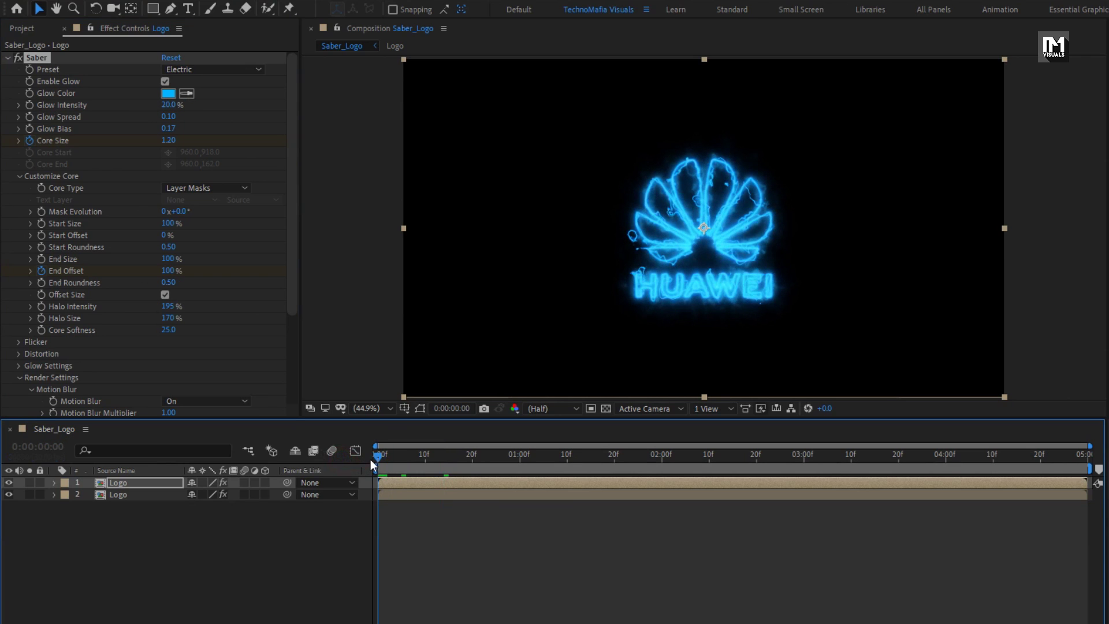
{"action": "left_click", "coordinate": [167, 140]}
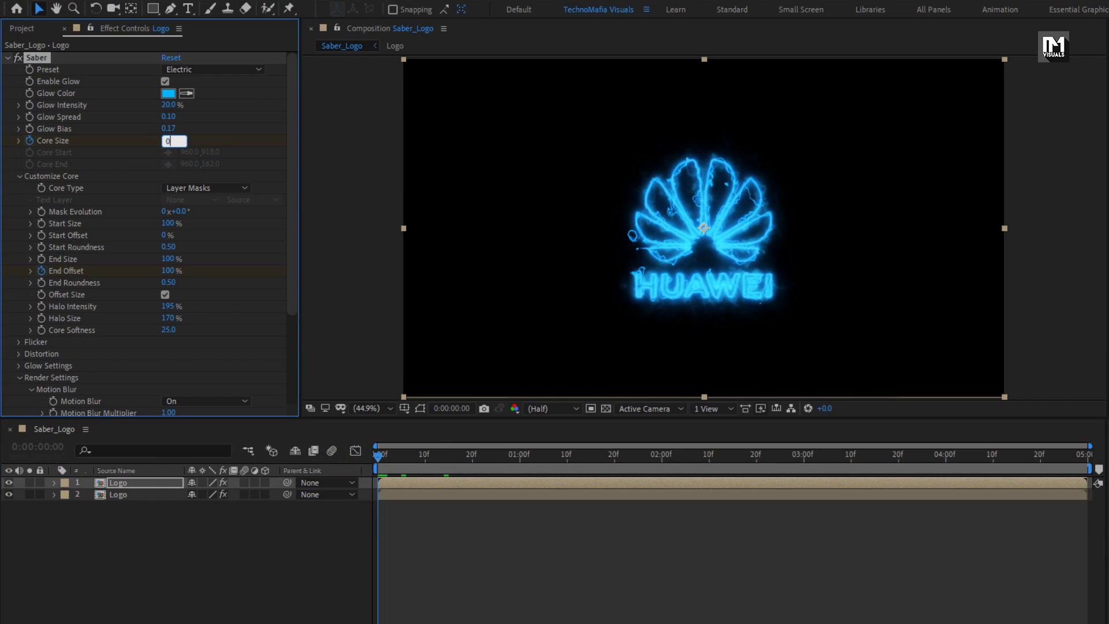
{"action": "key", "text": "Return"}
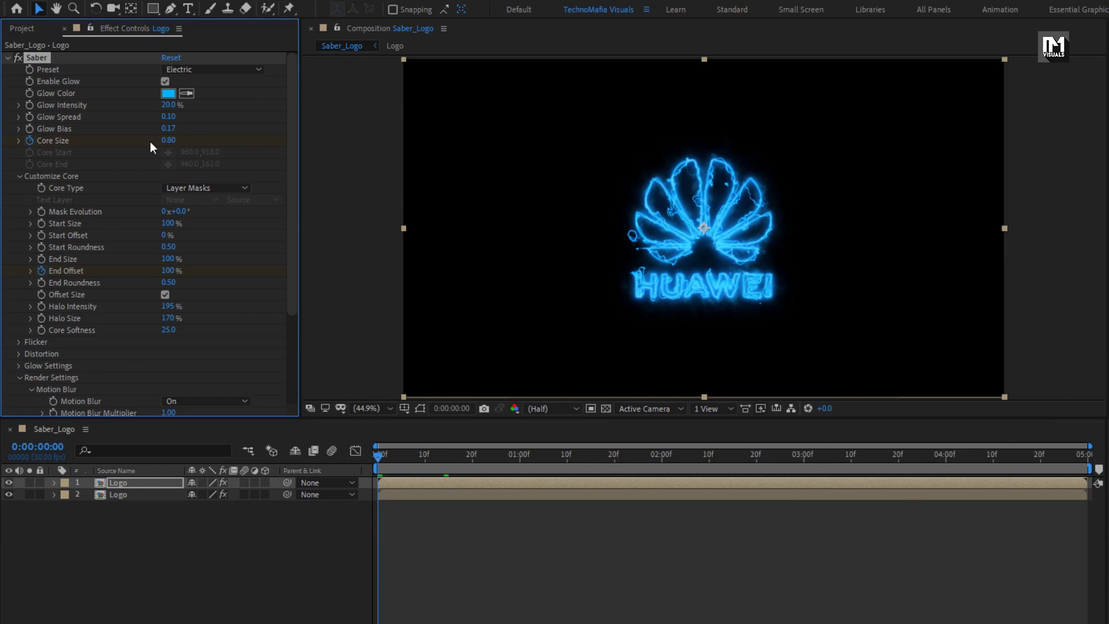
- Delete the Mask Path keyframes of all masks on the upper Logo layer
{"action": "left_click", "coordinate": [614, 454]}
{"action": "key", "text": "u"}
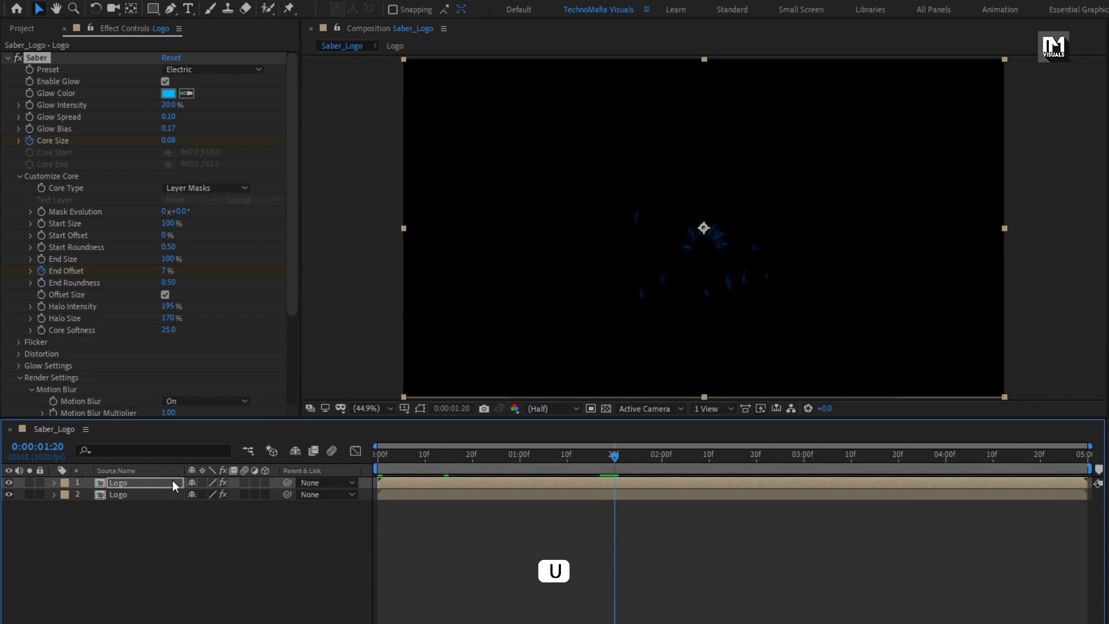
{"action": "left_click", "coordinate": [172, 483]}
{"action": "key", "text": "u"}
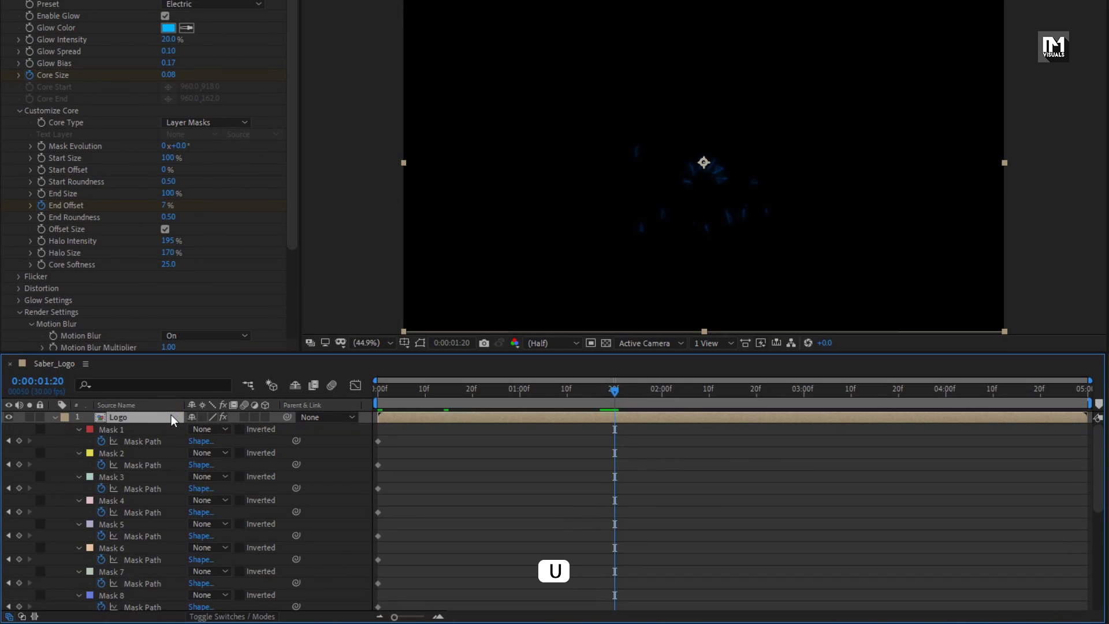
{"action": "left_click_drag", "start_coordinate": [385, 438], "coordinate": [365, 560]}
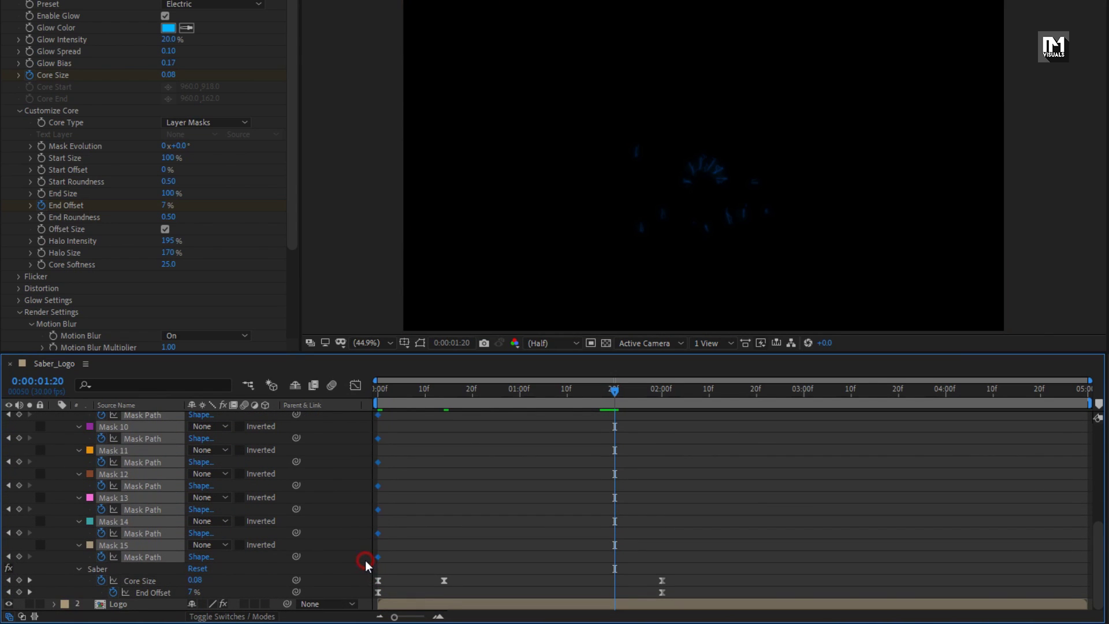
{"action": "scroll", "coordinate": [364, 530], "scroll_direction": "up", "scroll_amount": 6}
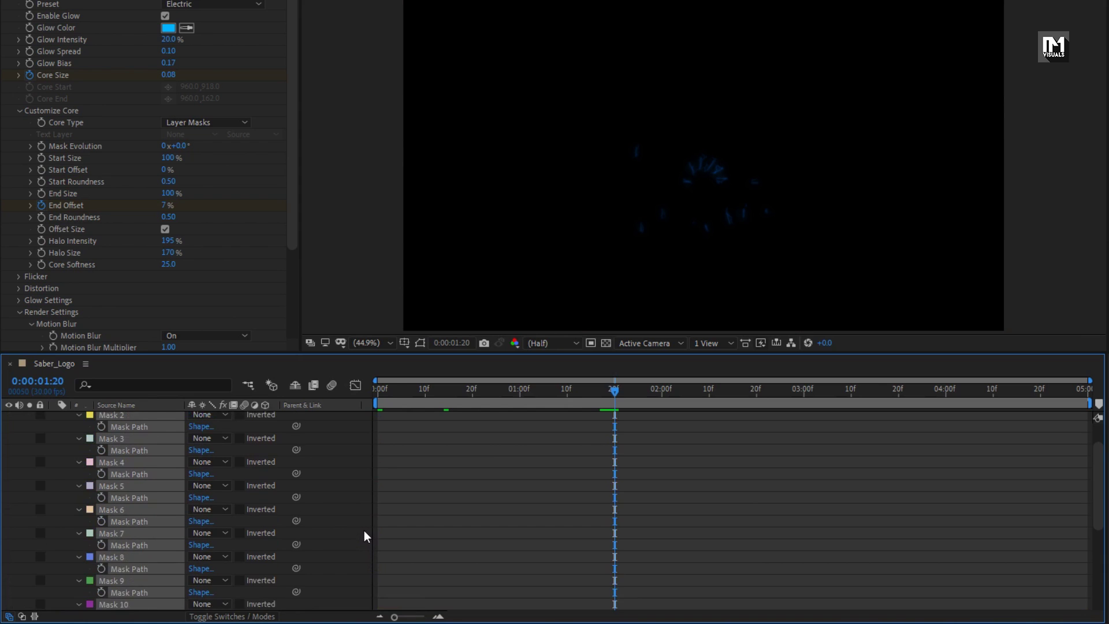
- Show only the keyframed Saber properties of the upper Logo layer in the timeline
{"action": "key", "text": "m"}
{"action": "key", "text": "u"}
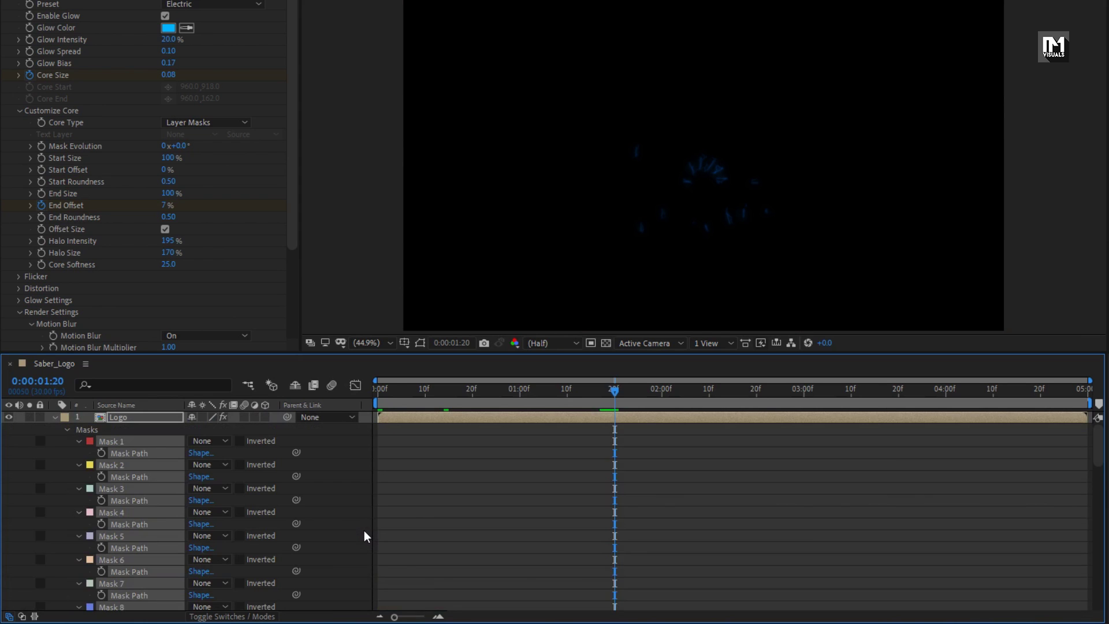
{"action": "left_click", "coordinate": [119, 417]}
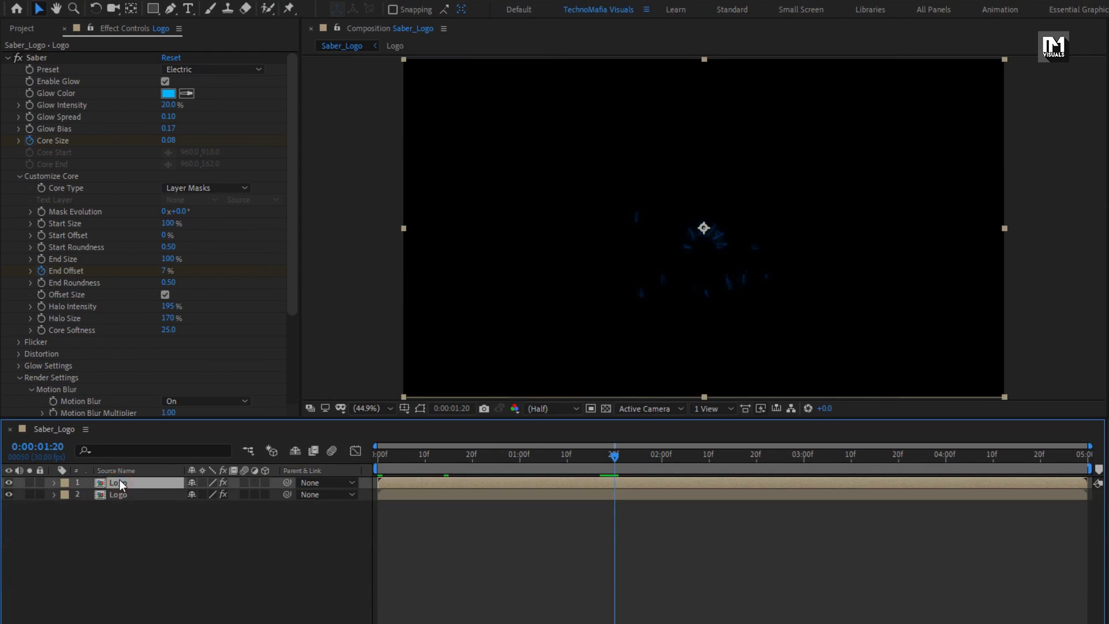
{"action": "key", "text": "u"}
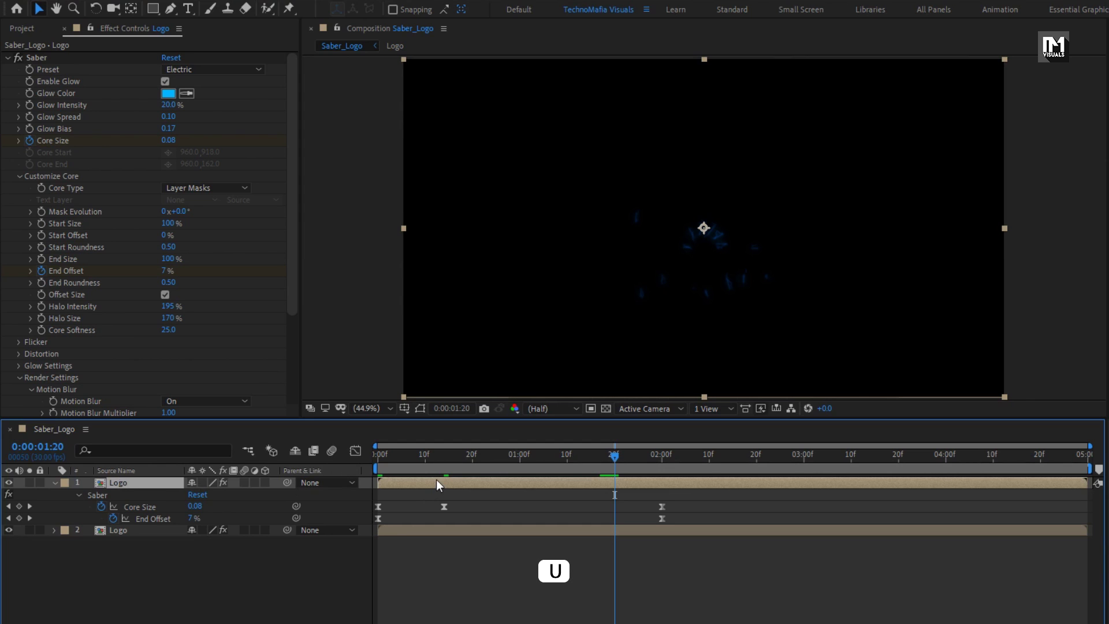
- Delete the middle Core Size keyframe at 0:00:00:14 on the upper Logo layer
{"action": "mouse_move", "coordinate": [443, 461]}
{"action": "left_mouse_down"}
{"action": "mouse_move", "coordinate": [374, 459]}
{"action": "mouse_move", "coordinate": [442, 461]}
{"action": "left_mouse_up"}
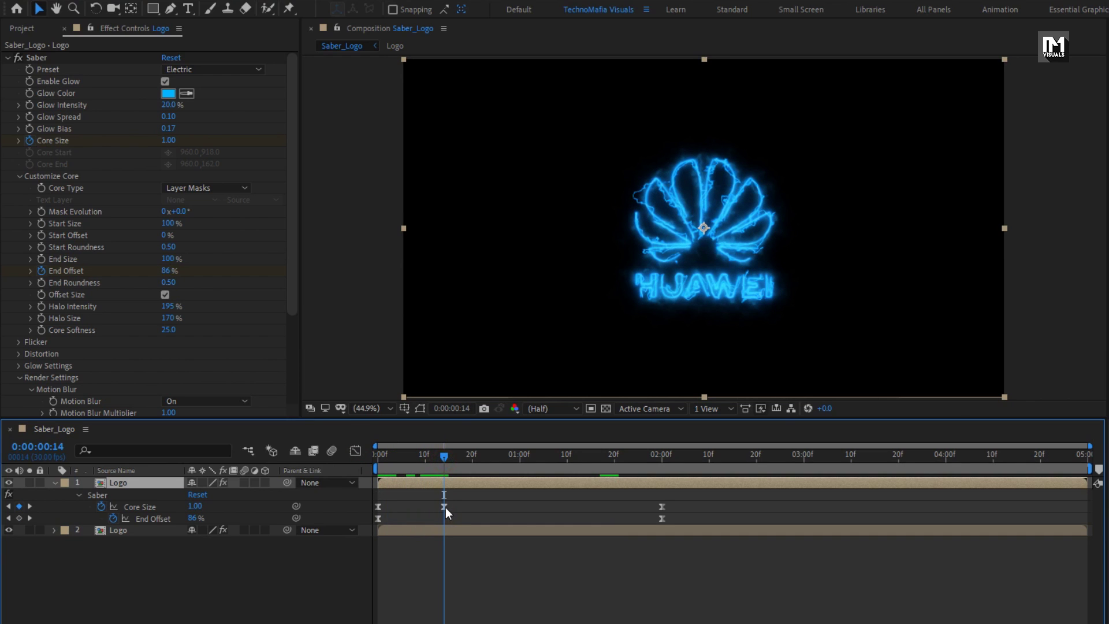
{"action": "left_click", "coordinate": [444, 507]}
{"action": "key", "text": "Delete"}
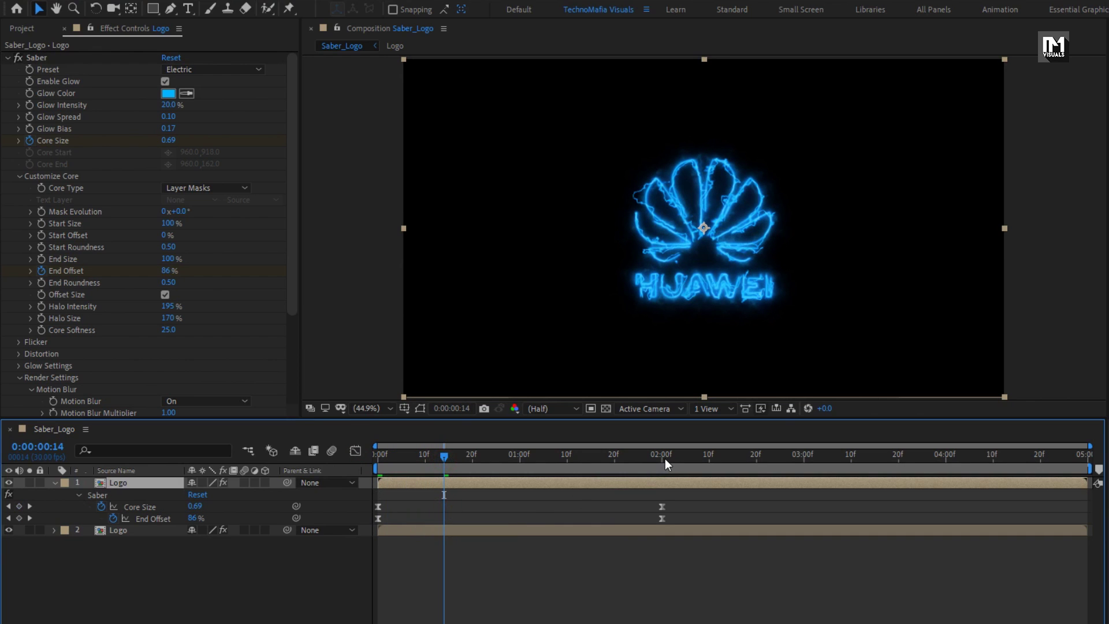
- Move the upper Logo layer's last Core Size and End Offset keyframes to 0:00:01:20
{"action": "left_click", "coordinate": [665, 459]}
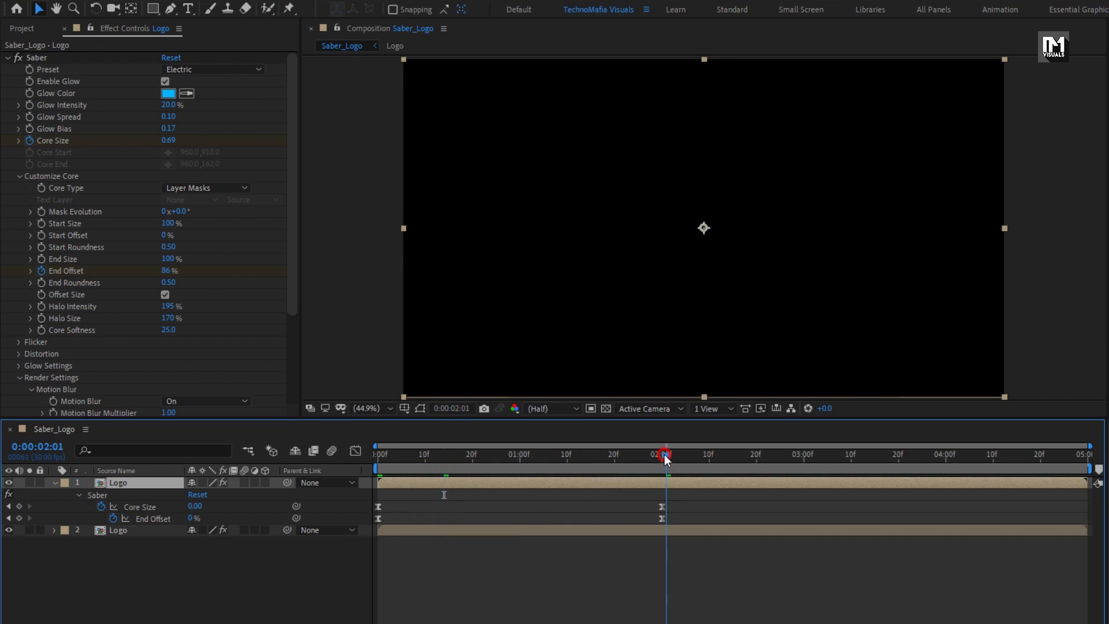
{"action": "left_click", "coordinate": [662, 508]}
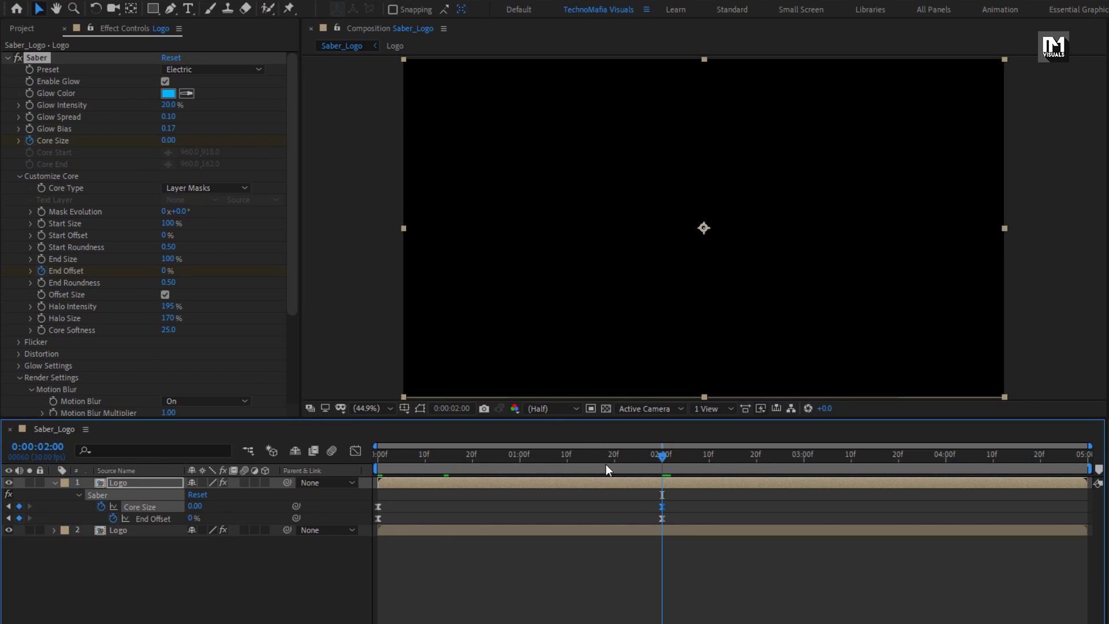
{"action": "left_click", "coordinate": [613, 464]}
{"action": "left_click_drag", "start_coordinate": [661, 508], "coordinate": [615, 505]}
{"action": "double_click", "coordinate": [661, 518]}
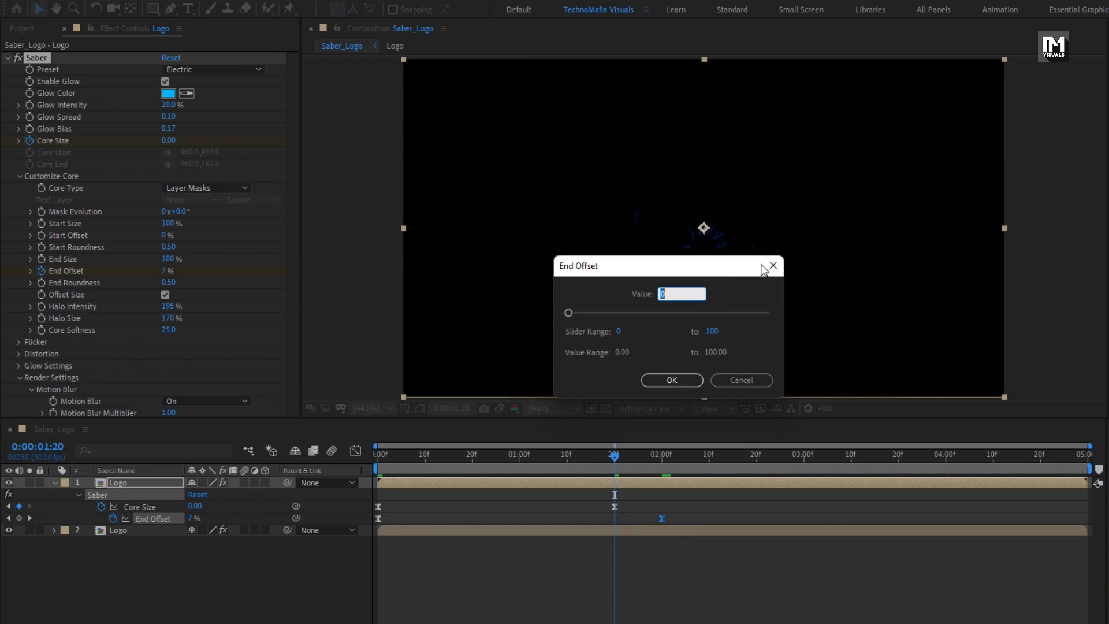
{"action": "left_click", "coordinate": [773, 265]}
{"action": "left_click_drag", "start_coordinate": [619, 520], "coordinate": [614, 519]}
{"action": "left_click_drag", "start_coordinate": [613, 459], "coordinate": [452, 466]}
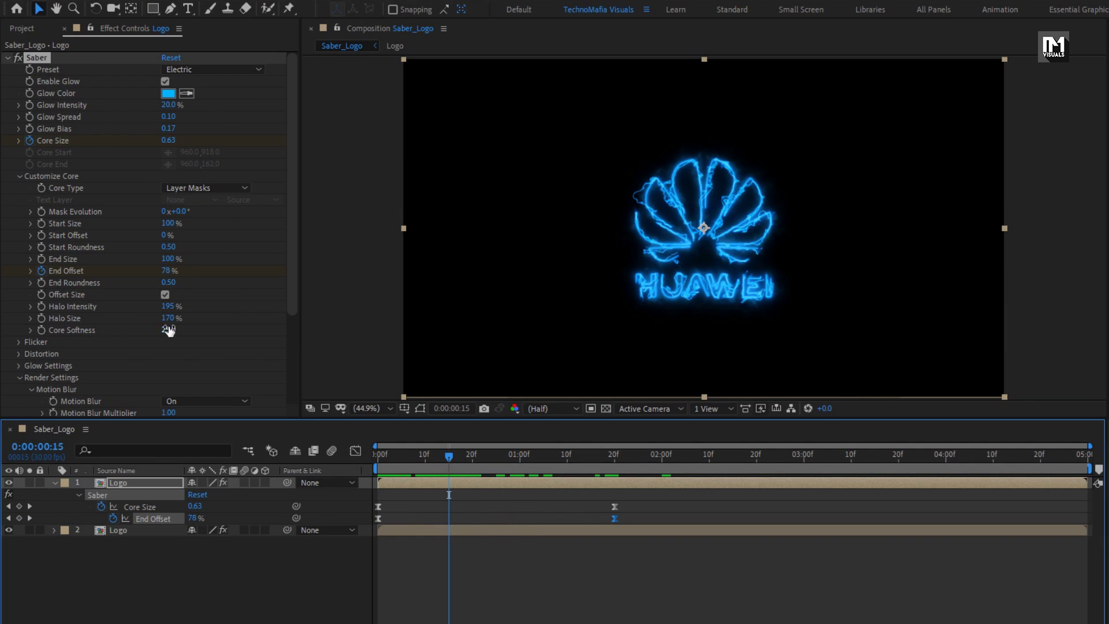
- Enable Invert Masks in the upper Logo layer's Saber effect and compare both Saber layers by toggling their visibility
{"action": "scroll", "coordinate": [167, 338], "scroll_direction": "down", "scroll_amount": 3}
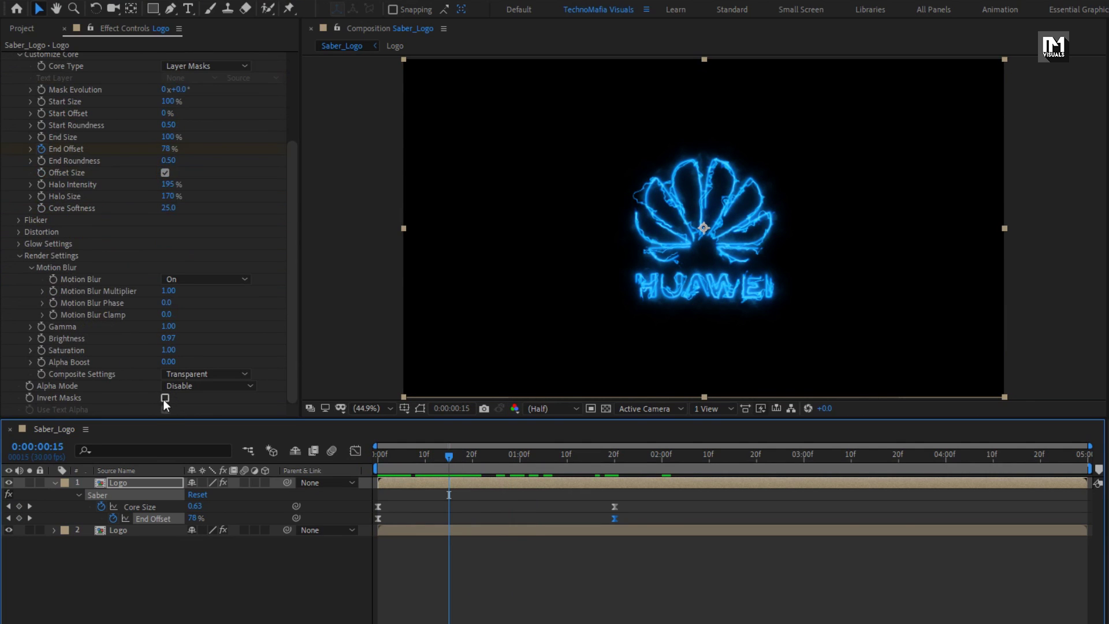
{"action": "left_click", "coordinate": [165, 399]}
{"action": "left_click_drag", "start_coordinate": [386, 459], "coordinate": [477, 456]}
{"action": "left_click", "coordinate": [9, 483]}
{"action": "left_click", "coordinate": [10, 483]}
{"action": "left_click", "coordinate": [9, 530]}
{"action": "left_click", "coordinate": [9, 529]}
{"action": "left_click_drag", "start_coordinate": [537, 456], "coordinate": [420, 456]}
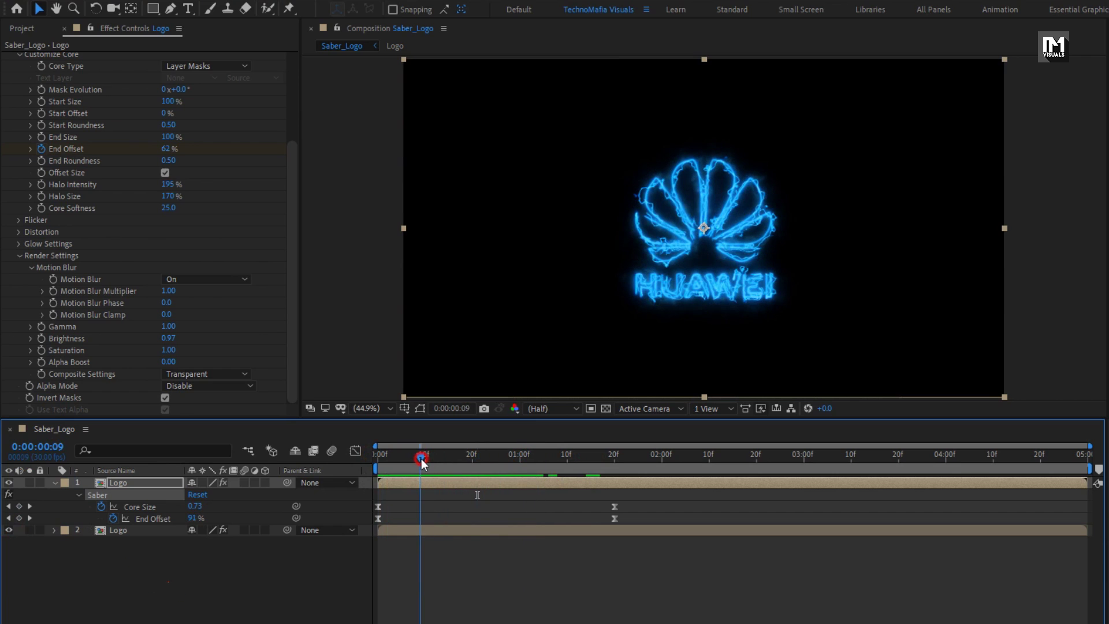
- Add the Logo composition to Saber_Logo beneath the two Saber layers
{"action": "left_click", "coordinate": [55, 483]}
{"action": "left_click", "coordinate": [21, 28]}
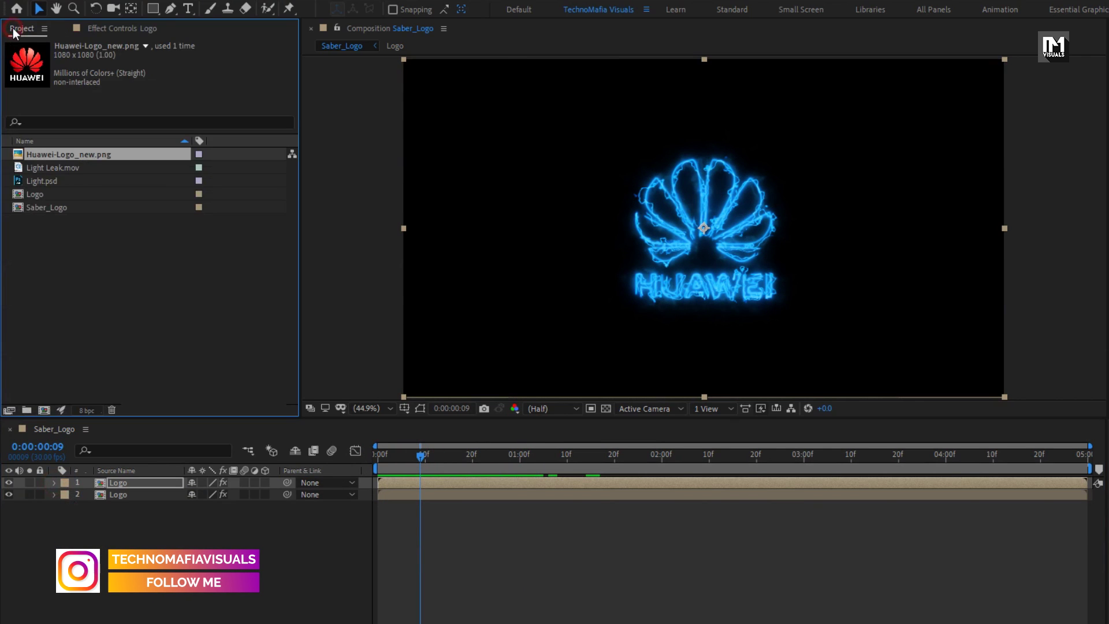
{"action": "left_click_drag", "start_coordinate": [35, 194], "coordinate": [186, 508]}
- Fade in the new bottom Logo layer by keyframing its opacity from 0% at 0:00:01:00 to 100% at 0:00:01:15
{"action": "key", "text": "t"}
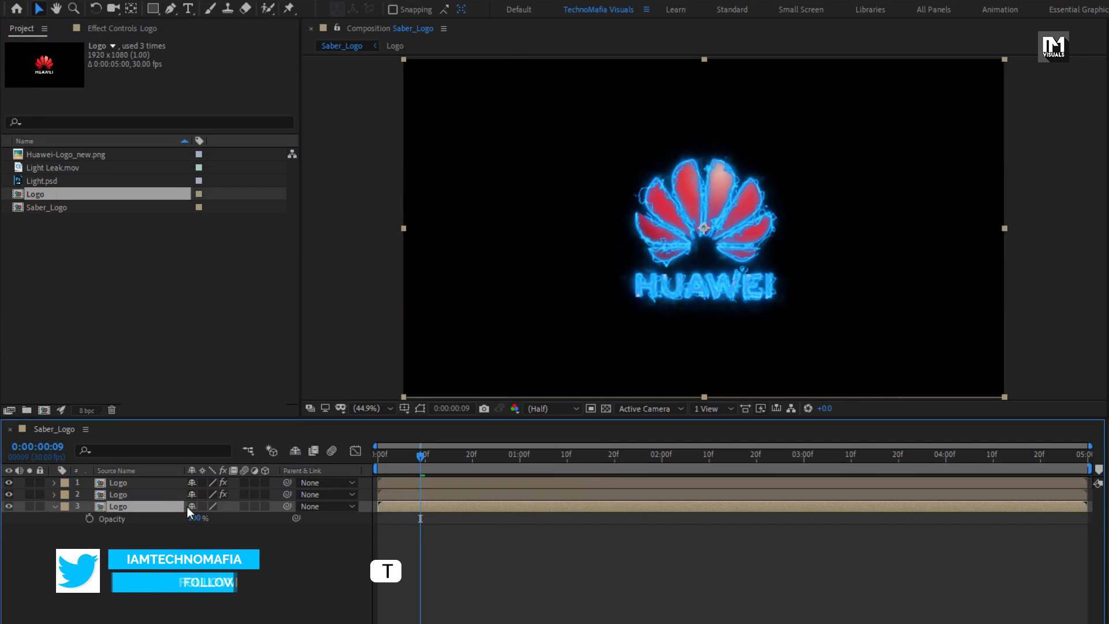
{"action": "mouse_move", "coordinate": [522, 457]}
{"action": "left_mouse_down"}
{"action": "mouse_move", "coordinate": [591, 456]}
{"action": "mouse_move", "coordinate": [519, 456]}
{"action": "left_mouse_up"}
{"action": "left_click", "coordinate": [89, 518]}
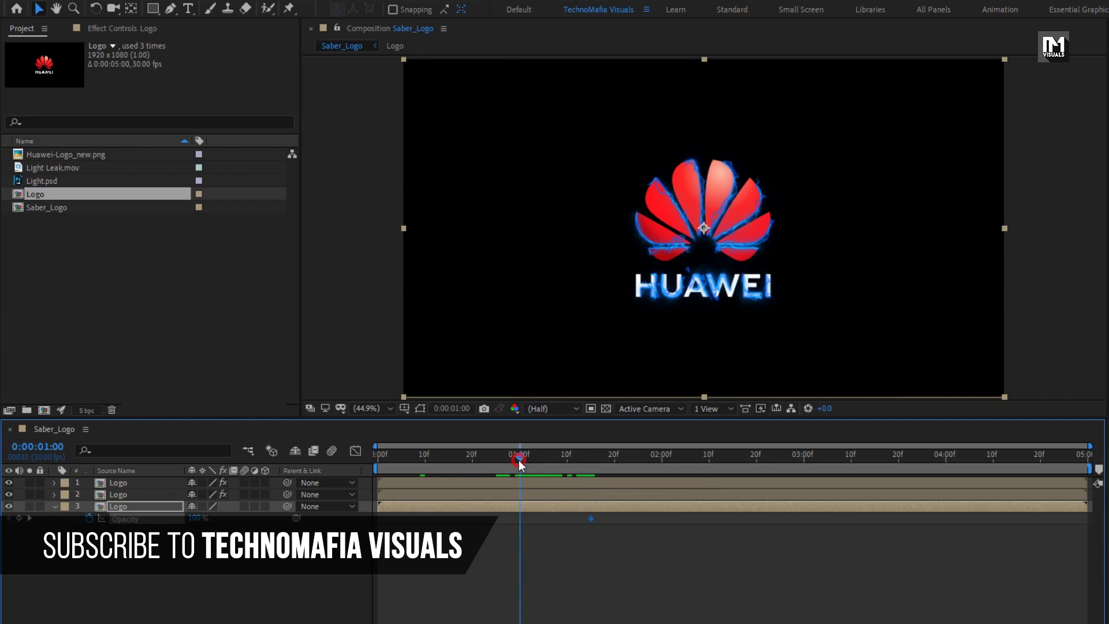
{"action": "left_click_drag", "start_coordinate": [195, 518], "coordinate": [24, 520]}
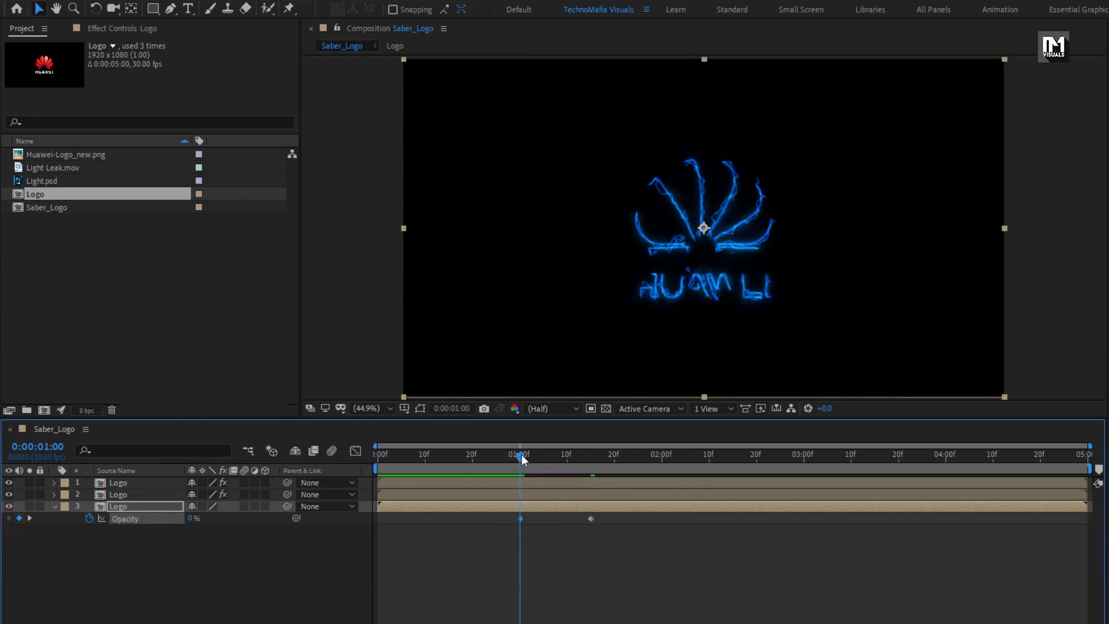
{"action": "left_click_drag", "start_coordinate": [512, 460], "coordinate": [704, 460]}
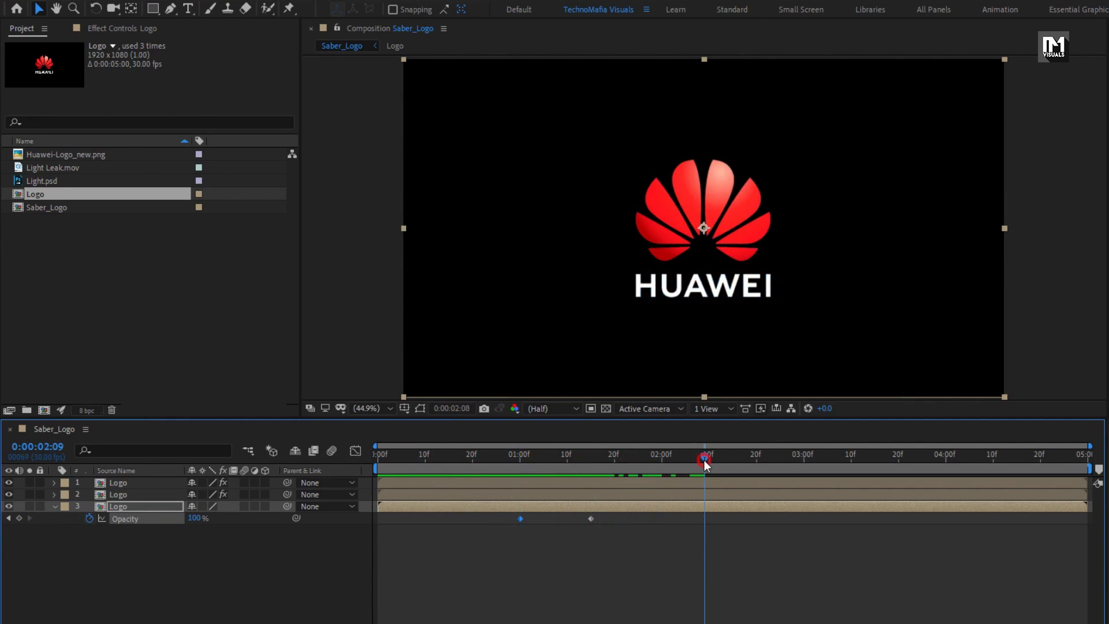
{"action": "left_click", "coordinate": [55, 505]}
- Create a 1920 x 1080, 30 fps, five-second composition named Wave
{"action": "left_click", "coordinate": [63, 546]}
{"action": "key", "text": "ctrl+n"}
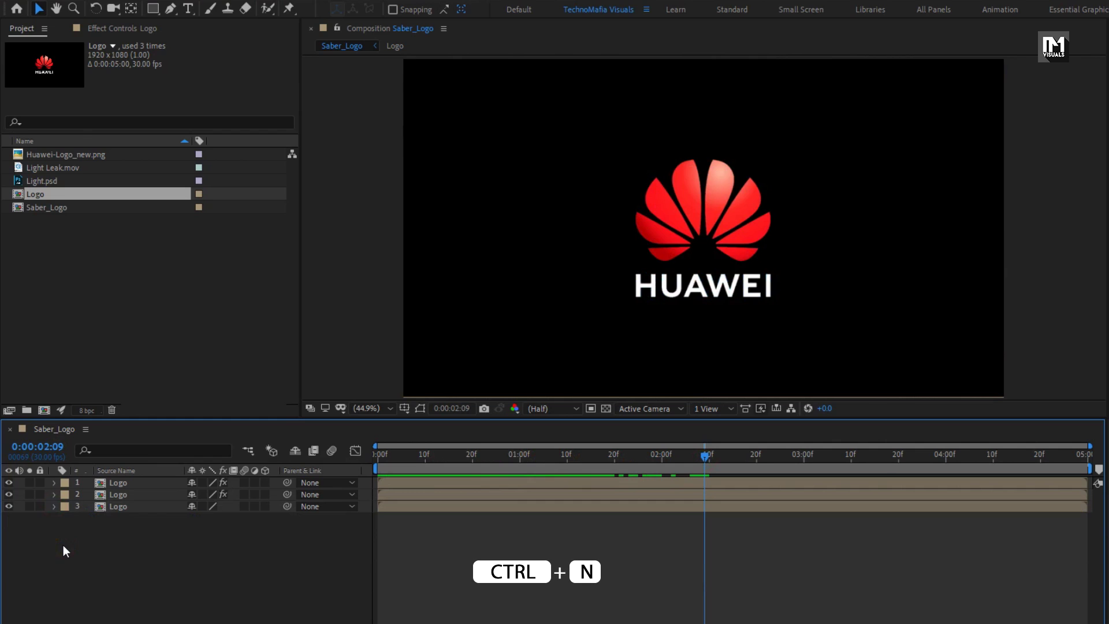
{"action": "type", "text": "Wave"}
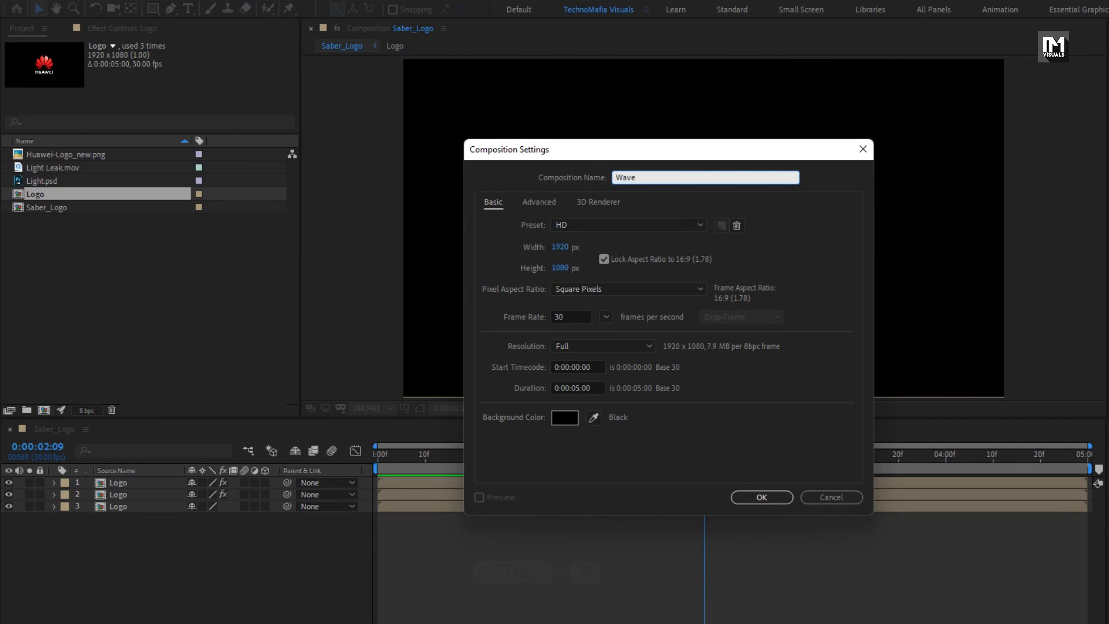
{"action": "left_click", "coordinate": [774, 498]}
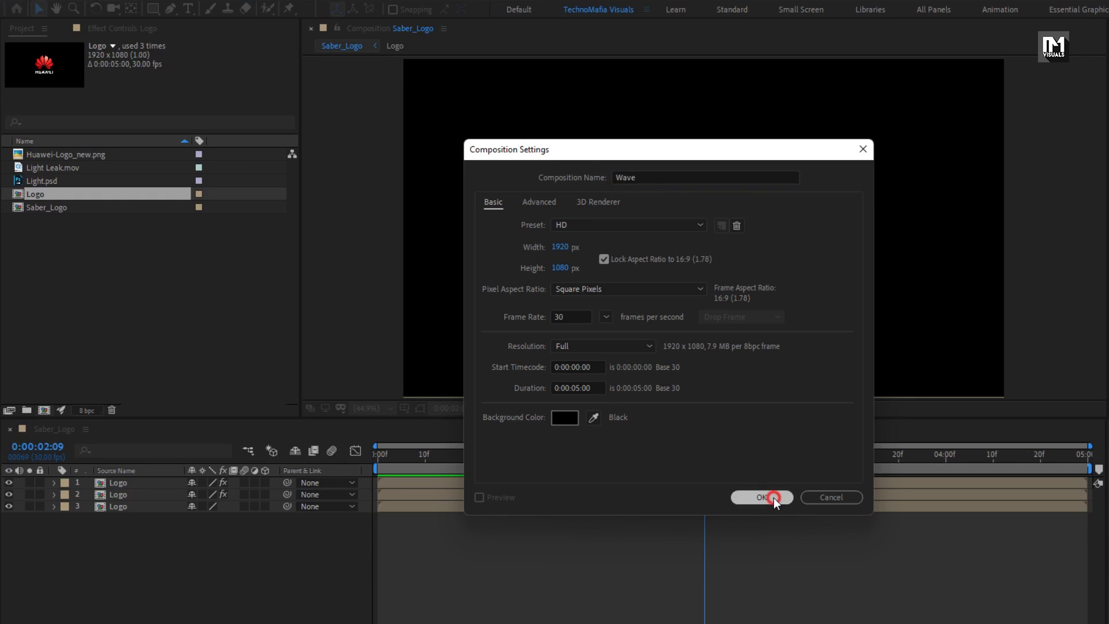
- Choose the Ellipse tool with the shape stroke set to None and the fill set to dark grey 4D4B4B
{"action": "left_click", "coordinate": [152, 9]}
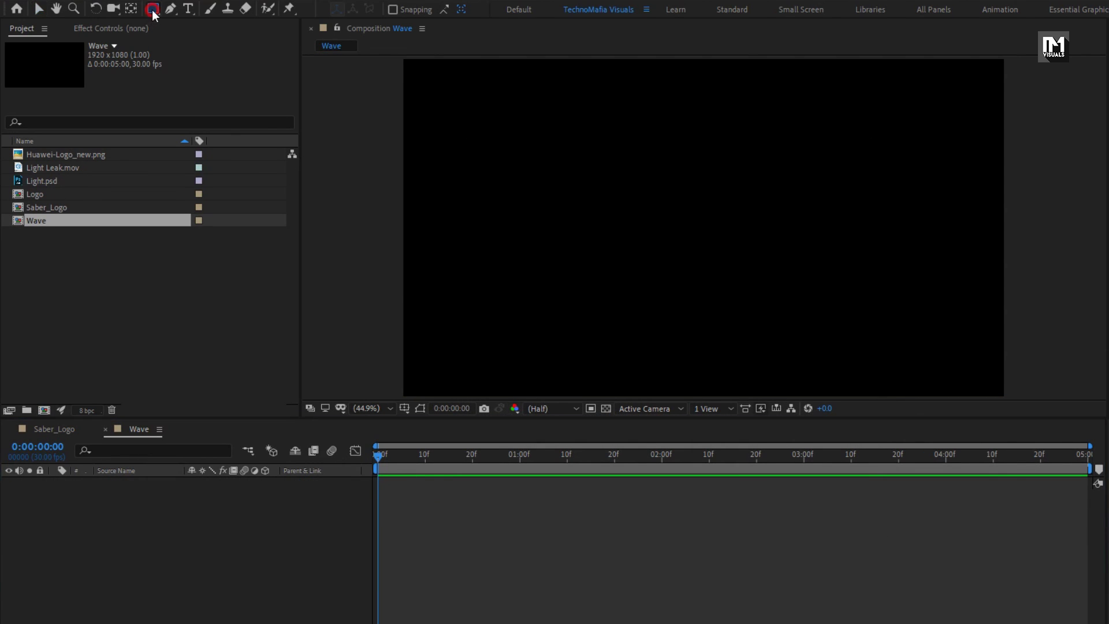
{"action": "left_click", "coordinate": [152, 9]}
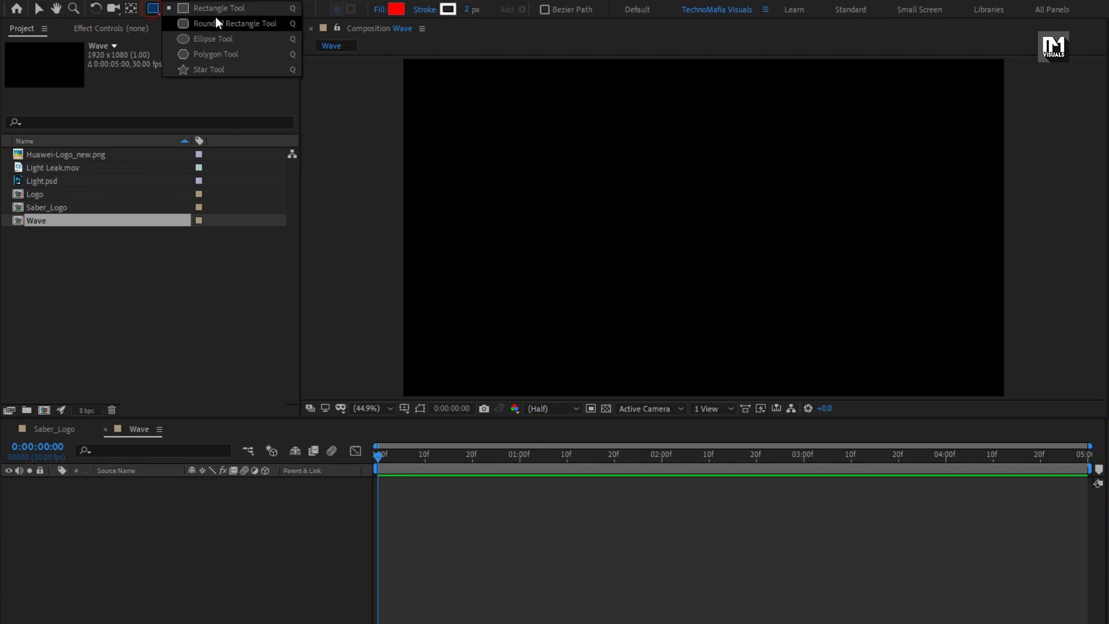
{"action": "left_click", "coordinate": [230, 40]}
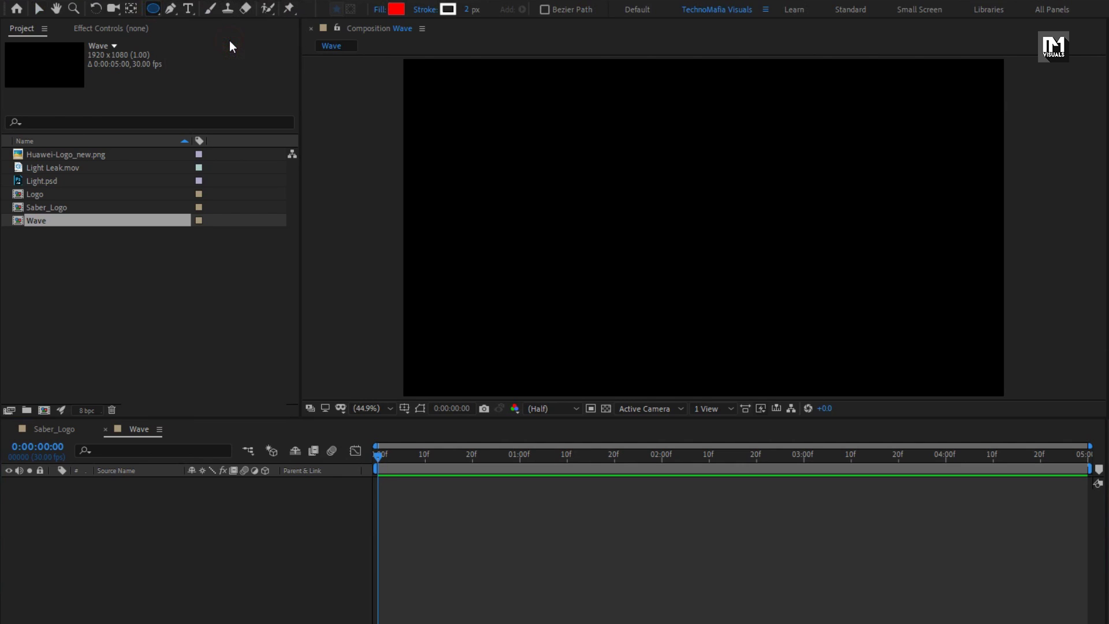
{"action": "left_click", "coordinate": [426, 10]}
{"action": "left_click", "coordinate": [597, 298]}
{"action": "left_click", "coordinate": [625, 377]}
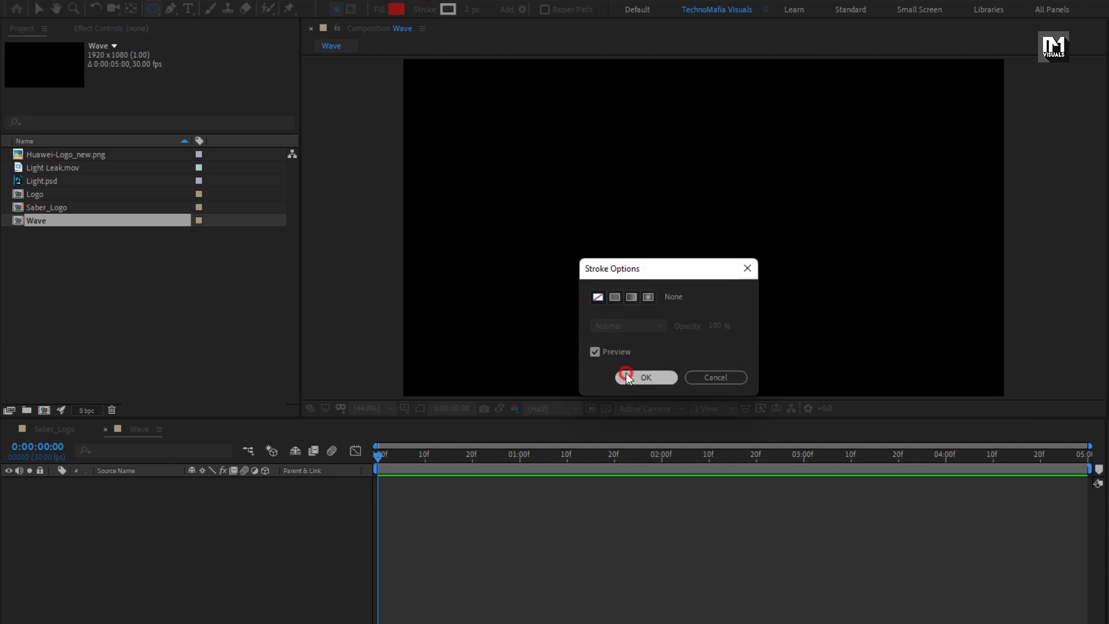
{"action": "left_click", "coordinate": [399, 10]}
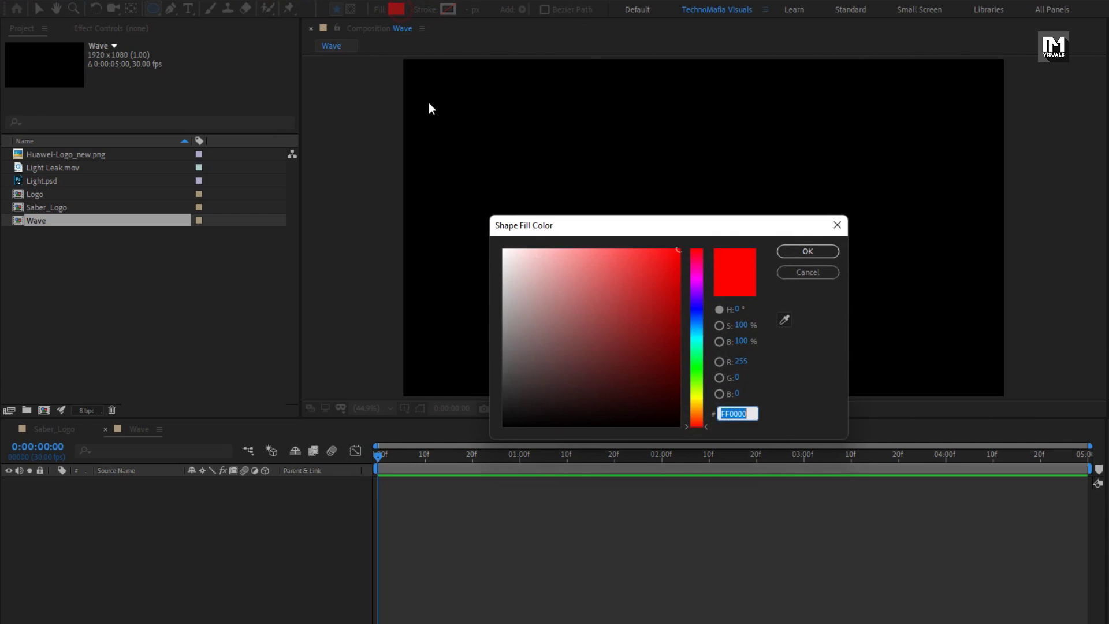
{"action": "left_click_drag", "start_coordinate": [524, 312], "coordinate": [506, 371]}
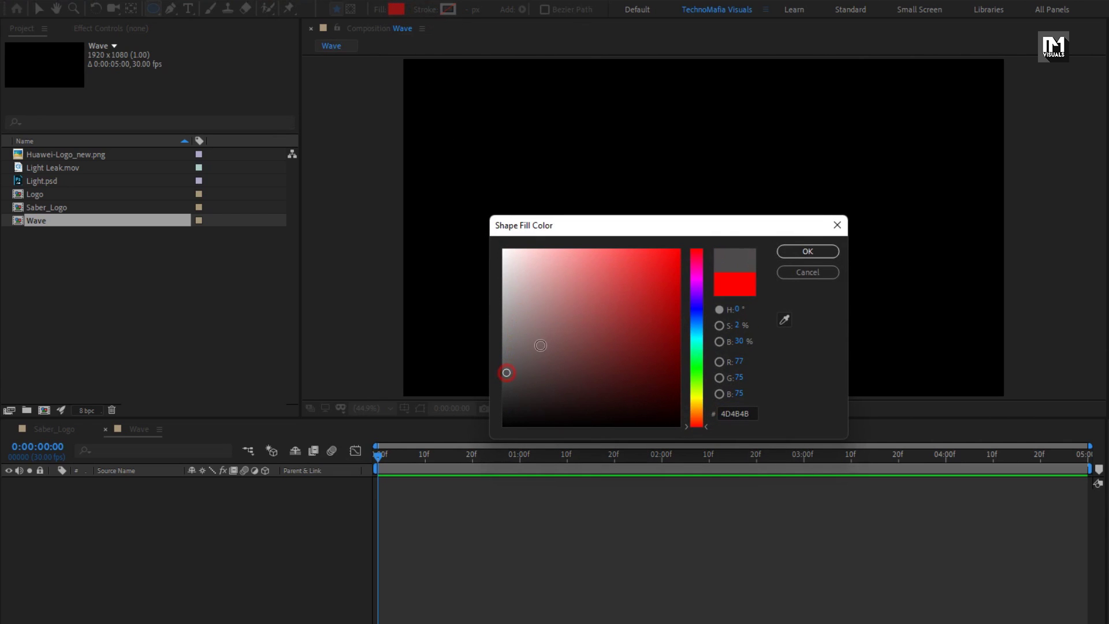
{"action": "left_click", "coordinate": [789, 254]}
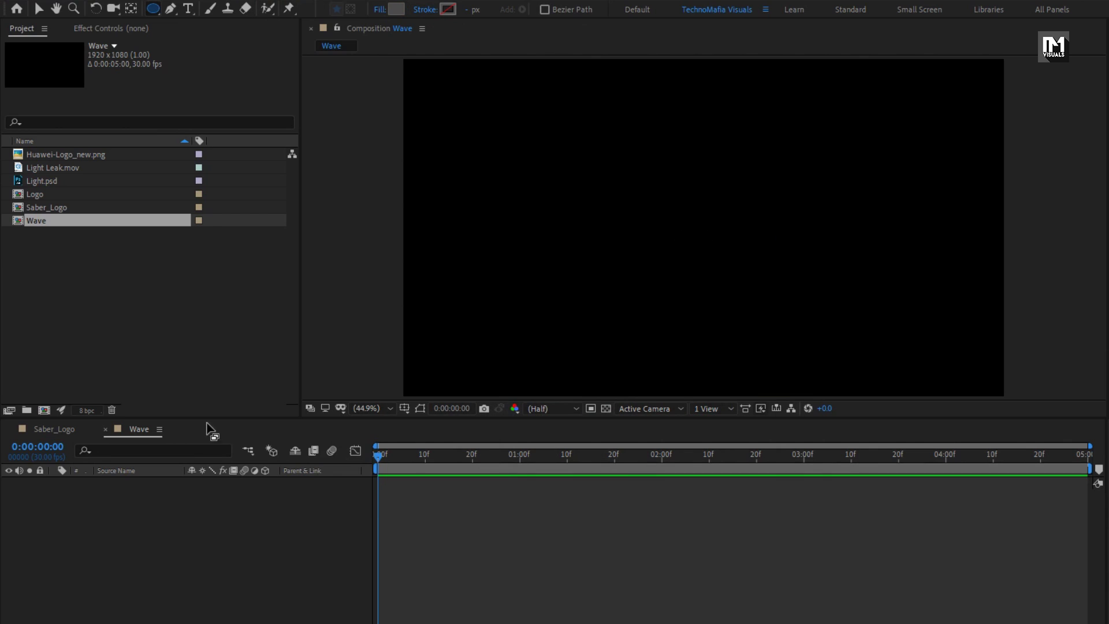
- Add a full-frame dark grey solid to the Wave composition
{"action": "right_click", "coordinate": [174, 516]}
{"action": "mouse_move", "coordinate": [219, 518]}
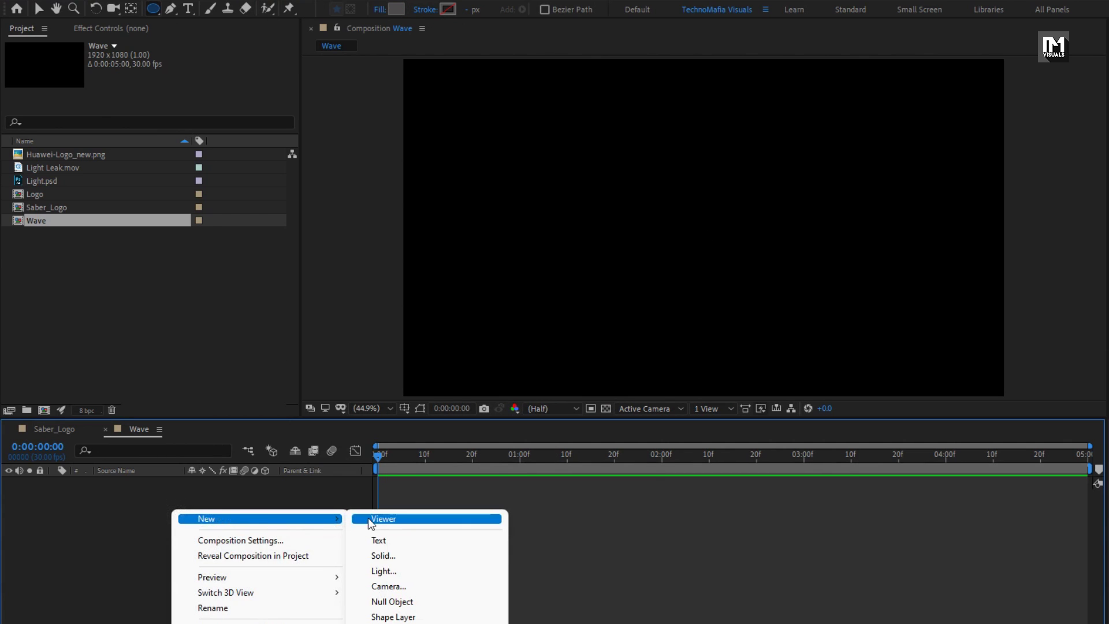
{"action": "left_click", "coordinate": [372, 556]}
{"action": "left_click", "coordinate": [692, 459]}
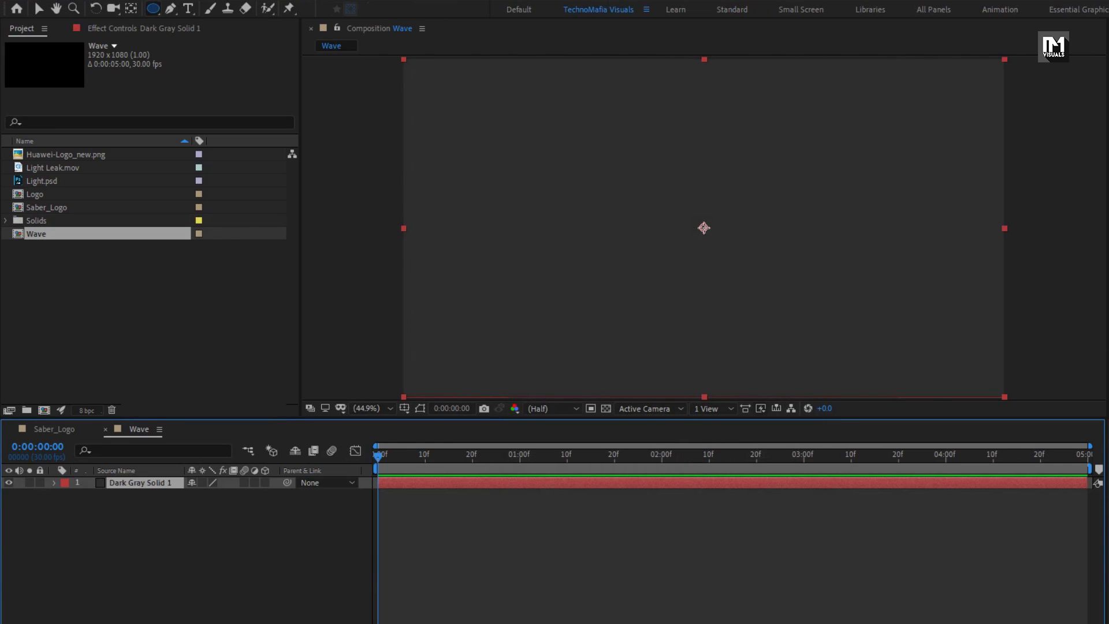
- Draw two centred circular masks on the solid, about 123% and 101% of the frame width, and set the inner one to Subtract
{"action": "scroll", "coordinate": [703, 227], "scroll_direction": "down", "scroll_amount": 2}
{"action": "left_click_drag", "start_coordinate": [703, 228], "coordinate": [909, 233]}
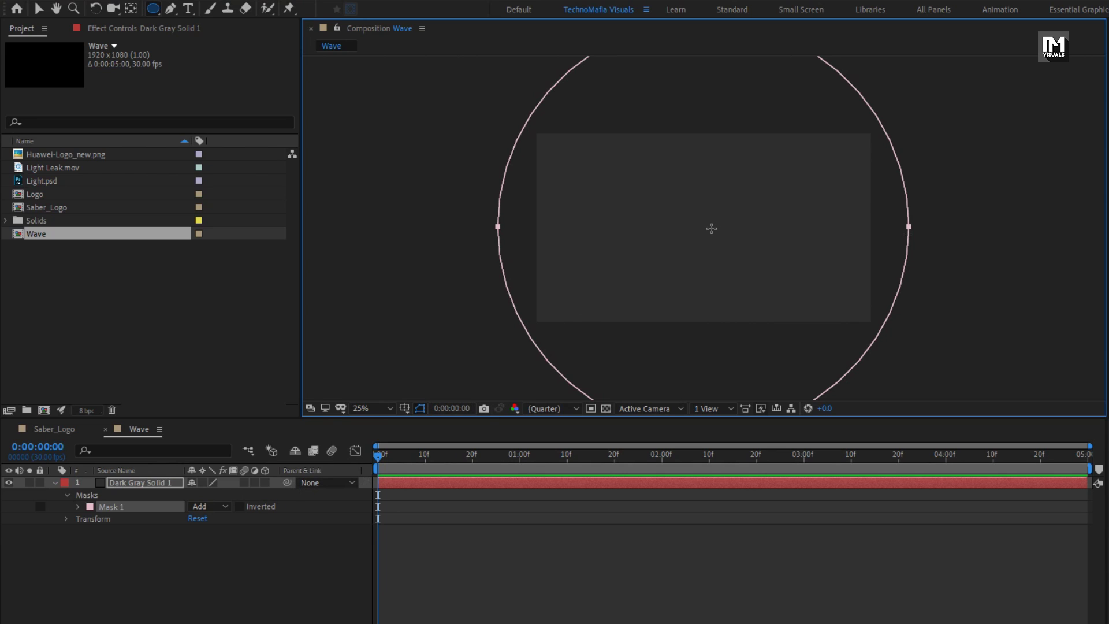
{"action": "left_click_drag", "start_coordinate": [712, 229], "coordinate": [877, 214]}
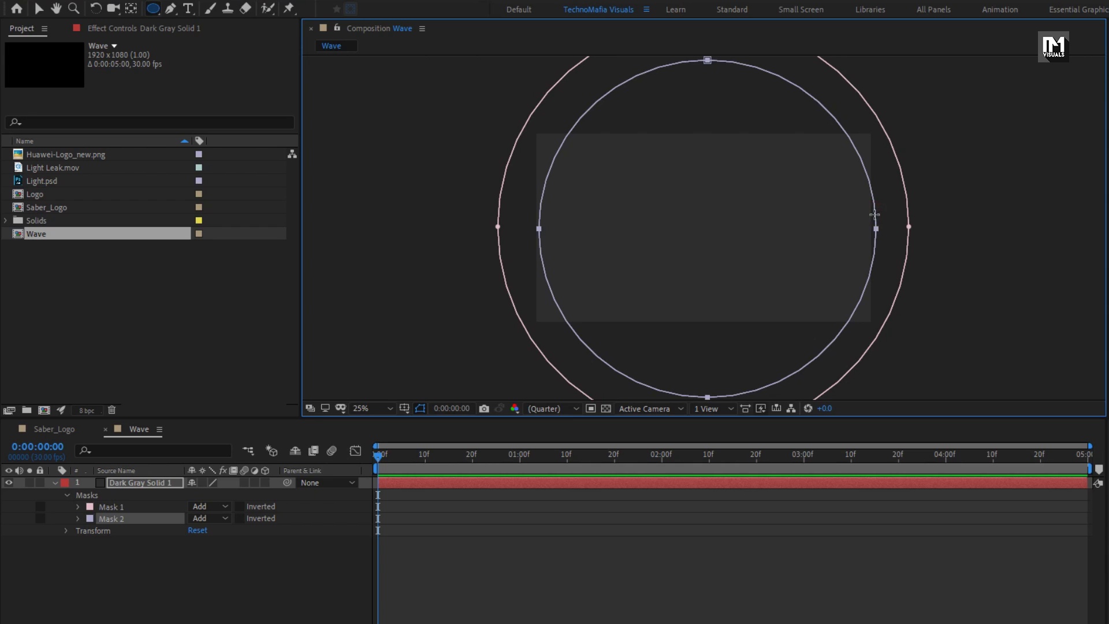
{"action": "left_click", "coordinate": [204, 519]}
{"action": "left_click", "coordinate": [224, 565]}
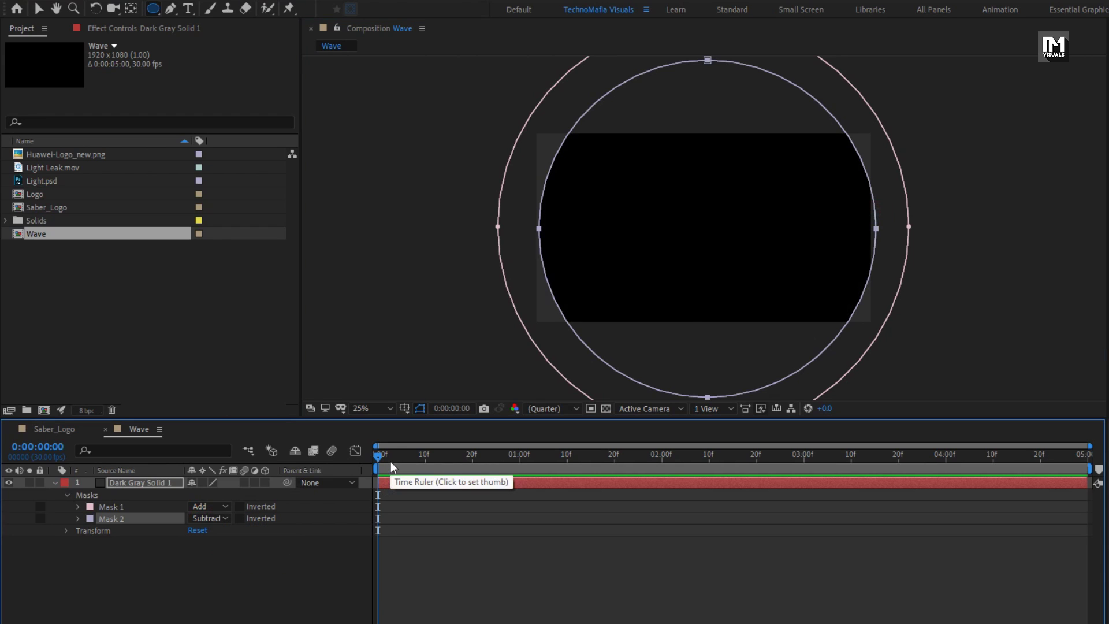
- Keyframe the Mask Path of Mask 1 and Mask 2 at 0:00:03:00
{"action": "left_click", "coordinate": [77, 507]}
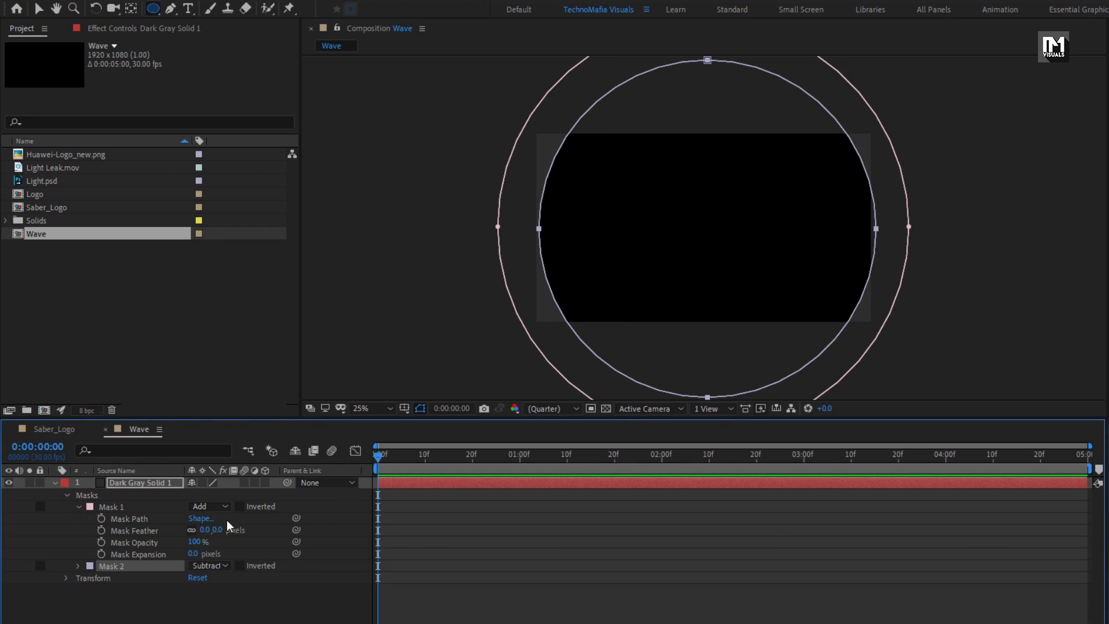
{"action": "left_click", "coordinate": [805, 456]}
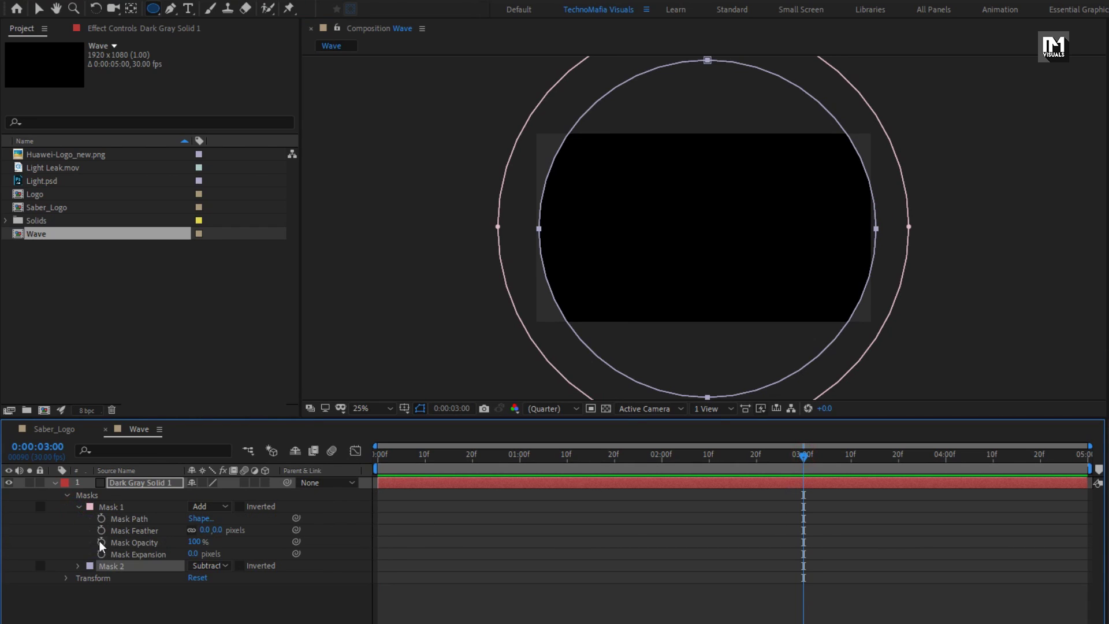
{"action": "left_click", "coordinate": [101, 519]}
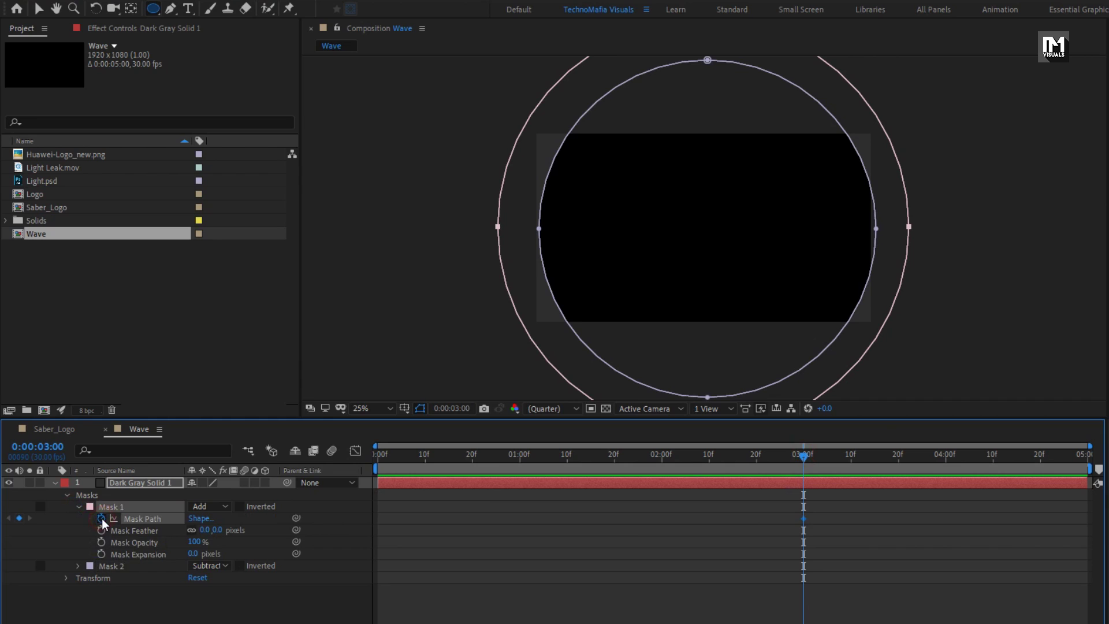
{"action": "left_click", "coordinate": [79, 567]}
{"action": "left_click", "coordinate": [102, 577]}
- At 0:00:00:00, set Mask 1's bounding box units to % of source with Top and Bottom at 0%
{"action": "left_click", "coordinate": [384, 457]}
{"action": "left_click_drag", "start_coordinate": [385, 458], "coordinate": [347, 457]}
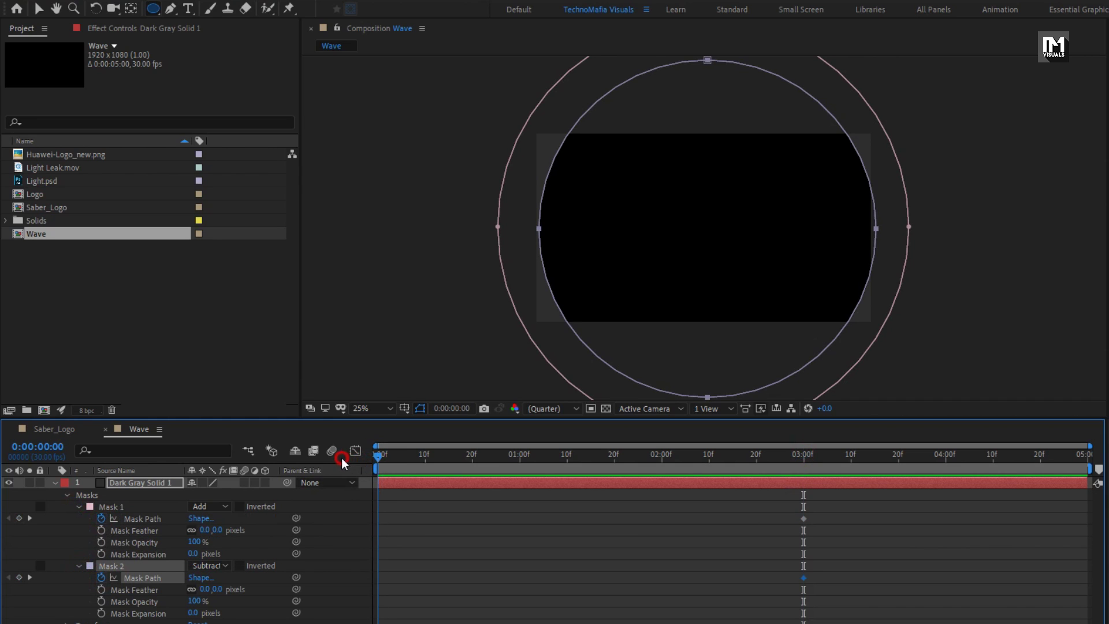
{"action": "left_click", "coordinate": [198, 519]}
{"action": "left_click", "coordinate": [668, 335]}
{"action": "left_click", "coordinate": [685, 392]}
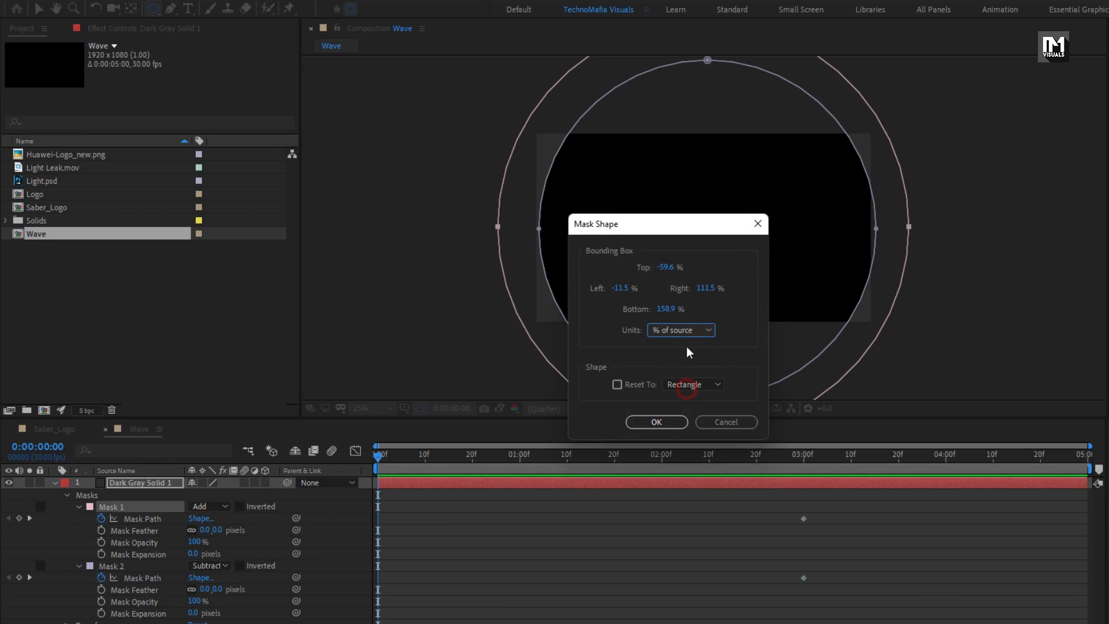
{"action": "left_click", "coordinate": [664, 268]}
{"action": "type", "text": "0"}
{"action": "left_click", "coordinate": [668, 309]}
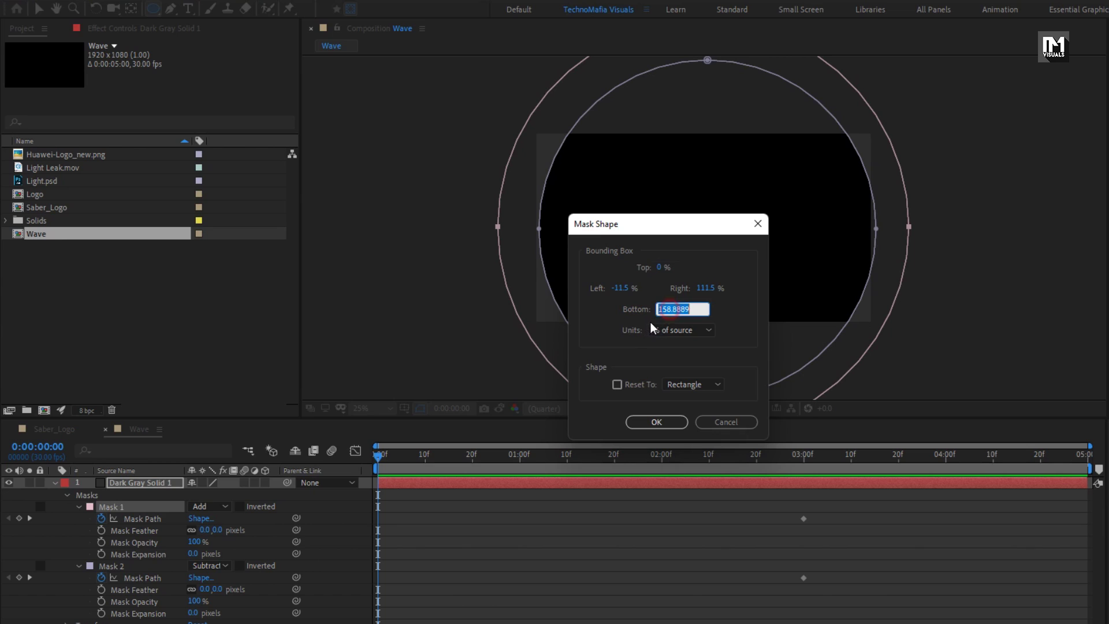
{"action": "type", "text": "0"}
- Set Mask 1's bounding box at 0:00:00:00 to Bottom 100%, Left 50% and Right 50%
{"action": "left_click", "coordinate": [628, 288]}
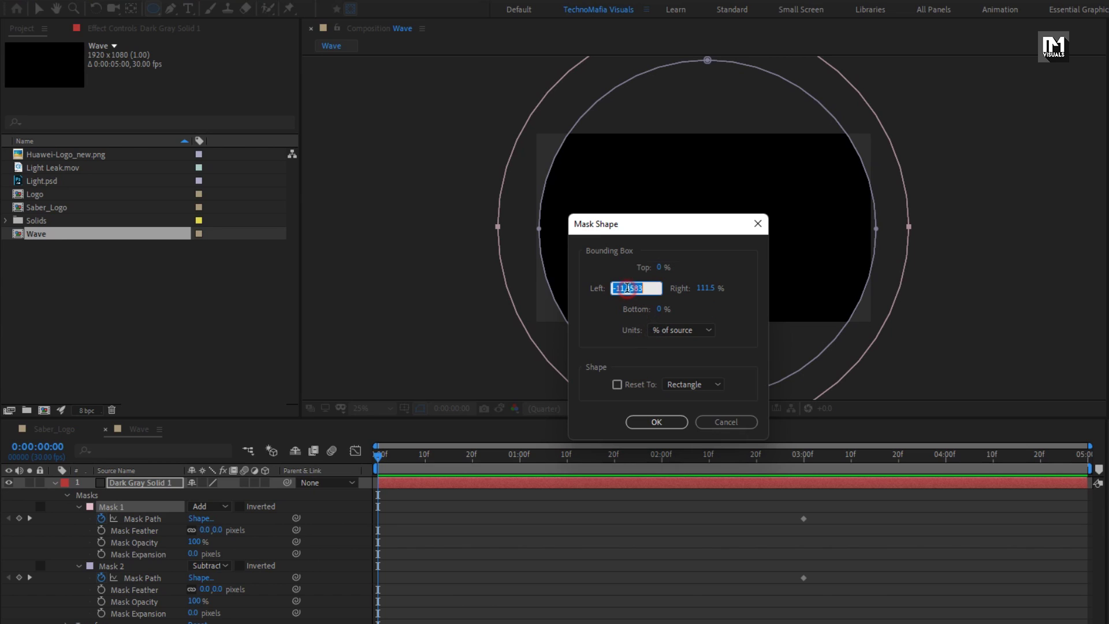
{"action": "left_click", "coordinate": [657, 310]}
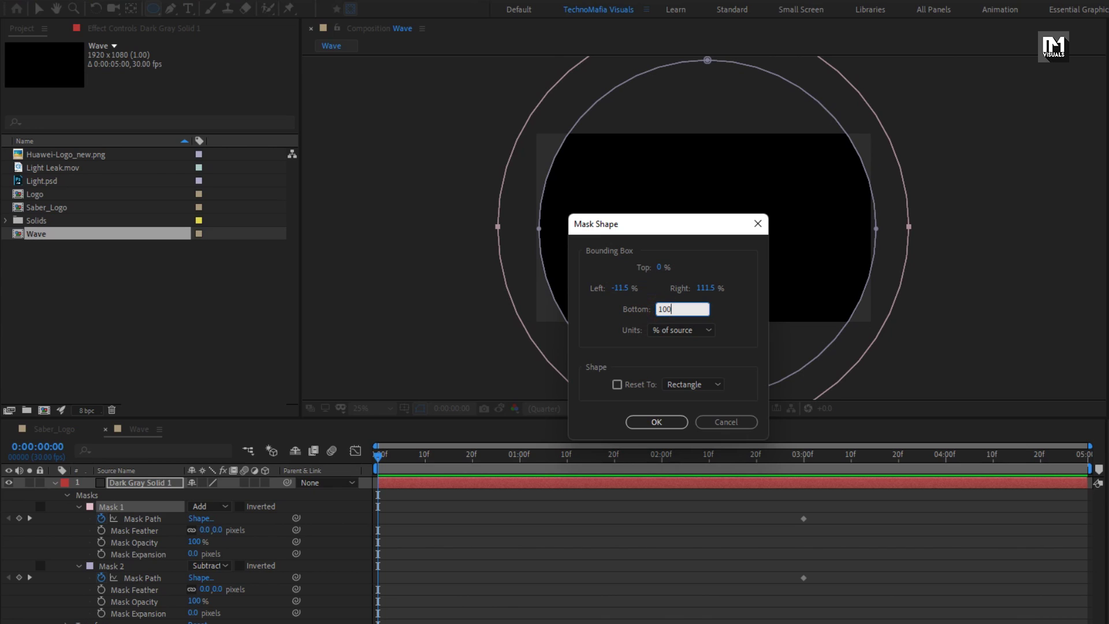
{"action": "type", "text": "100"}
{"action": "left_click", "coordinate": [624, 289]}
{"action": "type", "text": "50"}
{"action": "left_click", "coordinate": [697, 289]}
{"action": "type", "text": "50"}
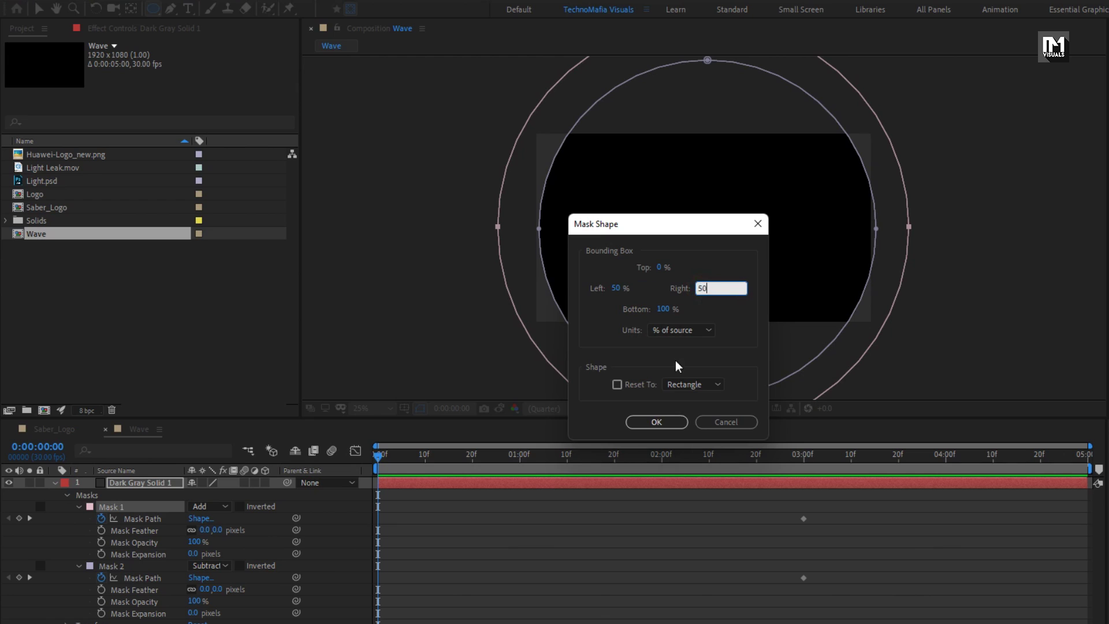
{"action": "left_click", "coordinate": [653, 422]}
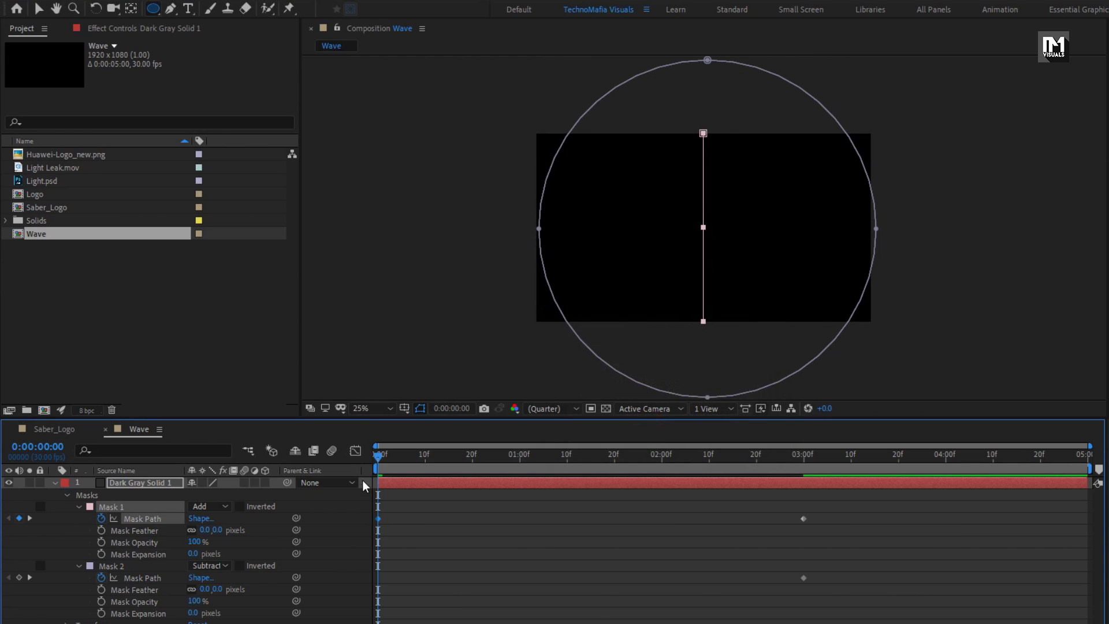
- Set the Top and Bottom of Mask 1's bounding box to 50% at 0:00:00:00
{"action": "mouse_move", "coordinate": [379, 458]}
{"action": "left_mouse_down"}
{"action": "mouse_move", "coordinate": [543, 454]}
{"action": "mouse_move", "coordinate": [378, 455]}
{"action": "left_mouse_up"}
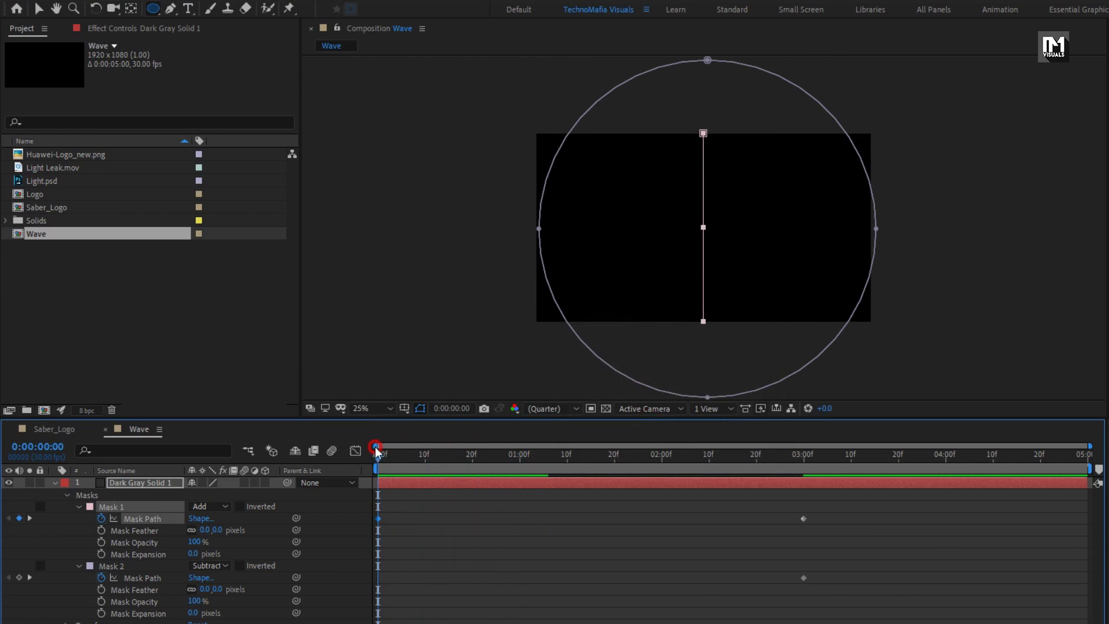
{"action": "left_click", "coordinate": [196, 518]}
{"action": "left_click", "coordinate": [660, 308]}
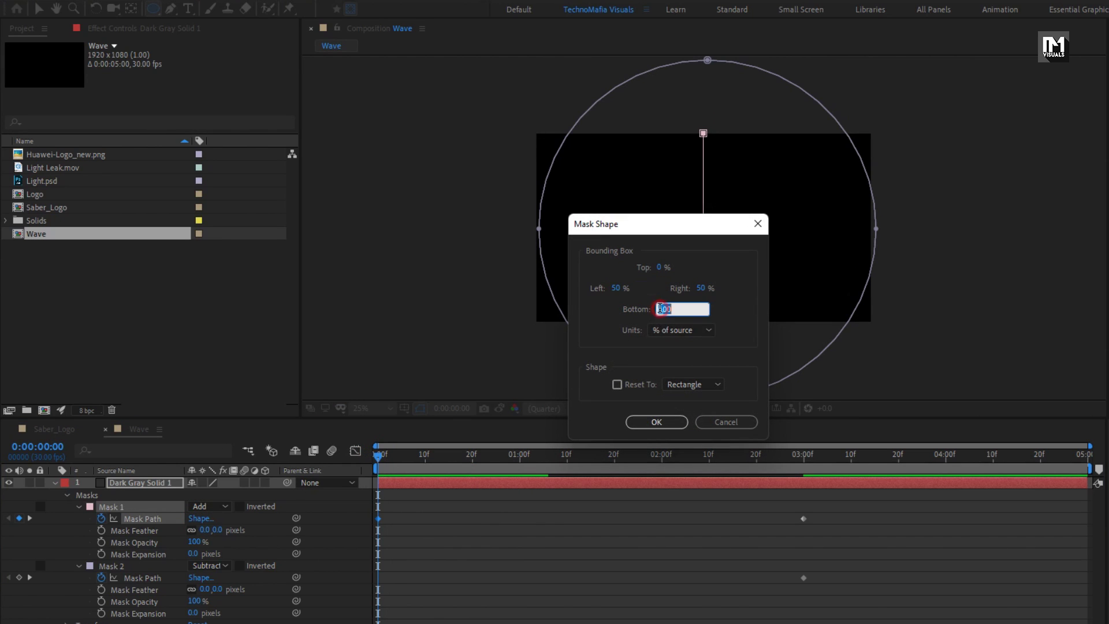
{"action": "left_click", "coordinate": [659, 266]}
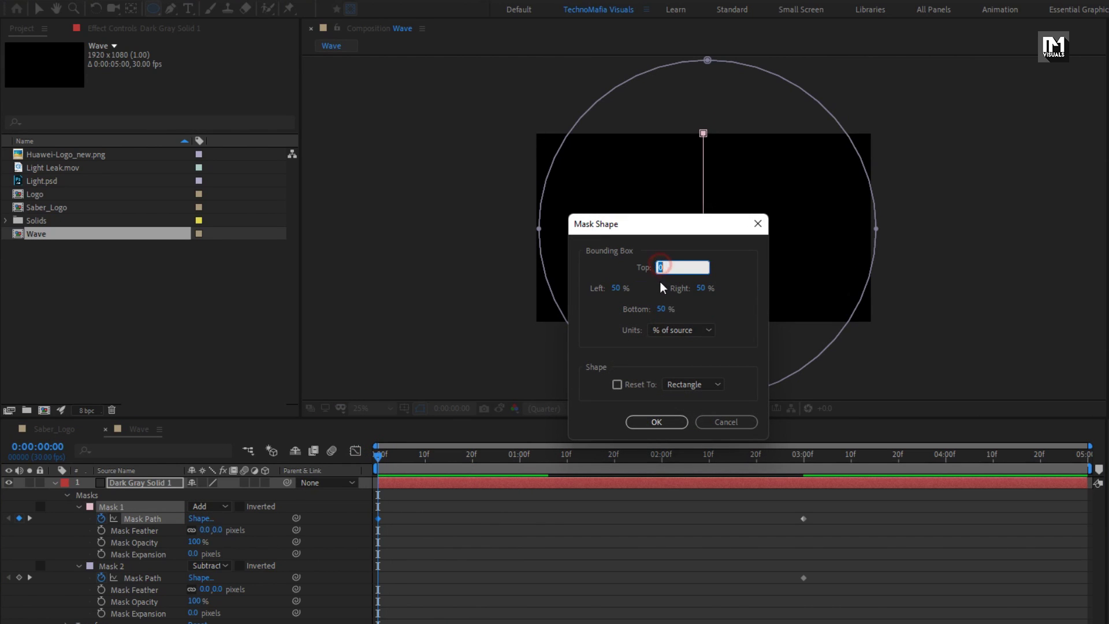
{"action": "left_click", "coordinate": [657, 423]}
- Collapse Mask 2 to the centre at 0:00:00:00 by setting its Top, Bottom, Left and Right bounds to 50%
{"action": "mouse_move", "coordinate": [380, 459]}
{"action": "left_mouse_down"}
{"action": "mouse_move", "coordinate": [779, 465]}
{"action": "mouse_move", "coordinate": [384, 458]}
{"action": "mouse_move", "coordinate": [376, 471]}
{"action": "left_mouse_up"}
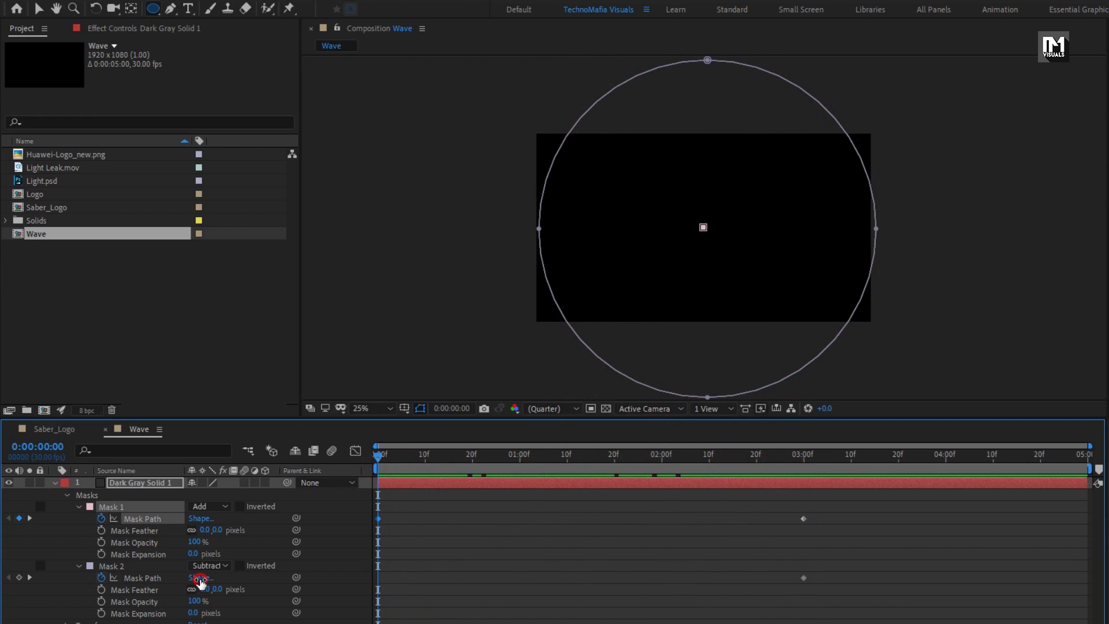
{"action": "left_click", "coordinate": [199, 577]}
{"action": "left_click", "coordinate": [666, 269]}
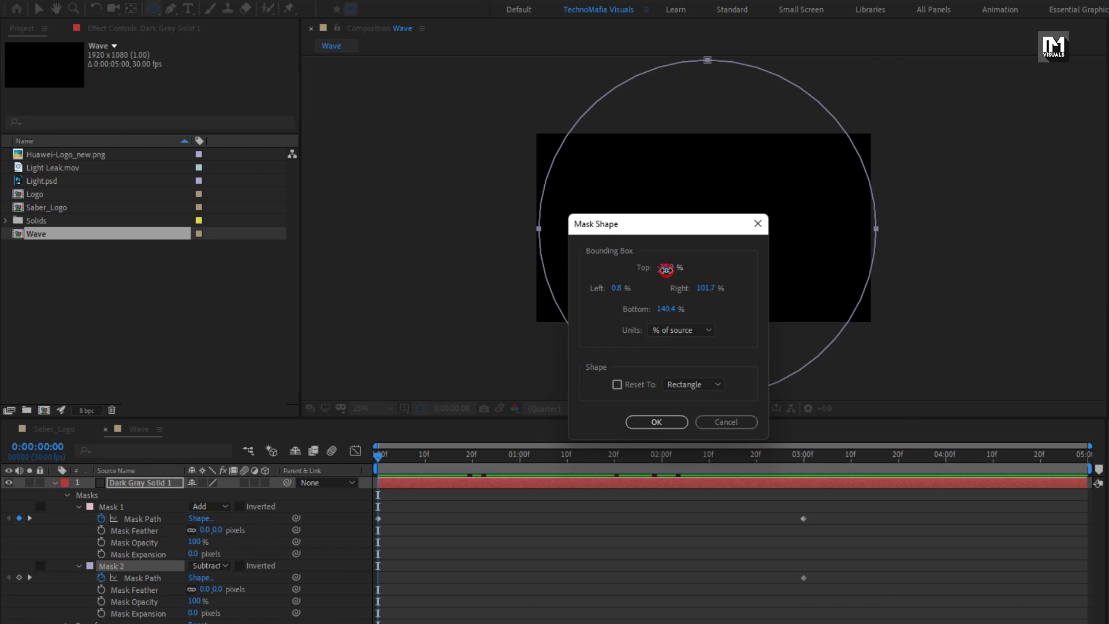
{"action": "type", "text": "50"}
{"action": "left_click", "coordinate": [664, 308]}
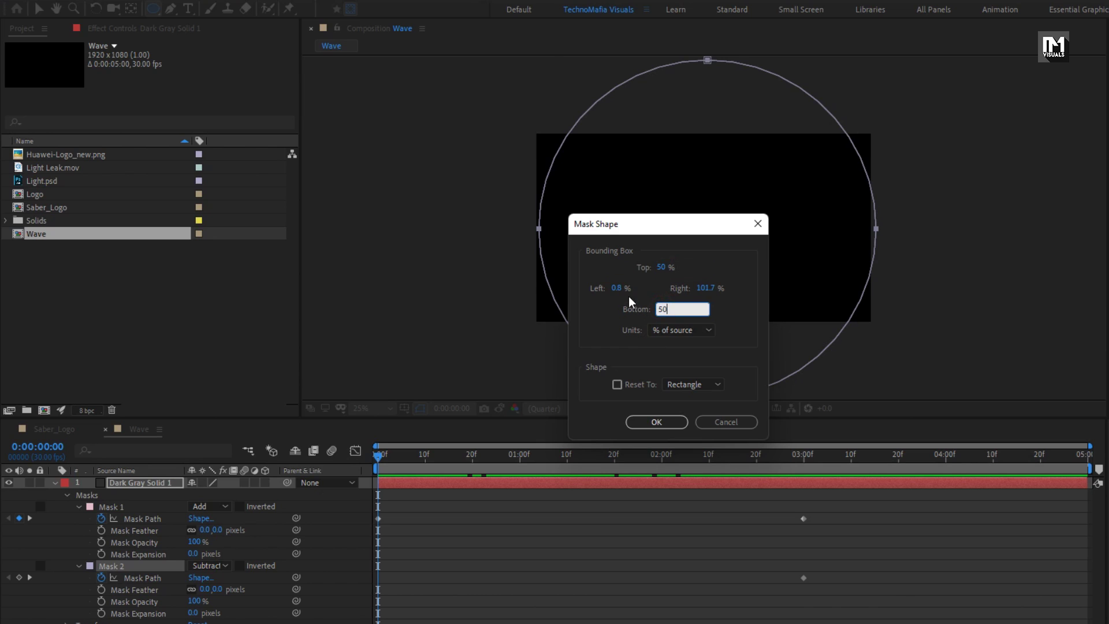
{"action": "type", "text": "50"}
{"action": "left_click", "coordinate": [621, 288]}
{"action": "left_click", "coordinate": [701, 288]}
{"action": "type", "text": "5"}
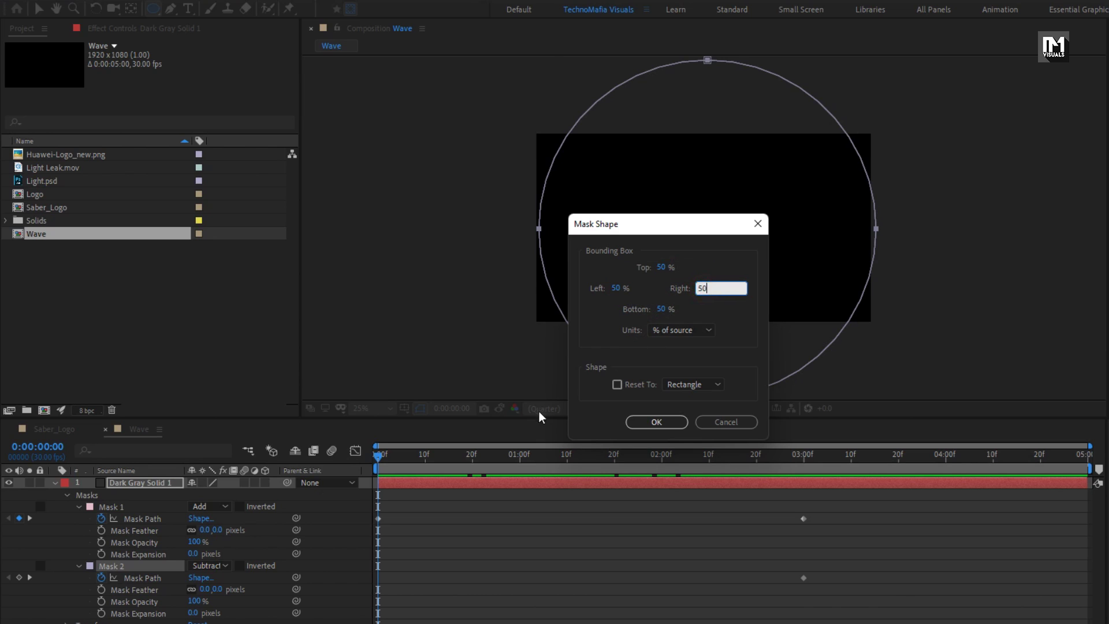
{"action": "left_click", "coordinate": [652, 422]}
- Move Mask 2's first Mask Path keyframe to 0:00:00:06 and preview the expanding ring
{"action": "left_click_drag", "start_coordinate": [384, 460], "coordinate": [491, 456]}
{"action": "left_click_drag", "start_coordinate": [378, 519], "coordinate": [378, 520]}
{"action": "left_click_drag", "start_coordinate": [378, 578], "coordinate": [406, 578]}
{"action": "left_click_drag", "start_coordinate": [397, 457], "coordinate": [407, 484]}
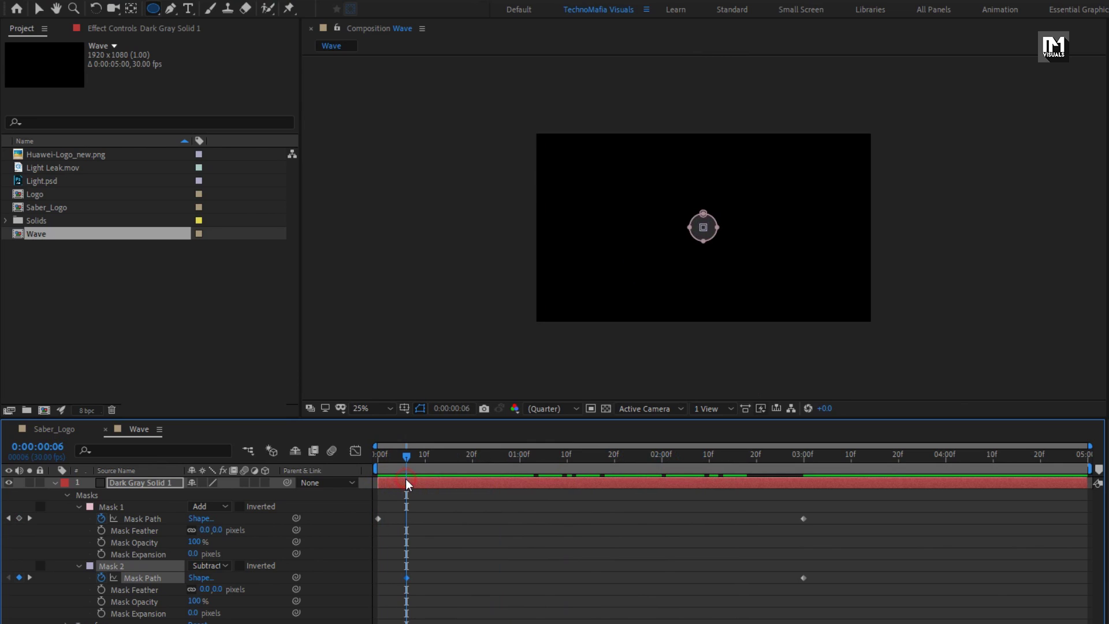
{"action": "left_click", "coordinate": [54, 482]}
{"action": "left_click_drag", "start_coordinate": [549, 459], "coordinate": [571, 460]}
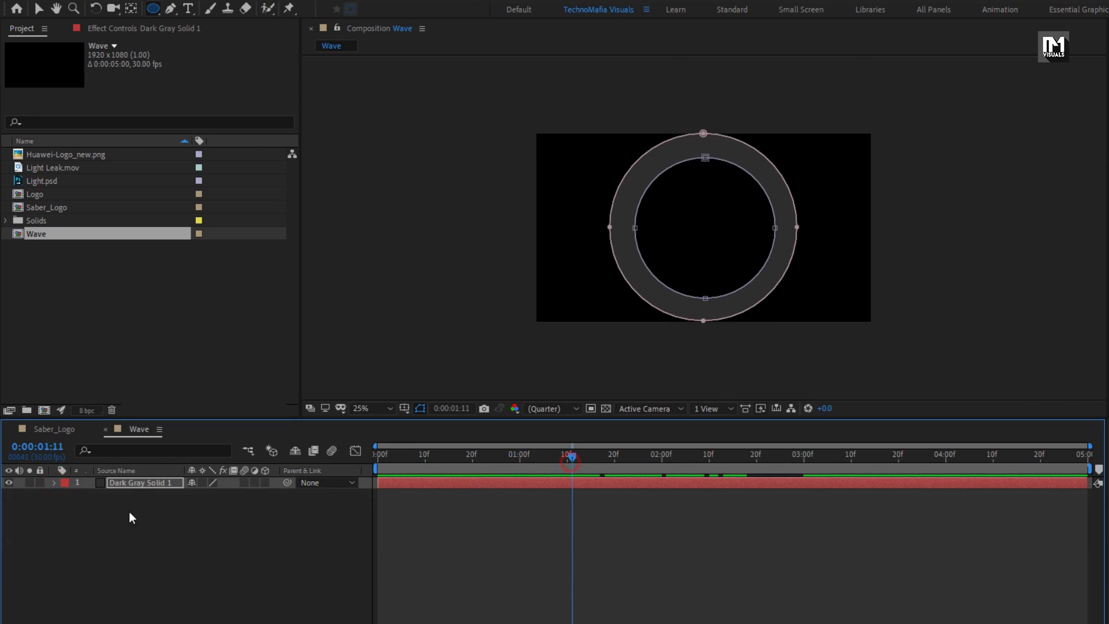
- Apply the Turbulent Displace effect to the dark grey solid
{"action": "left_click", "coordinate": [131, 483]}
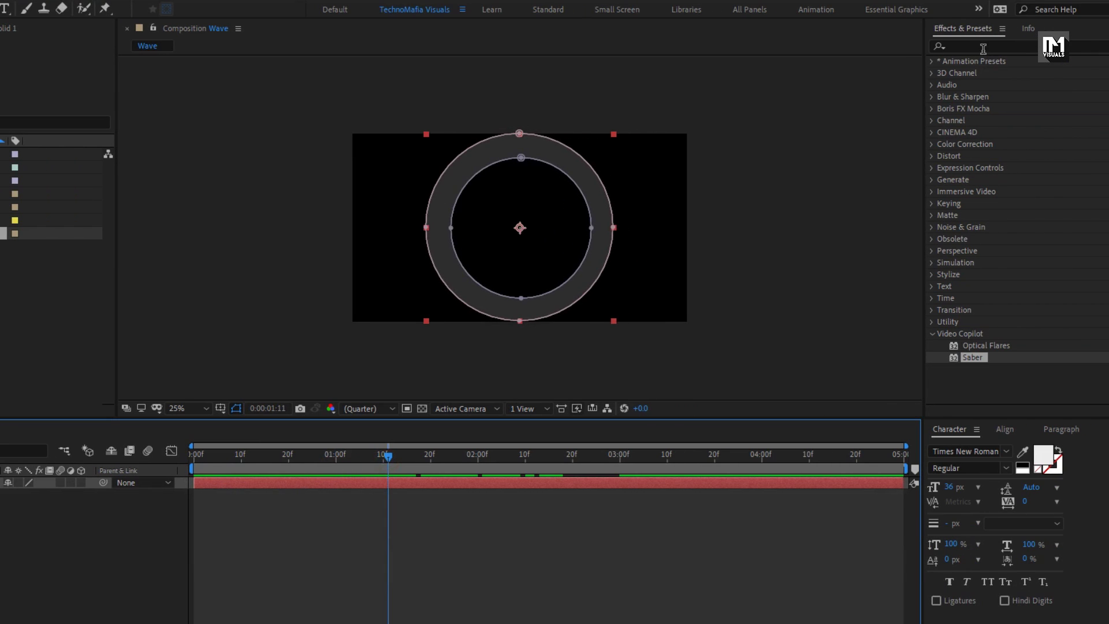
{"action": "left_click", "coordinate": [983, 46]}
{"action": "type", "text": "turb"}
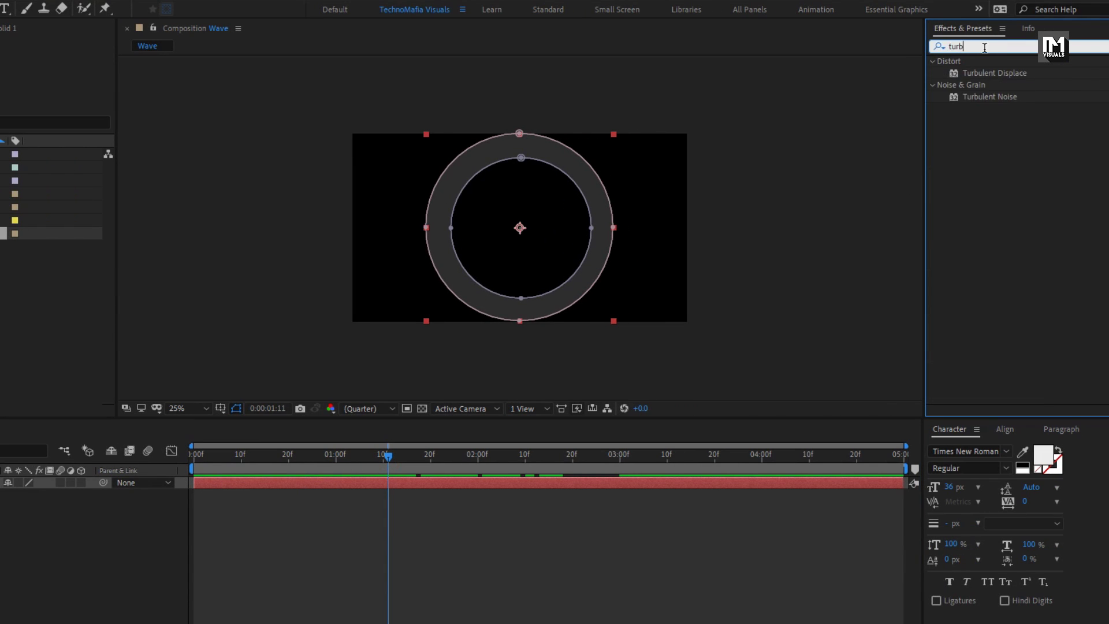
{"action": "left_click", "coordinate": [1020, 74]}
{"action": "double_click", "coordinate": [1014, 72]}
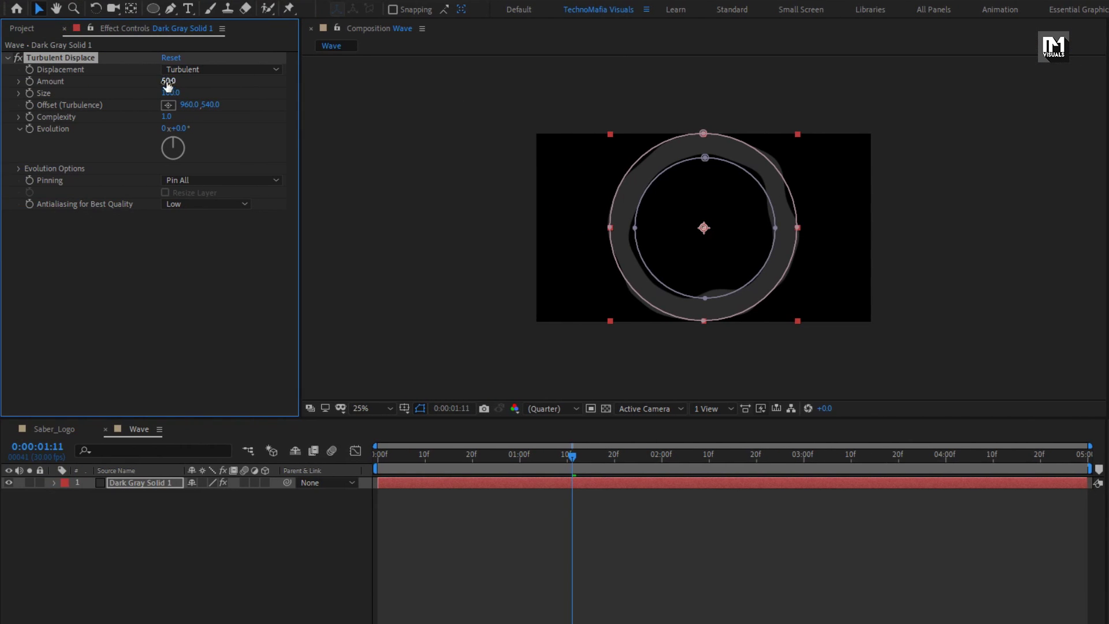
- Set Turbulent Displace's Amount to 125 and Size to 25
{"action": "type", "text": "125"}
{"action": "left_click", "coordinate": [165, 92]}
{"action": "type", "text": "25"}
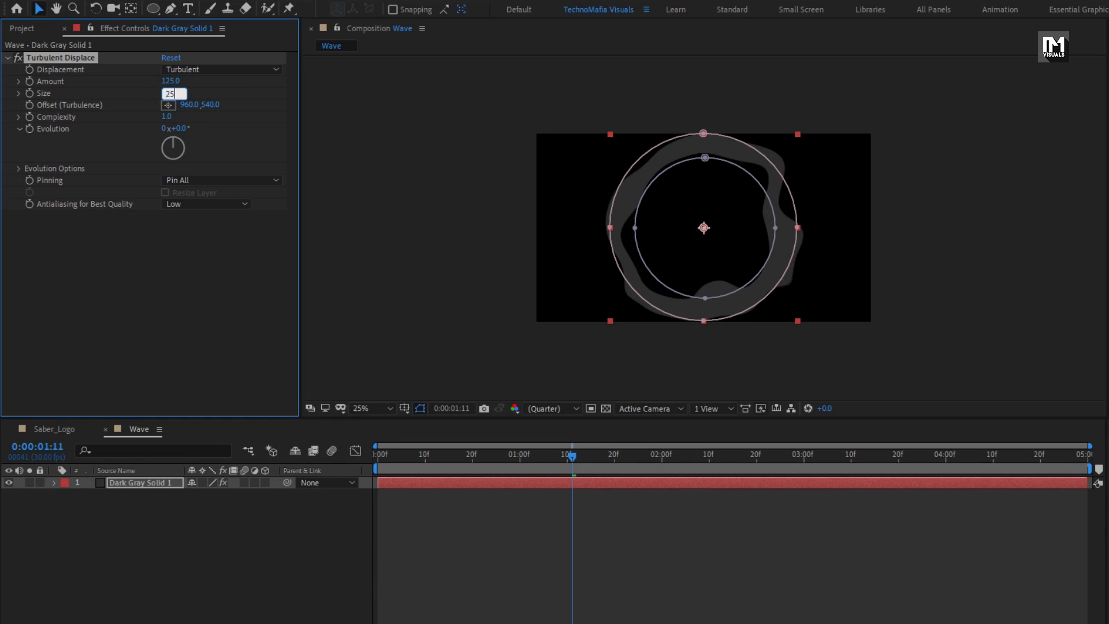
{"action": "key", "text": "Return"}
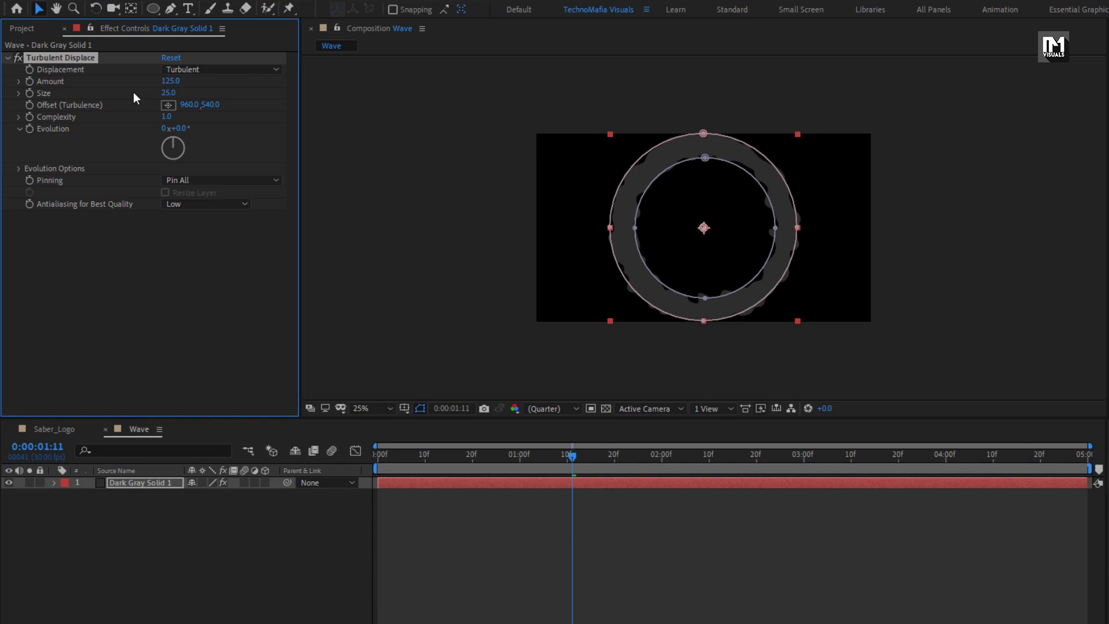
{"action": "left_click", "coordinate": [9, 57]}
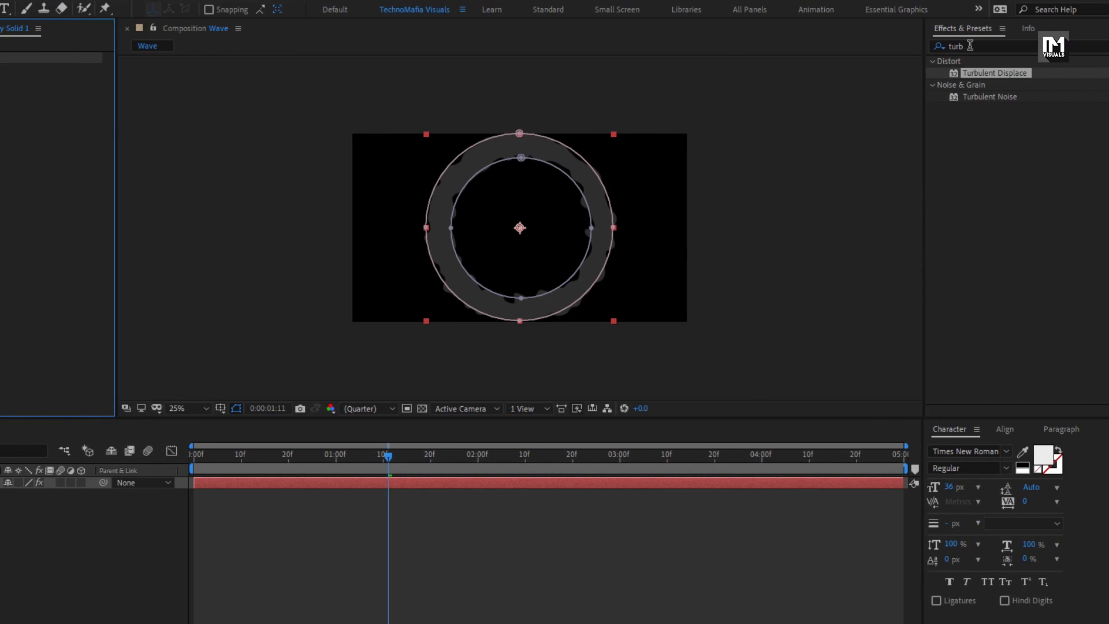
- Apply CC Vector Blur to the dark grey solid with an Amount of 22
{"action": "left_click", "coordinate": [983, 47]}
{"action": "type", "text": "cc ve"}
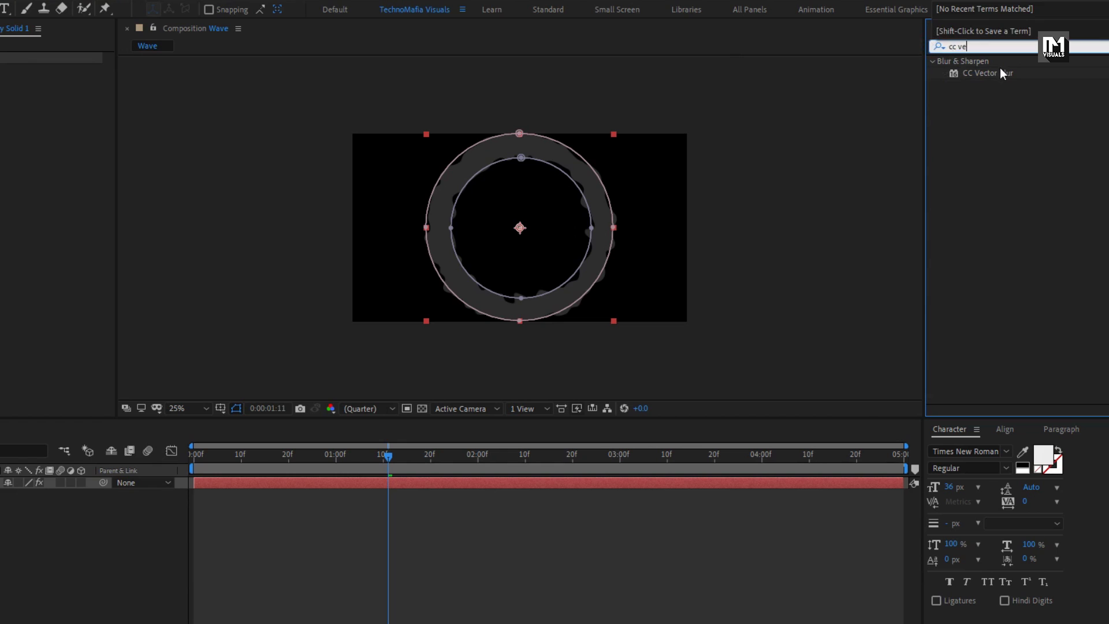
{"action": "left_click", "coordinate": [993, 72]}
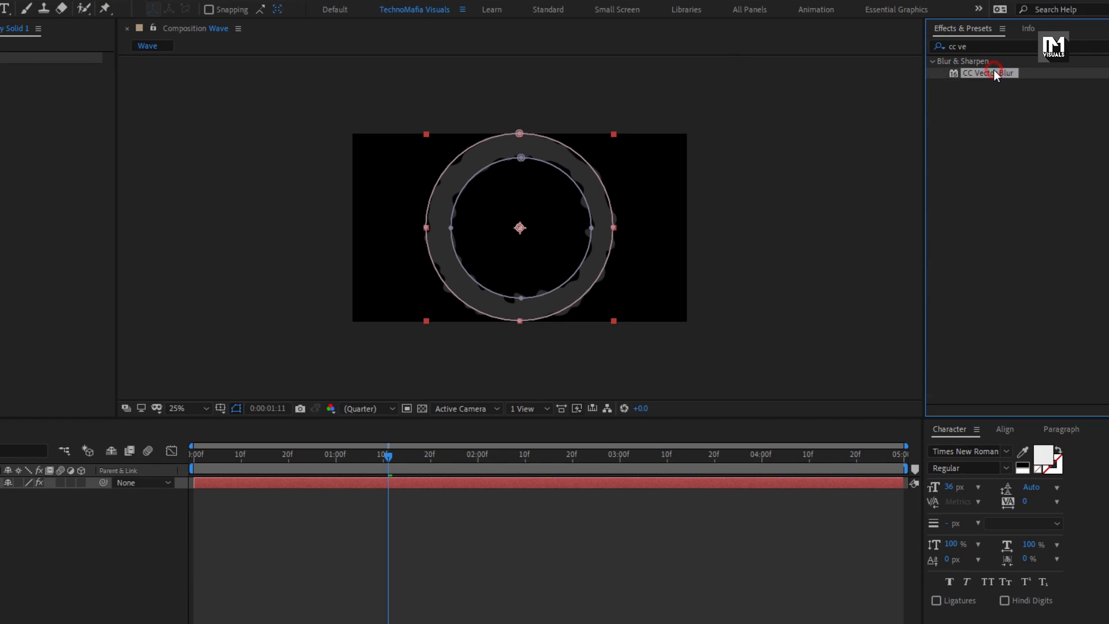
{"action": "left_click_drag", "start_coordinate": [609, 150], "coordinate": [550, 158]}
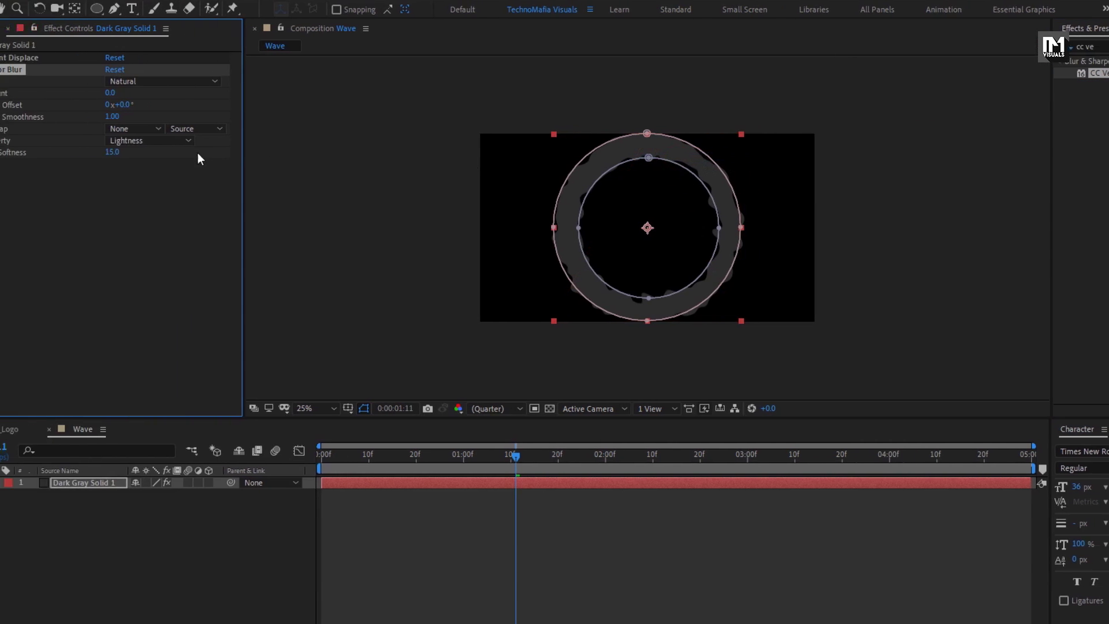
{"action": "type", "text": "22"}
{"action": "key", "text": "Return"}
- Duplicate Turbulent Displace and place the copy below CC Vector Blur in the effect order
{"action": "key", "text": "ctrl+d"}
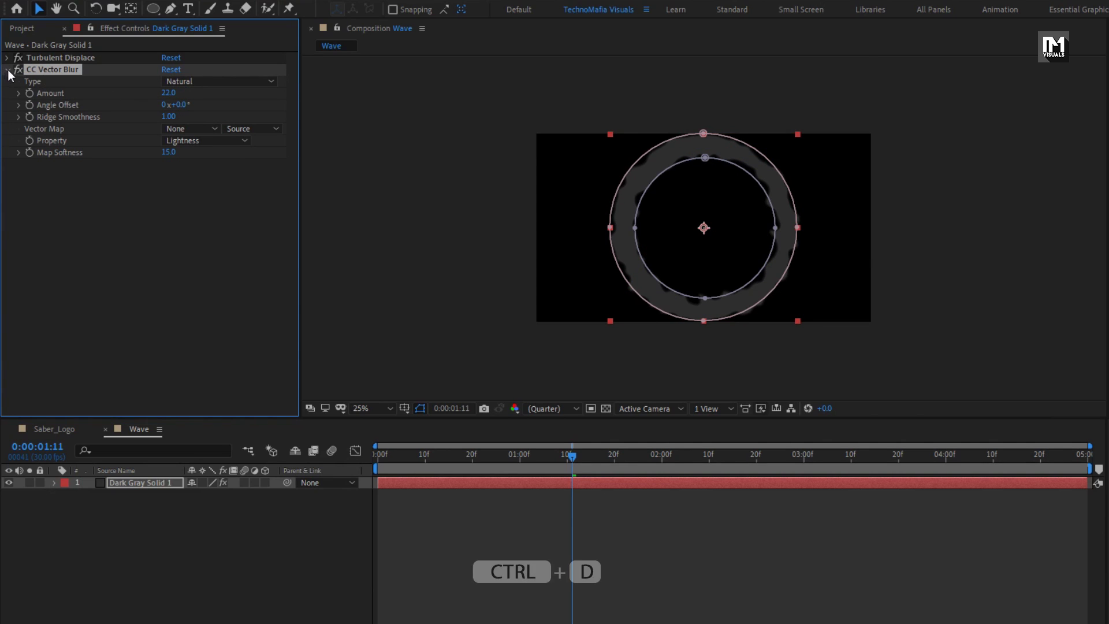
{"action": "left_click", "coordinate": [7, 69]}
{"action": "left_click", "coordinate": [47, 59]}
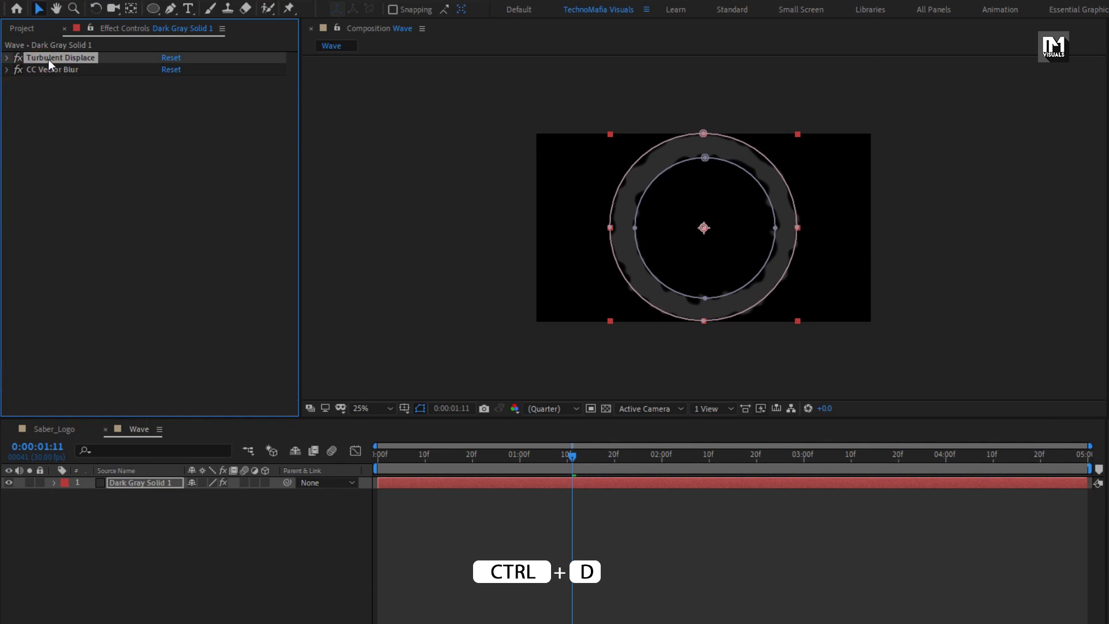
{"action": "key", "text": "ctrl+d"}
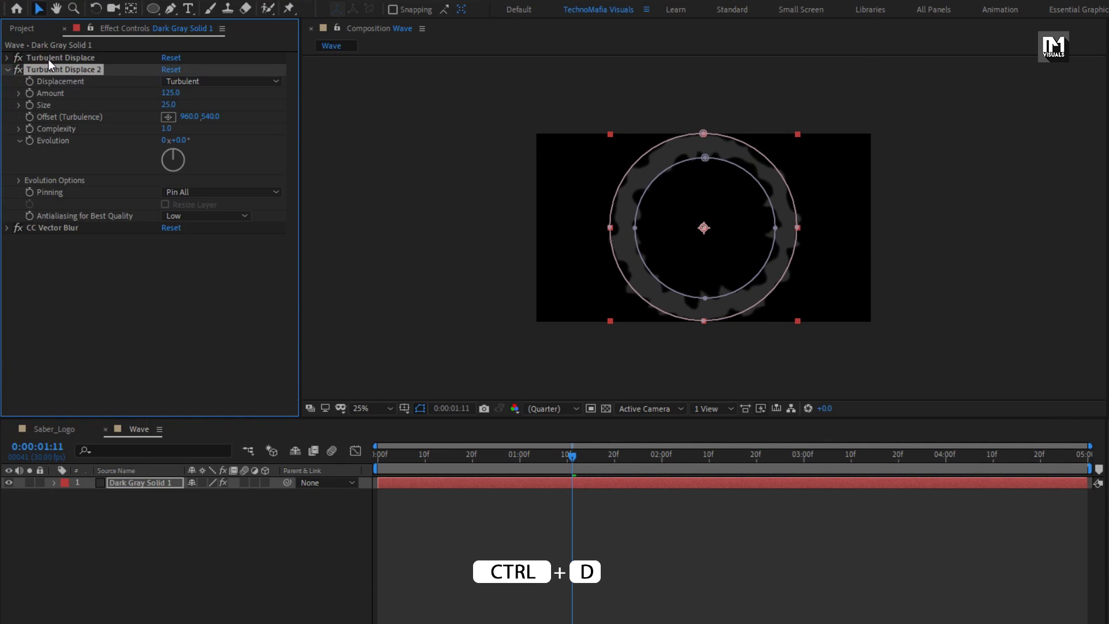
{"action": "left_click", "coordinate": [7, 70]}
{"action": "left_click_drag", "start_coordinate": [34, 71], "coordinate": [46, 115]}
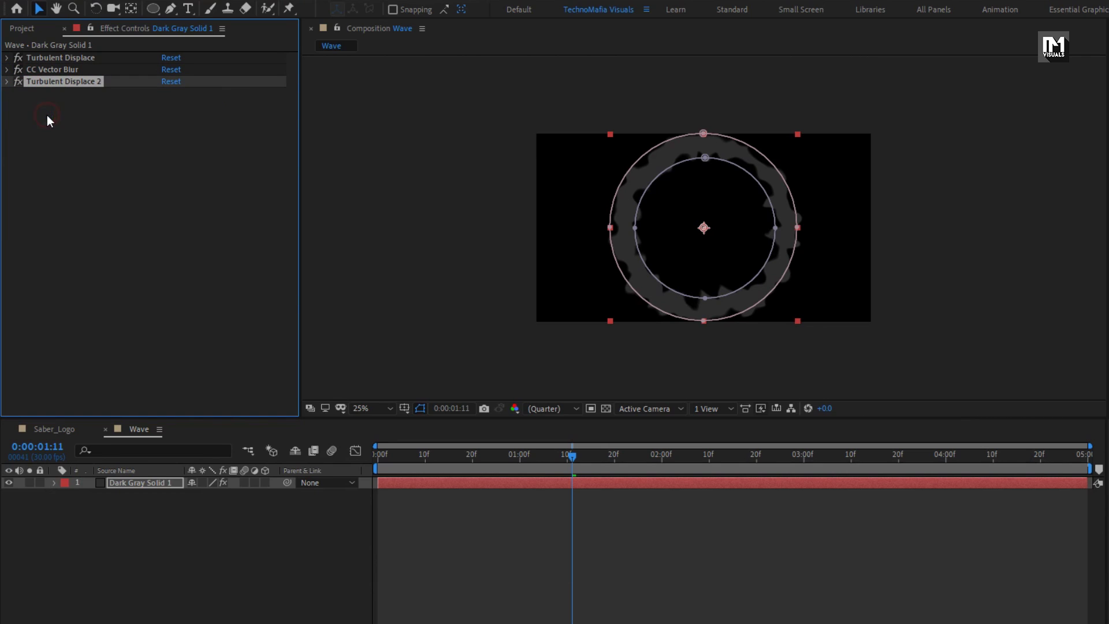
- Set Turbulent Displace 2's Amount to 275 and Size to 7, and preview the ring's animation
{"action": "left_click", "coordinate": [8, 81]}
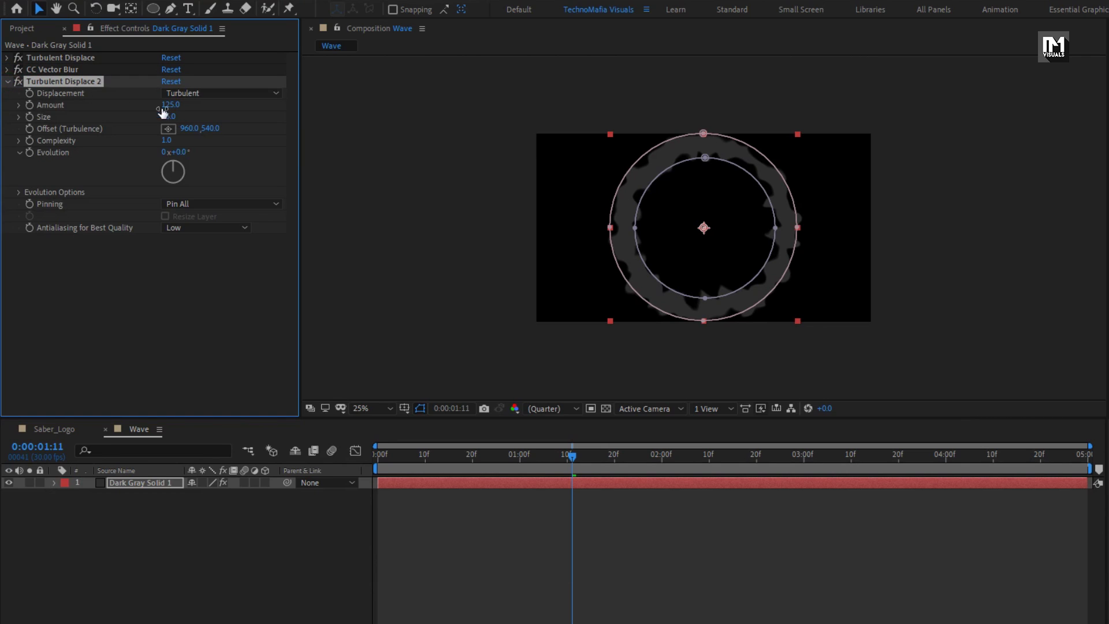
{"action": "type", "text": "275"}
{"action": "key", "text": "Return"}
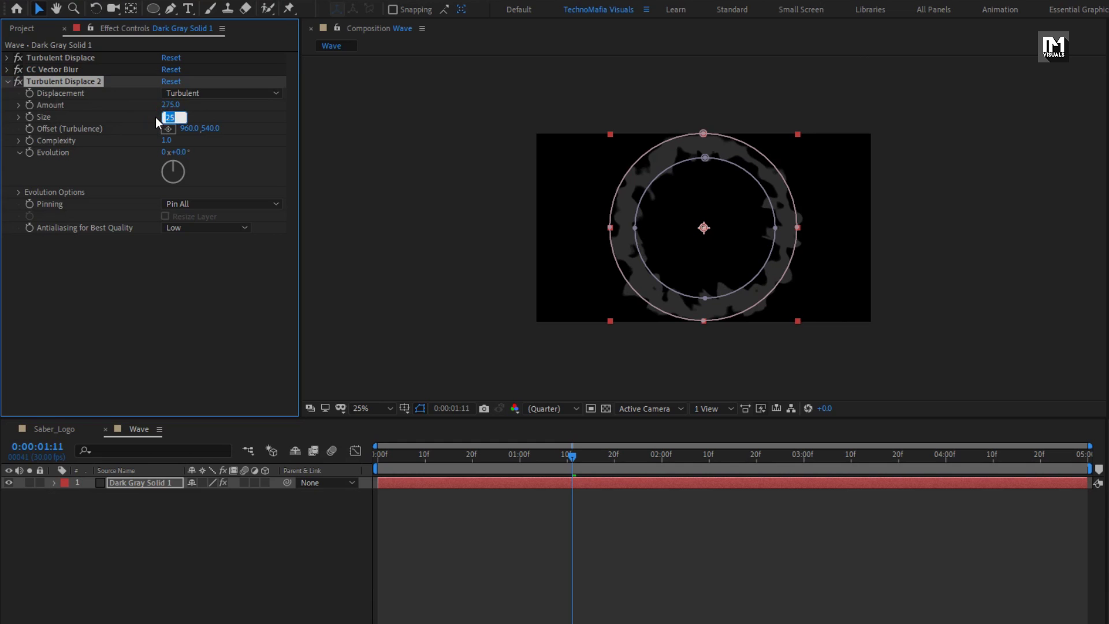
{"action": "key", "text": "Return"}
{"action": "left_click_drag", "start_coordinate": [396, 455], "coordinate": [726, 449]}
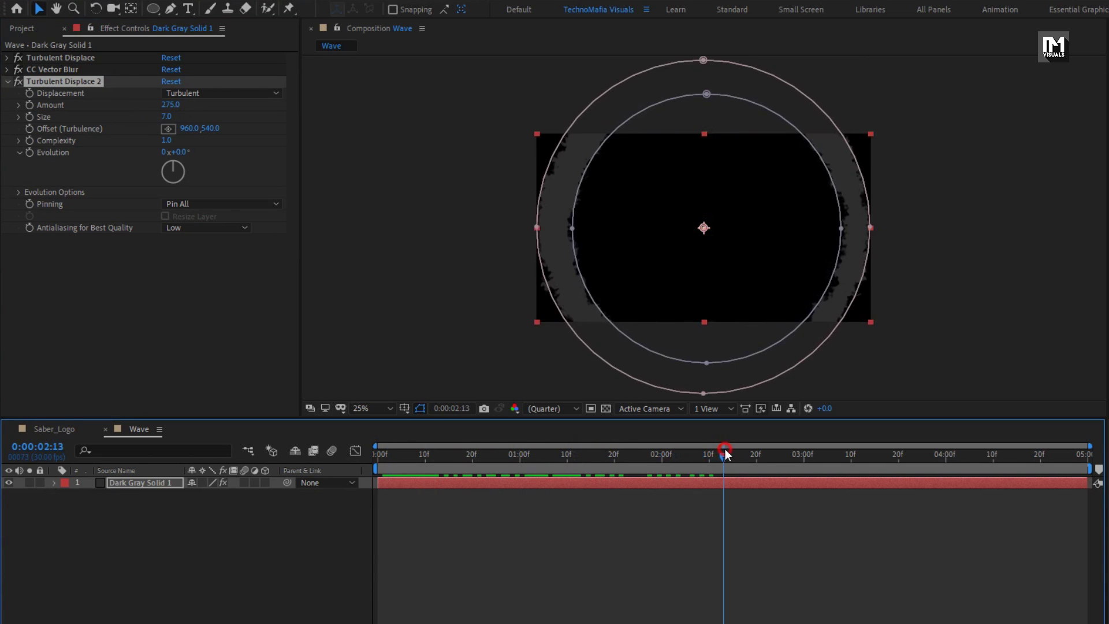
{"action": "left_click_drag", "start_coordinate": [466, 470], "coordinate": [490, 474]}
- Create a 1920 x 1080, 30 fps, five-second composition named Logo Reveal
{"action": "key", "text": "ctrl+n"}
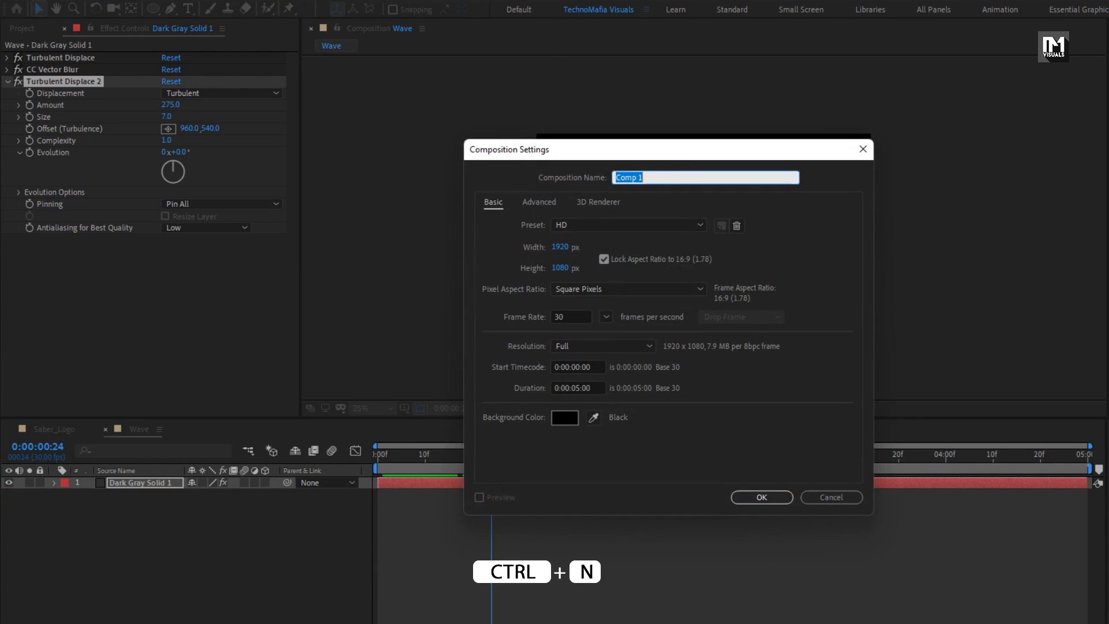
{"action": "type", "text": "Logo Reveal"}
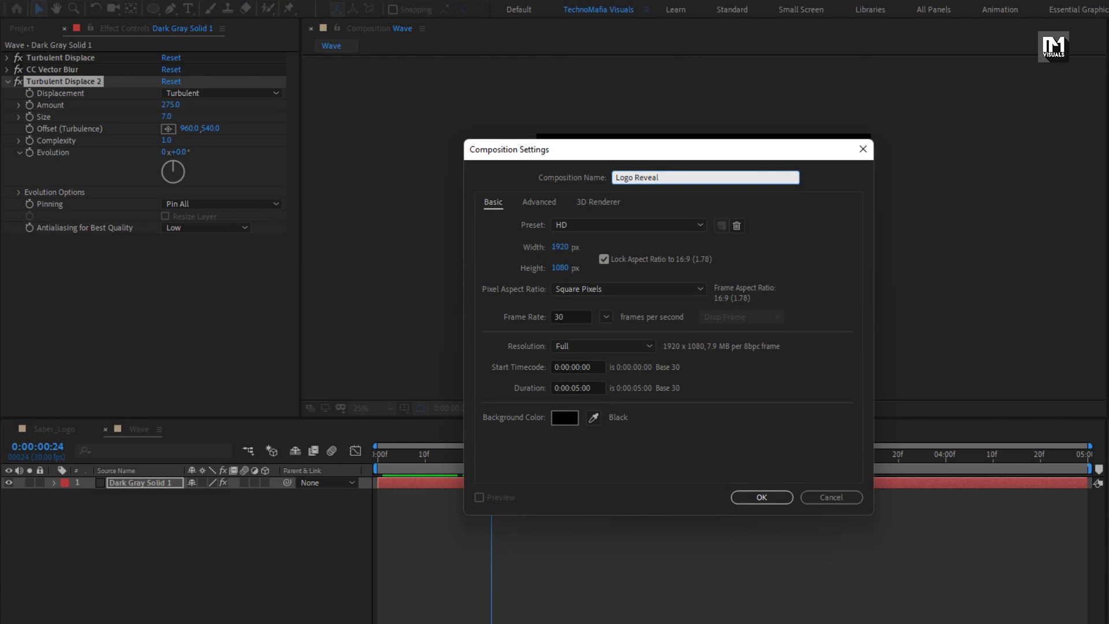
{"action": "left_click", "coordinate": [753, 494]}
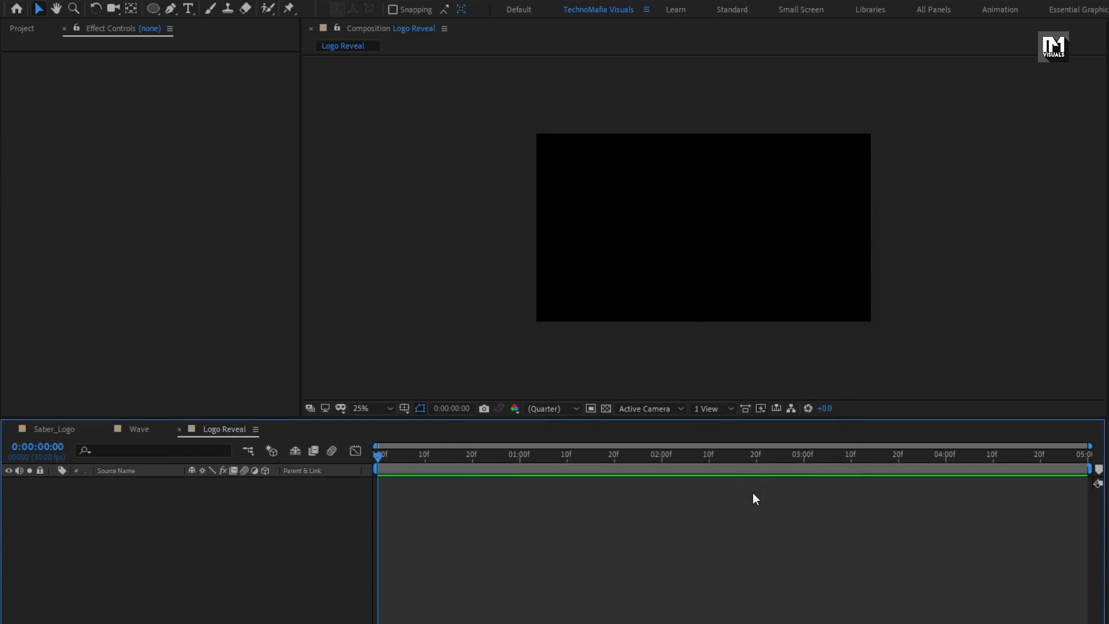
- Add Light Leak.mov to the Logo Reveal composition and preview its first second
{"action": "left_click", "coordinate": [33, 33]}
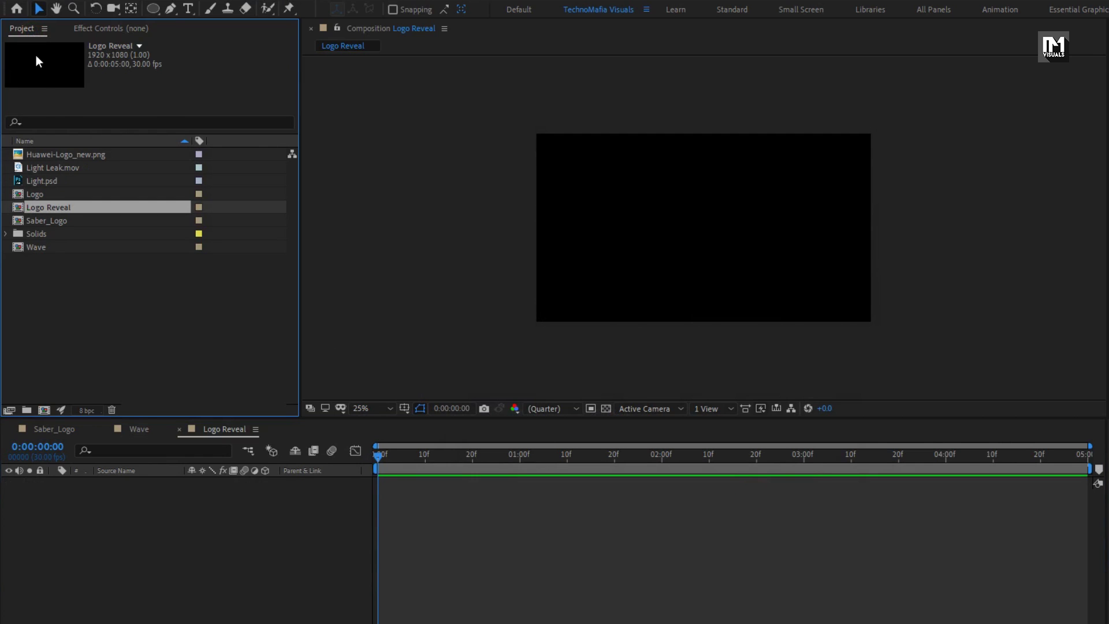
{"action": "left_click_drag", "start_coordinate": [51, 163], "coordinate": [138, 507]}
{"action": "left_click_drag", "start_coordinate": [387, 460], "coordinate": [500, 459]}
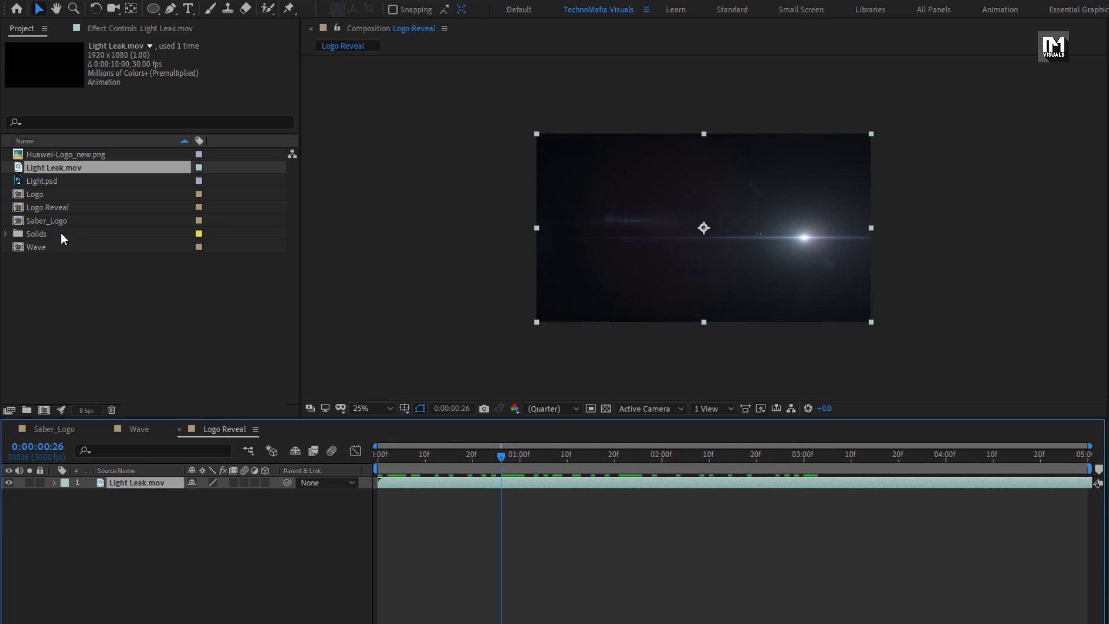
- Place the Saber_Logo composition above the light leak and set its blending mode to Add
{"action": "left_click_drag", "start_coordinate": [43, 220], "coordinate": [137, 480]}
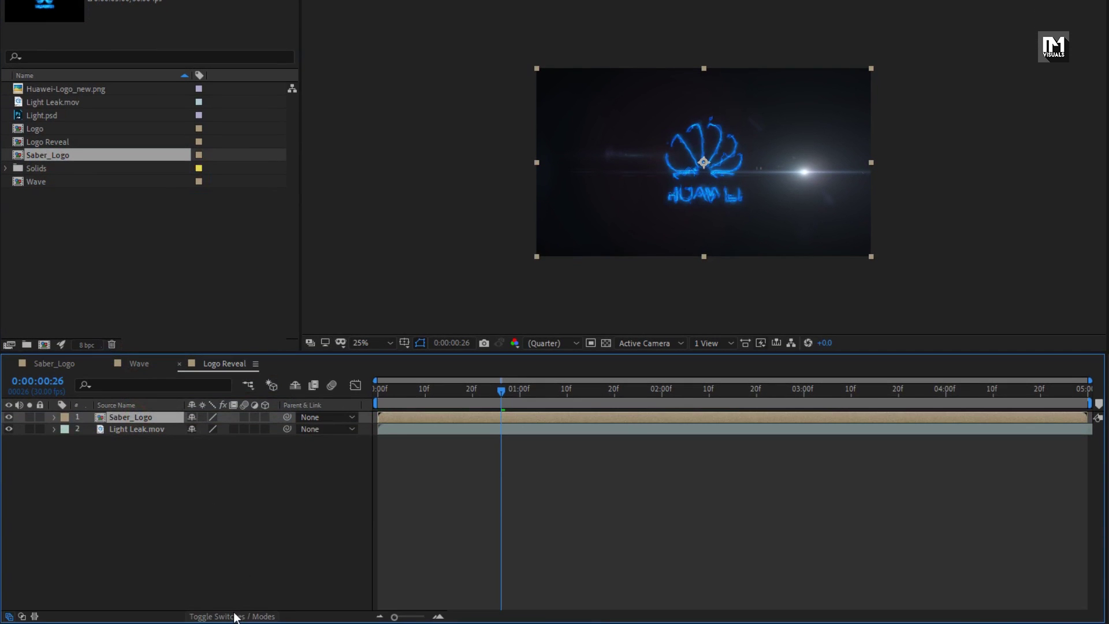
{"action": "left_click", "coordinate": [234, 616]}
{"action": "left_click", "coordinate": [196, 417]}
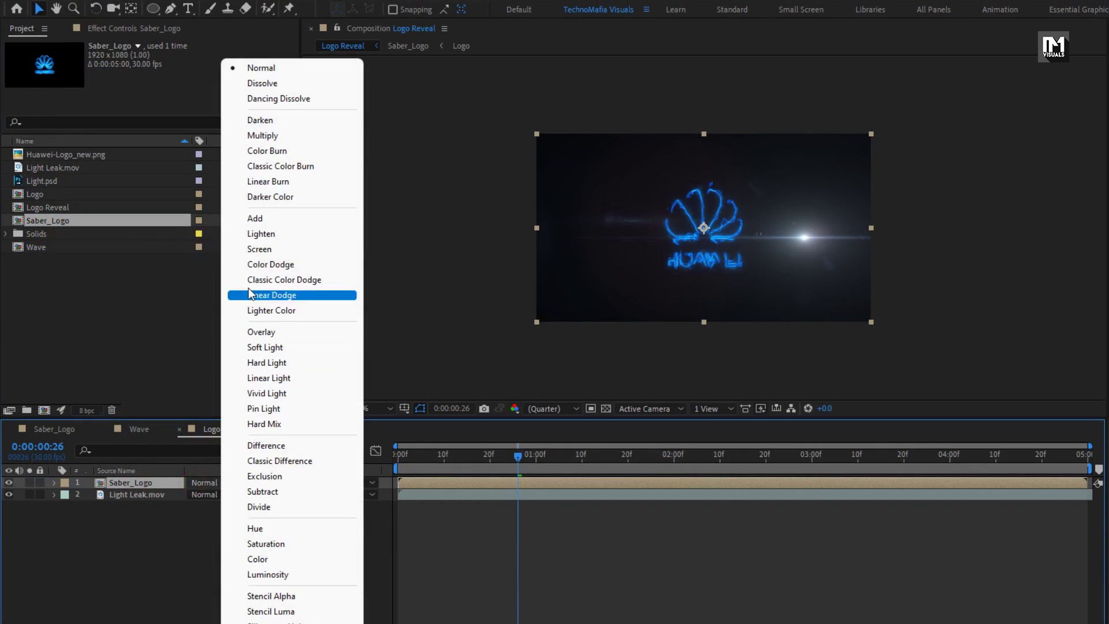
{"action": "left_click", "coordinate": [258, 220]}
- Scale the Saber_Logo layer to 250%
{"action": "key", "text": "s"}
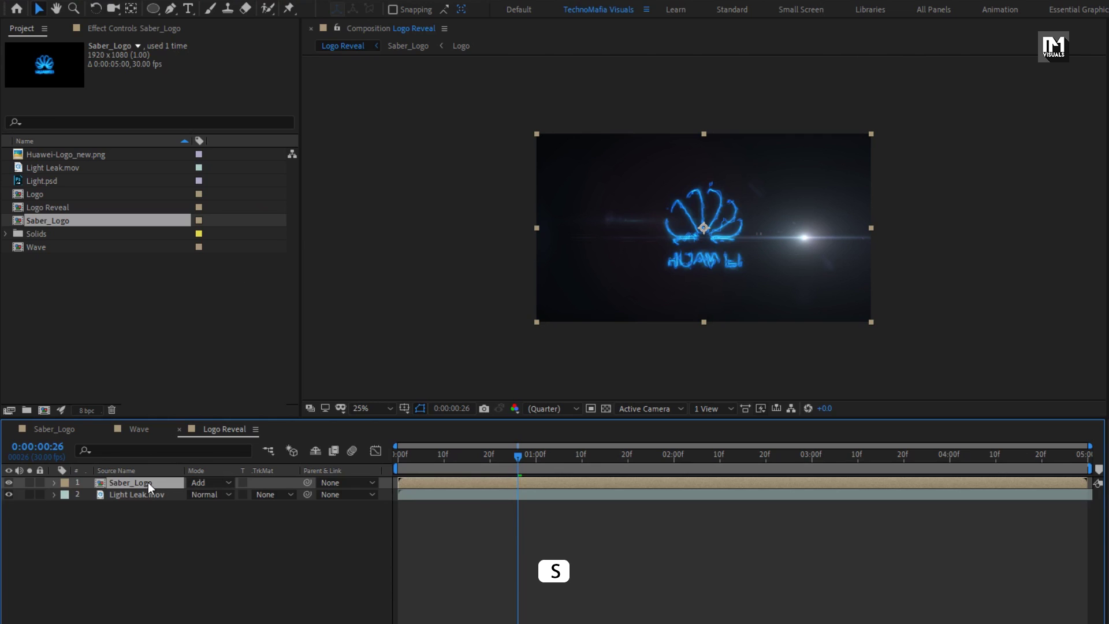
{"action": "left_click", "coordinate": [222, 495]}
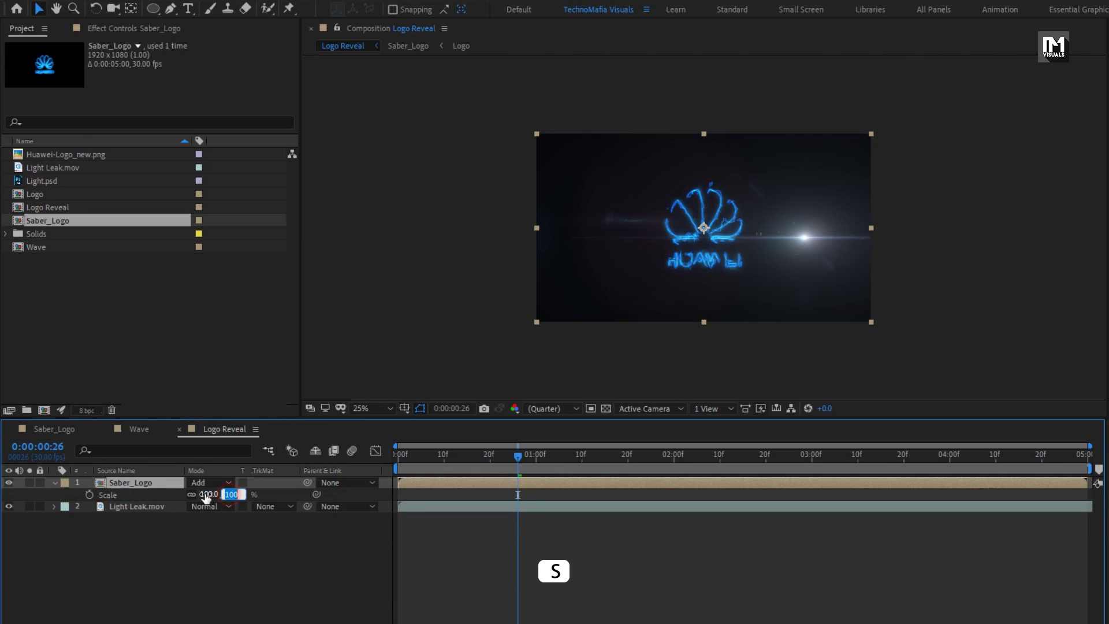
{"action": "type", "text": "250"}
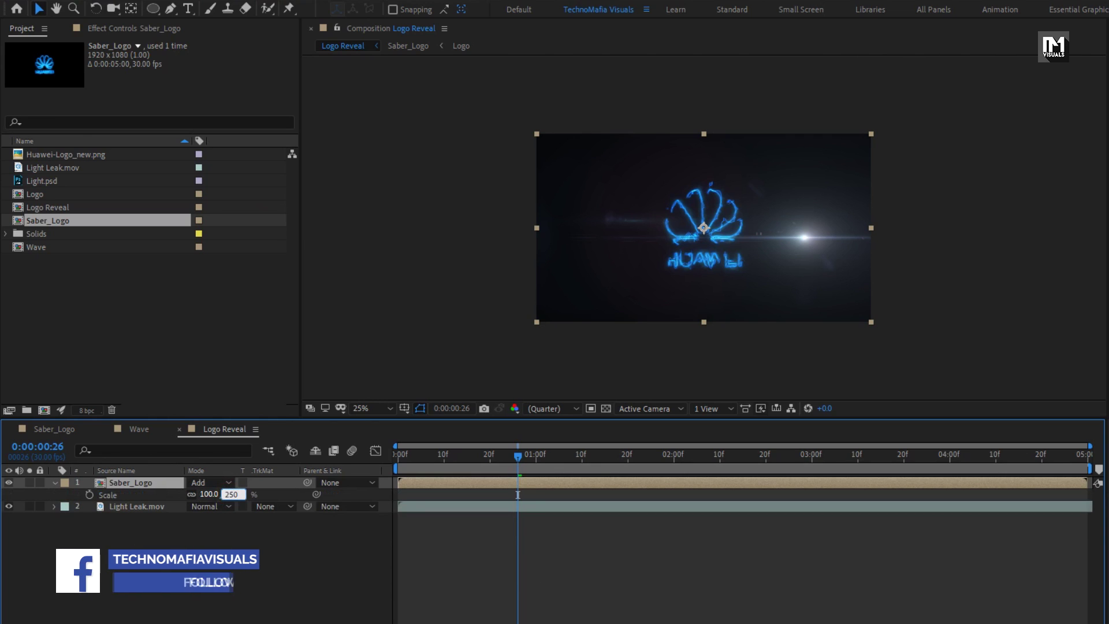
{"action": "key", "text": "Return"}
- Set the enlarged Saber_Logo layer's opacity to 5%, preview the animation and collapse the layer's properties
{"action": "key", "text": "t"}
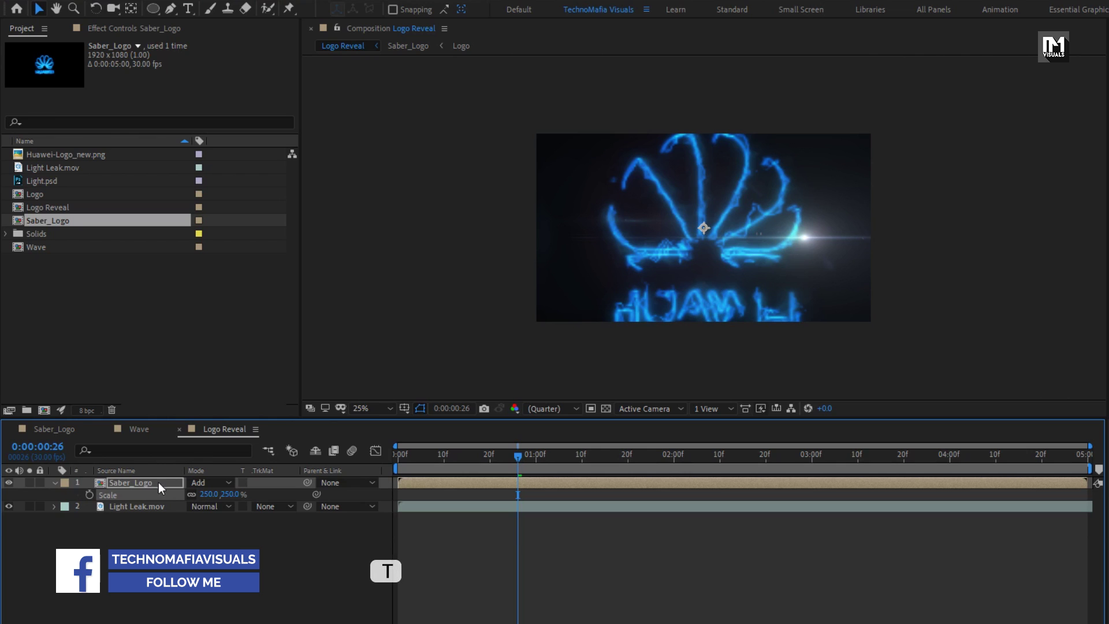
{"action": "left_click", "coordinate": [194, 495]}
{"action": "type", "text": "5"}
{"action": "key", "text": "Return"}
{"action": "left_click_drag", "start_coordinate": [567, 461], "coordinate": [1028, 457]}
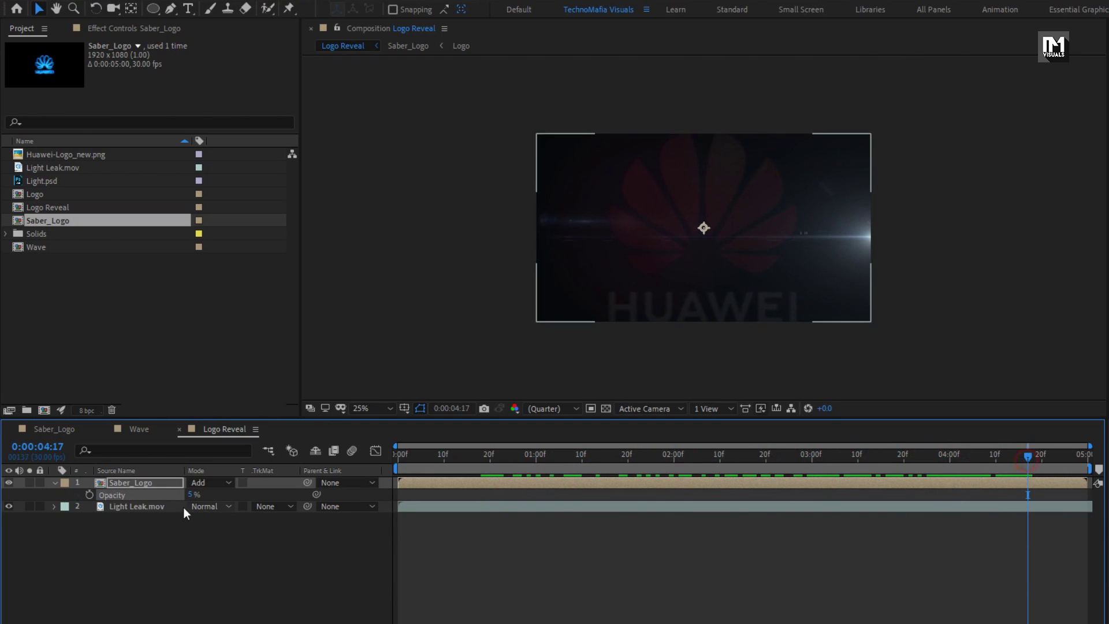
{"action": "left_click", "coordinate": [55, 482]}
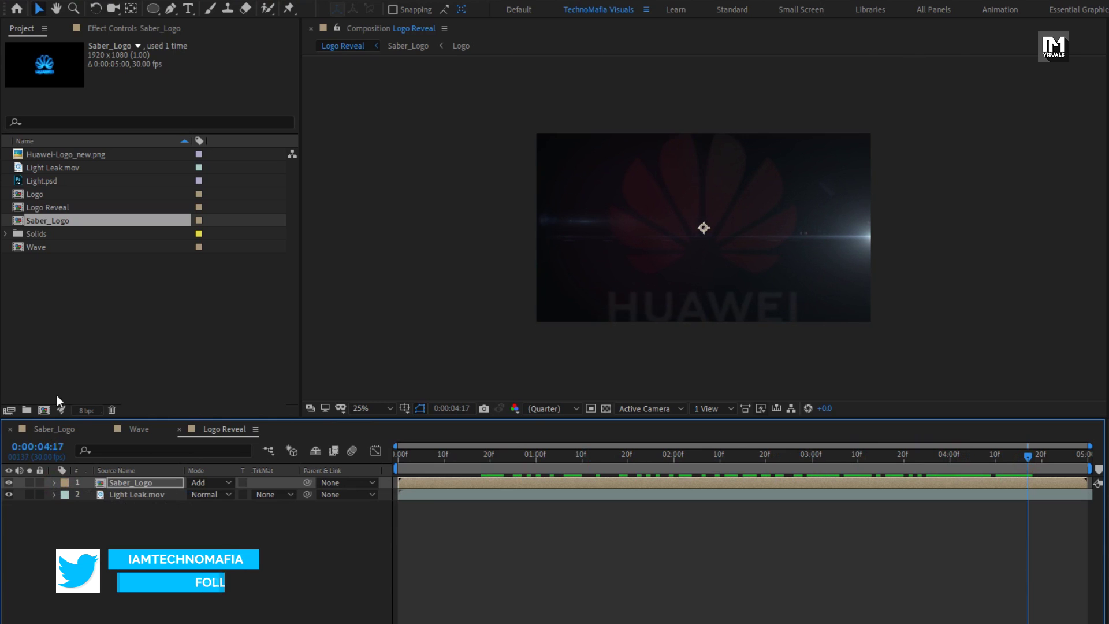
- Add another Saber_Logo layer at normal size on top of the stack and duplicate it
{"action": "left_click_drag", "start_coordinate": [45, 219], "coordinate": [140, 479]}
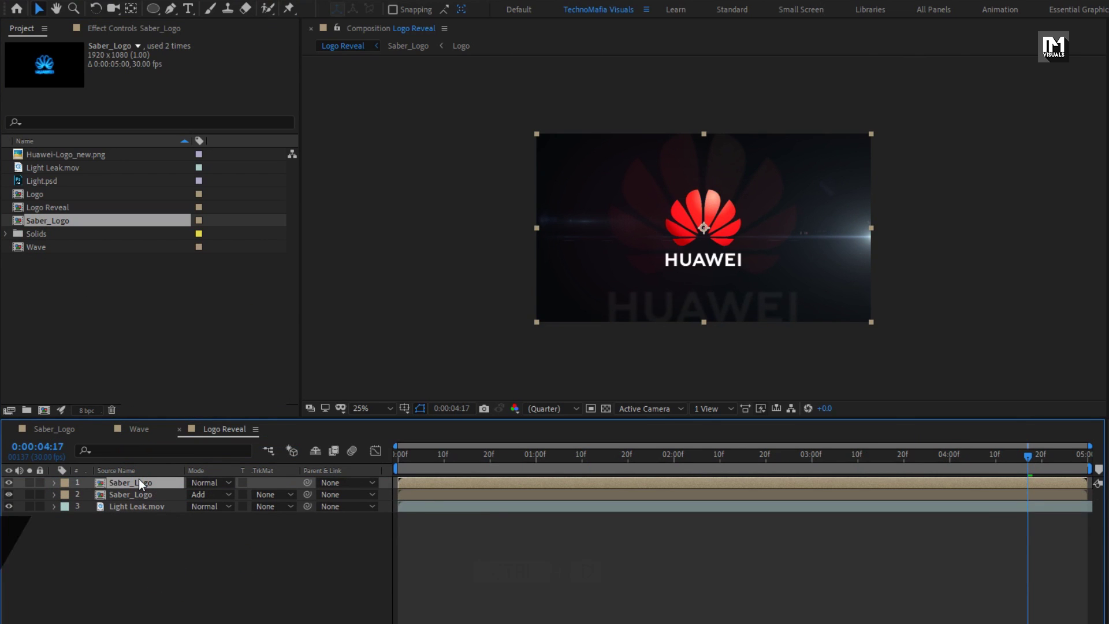
{"action": "key", "text": "ctrl+d"}
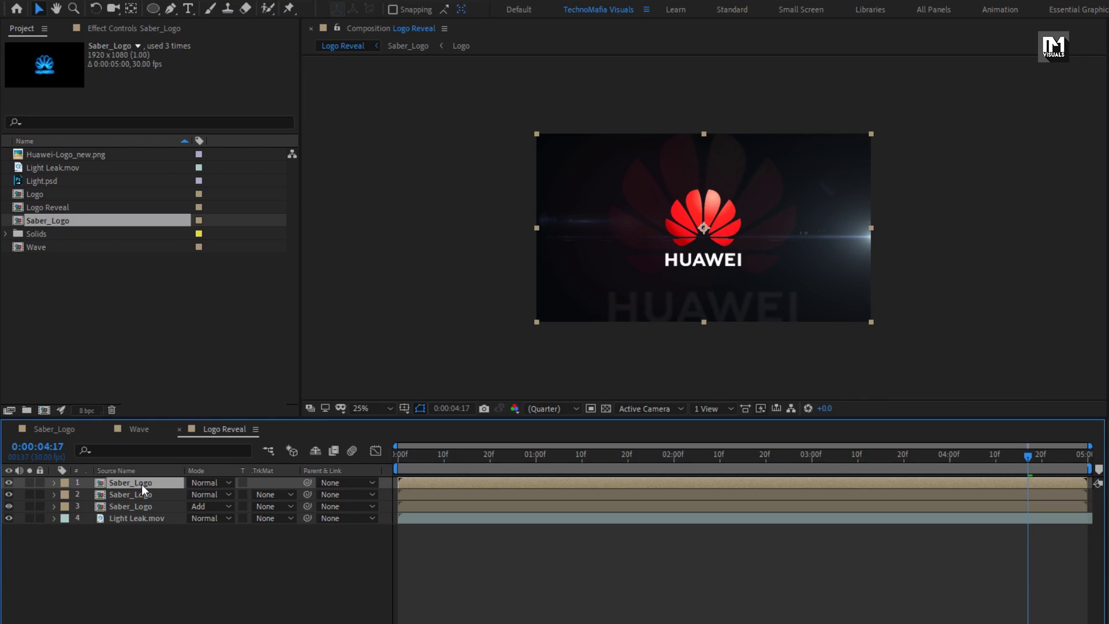
- Apply the Fill effect to the topmost Saber_Logo layer with the blue colour 0054FF
{"action": "left_click_drag", "start_coordinate": [1108, 73], "coordinate": [969, 51]}
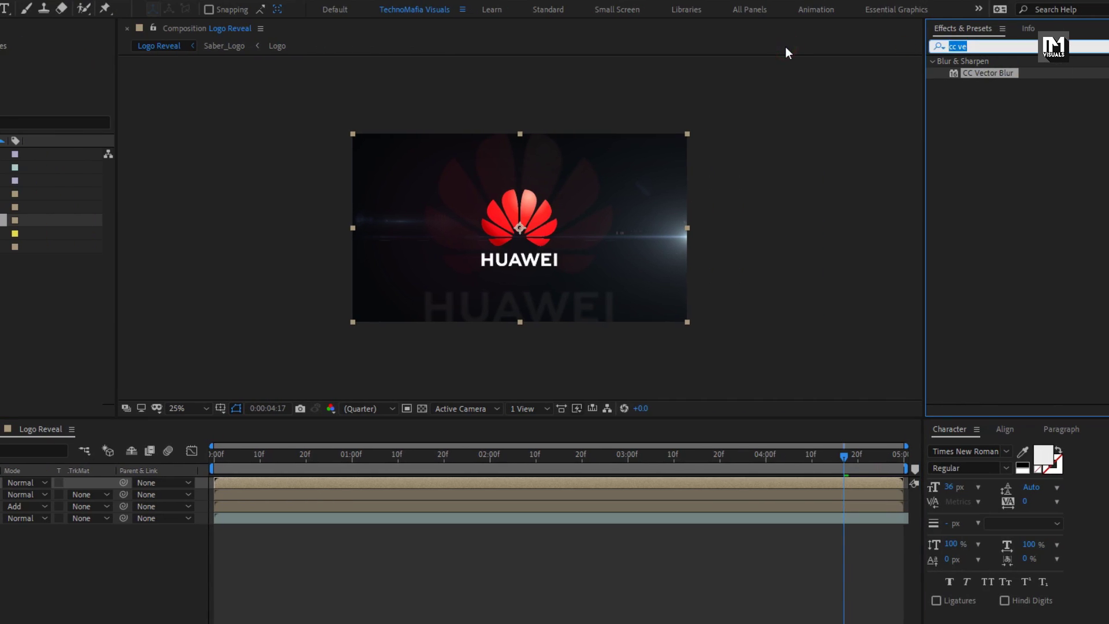
{"action": "type", "text": "fill"}
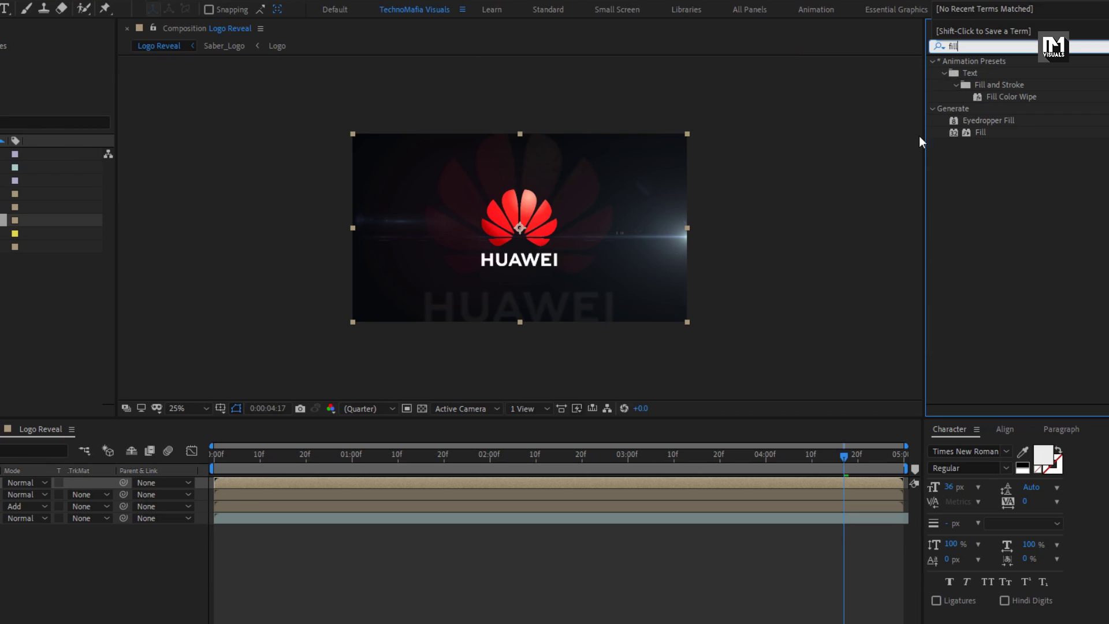
{"action": "double_click", "coordinate": [981, 133]}
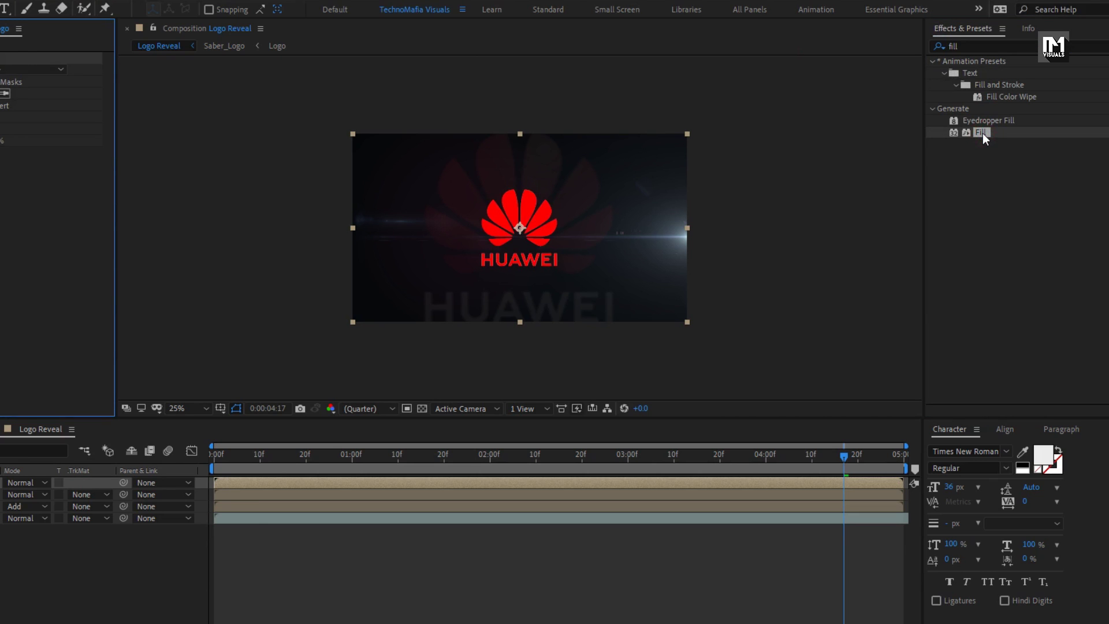
{"action": "left_click", "coordinate": [168, 93]}
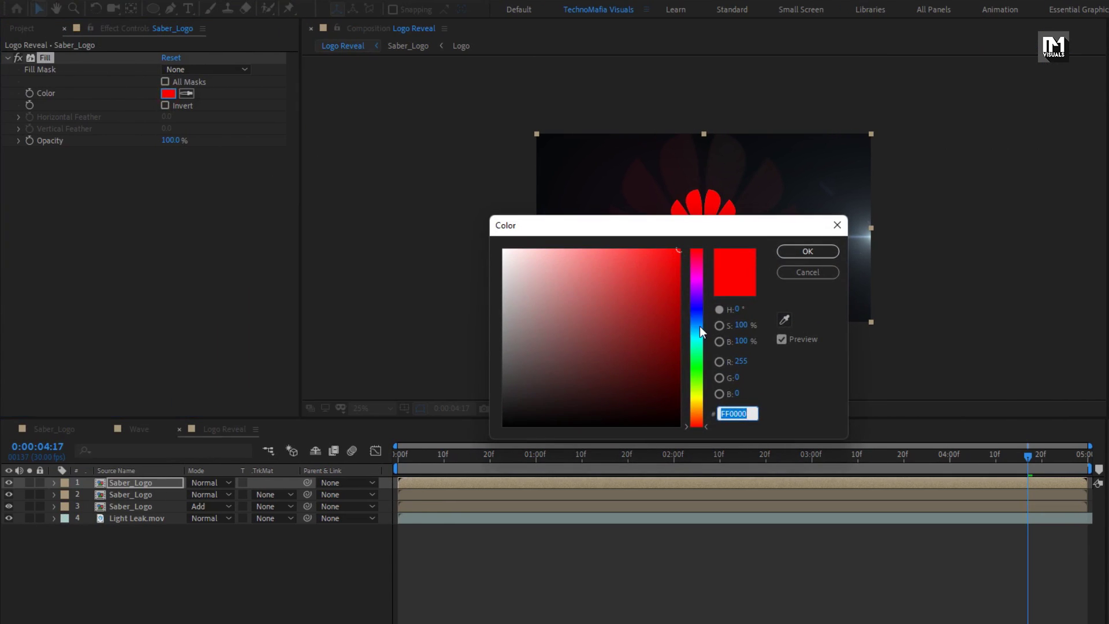
{"action": "left_click_drag", "start_coordinate": [699, 327], "coordinate": [696, 320]}
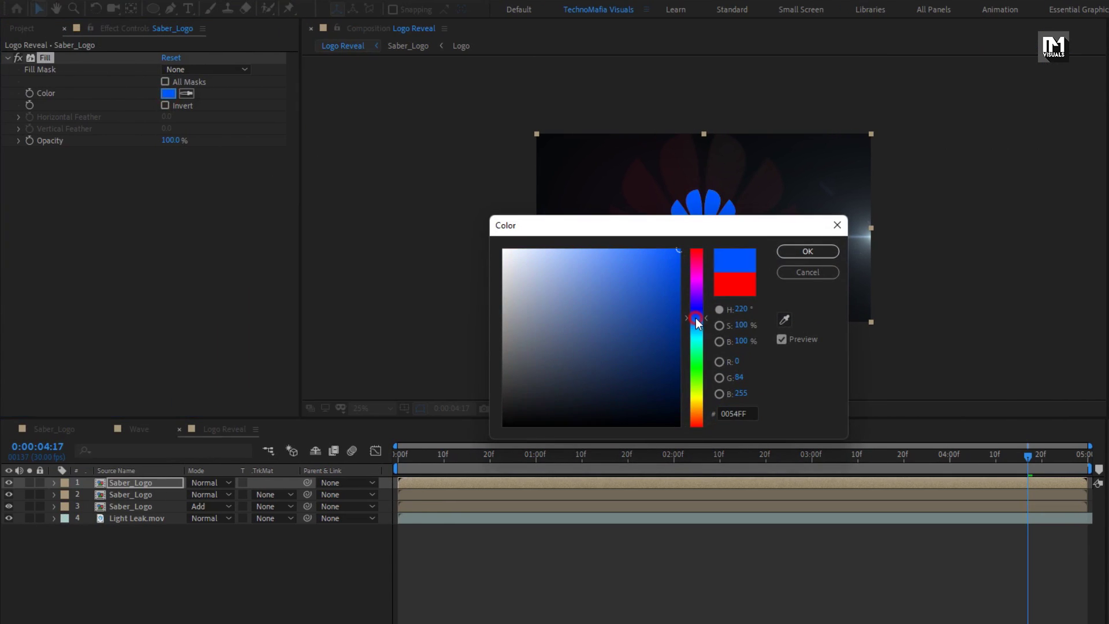
{"action": "left_click", "coordinate": [794, 253]}
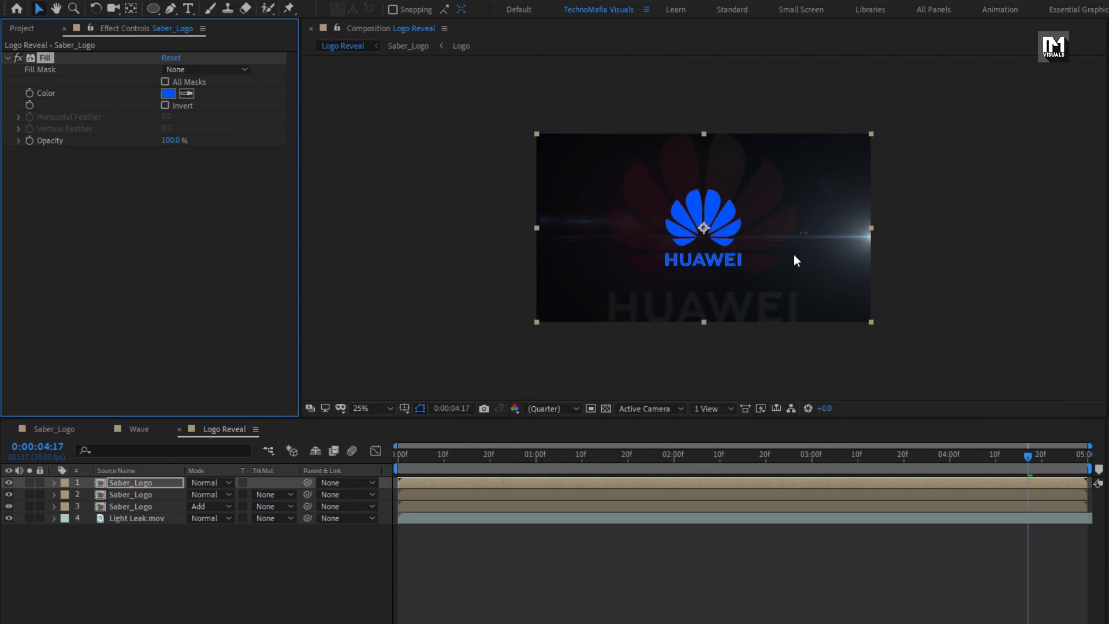
- Apply the Glow effect to the blue-filled Saber_Logo layer and set its blending mode to Add
{"action": "left_click", "coordinate": [983, 46]}
{"action": "type", "text": "glow"}
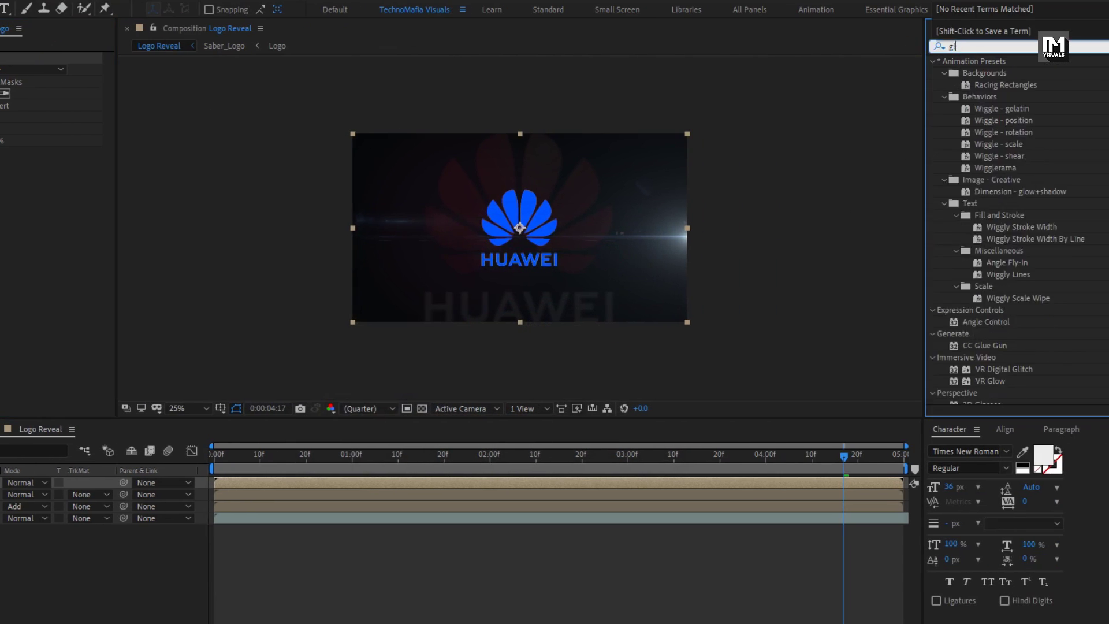
{"action": "double_click", "coordinate": [984, 130]}
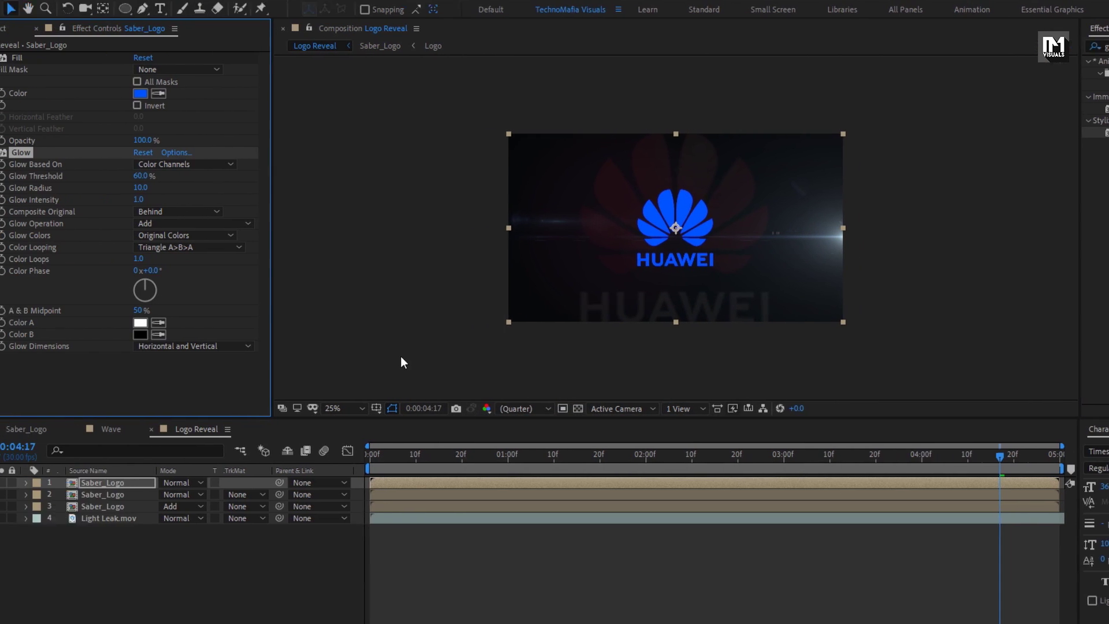
{"action": "left_click", "coordinate": [173, 484]}
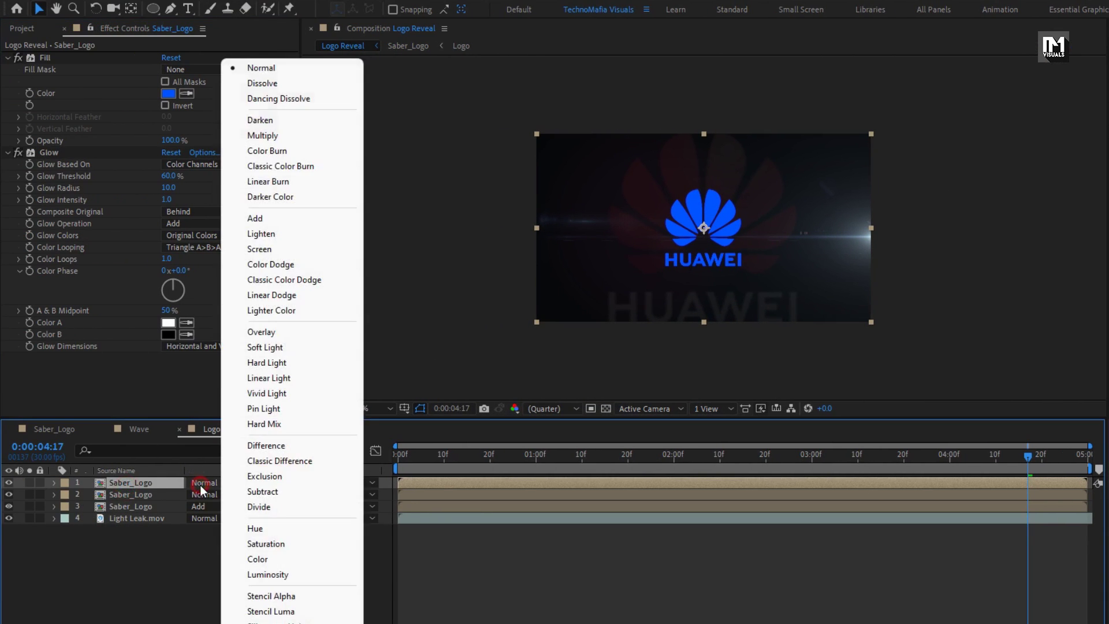
{"action": "left_click", "coordinate": [247, 221]}
- Place the Wave composition on top, use it as the luma matte of the blue Saber_Logo layer, and preview the reveal
{"action": "left_click", "coordinate": [21, 29]}
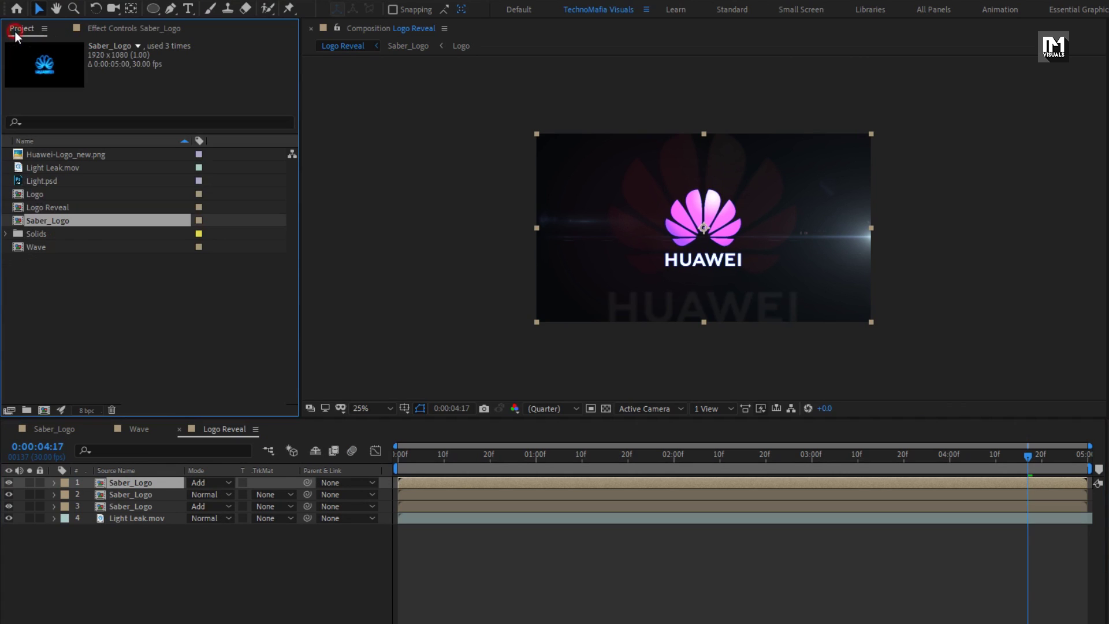
{"action": "left_click_drag", "start_coordinate": [40, 246], "coordinate": [139, 480]}
{"action": "left_click", "coordinate": [124, 497]}
{"action": "left_click", "coordinate": [263, 494]}
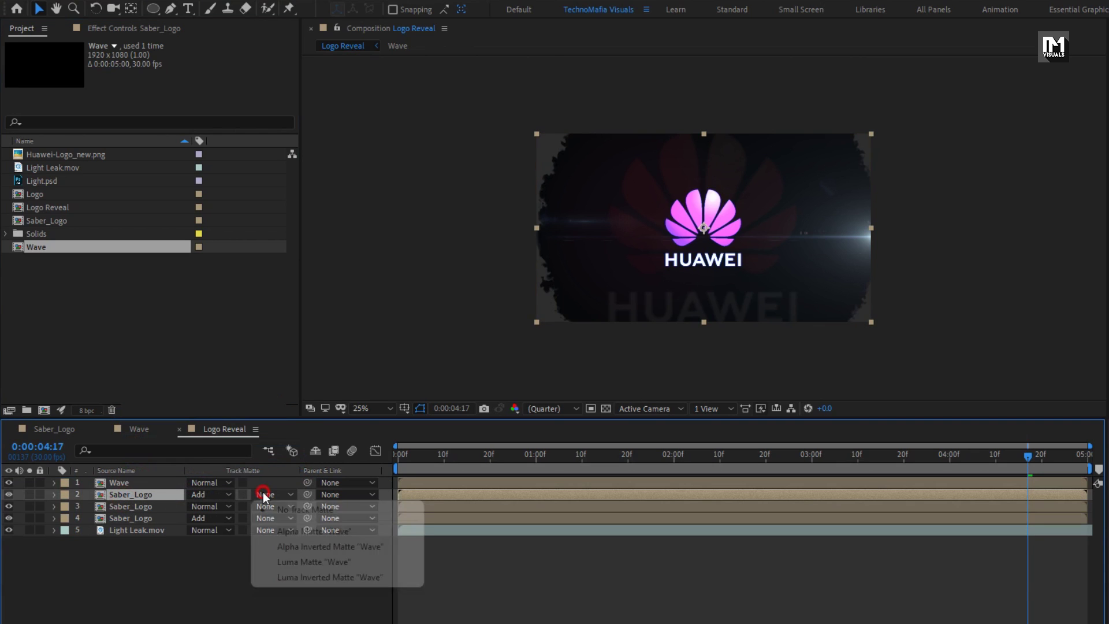
{"action": "left_click", "coordinate": [358, 561]}
{"action": "left_click_drag", "start_coordinate": [420, 455], "coordinate": [592, 457]}
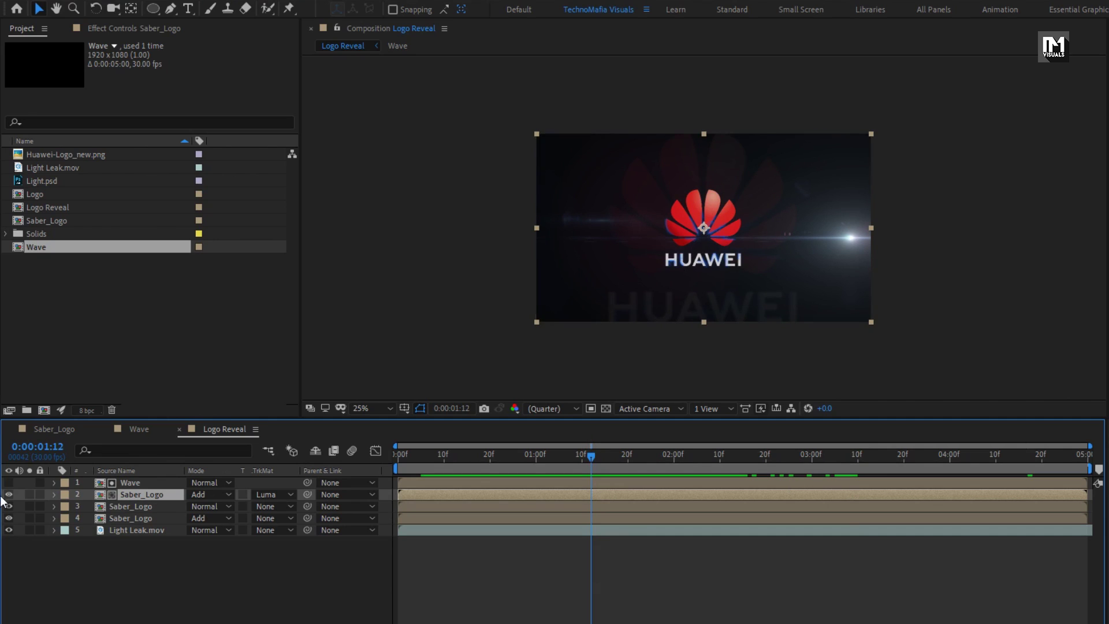
- Duplicate the Wave and matted Saber_Logo layers together and set the upper Saber_Logo copy's blending mode to Overlay
{"action": "left_click", "coordinate": [144, 481], "text": "shift"}
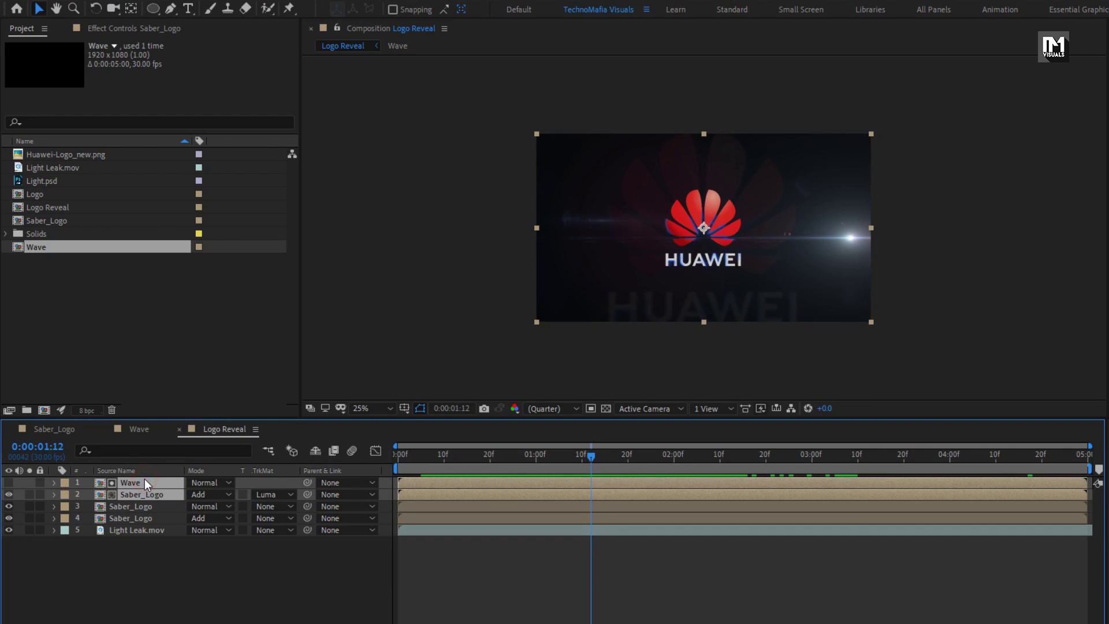
{"action": "key", "text": "ctrl+d"}
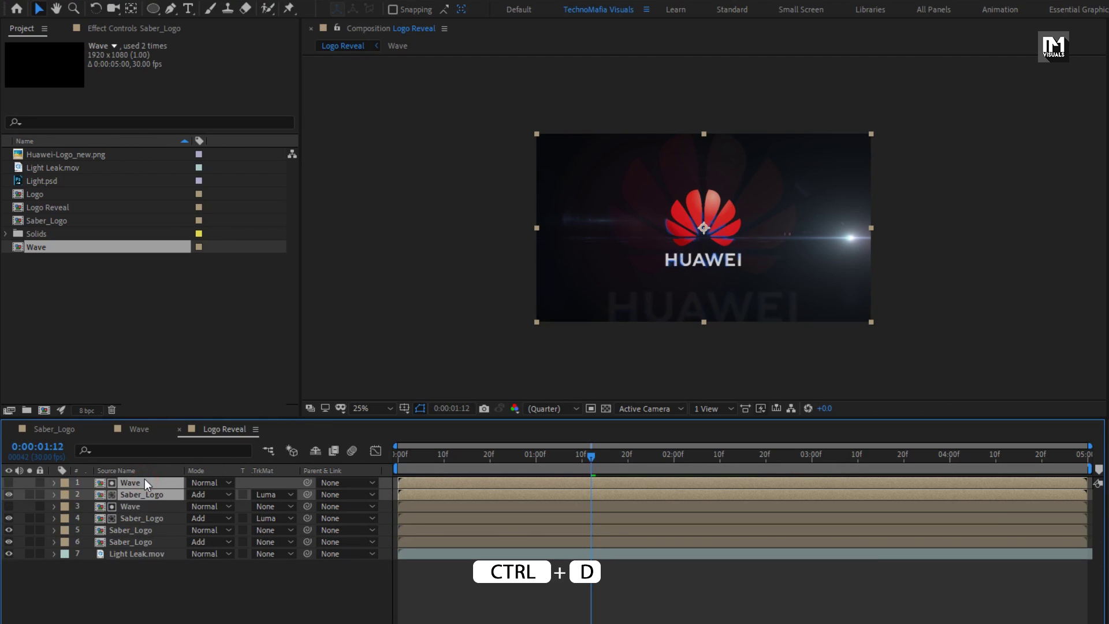
{"action": "left_click", "coordinate": [149, 585]}
{"action": "left_click", "coordinate": [155, 494]}
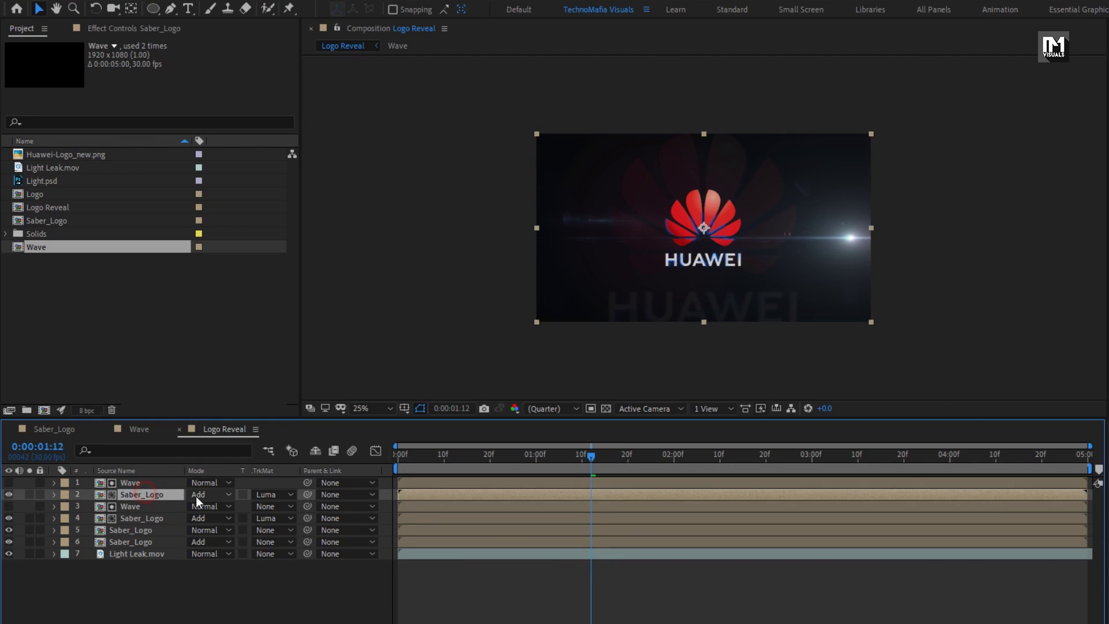
{"action": "left_click", "coordinate": [199, 497]}
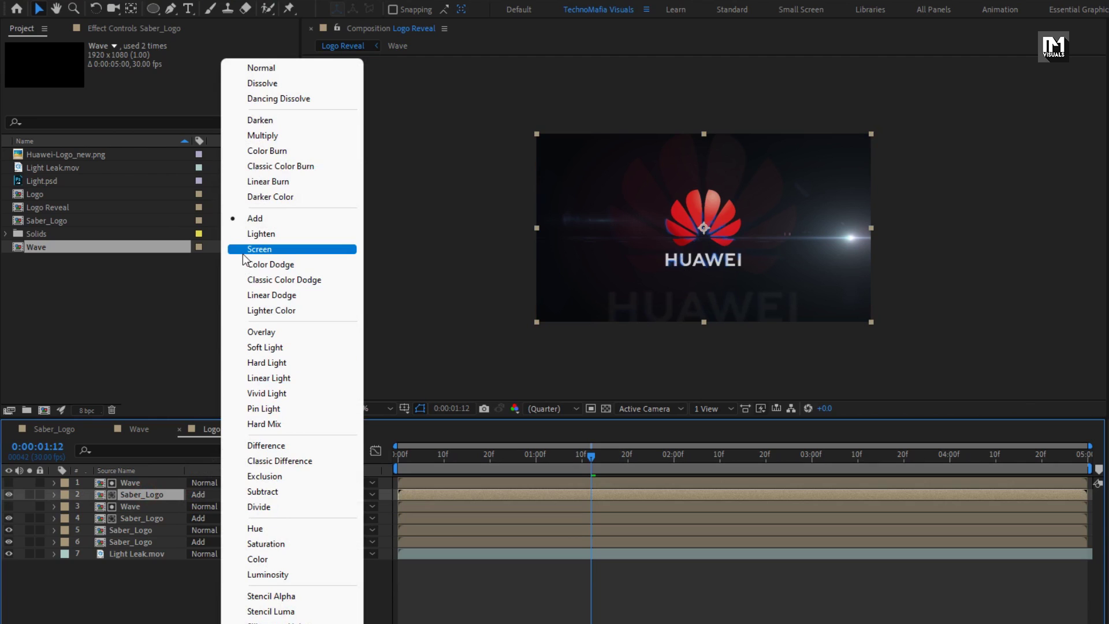
{"action": "left_click", "coordinate": [243, 330]}
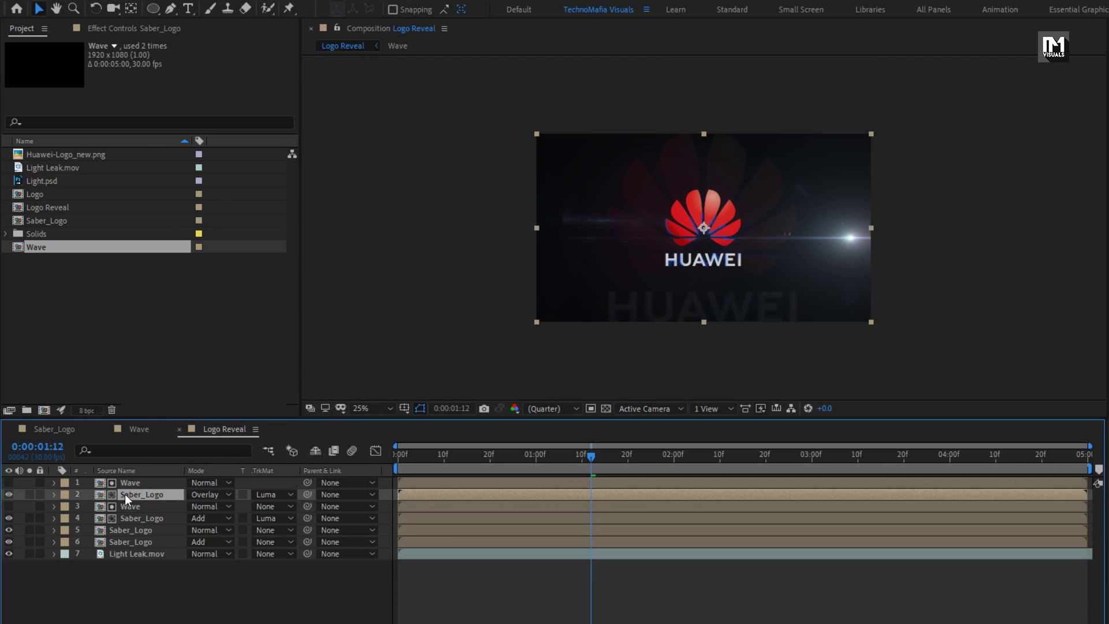
- Set the Glow Threshold of the Overlay Saber_Logo layer to 80%
{"action": "left_click", "coordinate": [106, 29]}
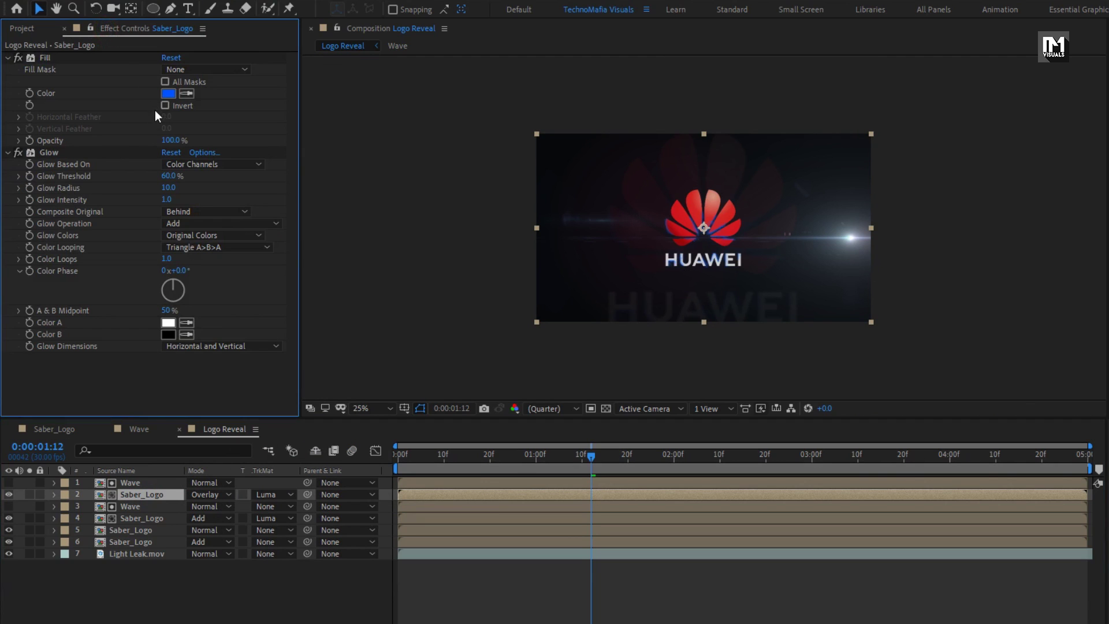
{"action": "left_click", "coordinate": [167, 176]}
{"action": "type", "text": "80"}
{"action": "key", "text": "Return"}
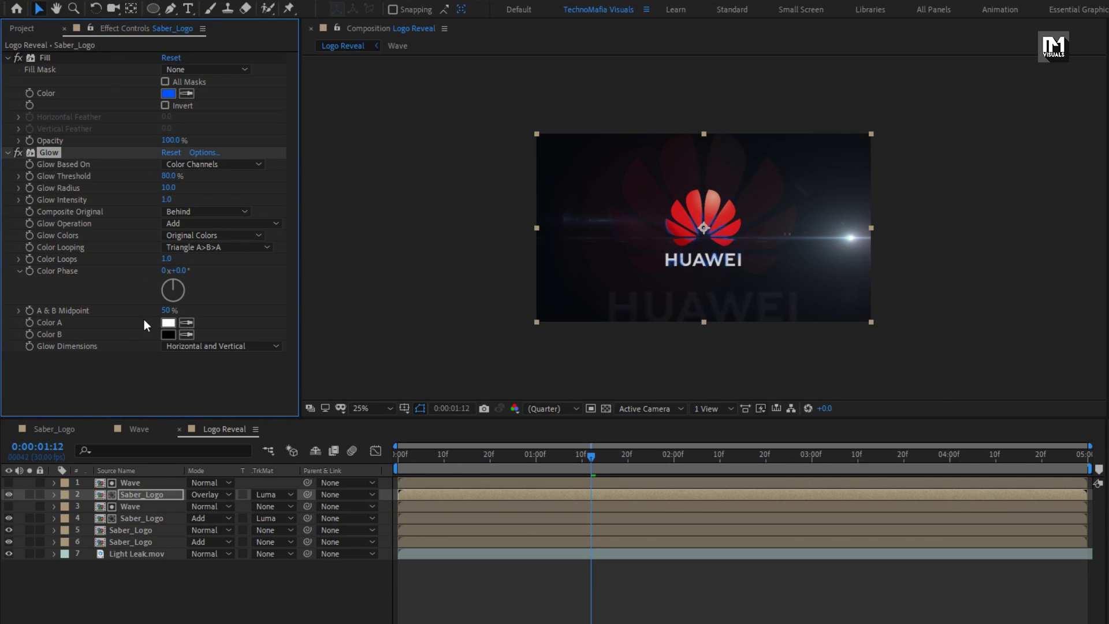
- Duplicate the top Wave and Overlay Saber_Logo pair, preview the result, and show the layer switches
{"action": "left_click", "coordinate": [134, 492]}
{"action": "left_click", "coordinate": [134, 488], "text": "ctrl"}
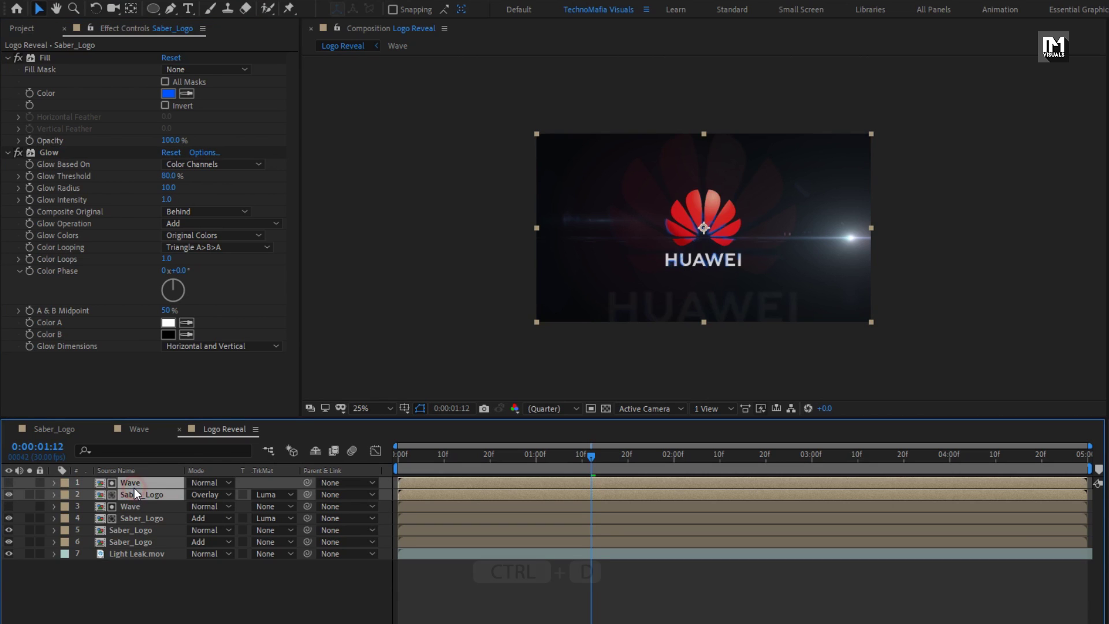
{"action": "key", "text": "ctrl+d"}
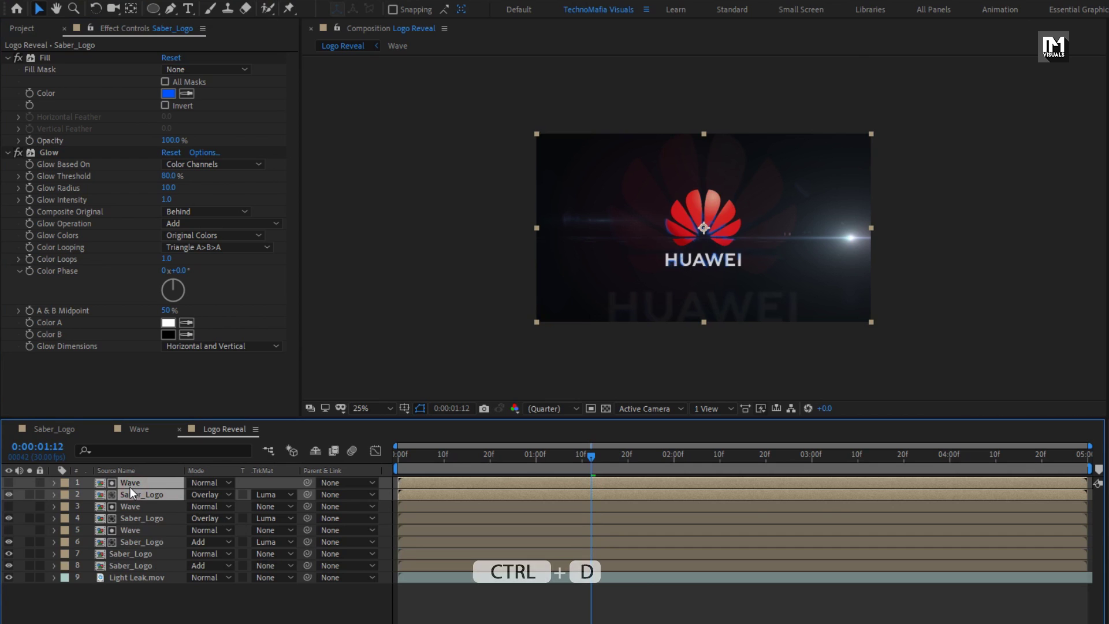
{"action": "left_click", "coordinate": [162, 605]}
{"action": "mouse_move", "coordinate": [557, 447]}
{"action": "left_mouse_down"}
{"action": "mouse_move", "coordinate": [463, 447]}
{"action": "mouse_move", "coordinate": [716, 446]}
{"action": "mouse_move", "coordinate": [555, 444]}
{"action": "left_mouse_up"}
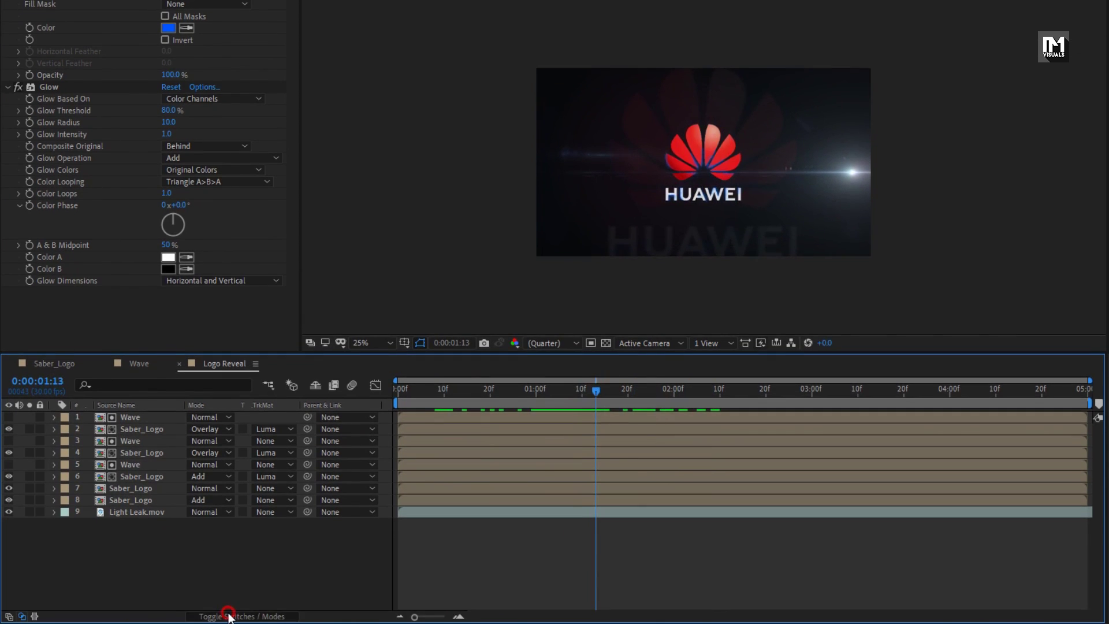
{"action": "left_click", "coordinate": [231, 616]}
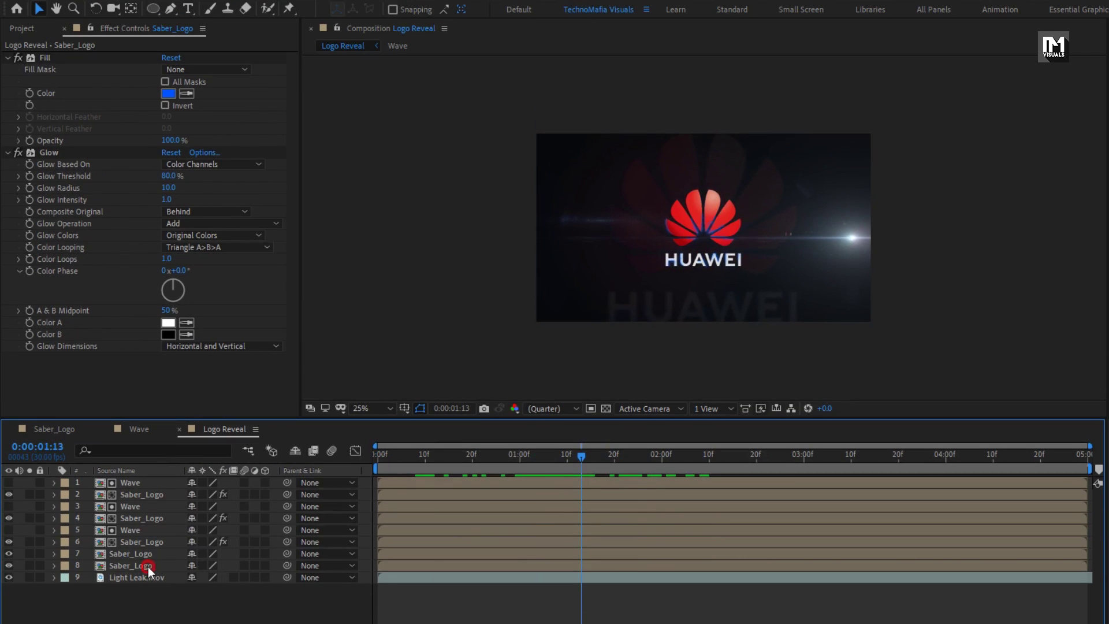
- Make all five Saber_Logo layers 3D and preview the opening part of the Logo Reveal composition
{"action": "left_click", "coordinate": [138, 500]}
{"action": "left_click", "coordinate": [264, 500]}
{"action": "left_click", "coordinate": [265, 554]}
{"action": "left_click", "coordinate": [264, 542]}
{"action": "left_click", "coordinate": [143, 519]}
{"action": "left_click", "coordinate": [265, 518]}
{"action": "left_click", "coordinate": [265, 495]}
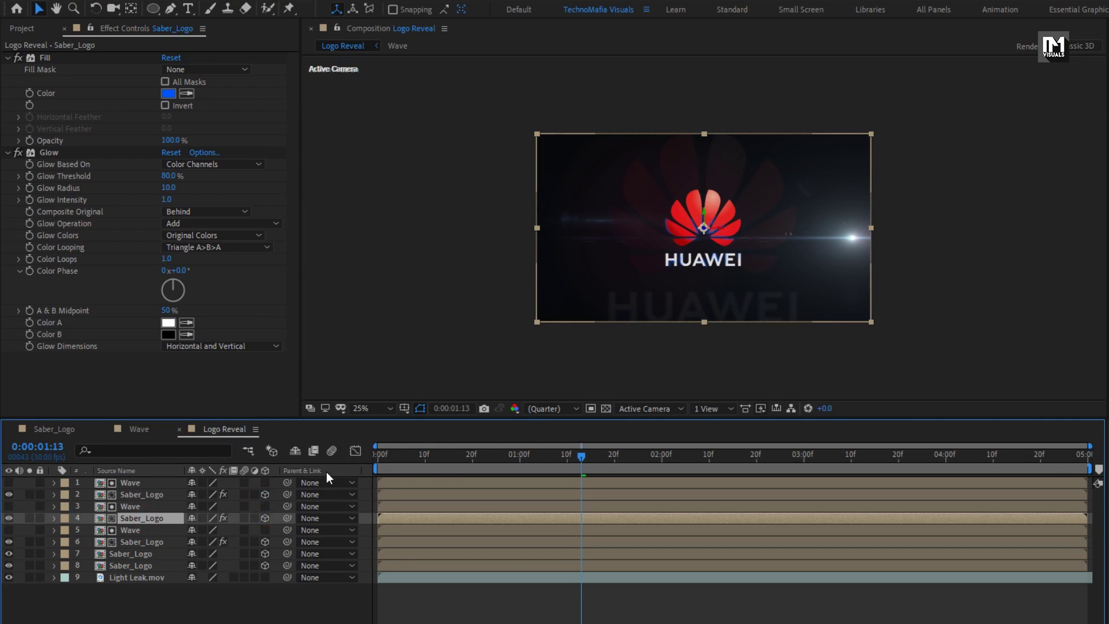
{"action": "left_click_drag", "start_coordinate": [450, 452], "coordinate": [617, 457]}
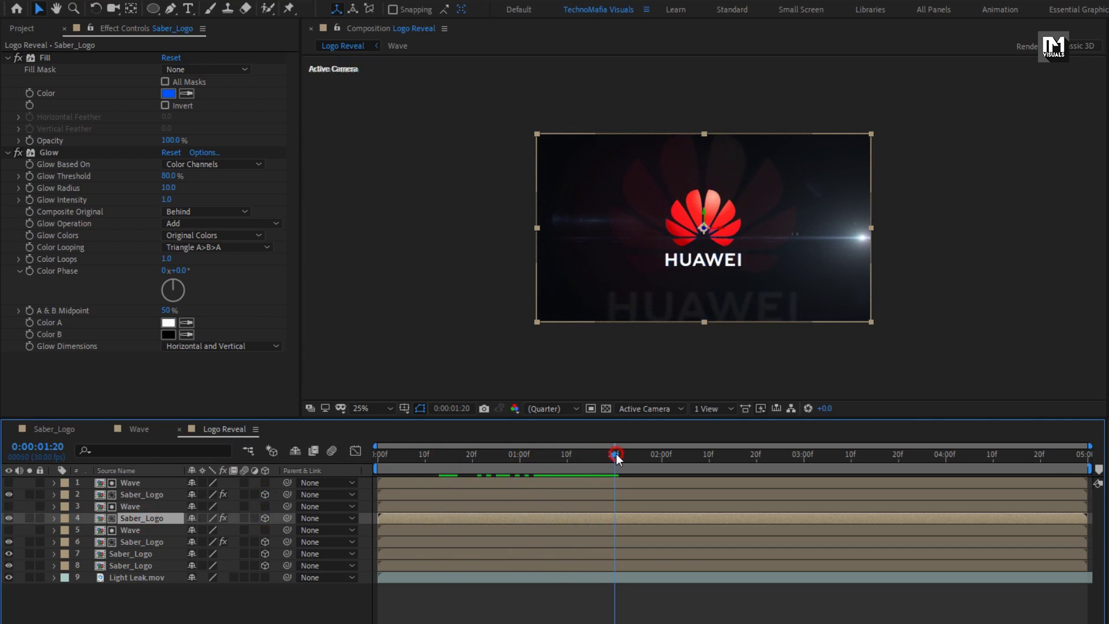
- Add a new camera to the Logo Reveal composition with the offered camera settings
{"action": "left_click", "coordinate": [144, 609]}
{"action": "right_click", "coordinate": [146, 609]}
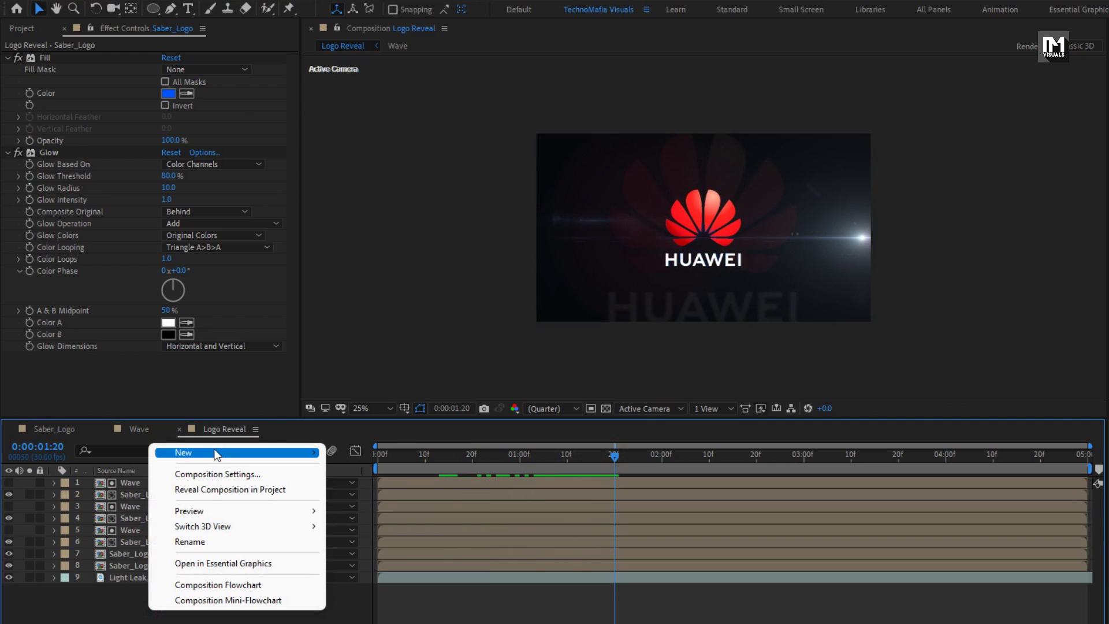
{"action": "mouse_move", "coordinate": [319, 456]}
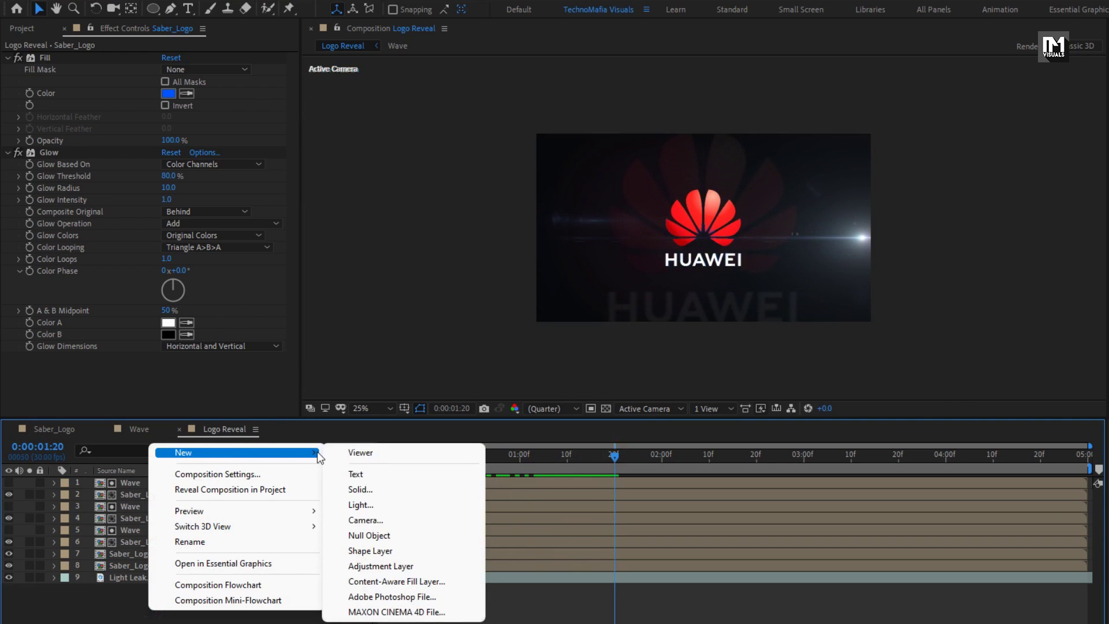
{"action": "left_click", "coordinate": [368, 520]}
{"action": "left_click", "coordinate": [811, 485]}
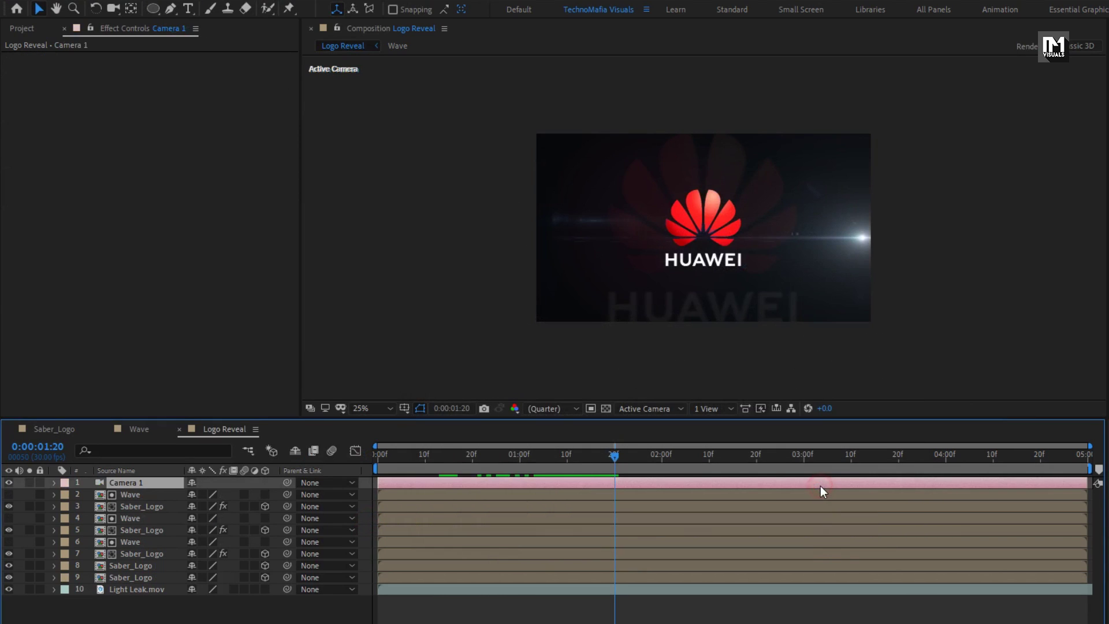
- Add a null object above the camera and make it a 3D layer
{"action": "left_click", "coordinate": [222, 617]}
{"action": "right_click", "coordinate": [223, 617]}
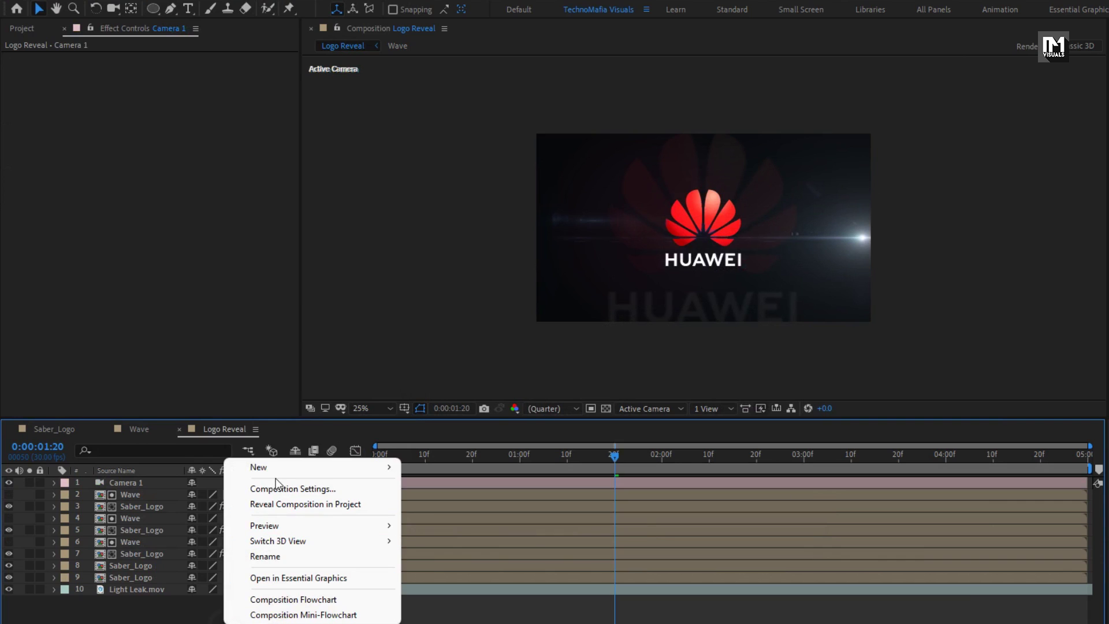
{"action": "mouse_move", "coordinate": [278, 471]}
{"action": "left_click", "coordinate": [438, 550]}
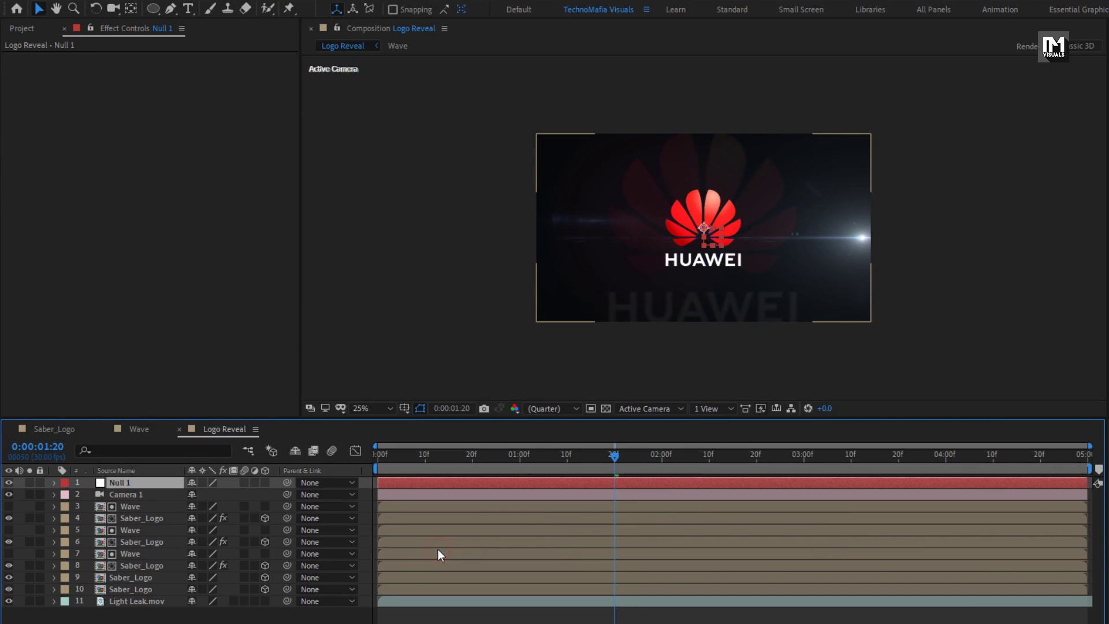
{"action": "left_click", "coordinate": [265, 483]}
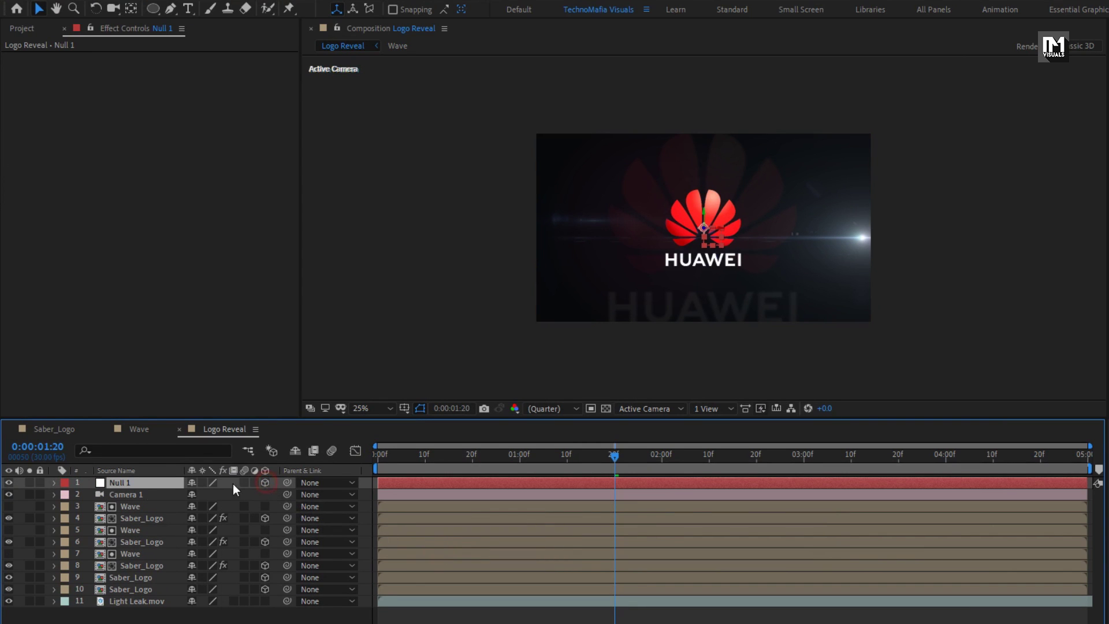
- Parent Camera 1 to Null 1
{"action": "left_click", "coordinate": [125, 494]}
{"action": "left_click", "coordinate": [318, 495]}
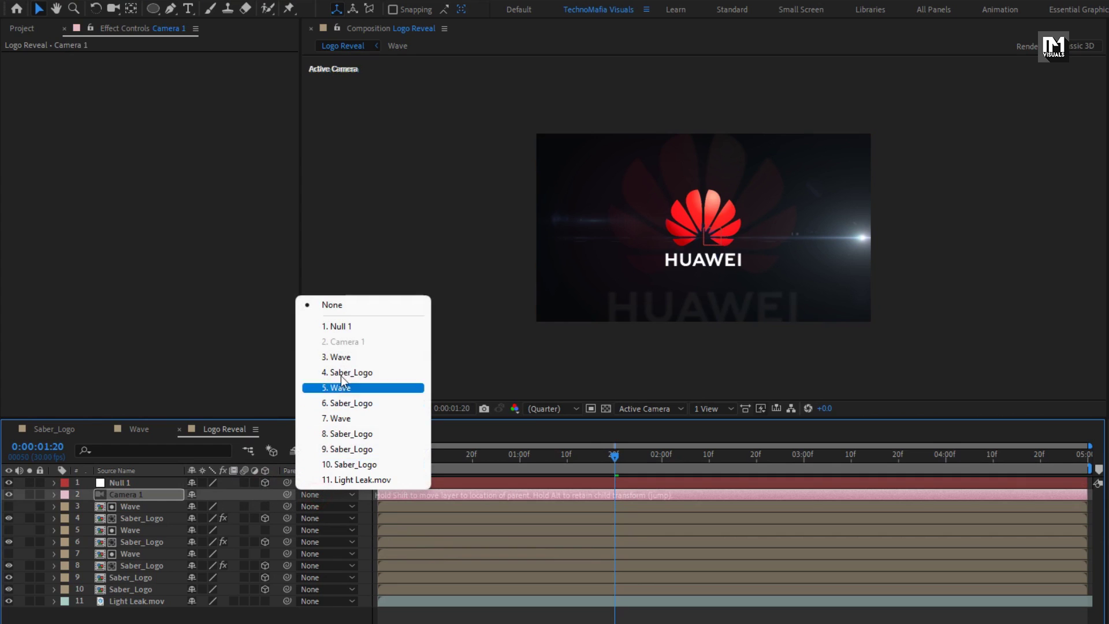
{"action": "left_click", "coordinate": [341, 327]}
- Add a Position keyframe on Null 1 at the last frame, 0:00:04:29
{"action": "key", "text": "p"}
{"action": "left_click", "coordinate": [140, 480]}
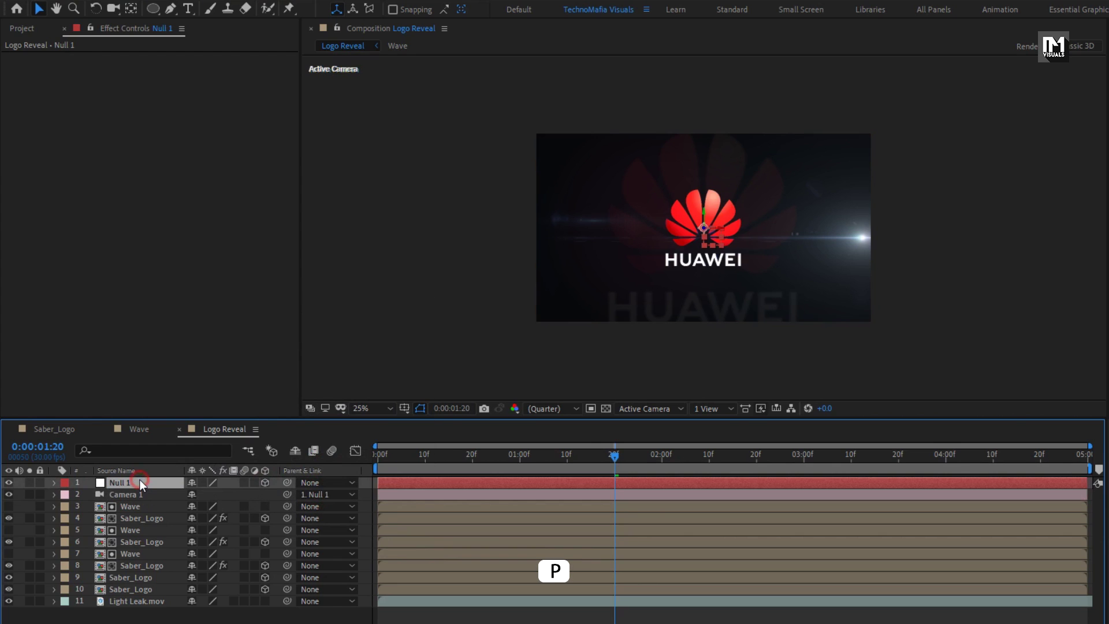
{"action": "key", "text": "p"}
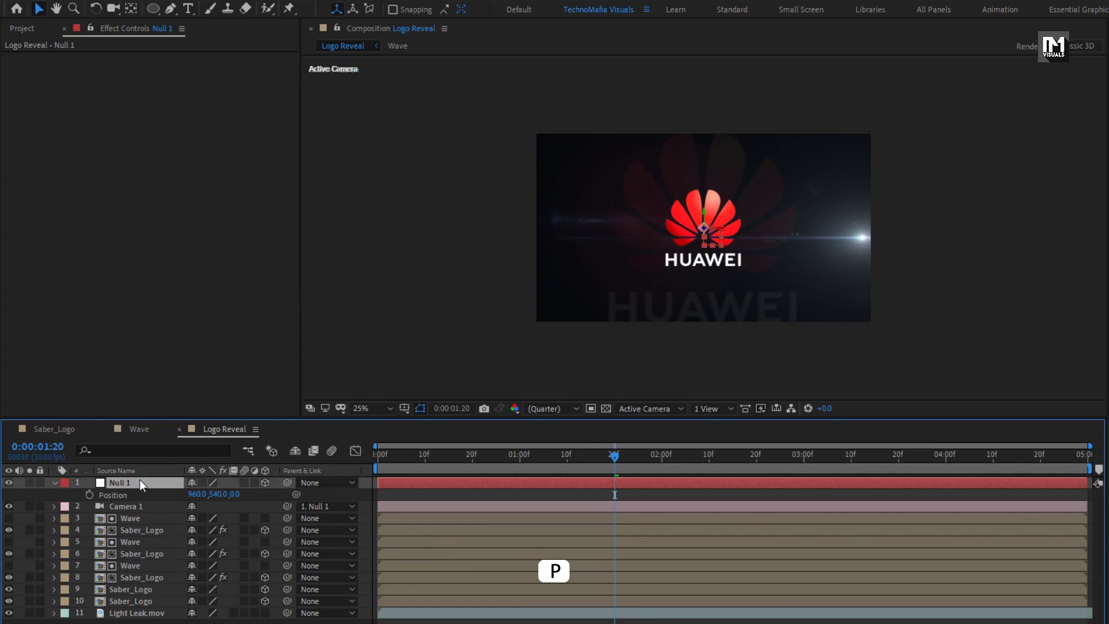
{"action": "left_click_drag", "start_coordinate": [671, 468], "coordinate": [1084, 465]}
{"action": "left_click", "coordinate": [92, 495]}
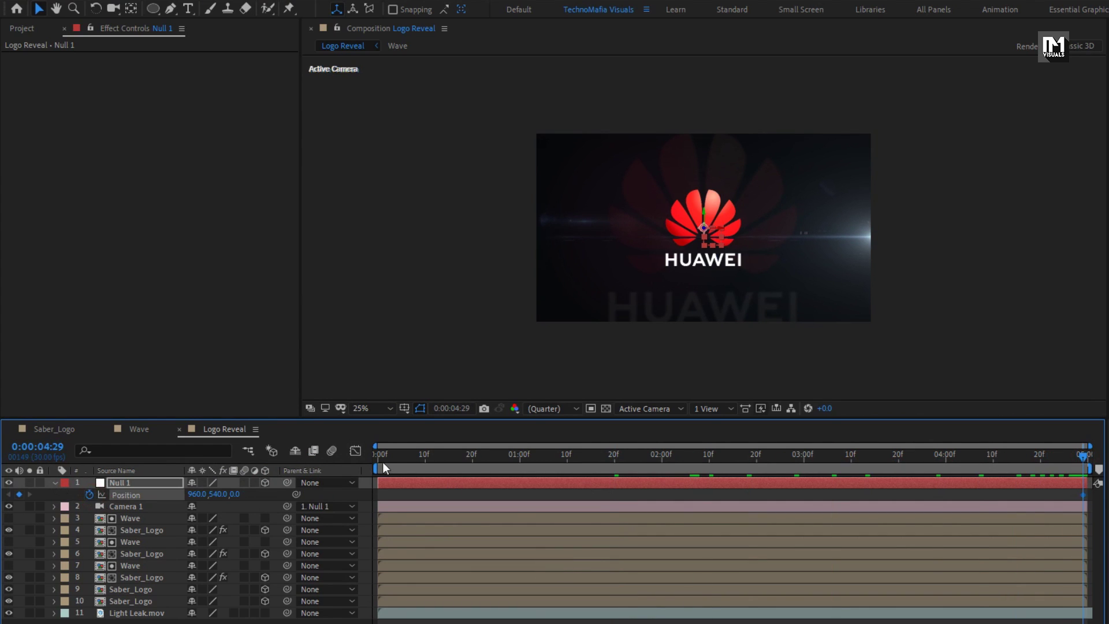
- Keyframe Null 1's Z position at 2478 on the first frame and preview the camera move
{"action": "key", "text": "Home"}
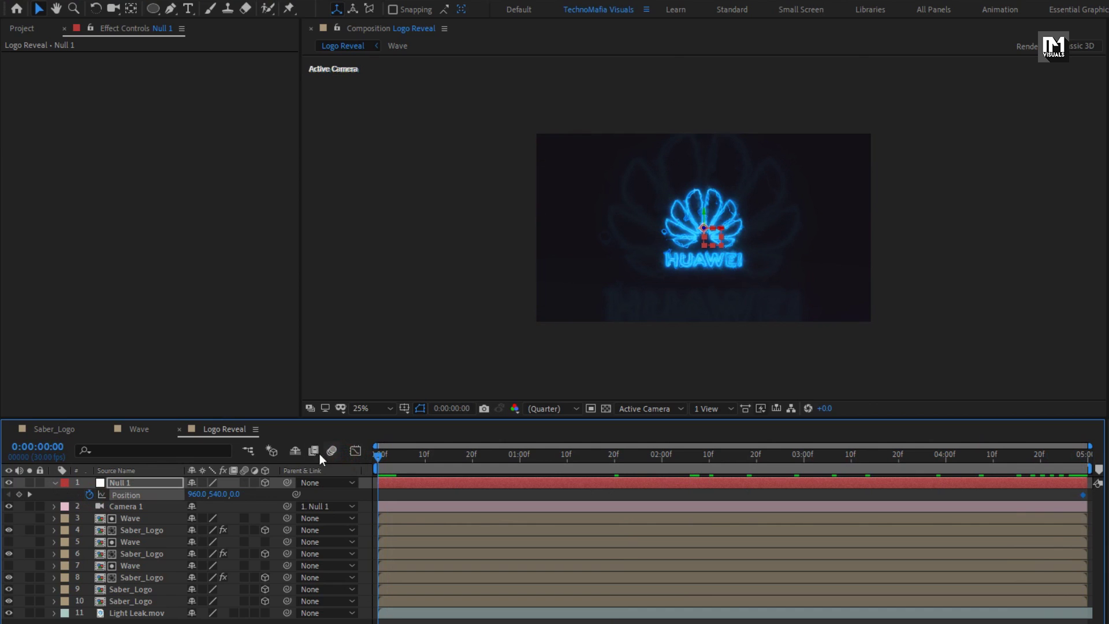
{"action": "left_click_drag", "start_coordinate": [234, 495], "coordinate": [915, 495]}
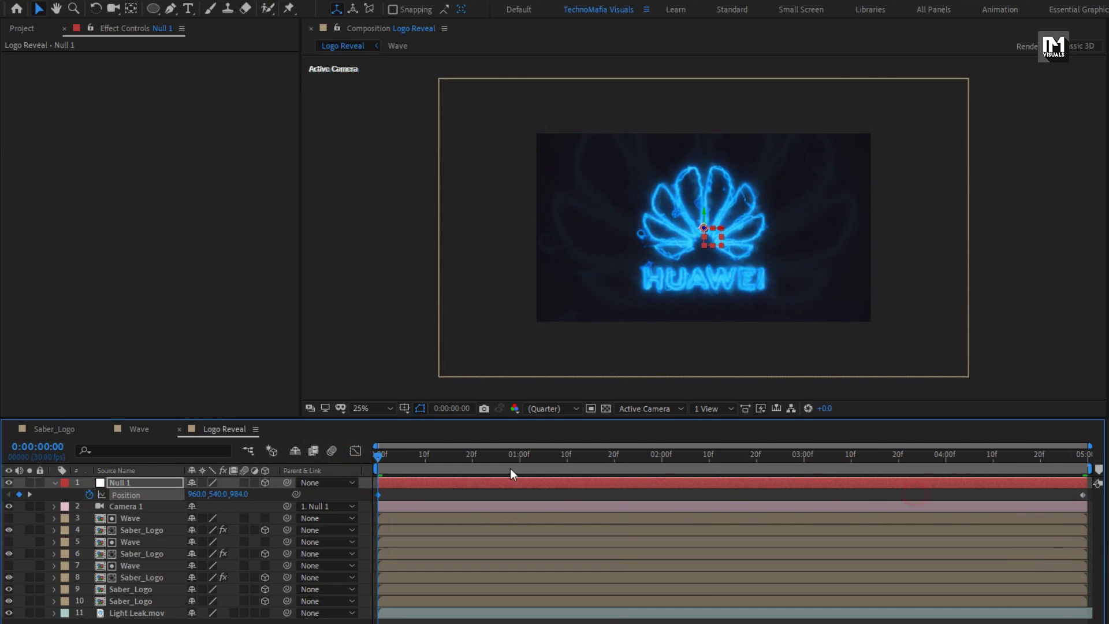
{"action": "left_click_drag", "start_coordinate": [245, 497], "coordinate": [594, 466]}
{"action": "left_click_drag", "start_coordinate": [245, 495], "coordinate": [710, 460]}
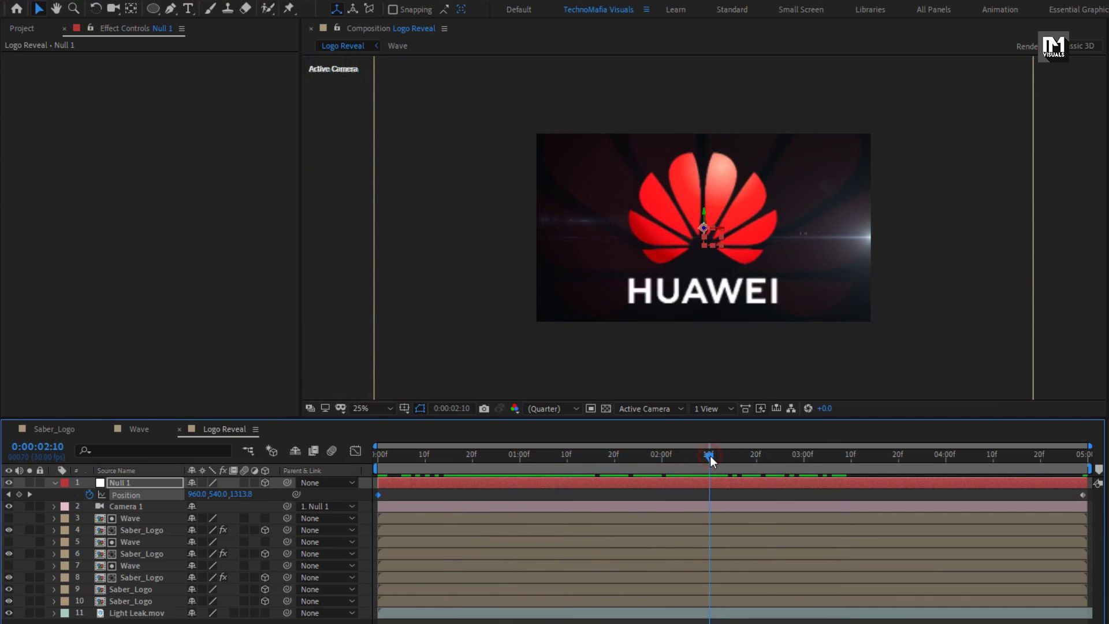
- Apply Easy Ease to both Position keyframes of Null 1 and select the end keyframe in the speed graph
{"action": "left_click", "coordinate": [972, 493]}
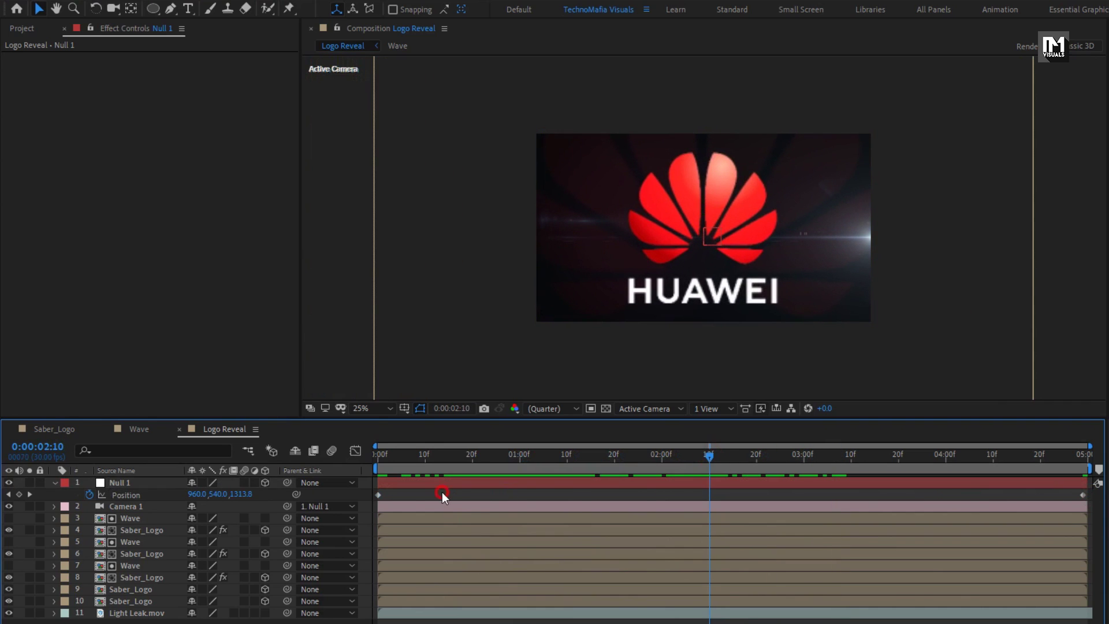
{"action": "right_click", "coordinate": [379, 496]}
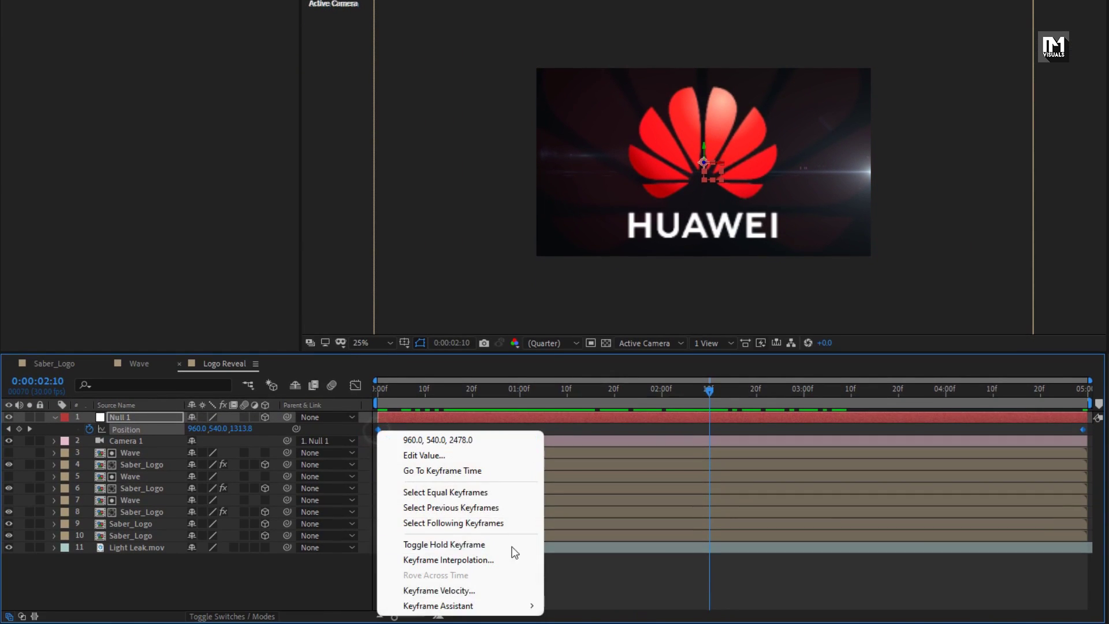
{"action": "mouse_move", "coordinate": [463, 606]}
{"action": "left_click", "coordinate": [572, 512]}
{"action": "left_click", "coordinate": [357, 386]}
{"action": "left_click", "coordinate": [1084, 575]}
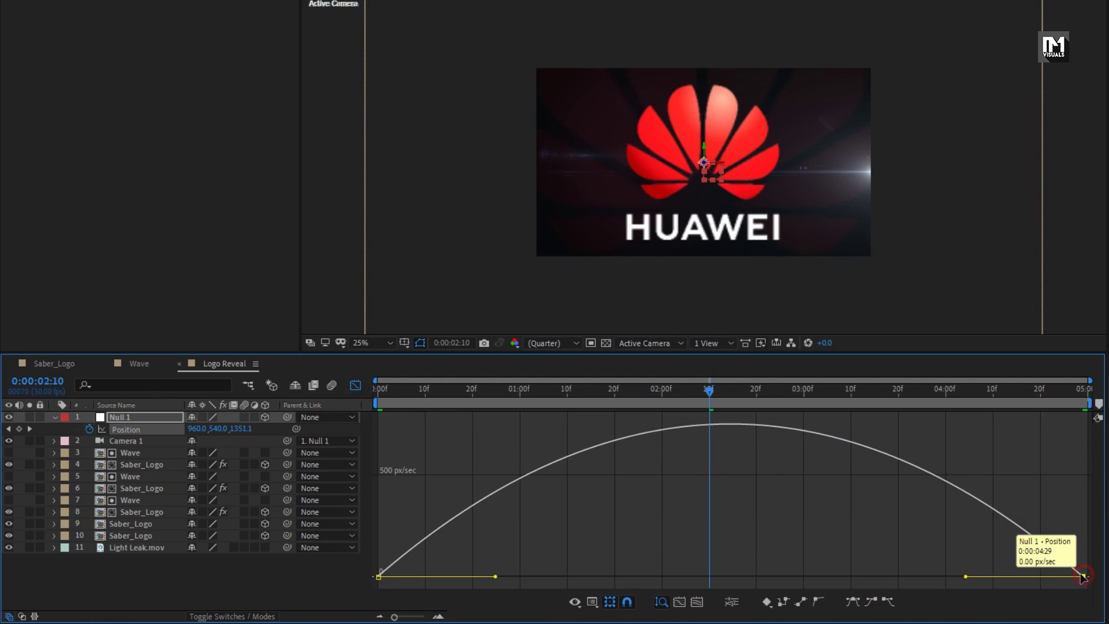
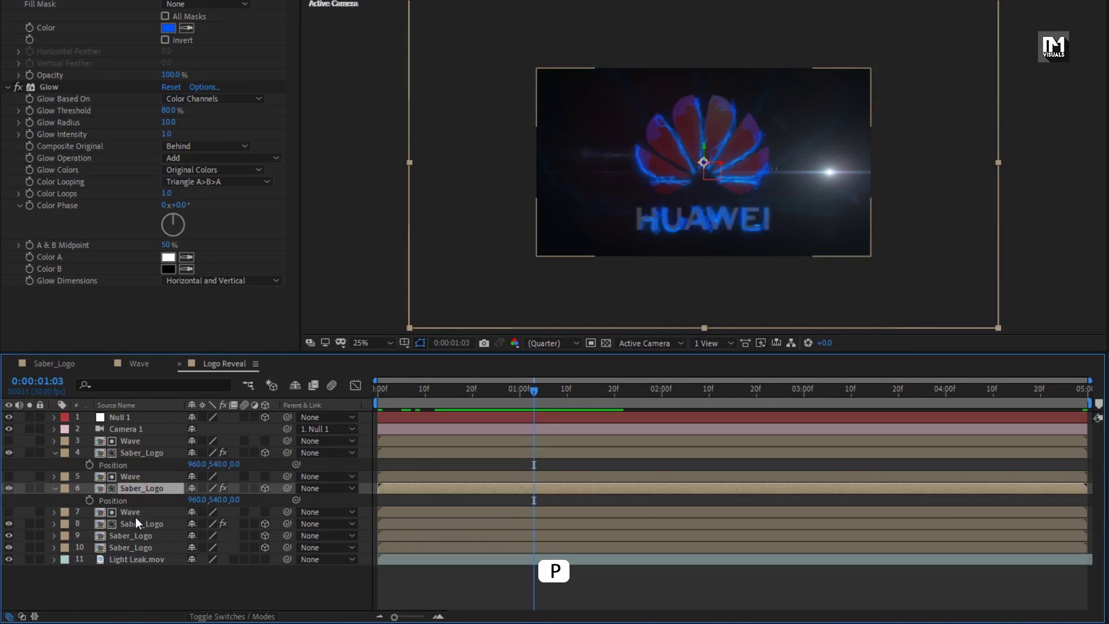
- Reveal the Position property of the three lowest Saber_Logo layers
{"action": "left_click", "coordinate": [137, 524]}
{"action": "key", "text": "p"}
{"action": "left_click", "coordinate": [136, 547]}
{"action": "key", "text": "p"}
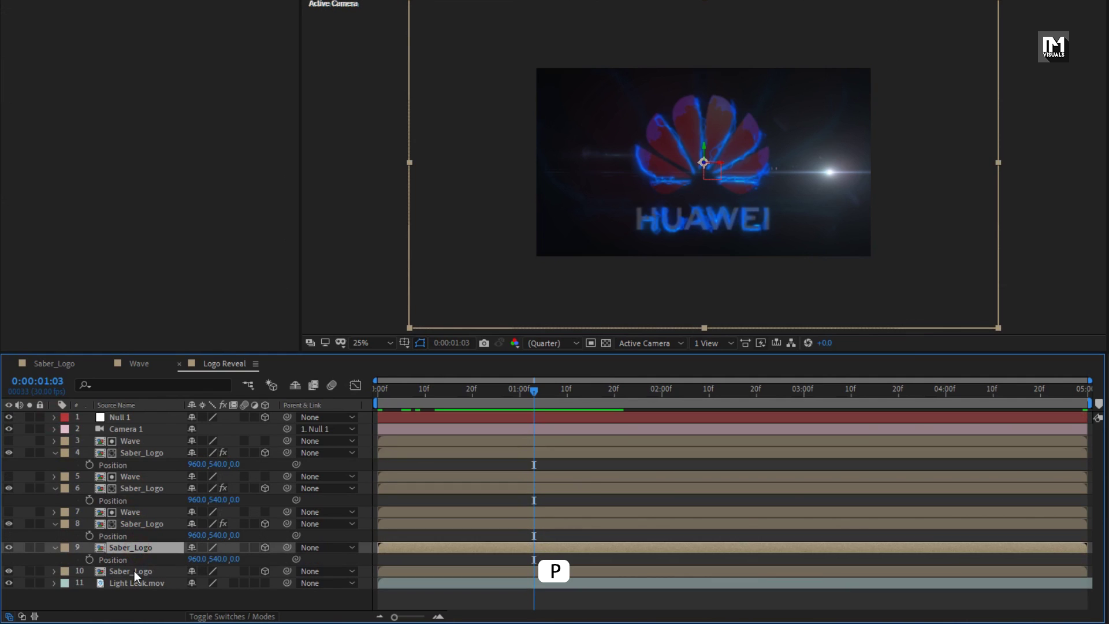
{"action": "left_click", "coordinate": [134, 571]}
{"action": "key", "text": "p"}
- Set the Z positions of the four upper Saber_Logo layers, from top to bottom, to -12, -4, 4 and 8, then preview the depth
{"action": "left_click", "coordinate": [238, 464]}
{"action": "type", "text": "-12"}
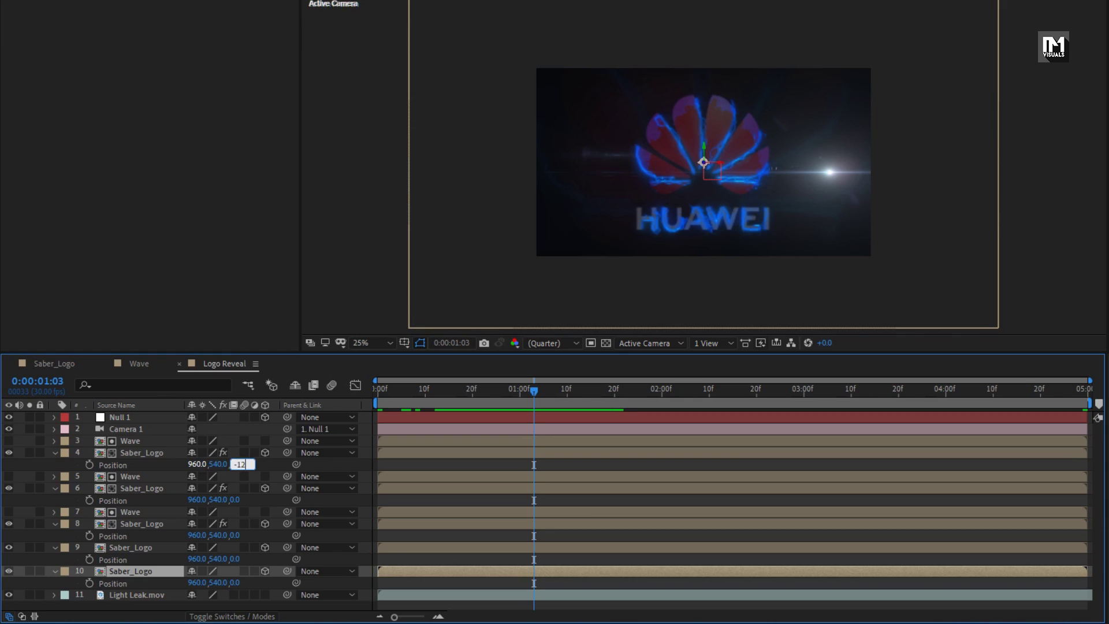
{"action": "key", "text": "Return"}
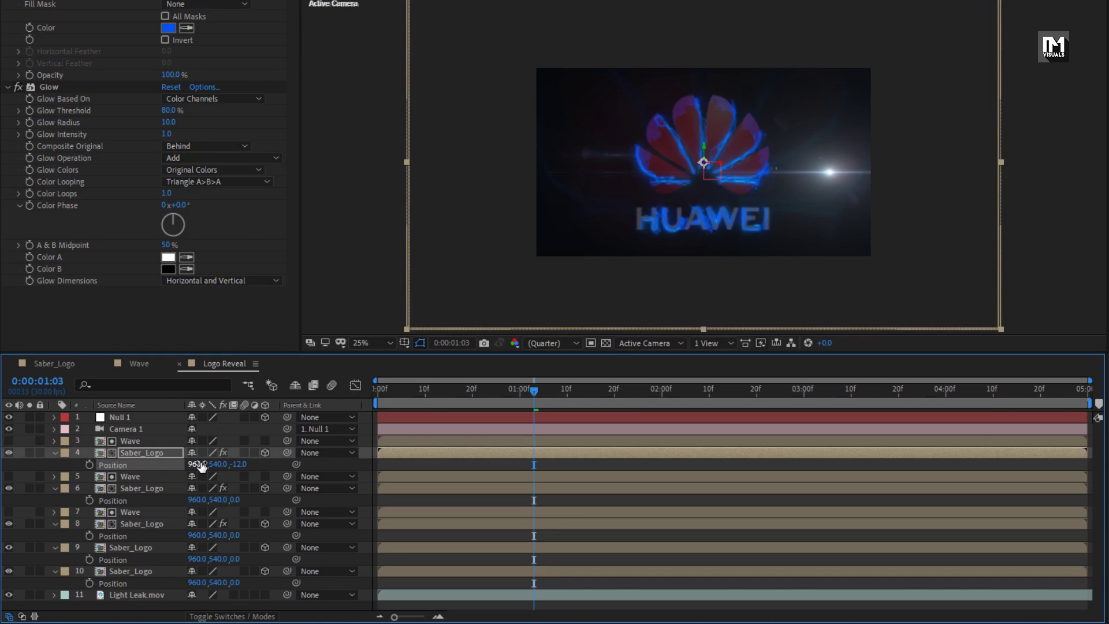
{"action": "left_click", "coordinate": [236, 500]}
{"action": "key", "text": "Return"}
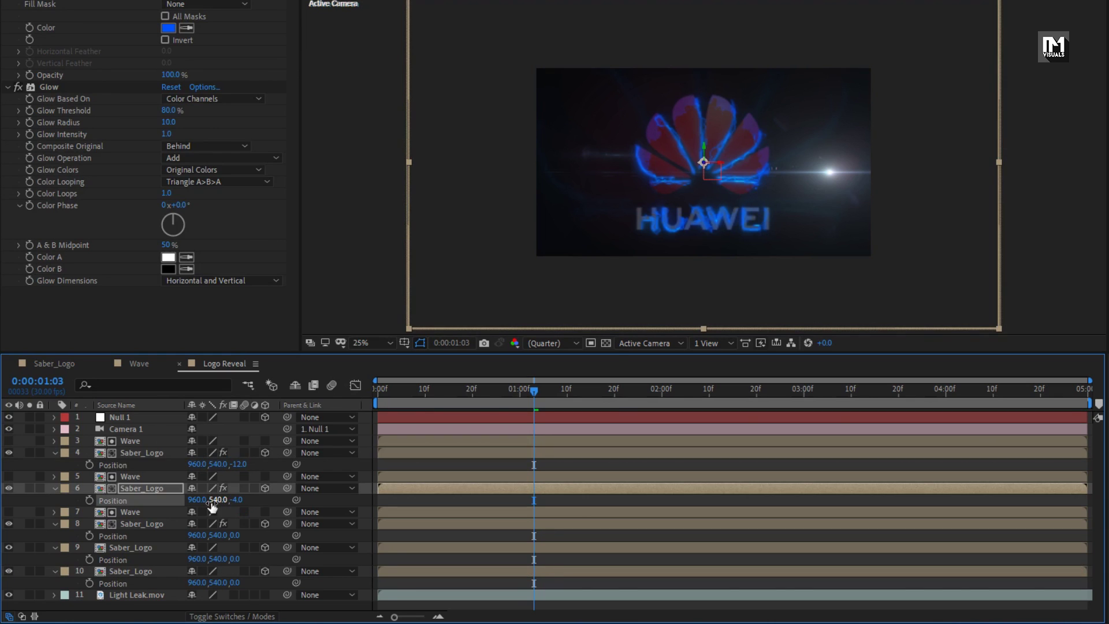
{"action": "key", "text": "Return"}
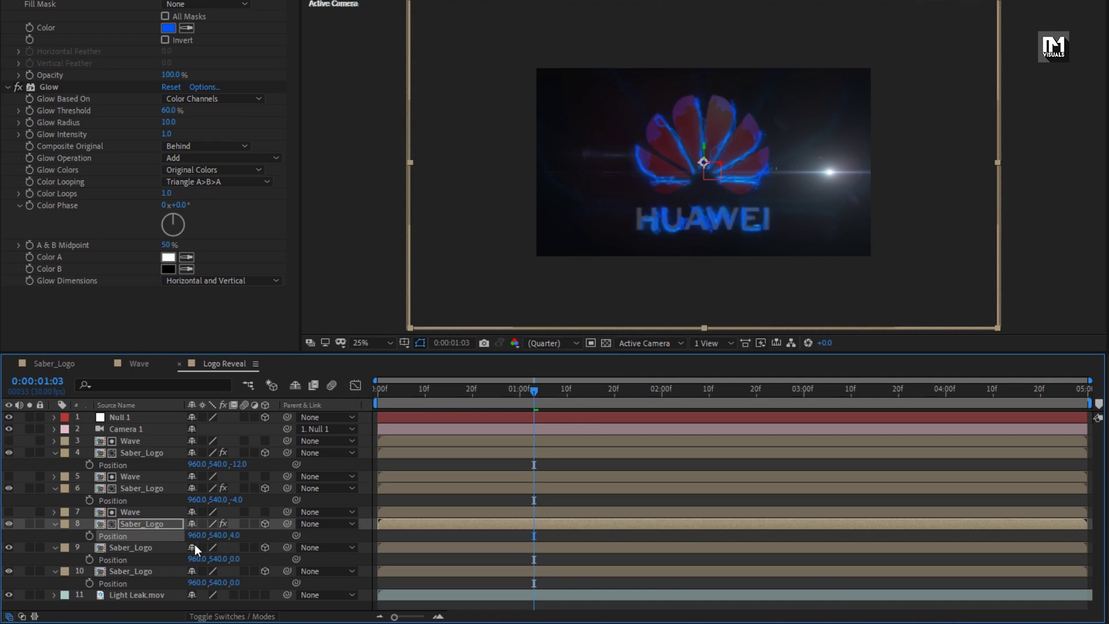
{"action": "left_click", "coordinate": [236, 559]}
{"action": "key", "text": "Return"}
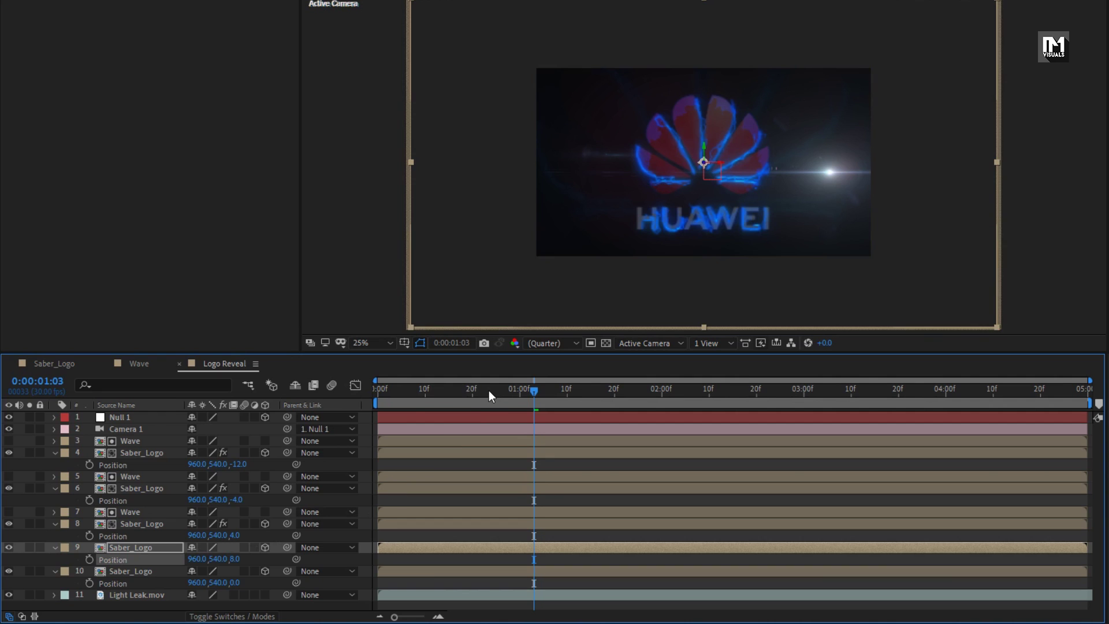
{"action": "left_click_drag", "start_coordinate": [489, 391], "coordinate": [888, 393]}
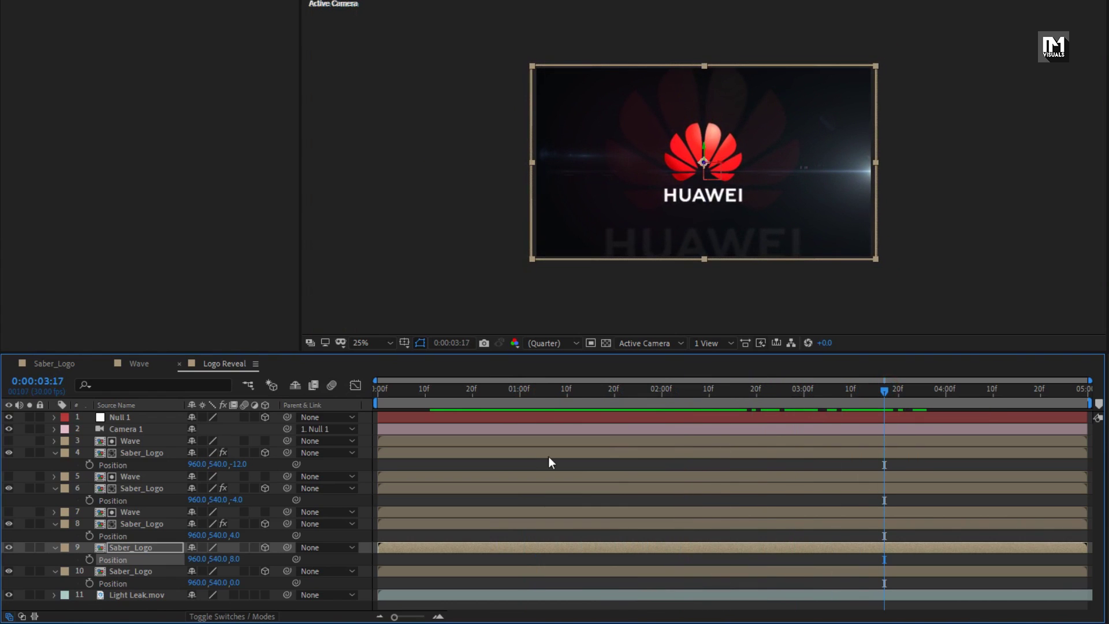
- Set the Z position of the lowest Saber_Logo layer to -295 and collapse the properties of all layers
{"action": "left_click_drag", "start_coordinate": [234, 585], "coordinate": [245, 583]}
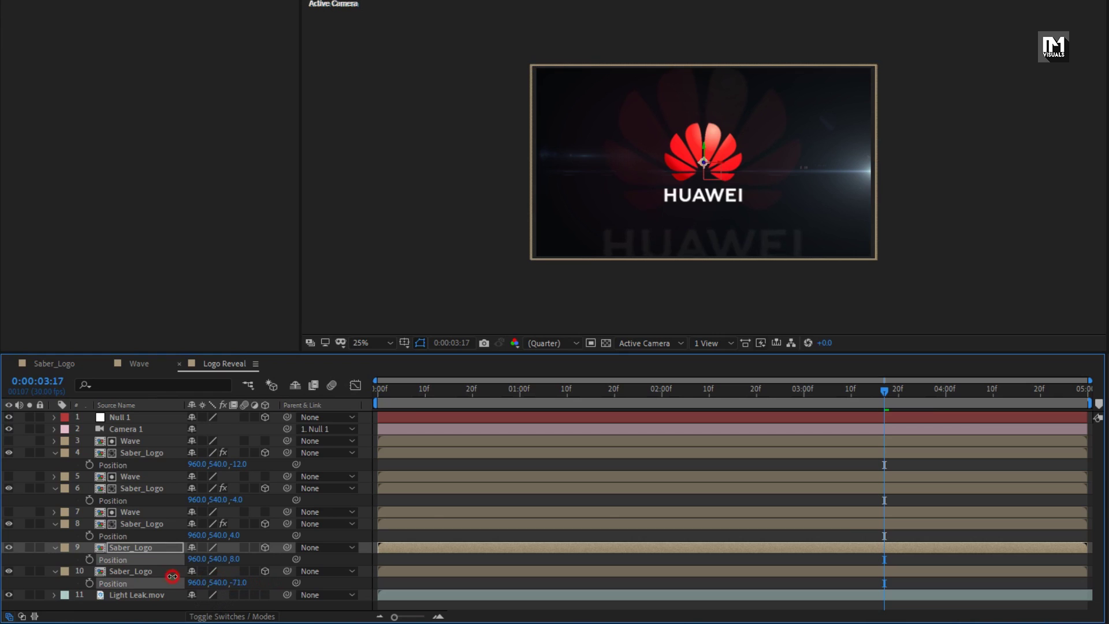
{"action": "left_click_drag", "start_coordinate": [173, 576], "coordinate": [55, 568]}
{"action": "key", "text": "ctrl+Down"}
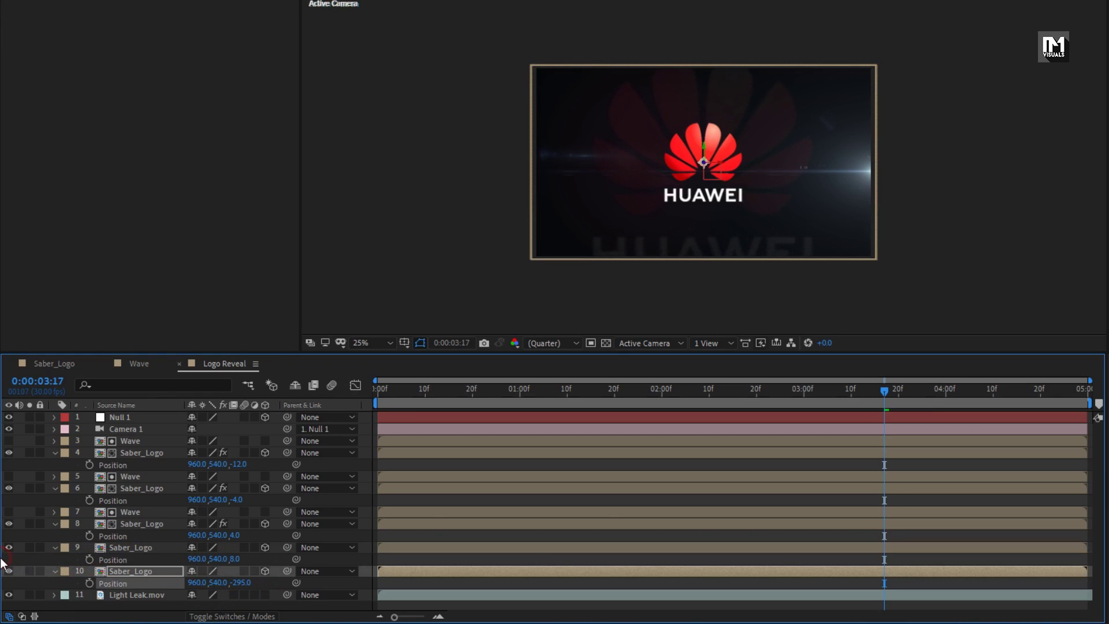
{"action": "left_click", "coordinate": [55, 570]}
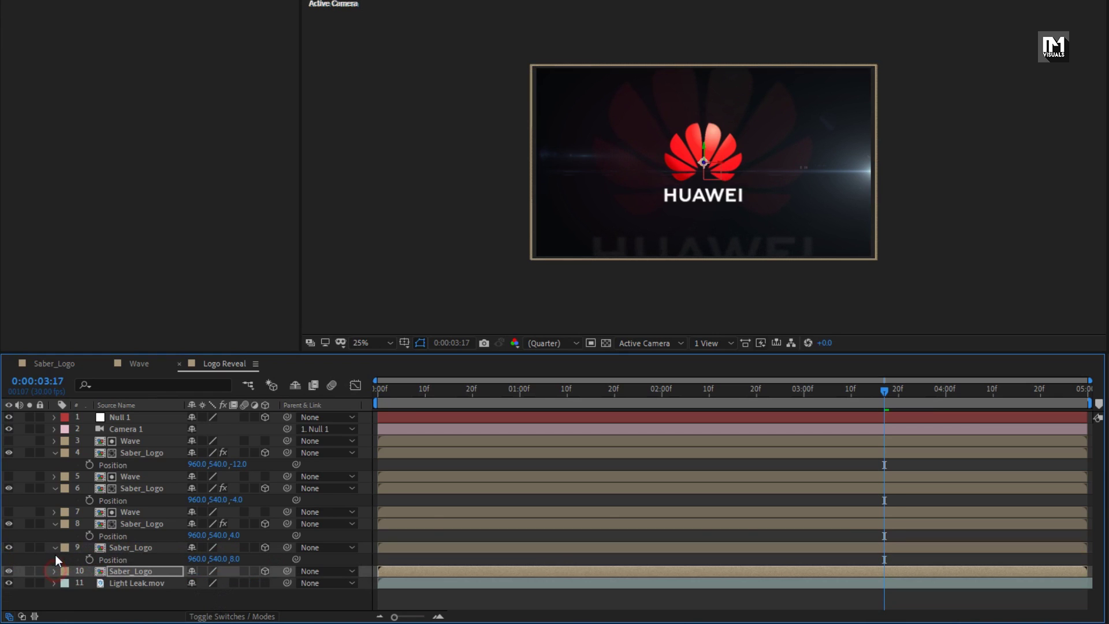
{"action": "left_click", "coordinate": [55, 597]}
{"action": "key", "text": "u"}
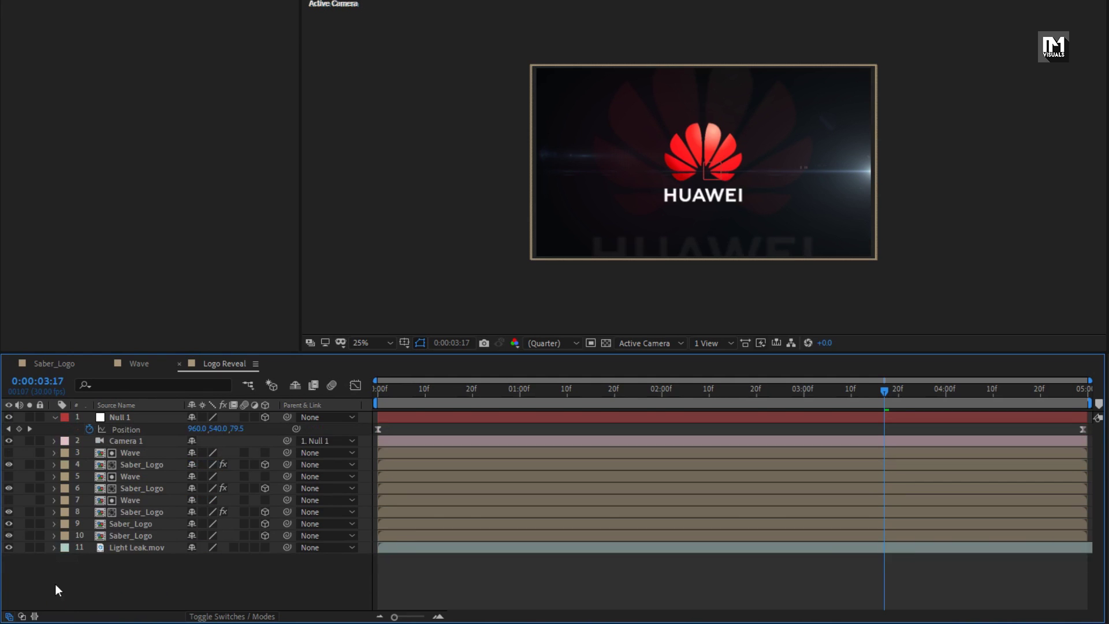
{"action": "left_click", "coordinate": [55, 433]}
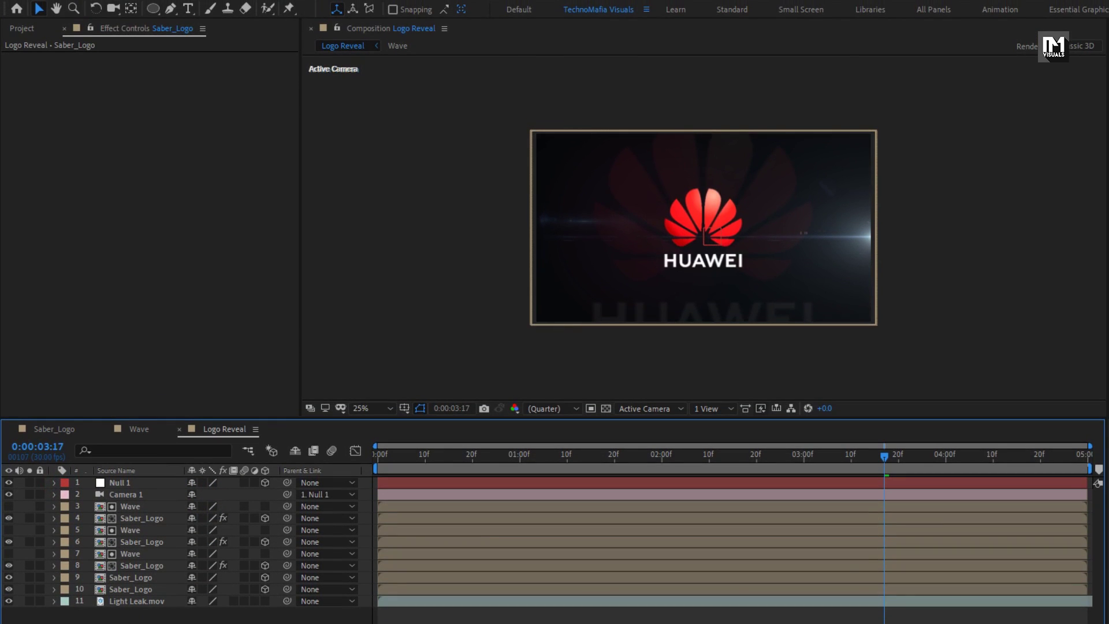
- Place Light.psd at the top of the Logo Reveal layers, make it 3D and preview it
{"action": "left_click", "coordinate": [23, 28]}
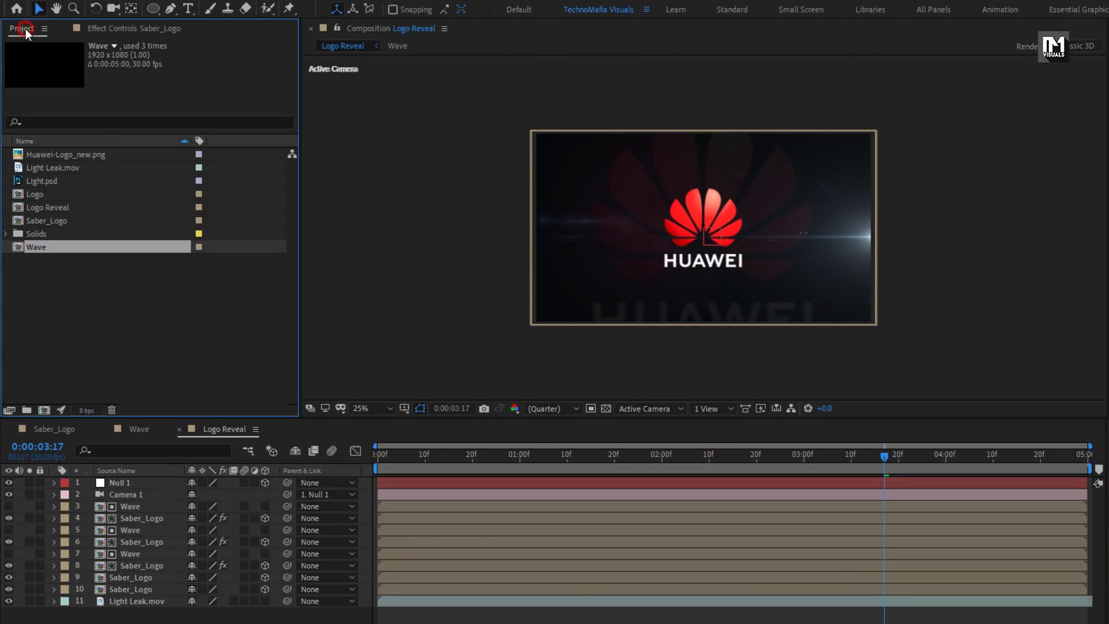
{"action": "left_click", "coordinate": [50, 185]}
{"action": "left_click_drag", "start_coordinate": [40, 181], "coordinate": [141, 479]}
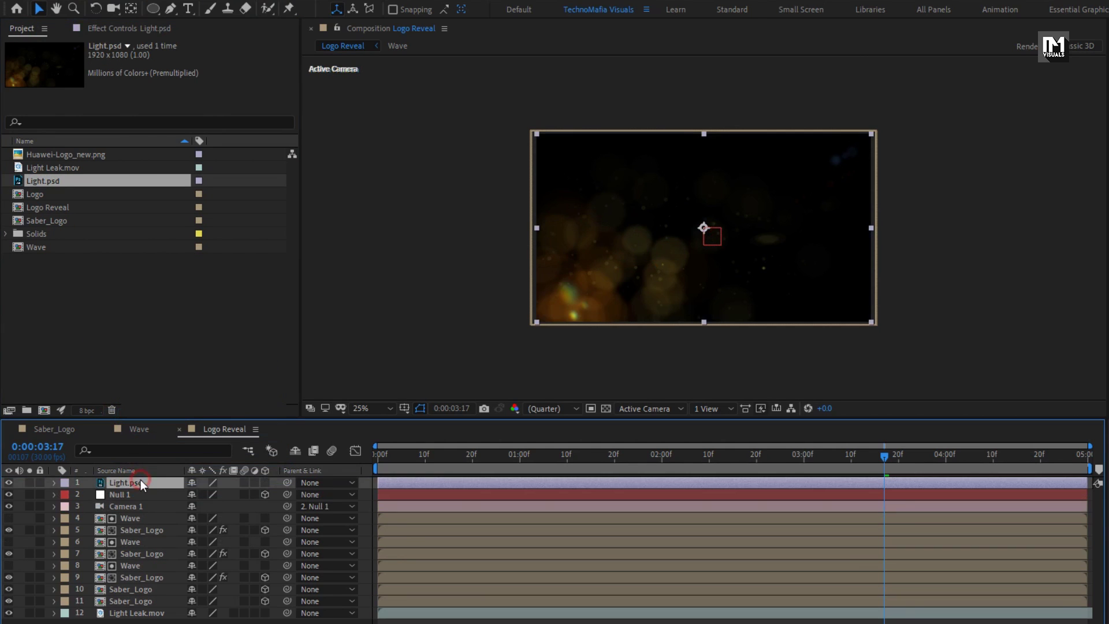
{"action": "left_click", "coordinate": [265, 483]}
{"action": "left_click_drag", "start_coordinate": [375, 460], "coordinate": [733, 459]}
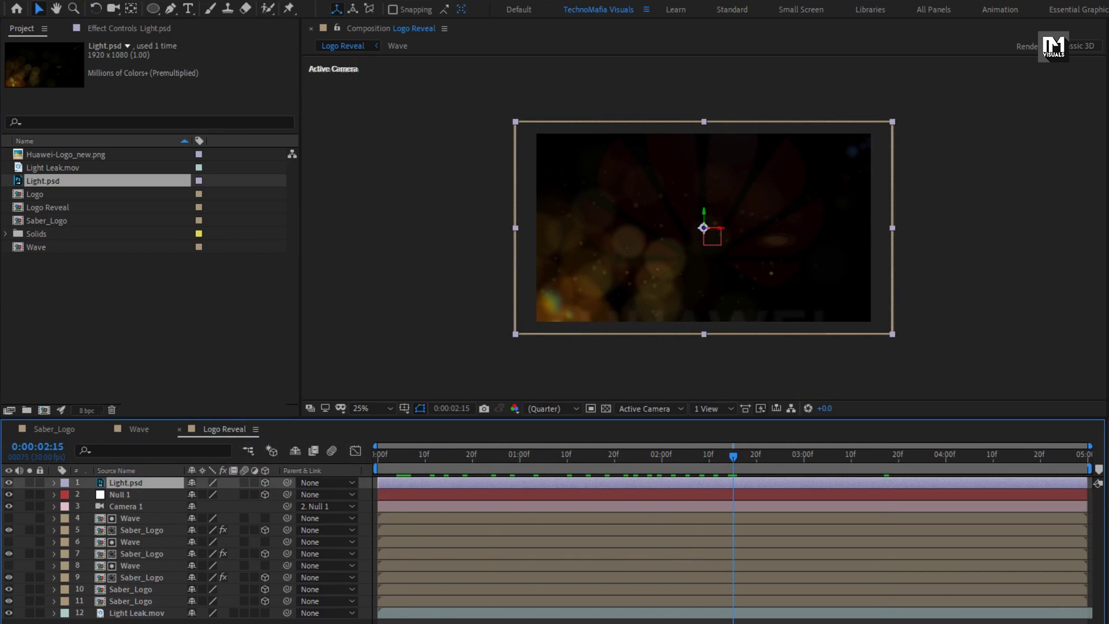
- Set the blending mode of the Light.psd layer to Add
{"action": "key", "text": "F4"}
{"action": "left_click", "coordinate": [204, 483]}
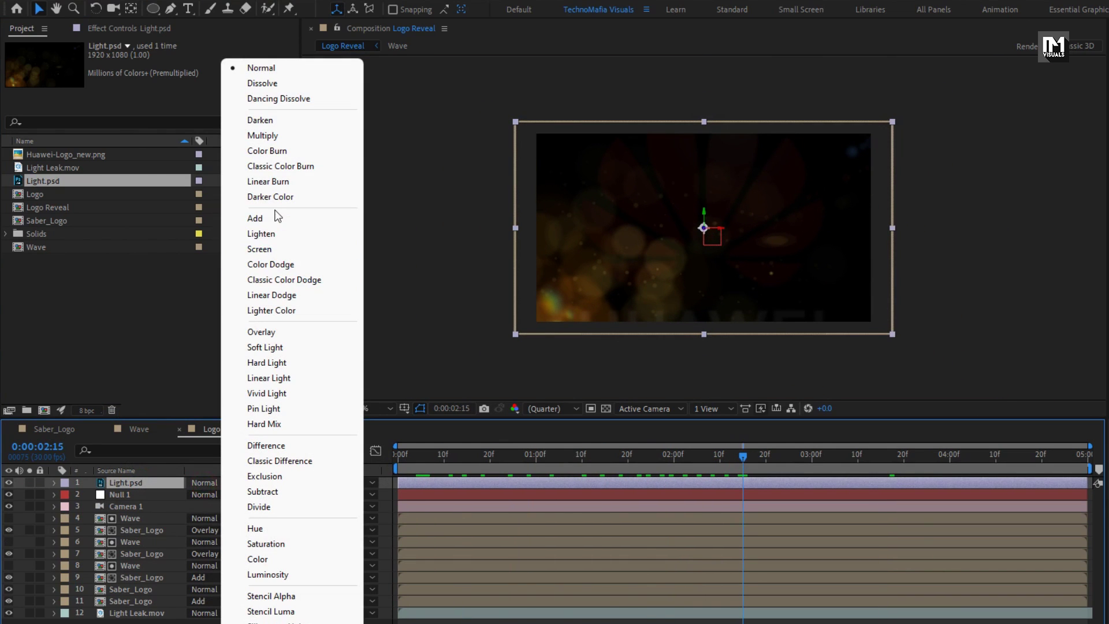
{"action": "left_click", "coordinate": [272, 219]}
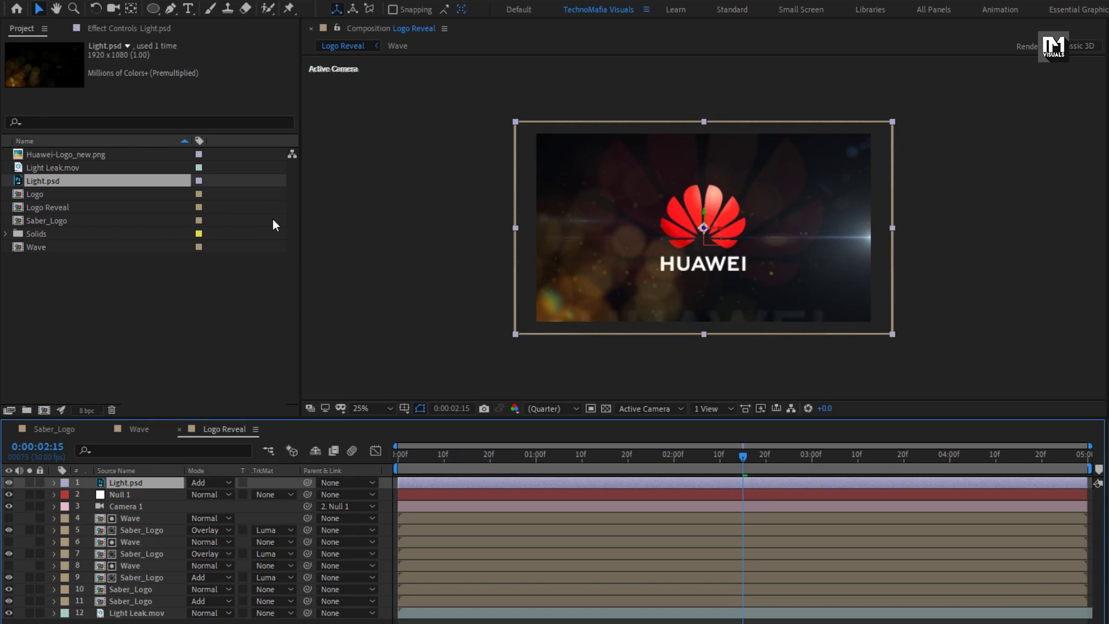
- Apply Fast Box Blur to Light.psd with a Blur Radius of 20, 1 iteration and Repeat Edge Pixels enabled
{"action": "left_click", "coordinate": [897, 47]}
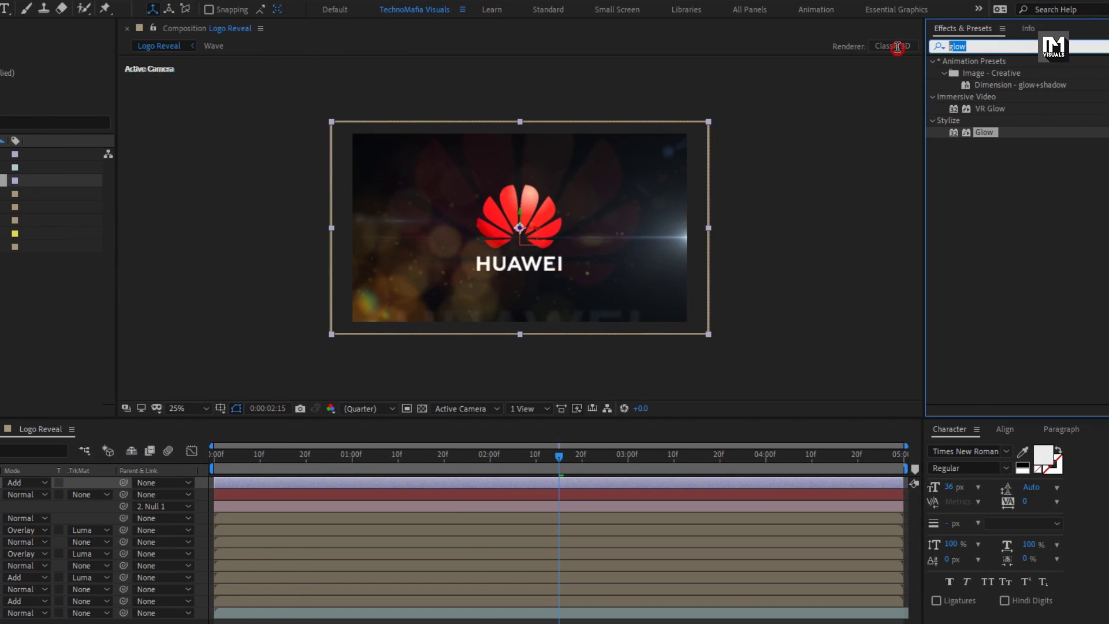
{"action": "type", "text": "fast"}
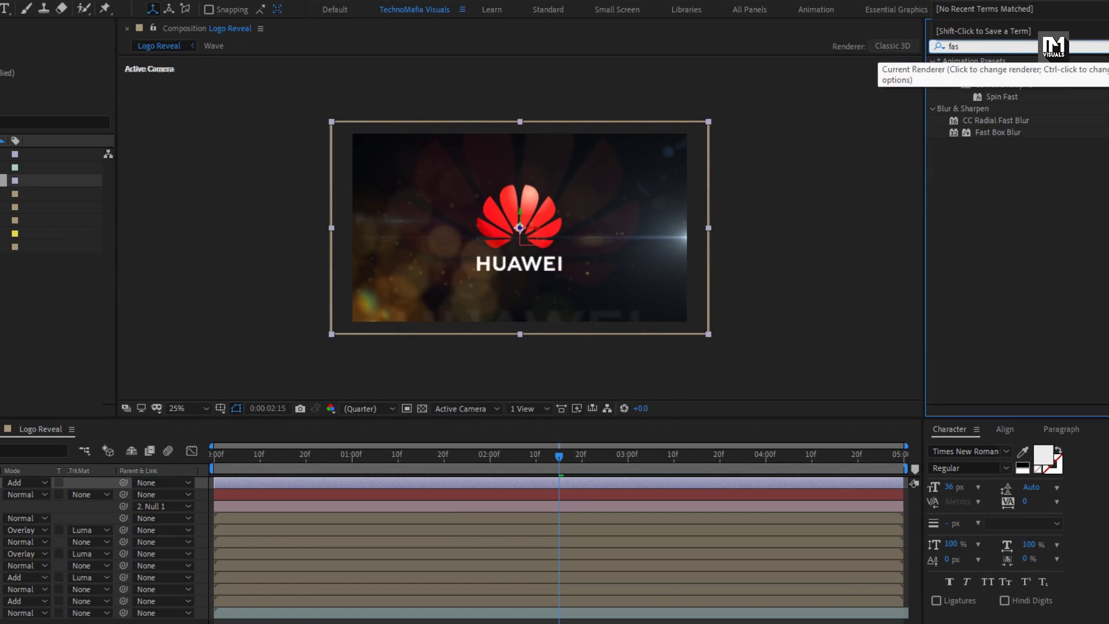
{"action": "left_click", "coordinate": [991, 133]}
{"action": "double_click", "coordinate": [994, 133]}
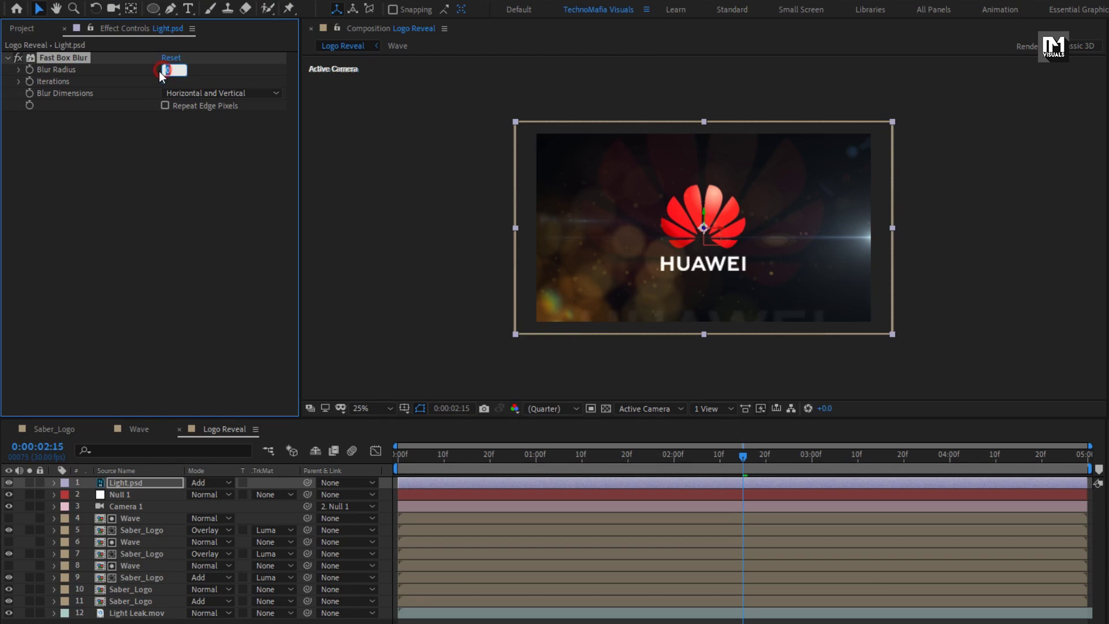
{"action": "type", "text": "20"}
{"action": "key", "text": "Return"}
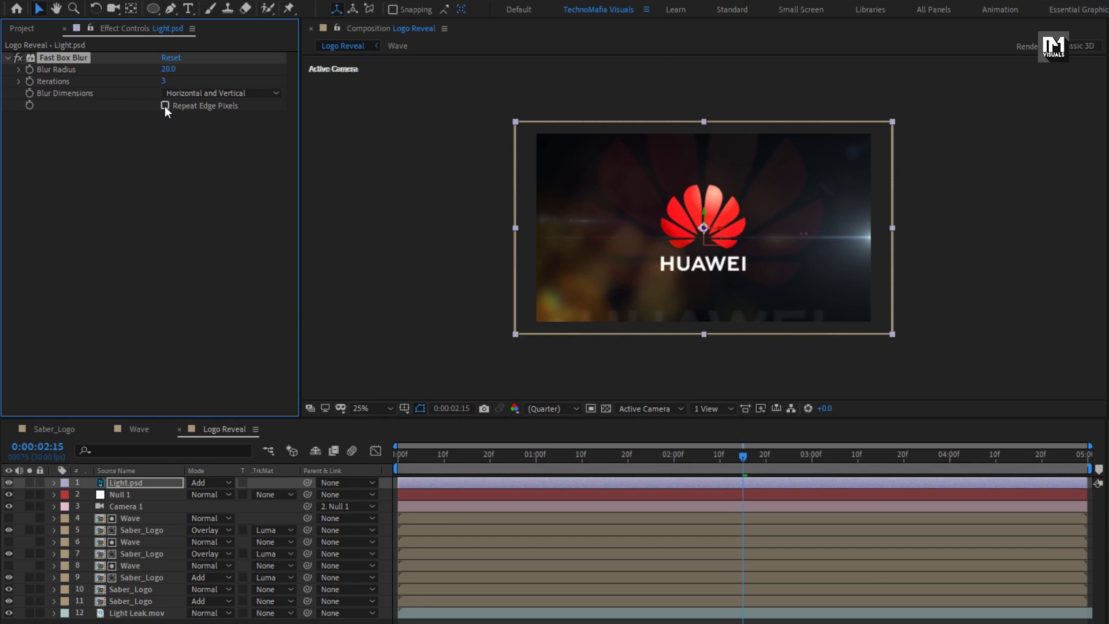
{"action": "left_click", "coordinate": [164, 105]}
{"action": "left_click", "coordinate": [164, 82]}
{"action": "type", "text": "1"}
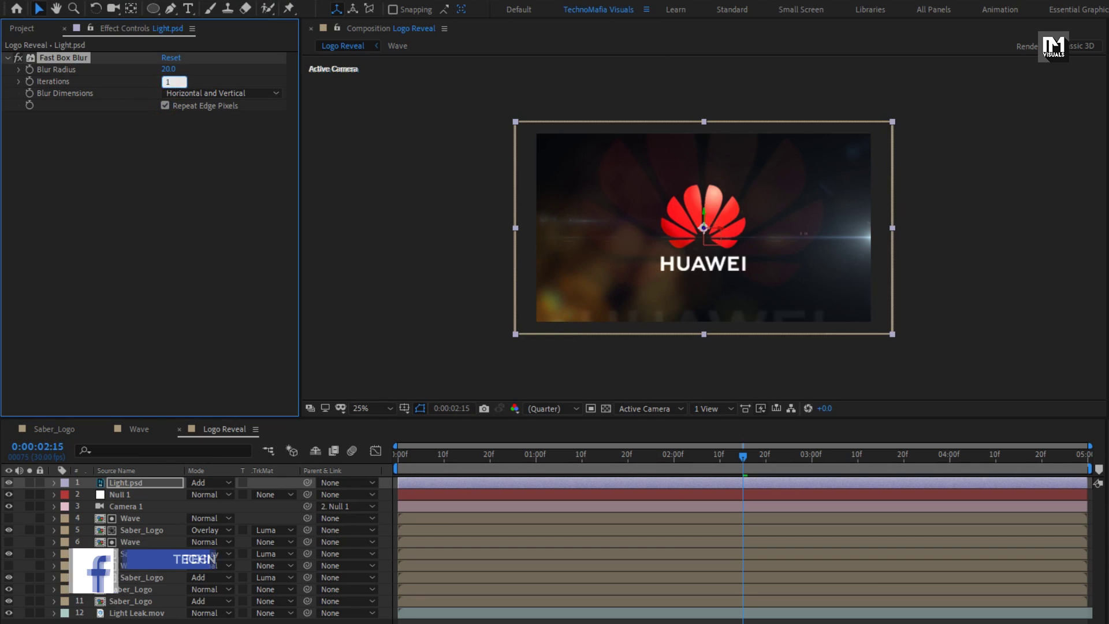
{"action": "key", "text": "Return"}
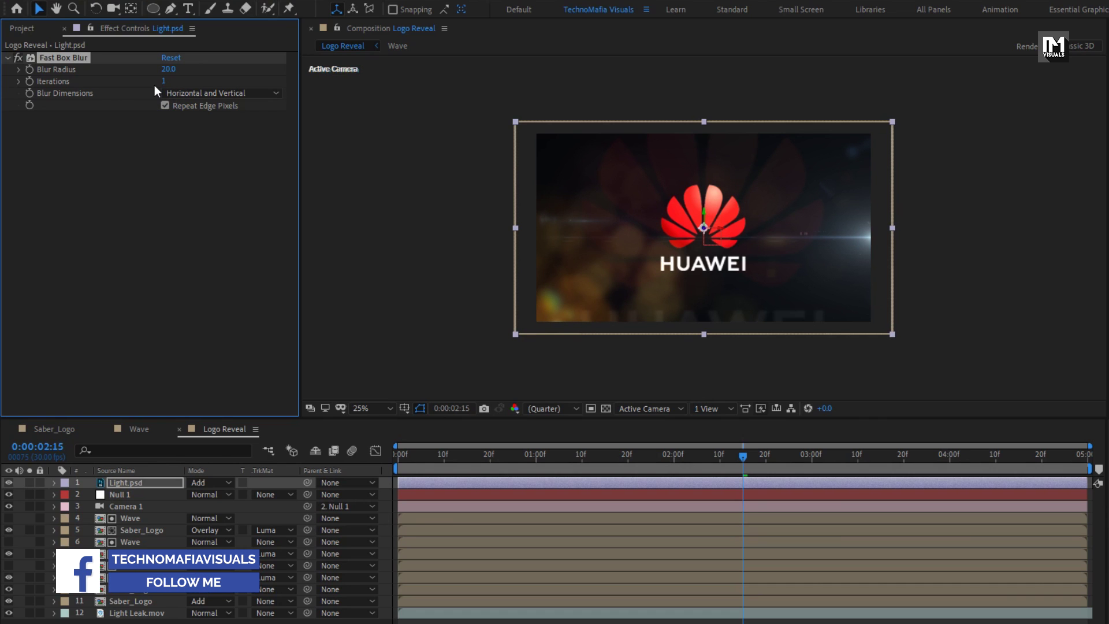
- Apply the Tint effect to Light.psd and map white to dark grey 4A4949
{"action": "left_click", "coordinate": [966, 45]}
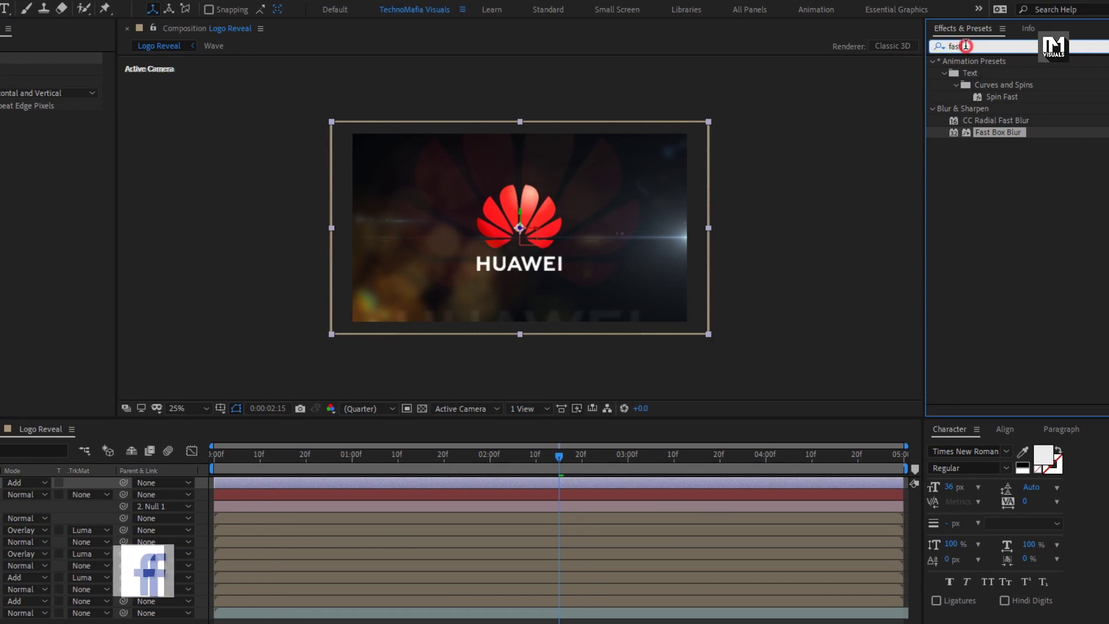
{"action": "type", "text": "tint"}
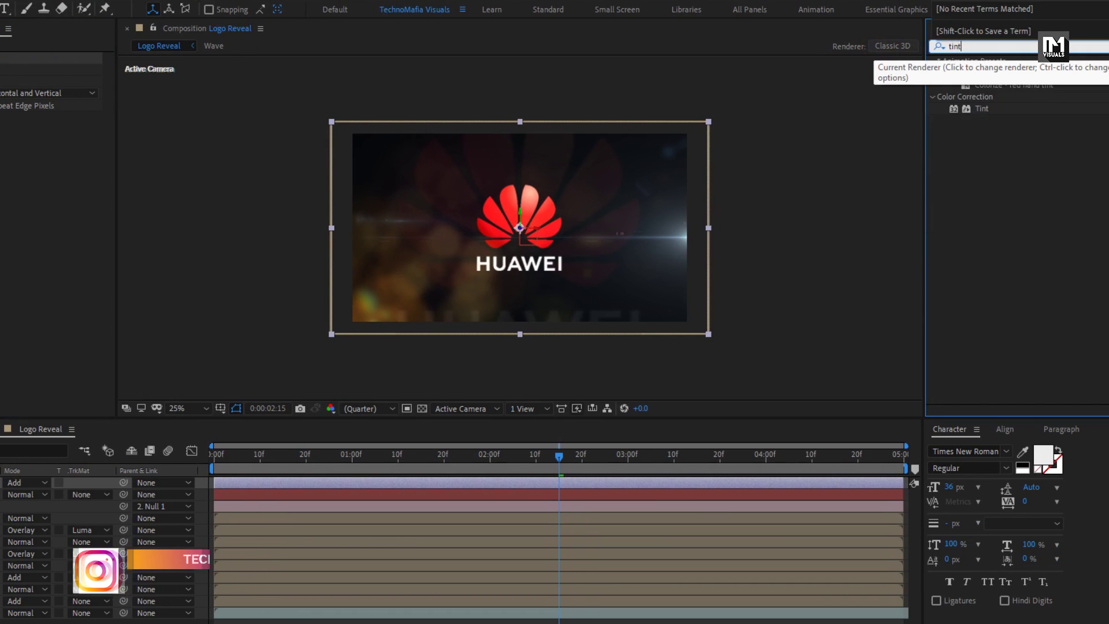
{"action": "left_click", "coordinate": [981, 109]}
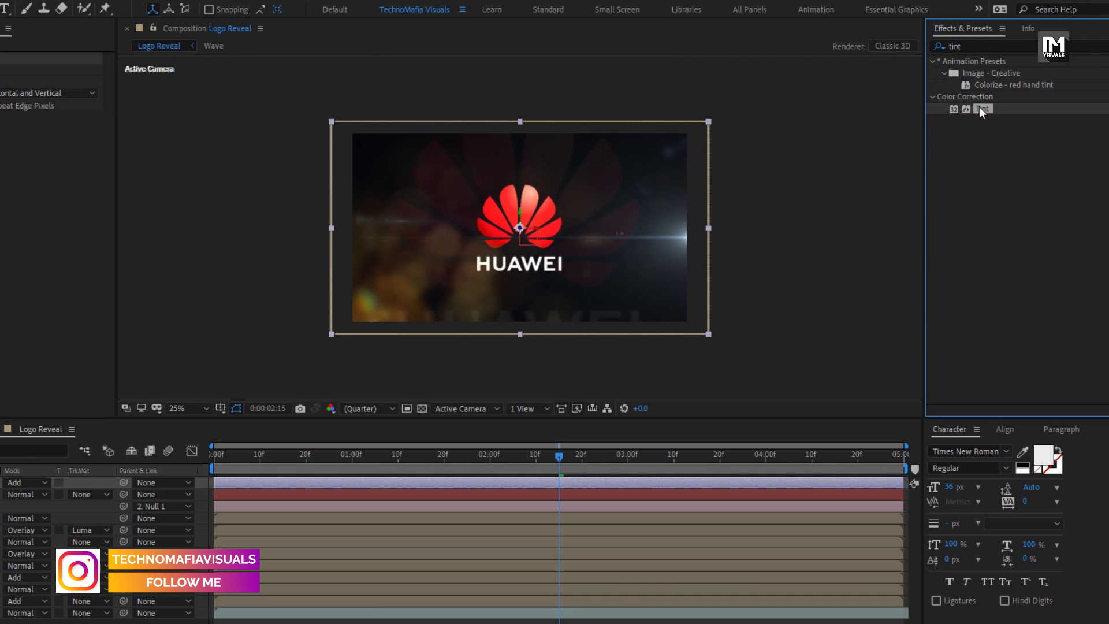
{"action": "double_click", "coordinate": [980, 109]}
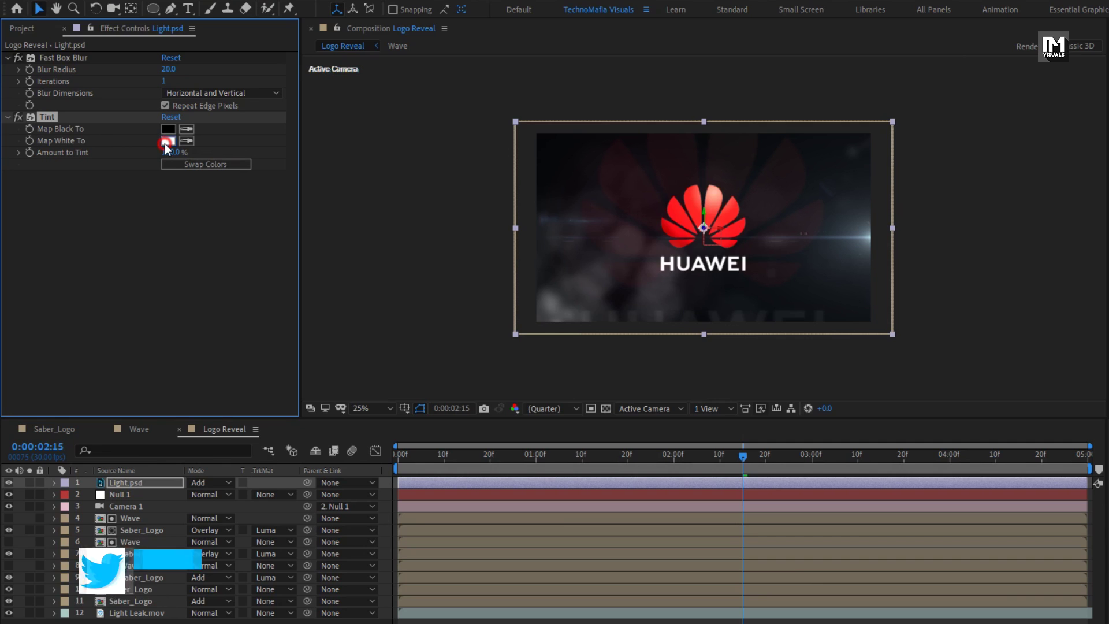
{"action": "left_click", "coordinate": [165, 144]}
{"action": "left_click_drag", "start_coordinate": [500, 348], "coordinate": [503, 375]}
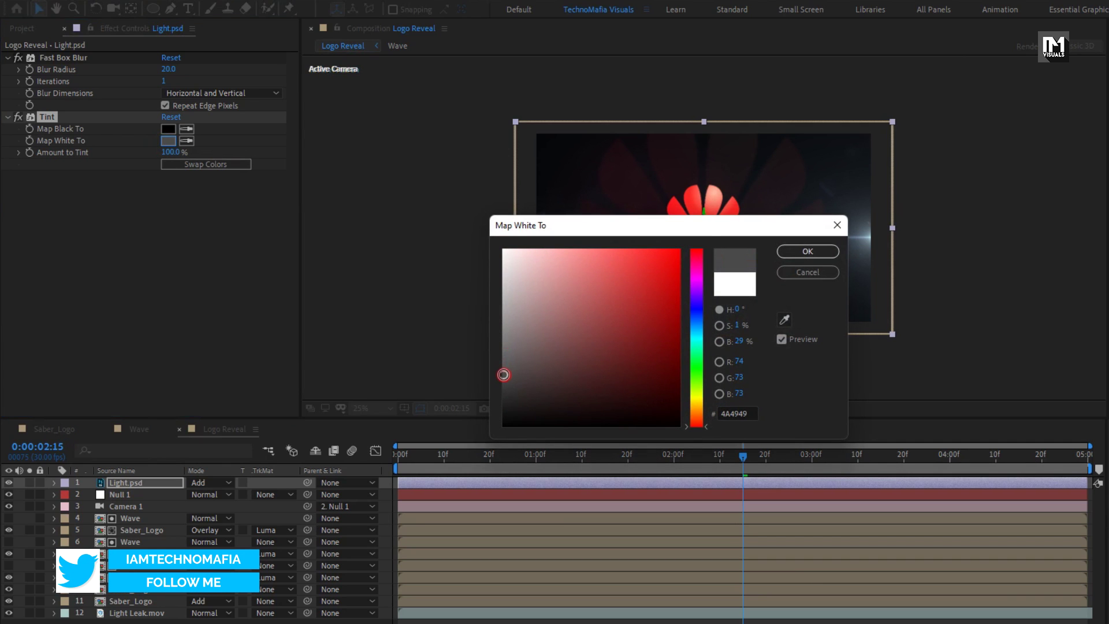
{"action": "left_click", "coordinate": [800, 252]}
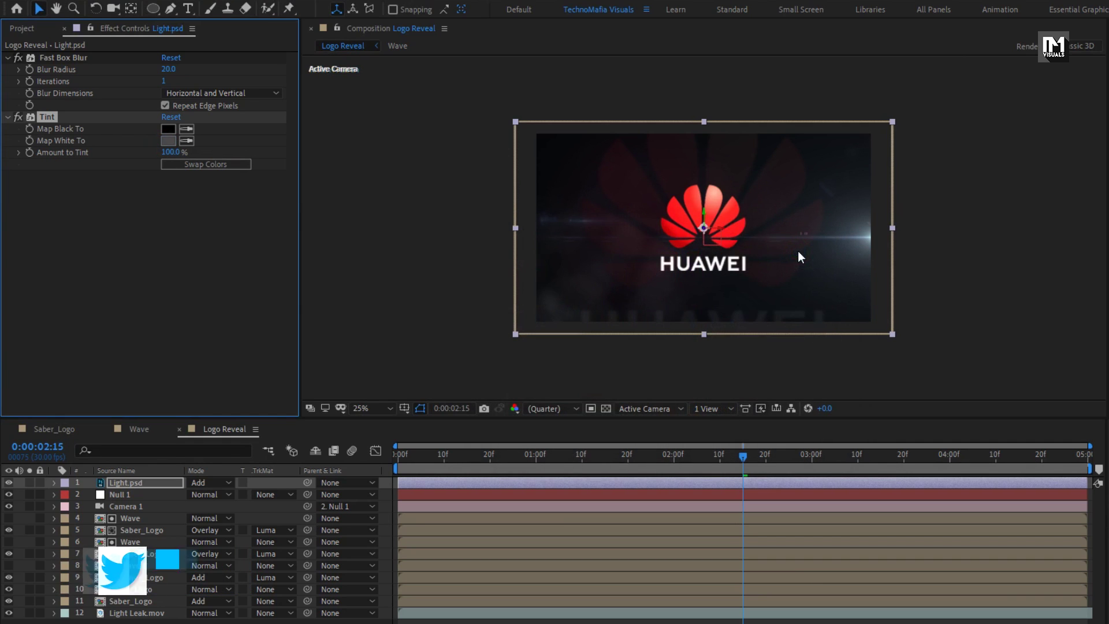
- Add the expression wiggle(9,45) to Light.psd's Amount to Tint, preview the flicker, then collapse and deselect the layer
{"action": "left_click", "coordinate": [30, 152], "text": "alt"}
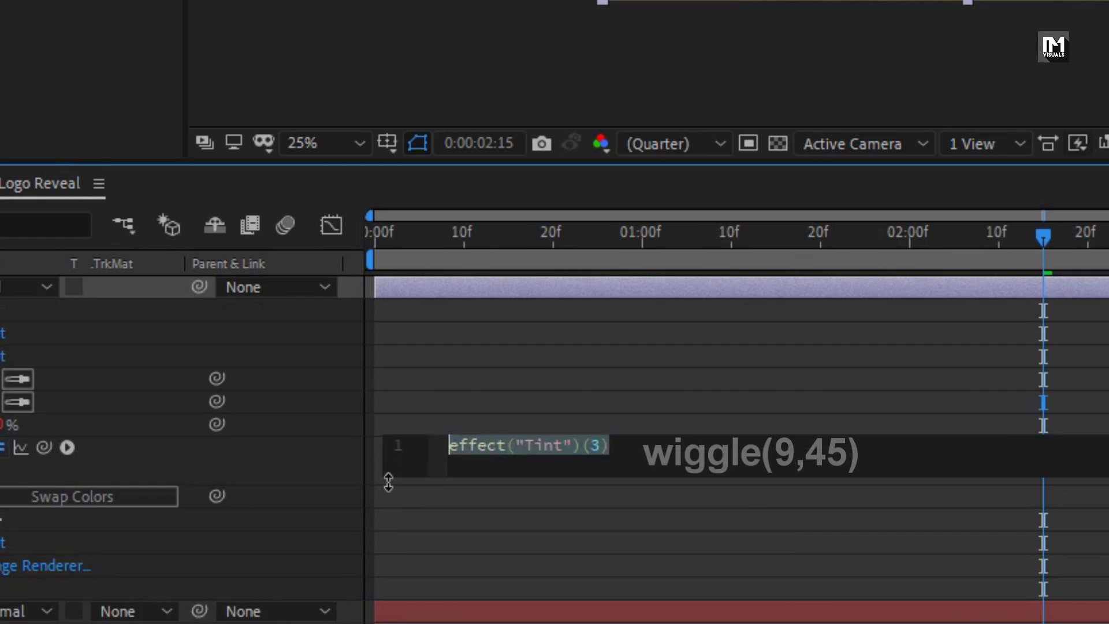
{"action": "type", "text": "wiggl"}
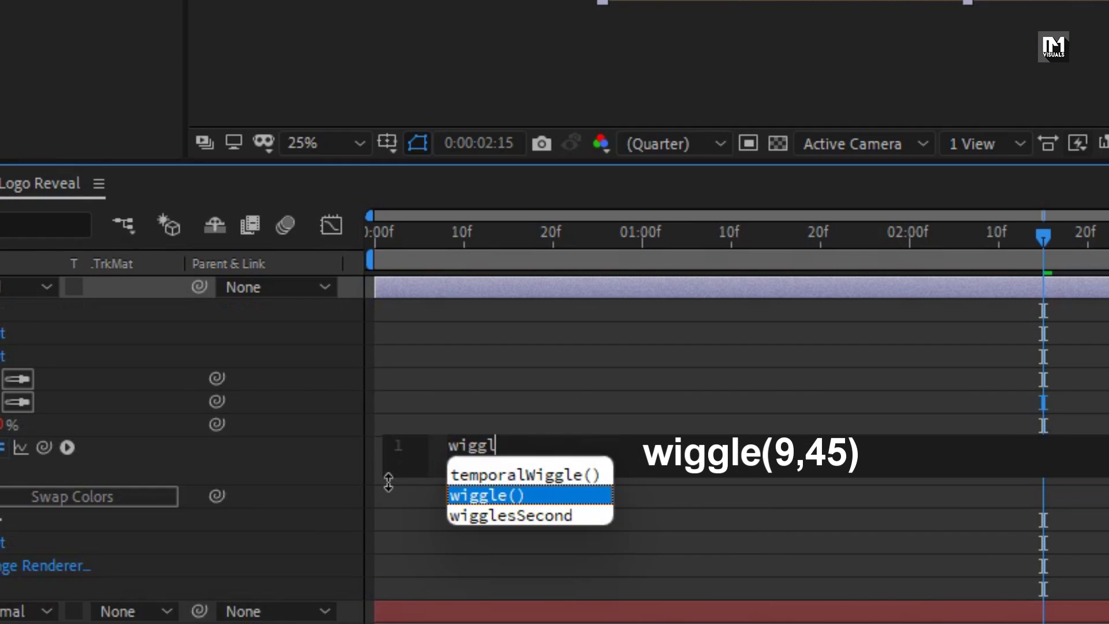
{"action": "type", "text": "e"}
{"action": "key", "text": "Return"}
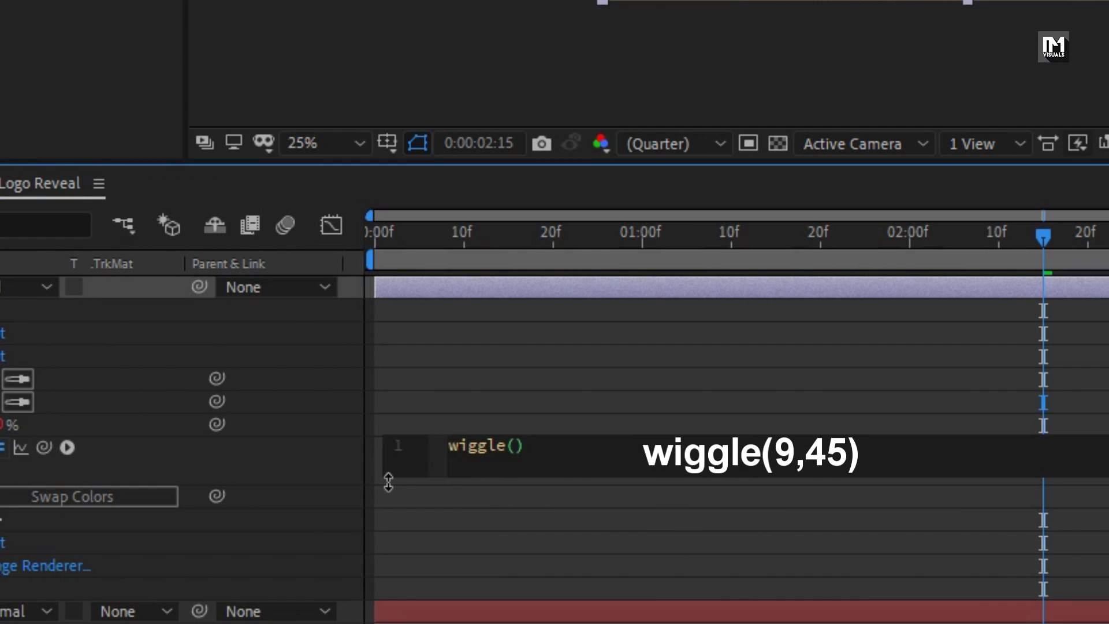
{"action": "left_click", "coordinate": [388, 483]}
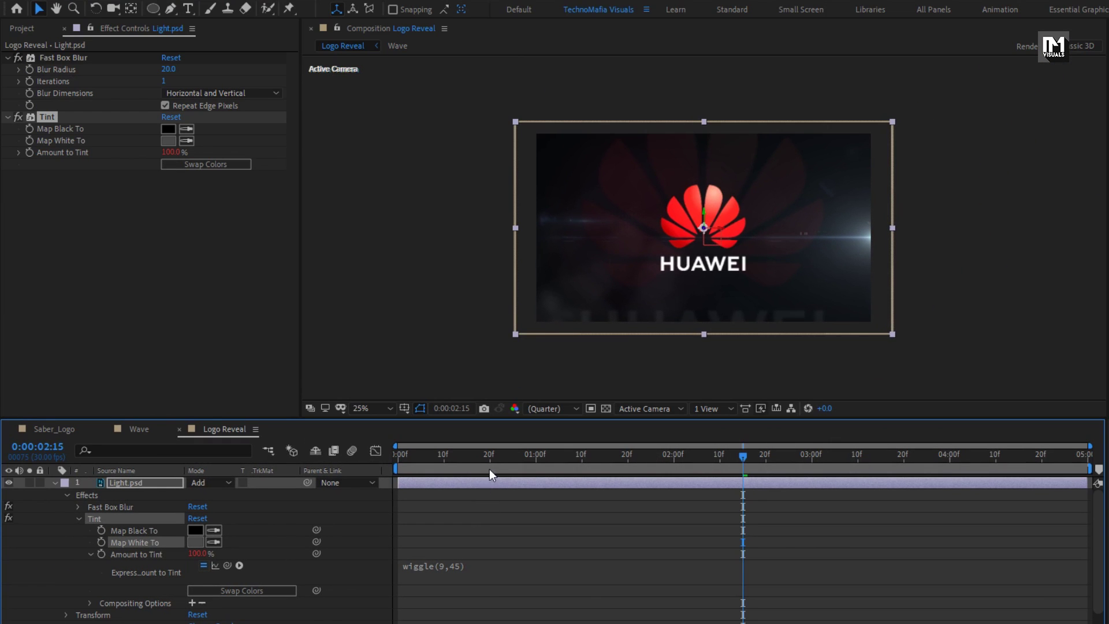
{"action": "left_click_drag", "start_coordinate": [431, 455], "coordinate": [854, 454]}
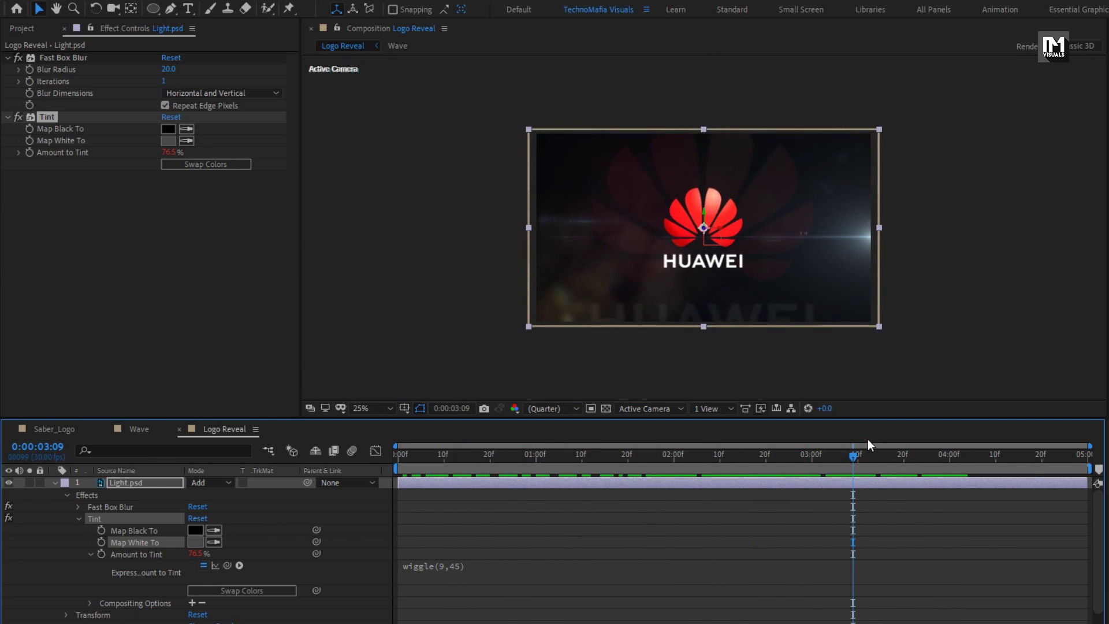
{"action": "left_click", "coordinate": [53, 483]}
{"action": "key", "text": "F2"}
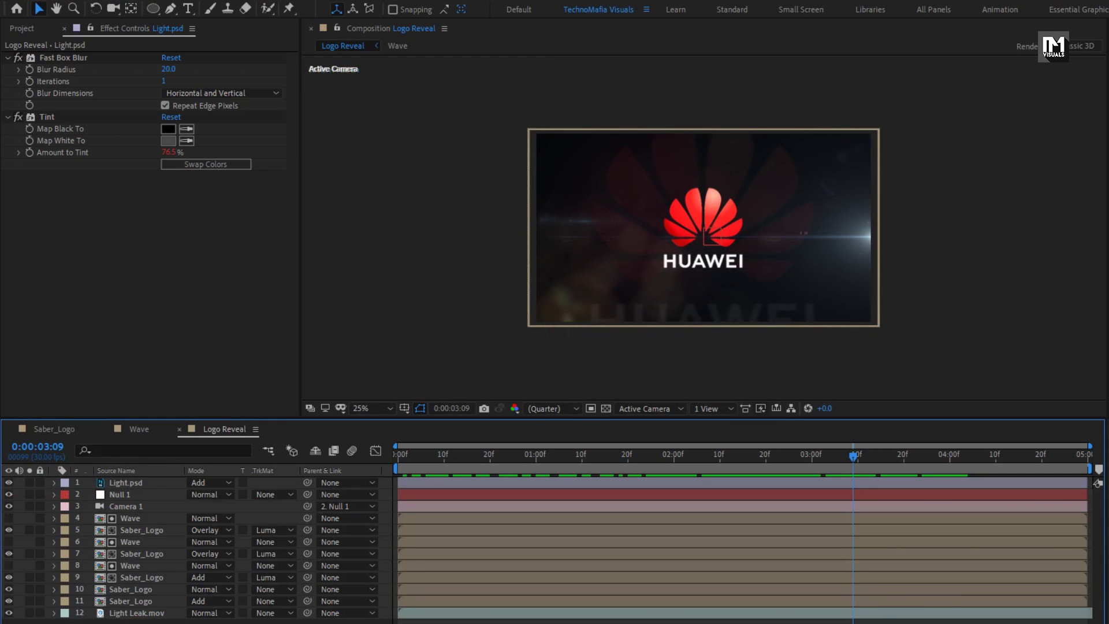
- Create an adjustment layer at the top of Logo Reveal and apply the Curves effect to it
{"action": "right_click", "coordinate": [140, 619]}
{"action": "mouse_move", "coordinate": [167, 471]}
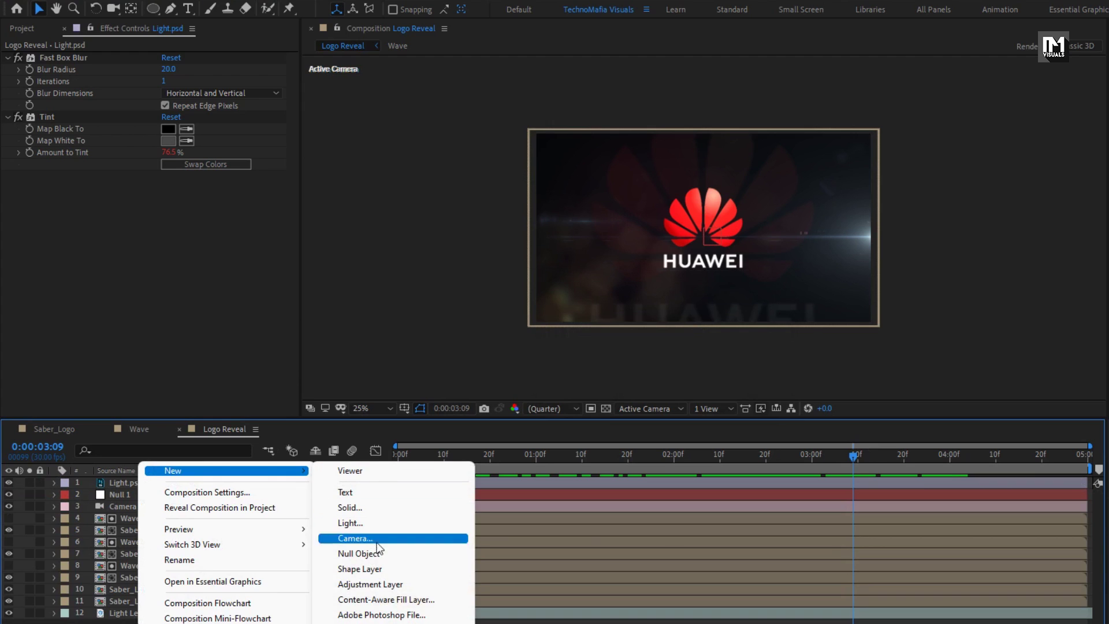
{"action": "left_click", "coordinate": [369, 584]}
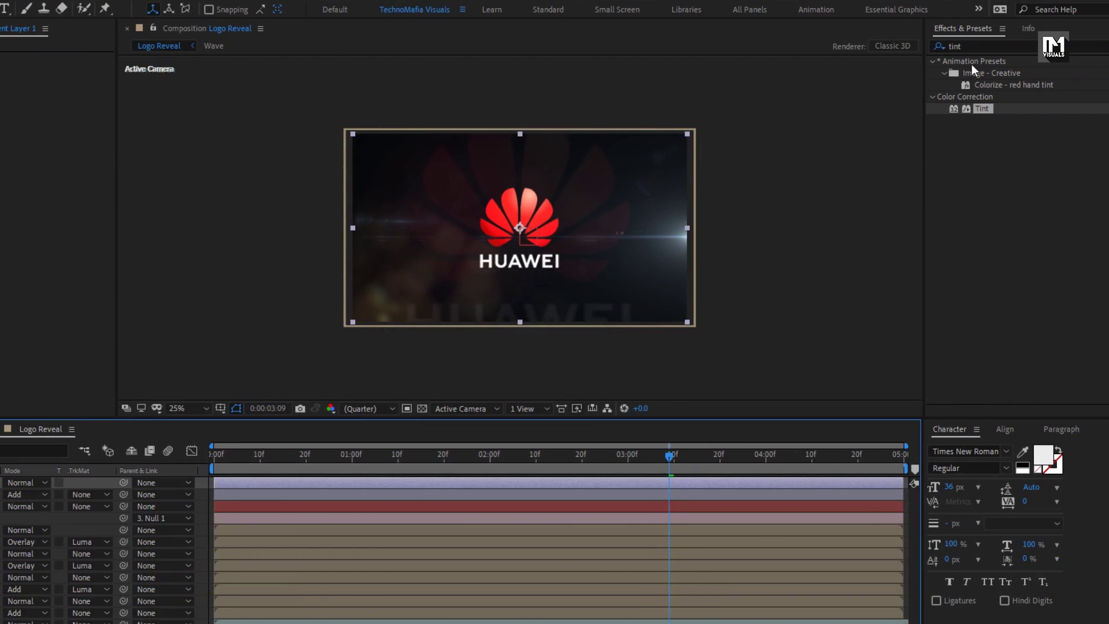
{"action": "left_click", "coordinate": [955, 46]}
{"action": "type", "text": "curv"}
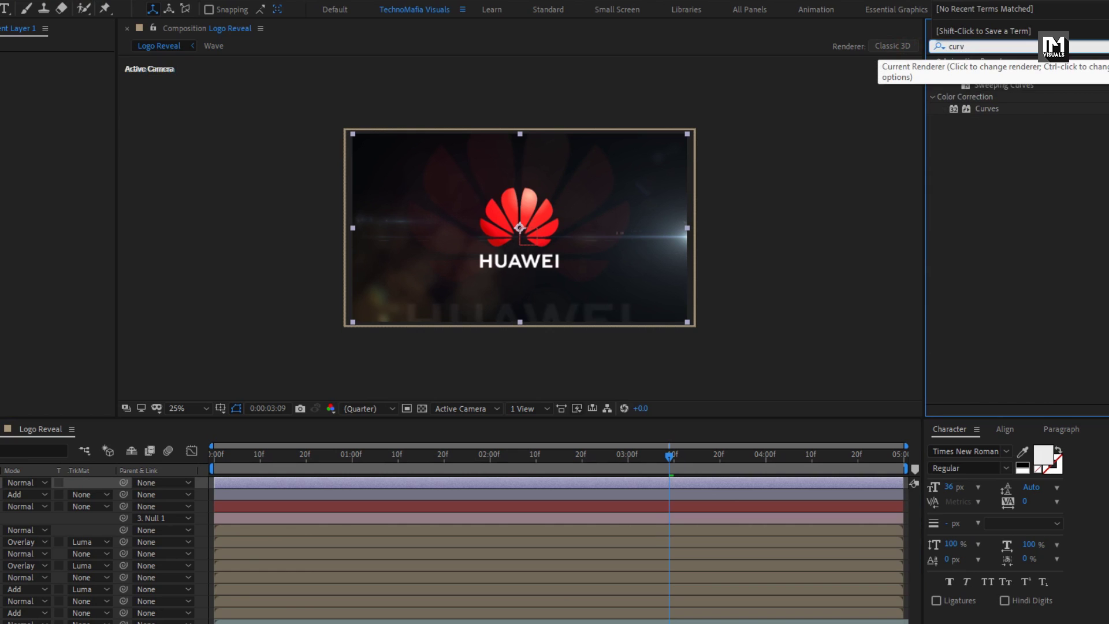
{"action": "double_click", "coordinate": [988, 109]}
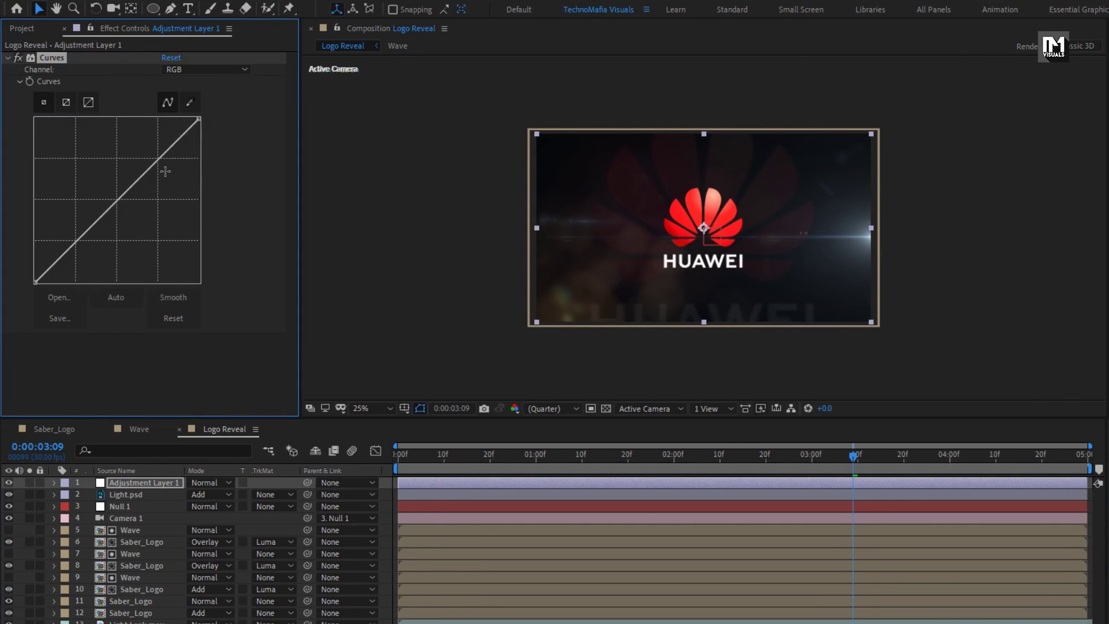
- Bend the RGB curve slightly below the diagonal with one point in the shadows and one in the upper midtones
{"action": "left_click_drag", "start_coordinate": [113, 197], "coordinate": [110, 212]}
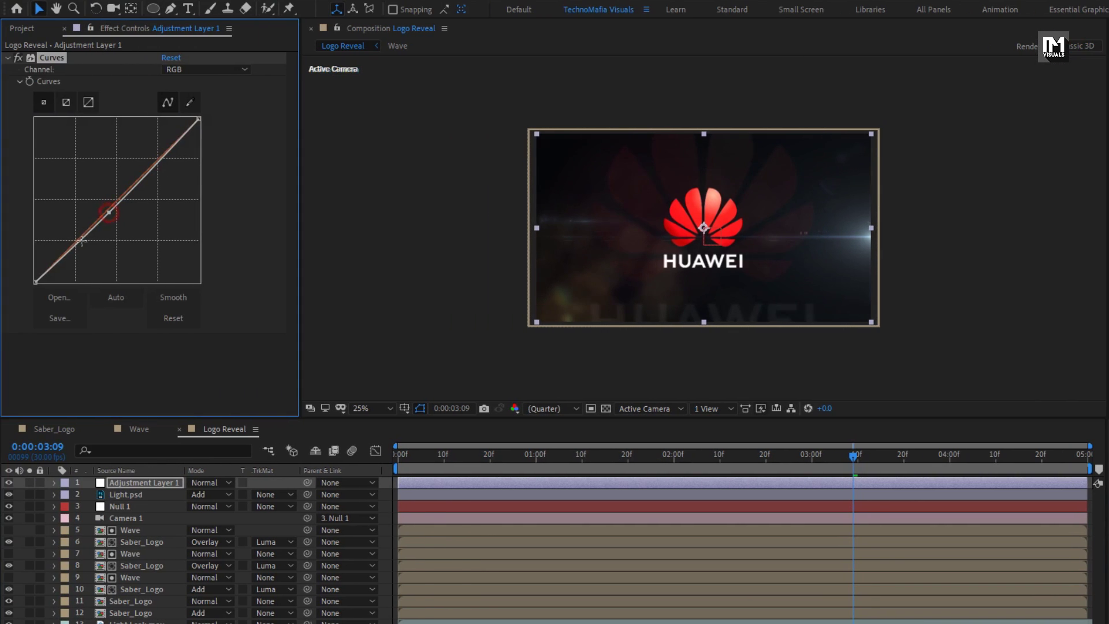
{"action": "left_click", "coordinate": [71, 250]}
{"action": "left_click_drag", "start_coordinate": [71, 250], "coordinate": [70, 255]}
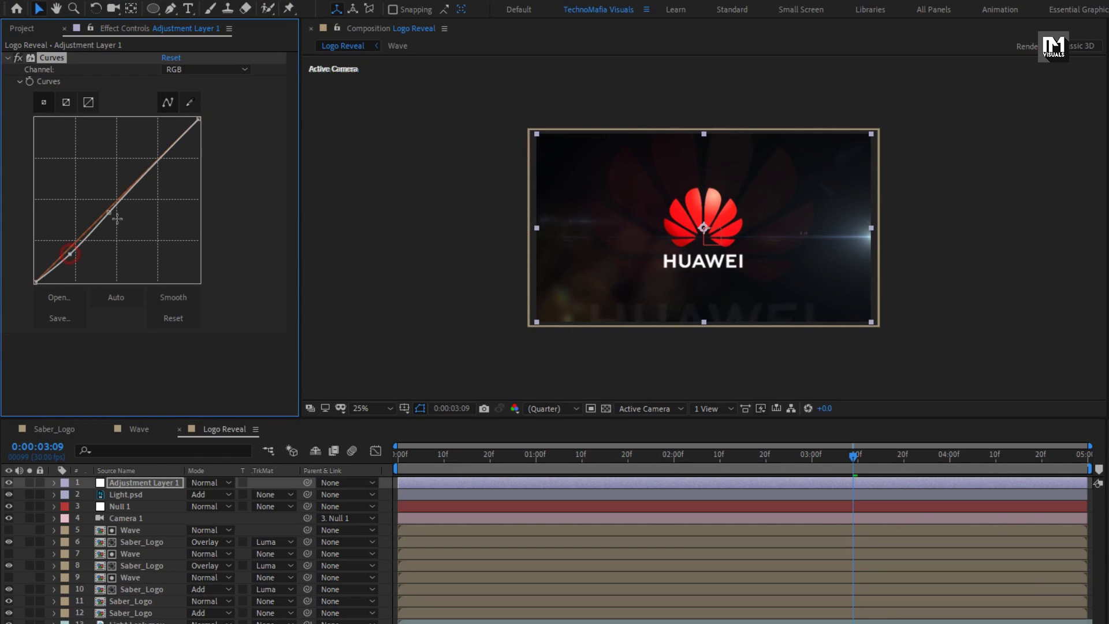
{"action": "left_click_drag", "start_coordinate": [112, 213], "coordinate": [147, 179]}
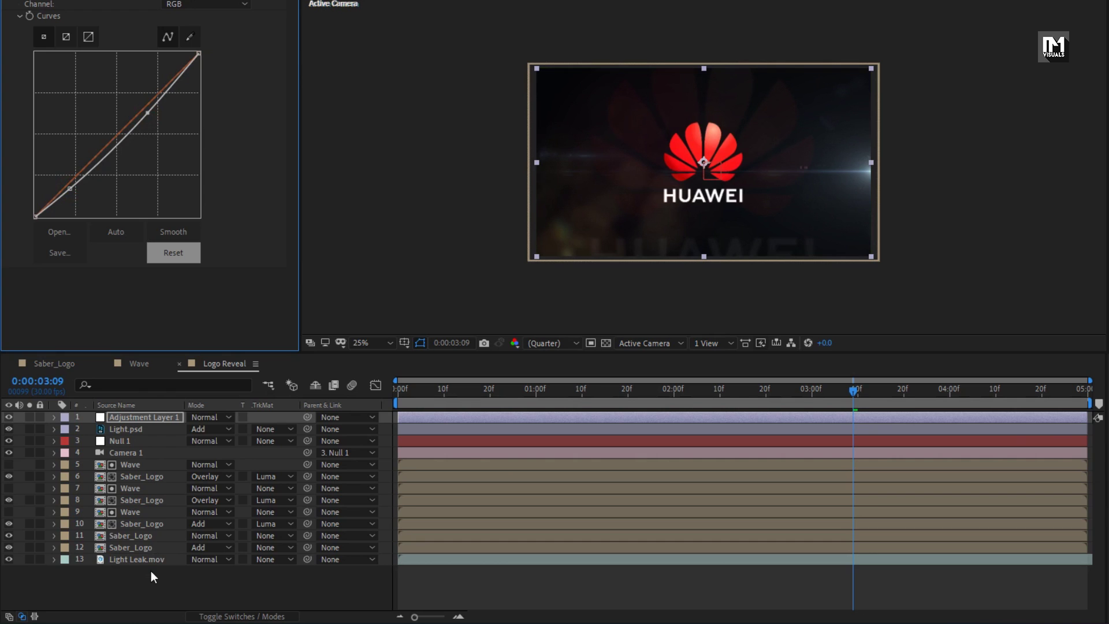
- Create a second adjustment layer above the Curves layer and apply Optics Compensation to it
{"action": "right_click", "coordinate": [151, 574]}
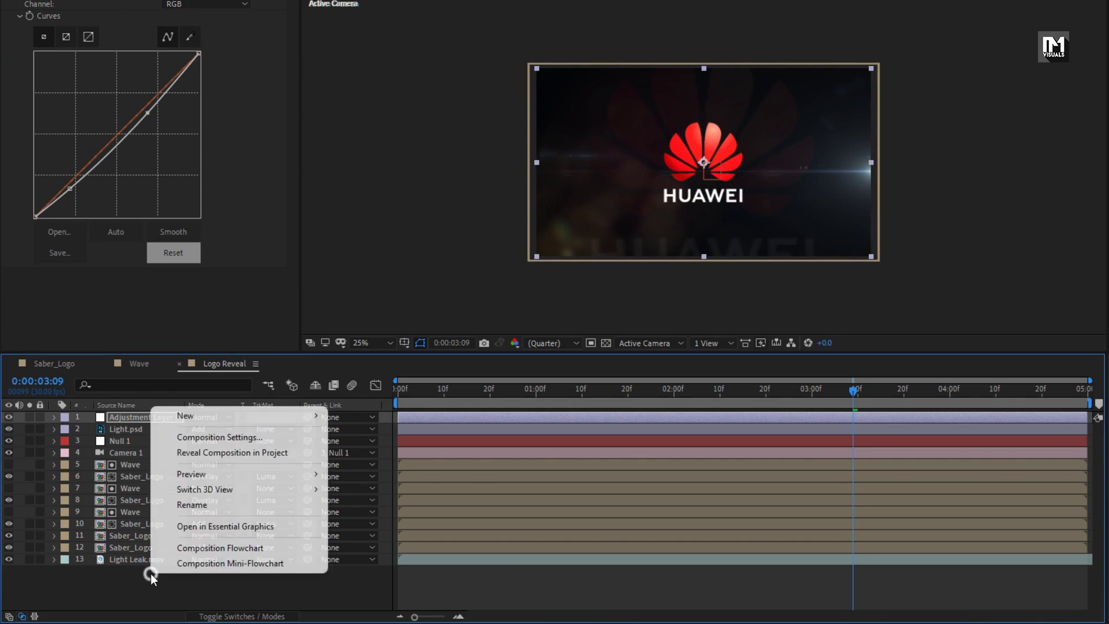
{"action": "mouse_move", "coordinate": [193, 419]}
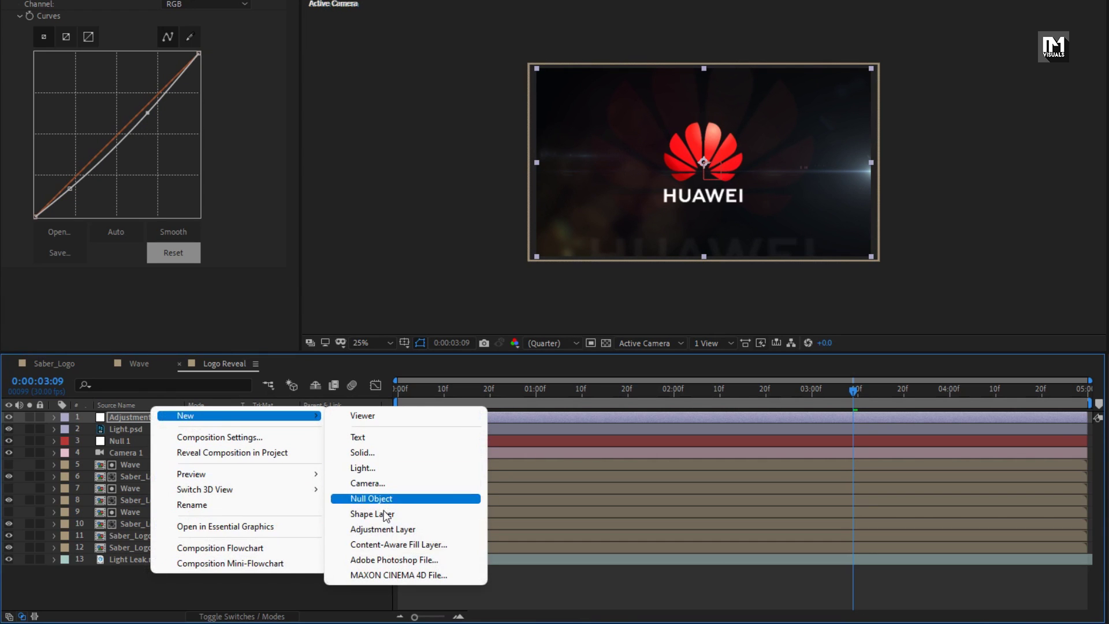
{"action": "left_click", "coordinate": [384, 529]}
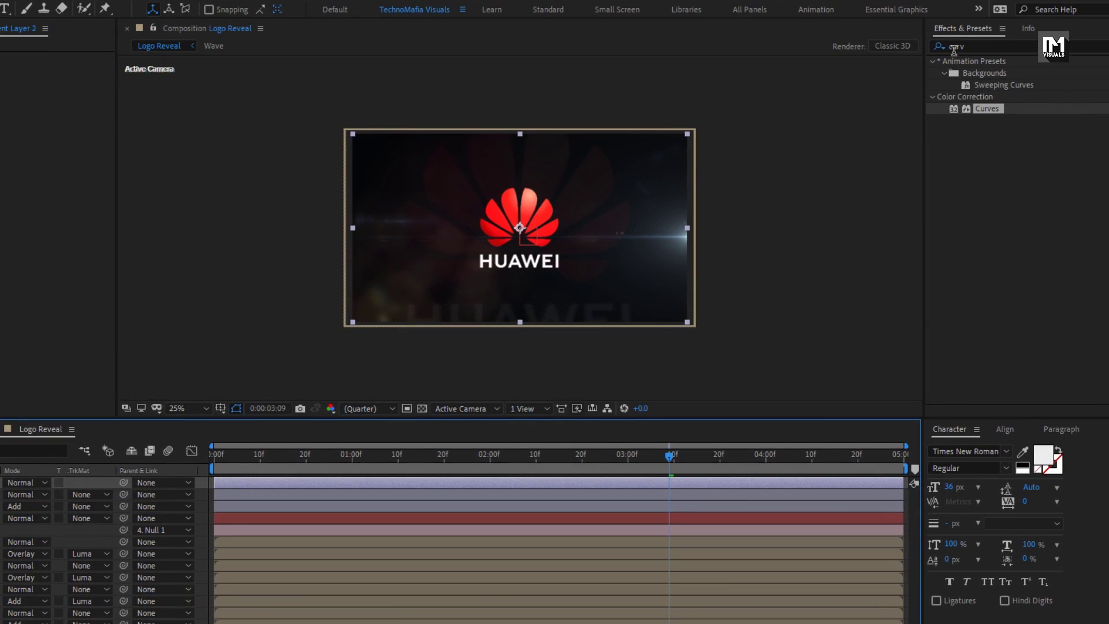
{"action": "left_click", "coordinate": [959, 46]}
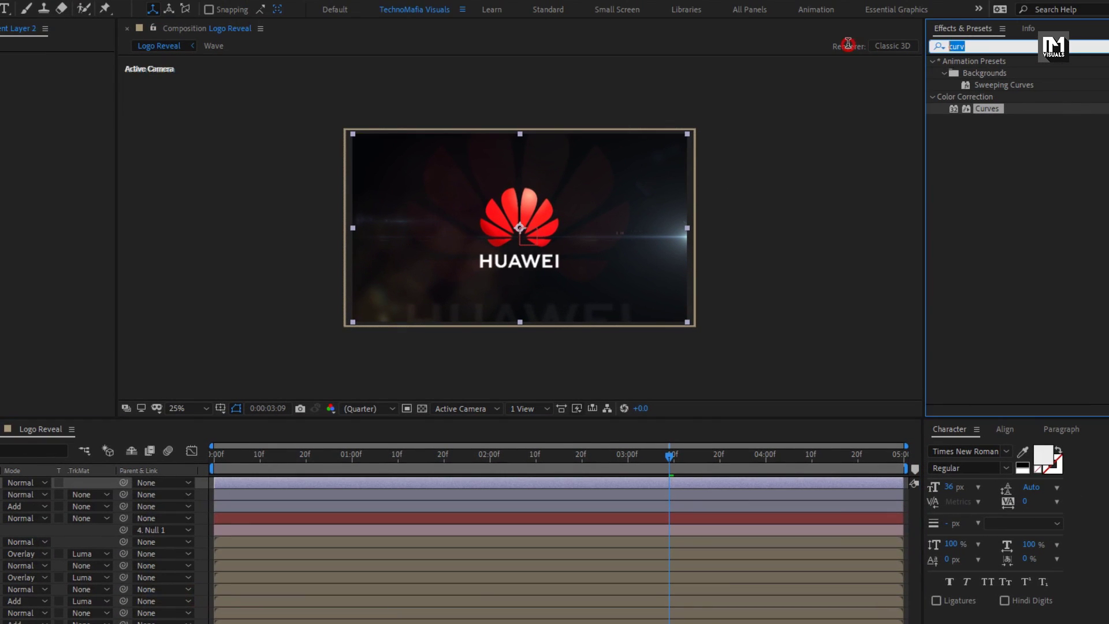
{"action": "type", "text": "opt"}
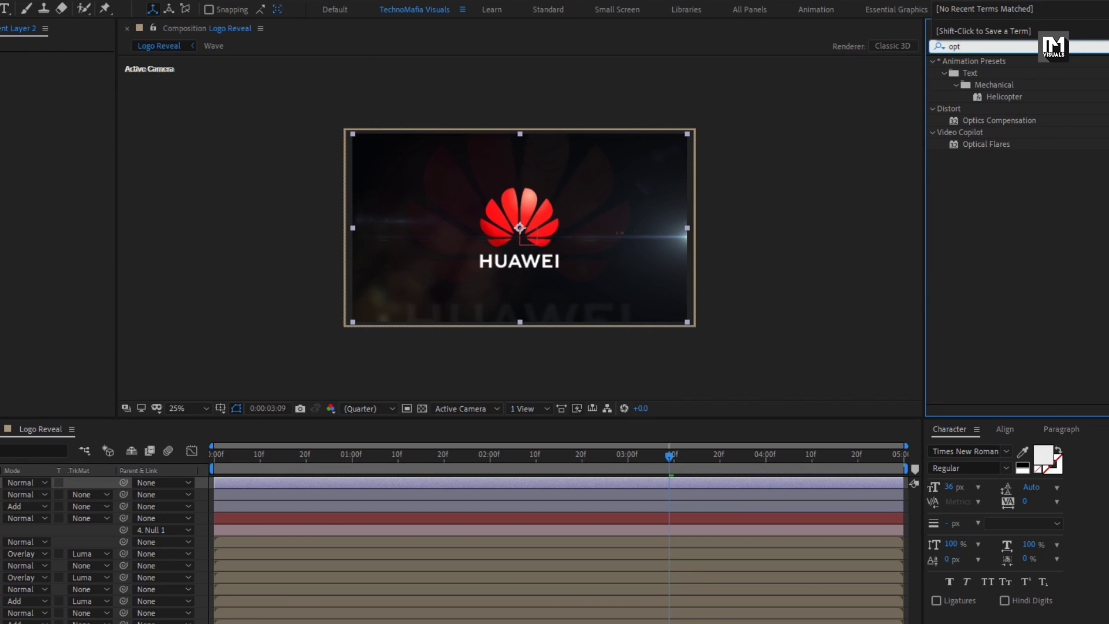
{"action": "double_click", "coordinate": [999, 121]}
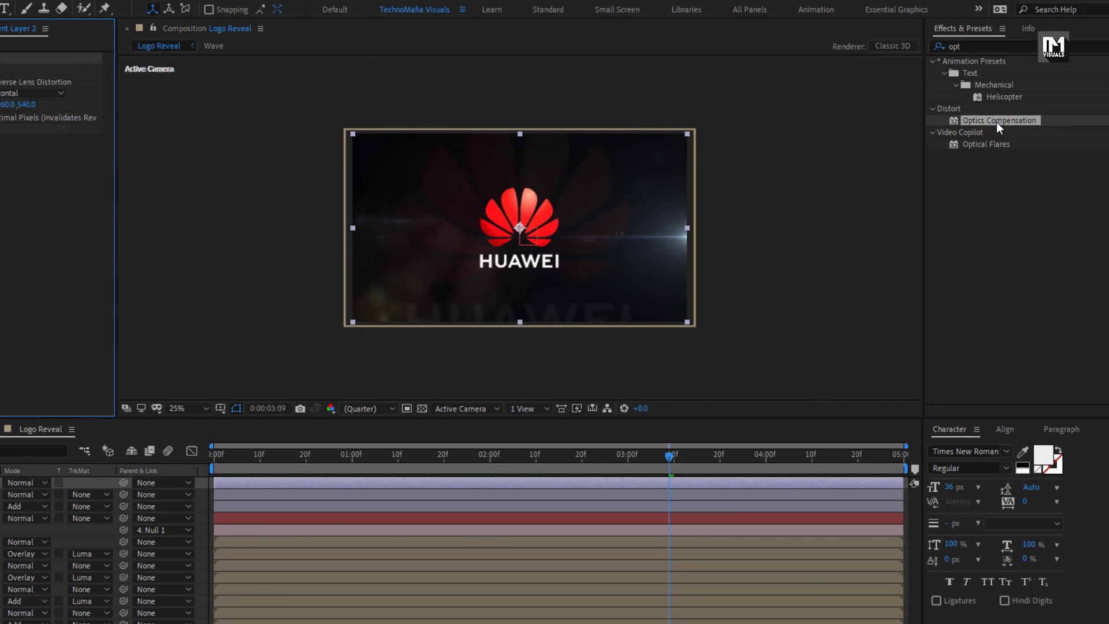
- Keyframe Optics Compensation's Field Of View from 100 at the first frame to 0 at 0:00:03:00, and enable Reverse Lens Distortion
{"action": "left_click", "coordinate": [576, 456]}
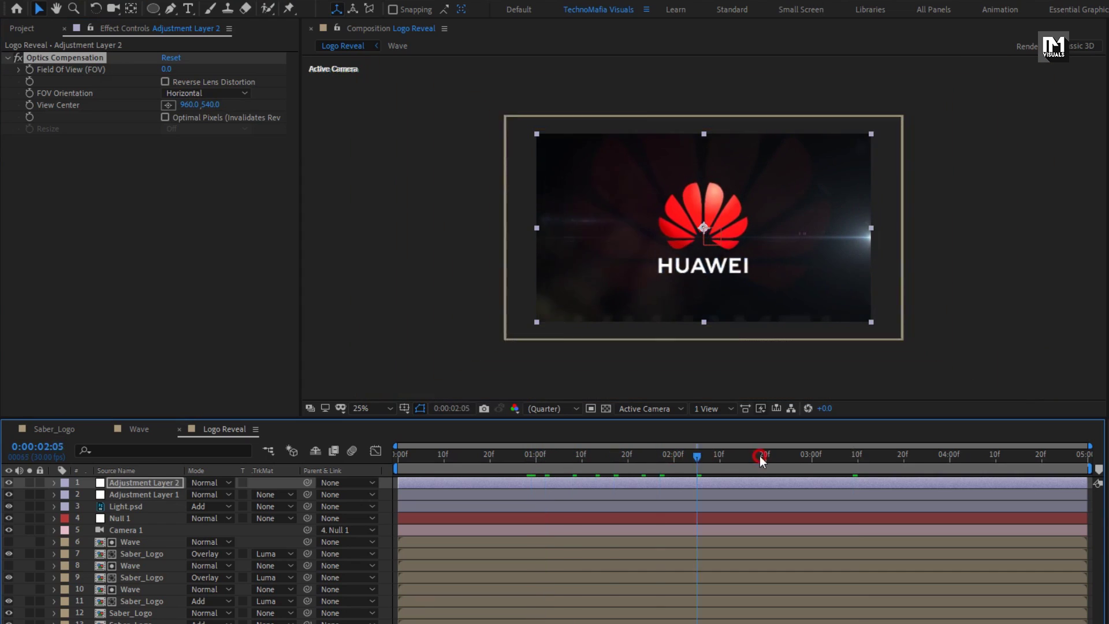
{"action": "left_click_drag", "start_coordinate": [760, 457], "coordinate": [812, 459]}
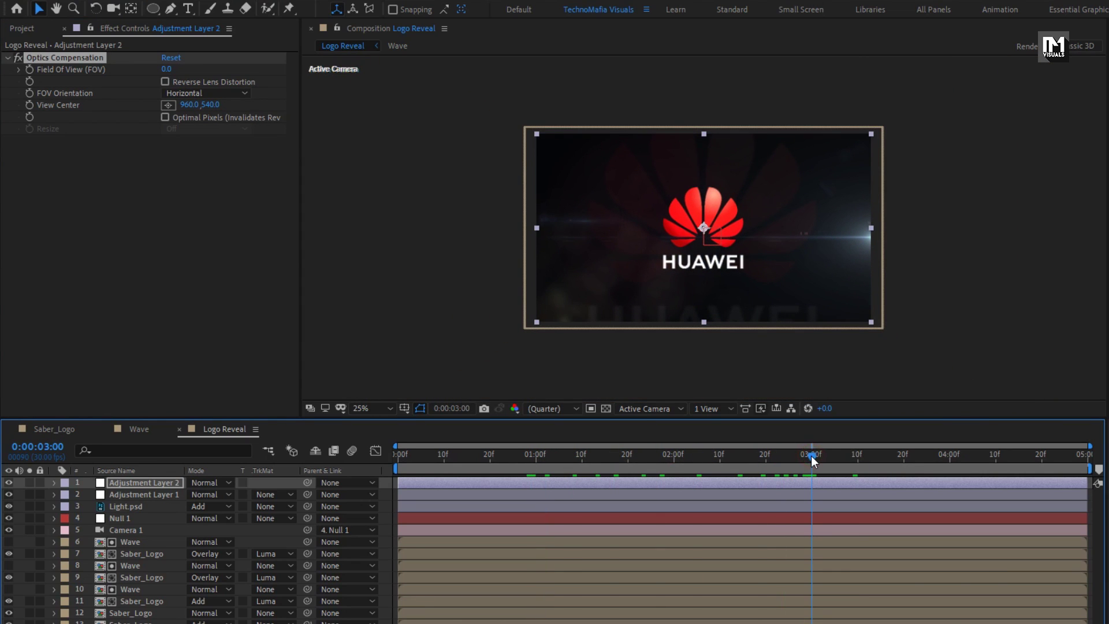
{"action": "left_click", "coordinate": [33, 70]}
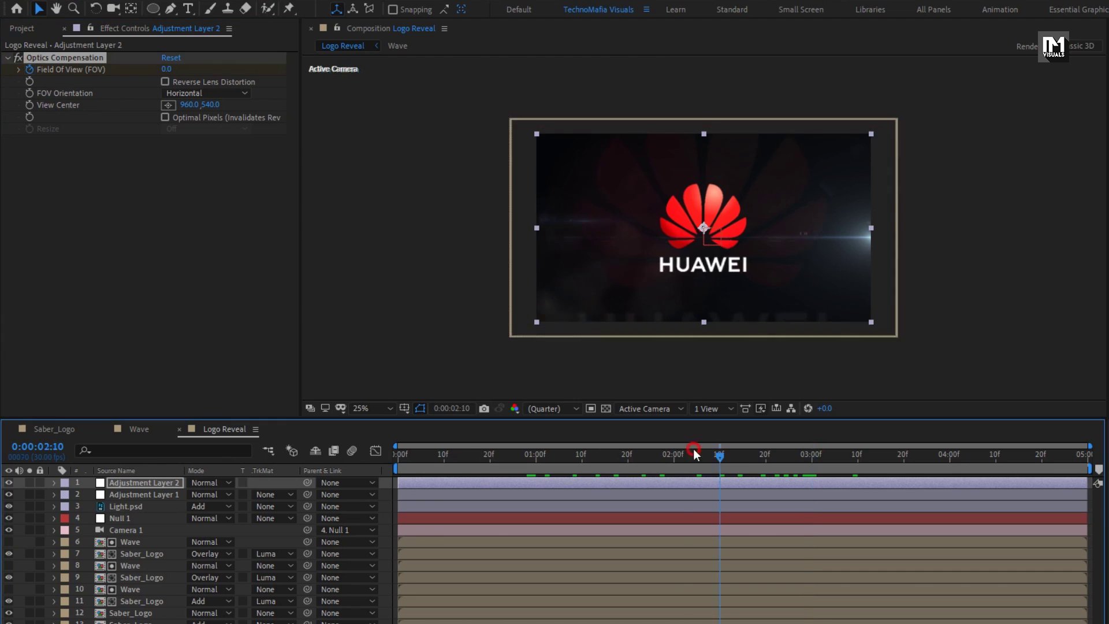
{"action": "left_click", "coordinate": [369, 443]}
{"action": "key", "text": "Home"}
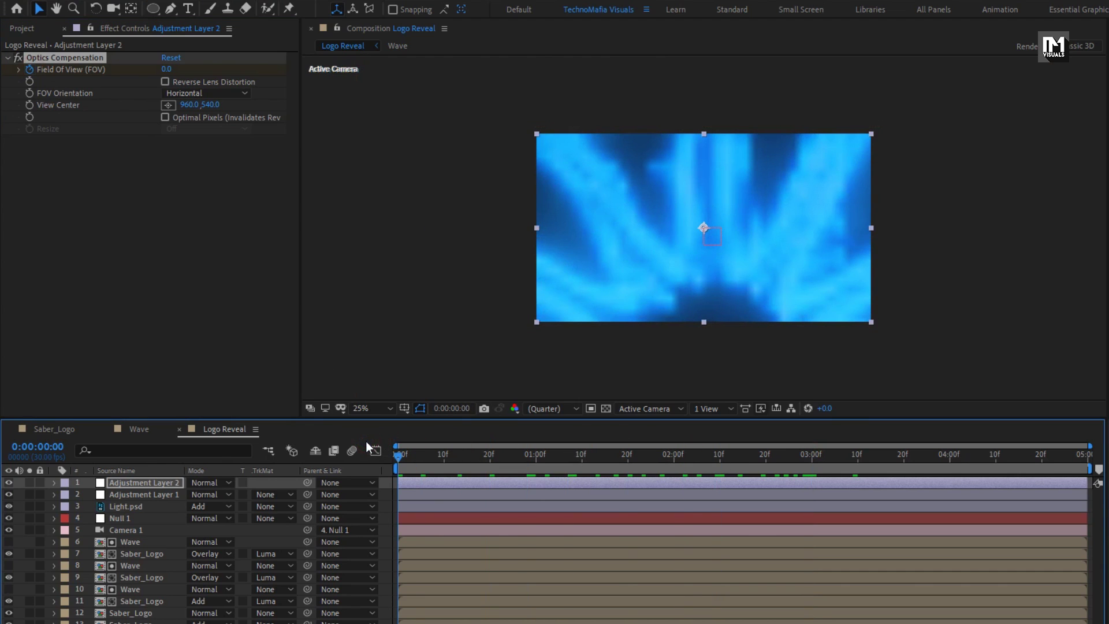
{"action": "left_click", "coordinate": [166, 69]}
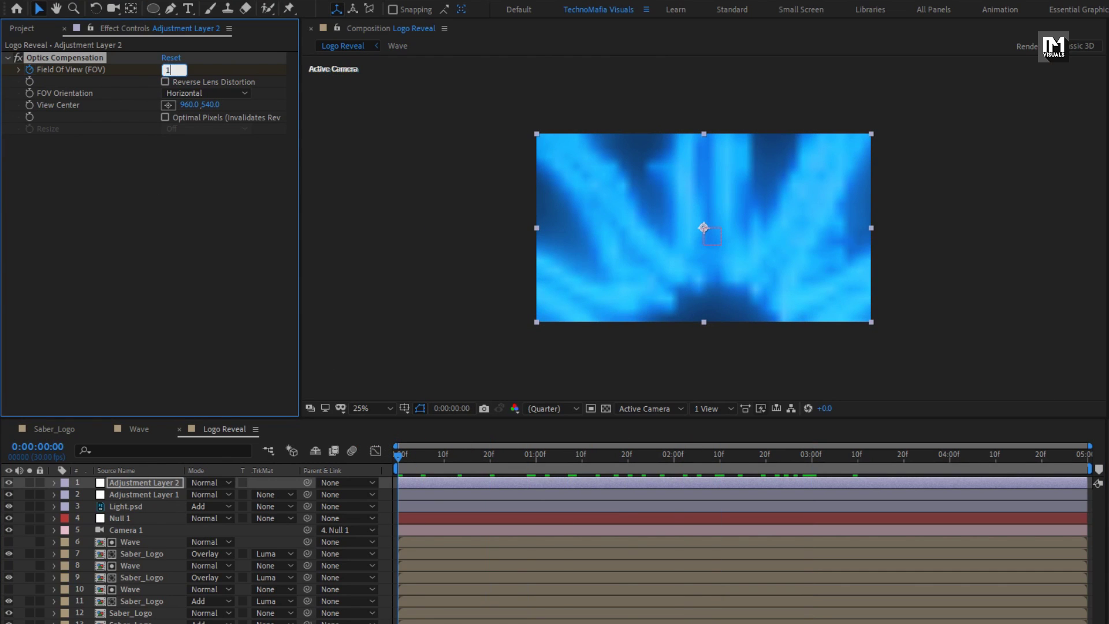
{"action": "type", "text": "100"}
{"action": "key", "text": "Return"}
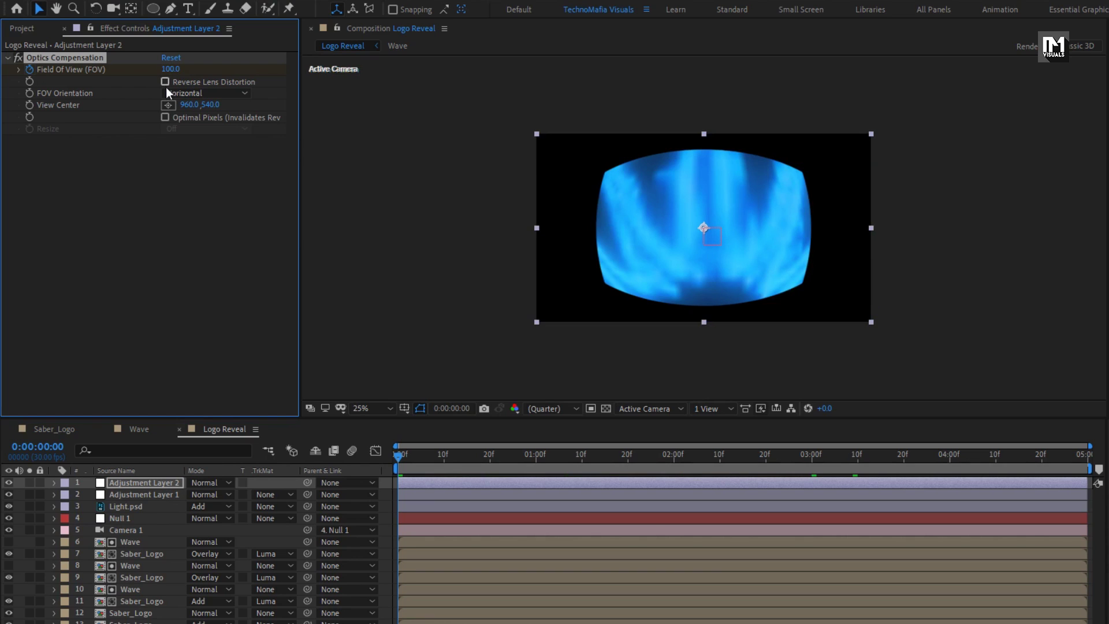
{"action": "left_click", "coordinate": [165, 82]}
- Reveal the Field Of View keyframes on Adjustment Layer 2 and apply Easy Ease to both
{"action": "key", "text": "u"}
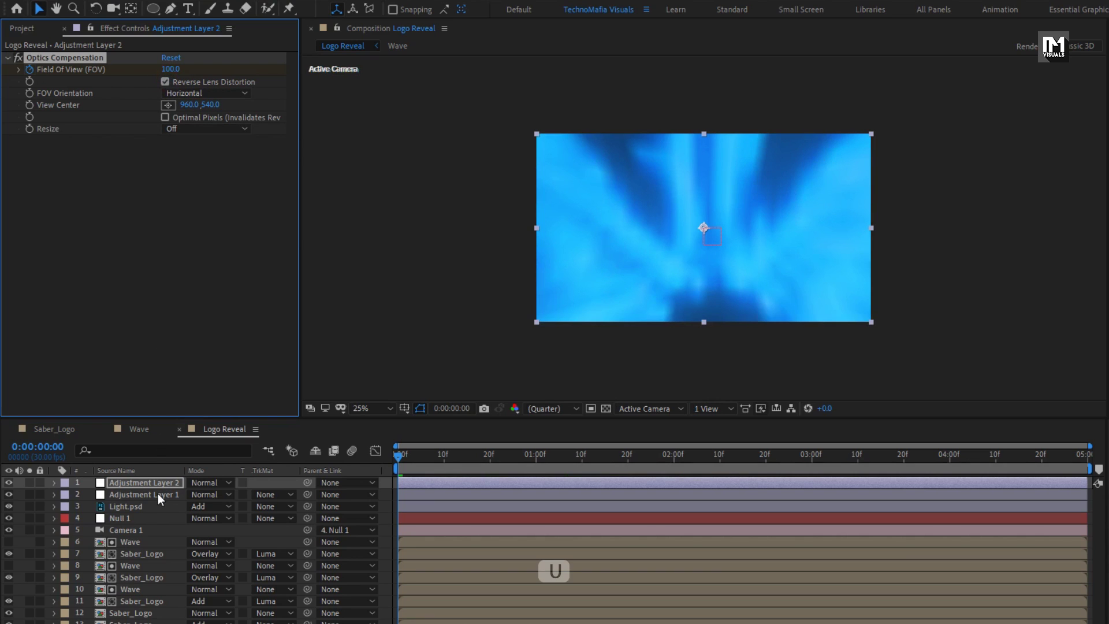
{"action": "left_click", "coordinate": [155, 484]}
{"action": "key", "text": "u"}
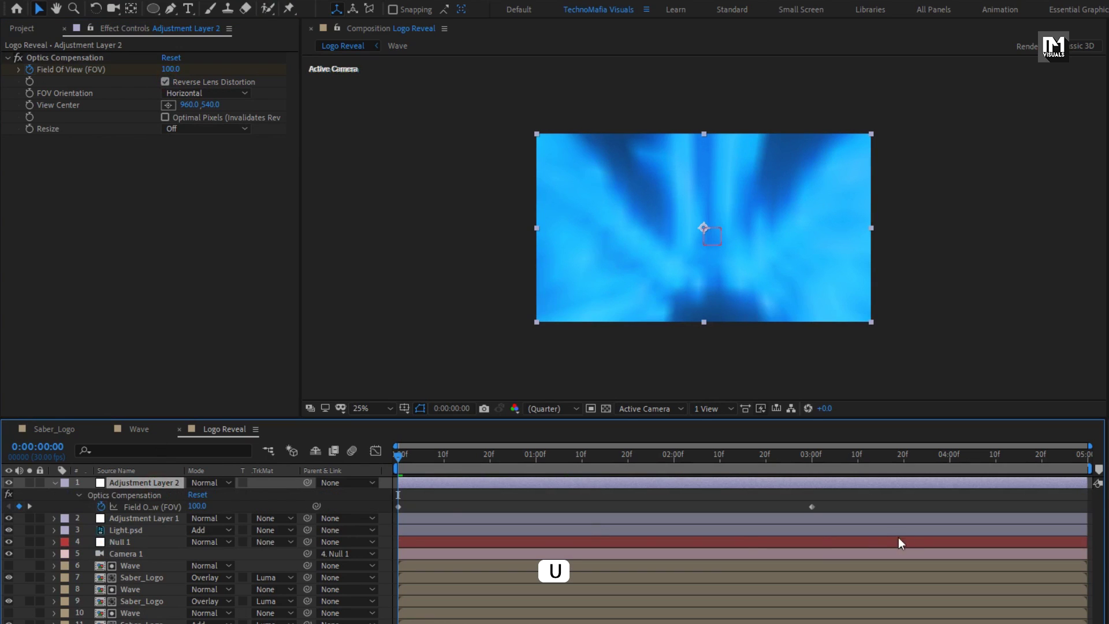
{"action": "left_click_drag", "start_coordinate": [827, 507], "coordinate": [396, 511]}
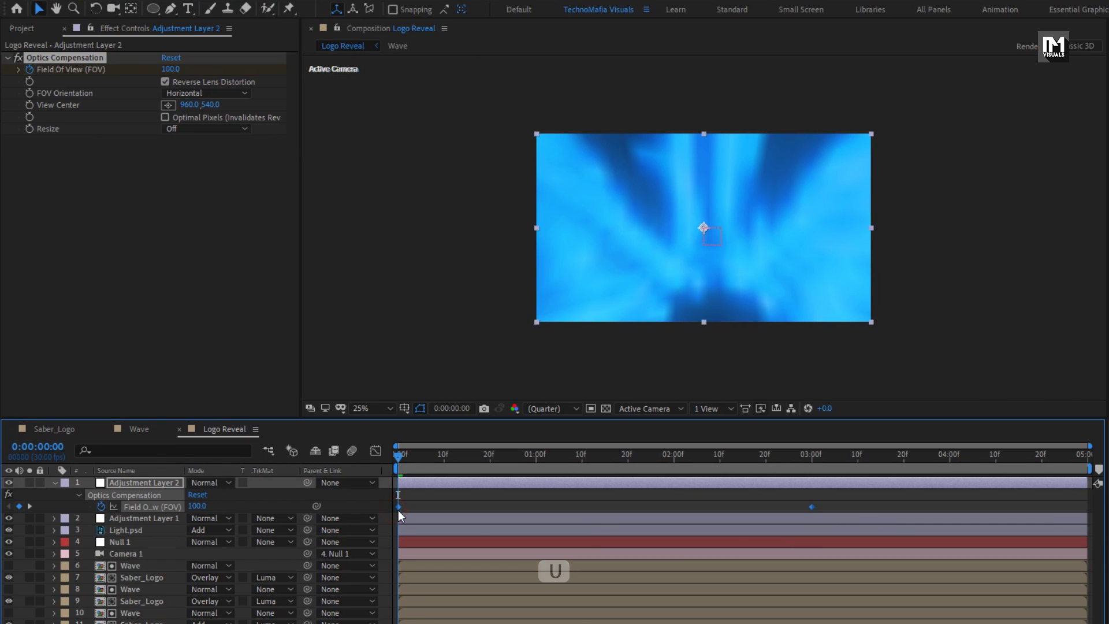
{"action": "right_click", "coordinate": [398, 511]}
{"action": "mouse_move", "coordinate": [462, 498]}
{"action": "left_click", "coordinate": [584, 539]}
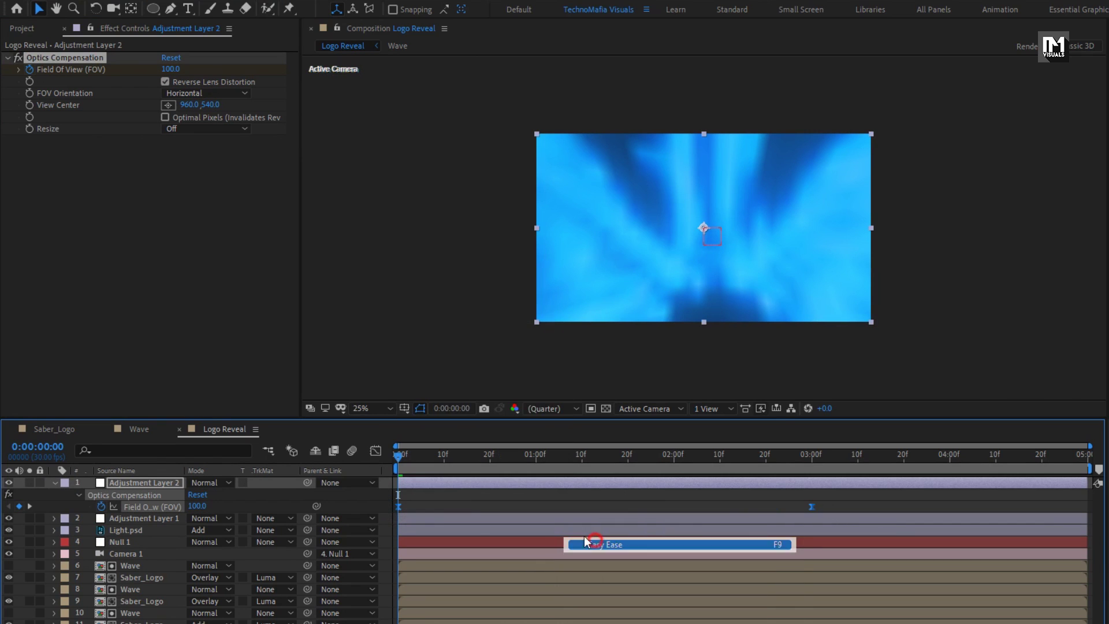
- Reshape the Field Of View speed graph to peak early with a long ease-out toward three seconds, and collapse the layer
{"action": "left_click", "coordinate": [375, 450]}
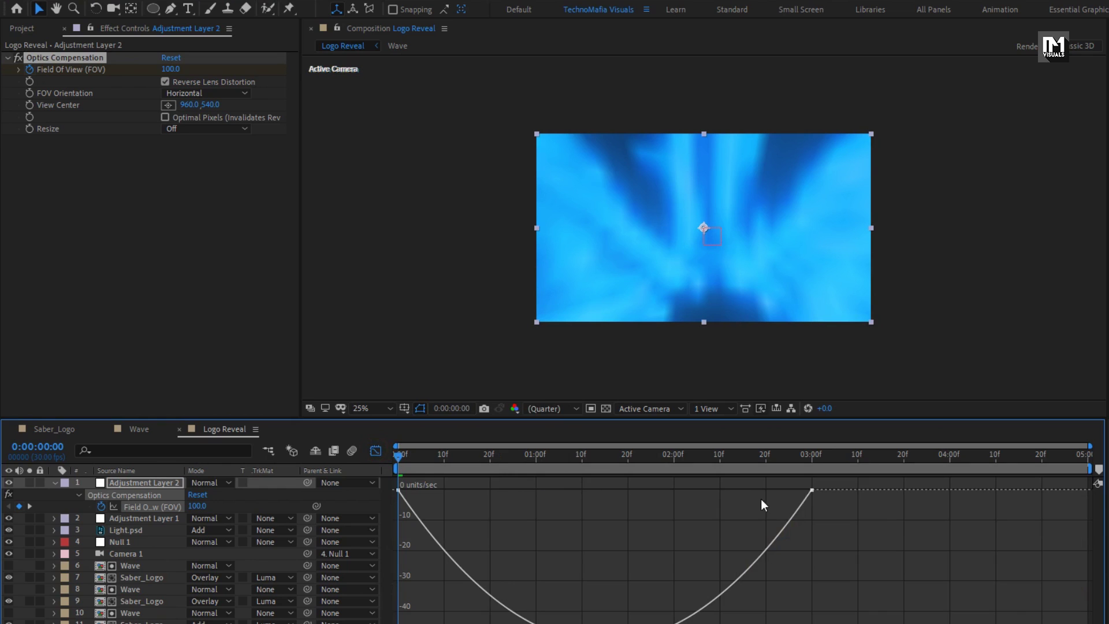
{"action": "left_click_drag", "start_coordinate": [689, 490], "coordinate": [473, 486]}
{"action": "mouse_move", "coordinate": [407, 462]}
{"action": "left_mouse_down"}
{"action": "mouse_move", "coordinate": [610, 465]}
{"action": "mouse_move", "coordinate": [449, 464]}
{"action": "left_mouse_up"}
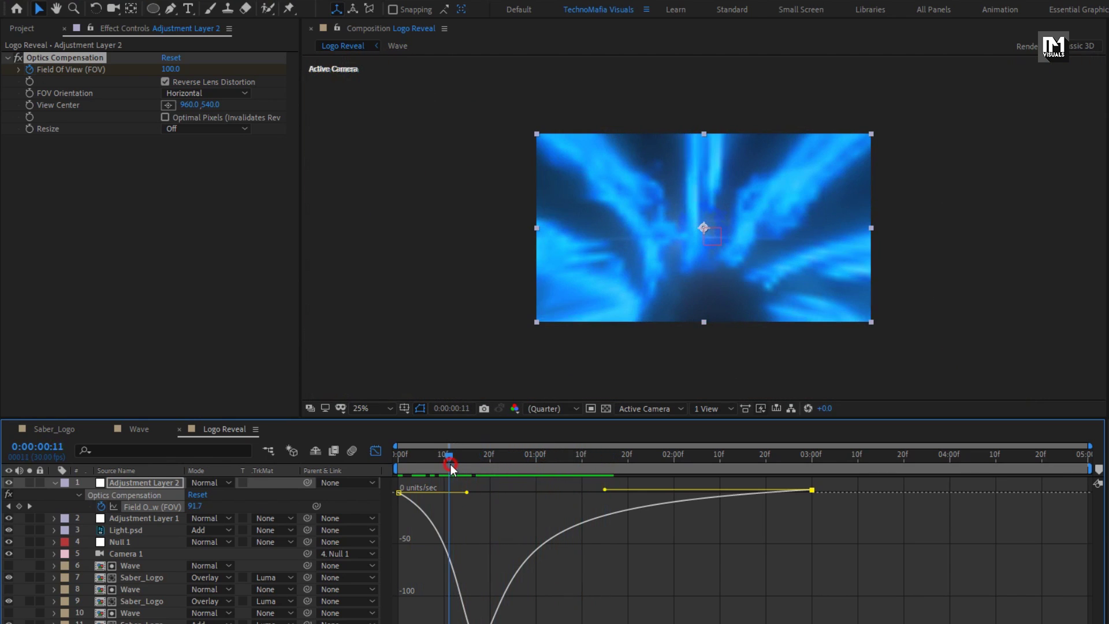
{"action": "left_click", "coordinate": [55, 482]}
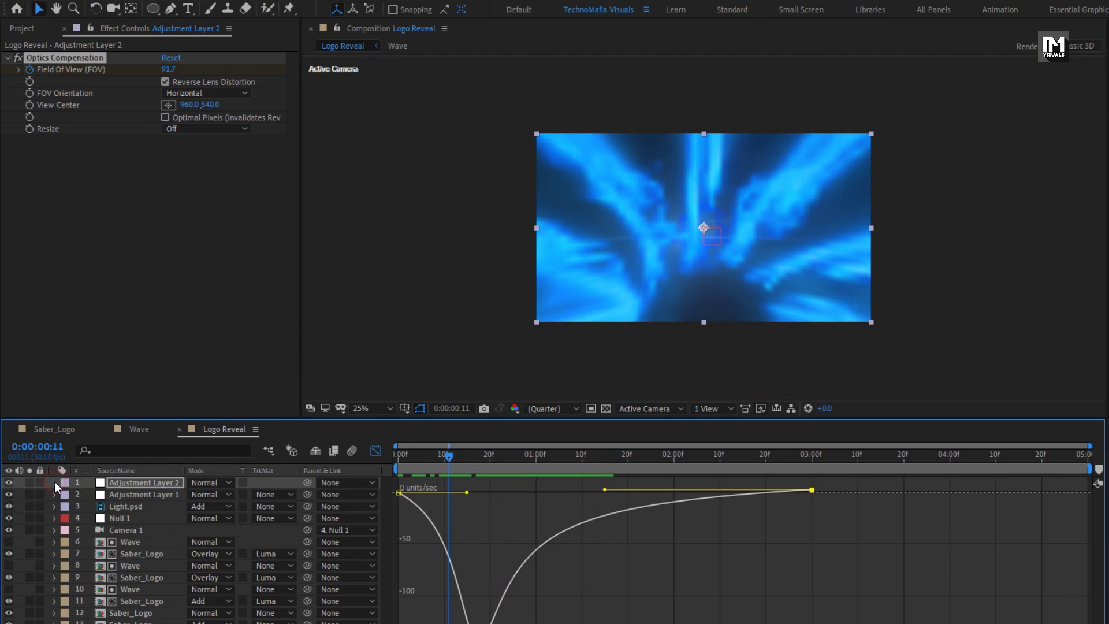
{"action": "left_click", "coordinate": [376, 451]}
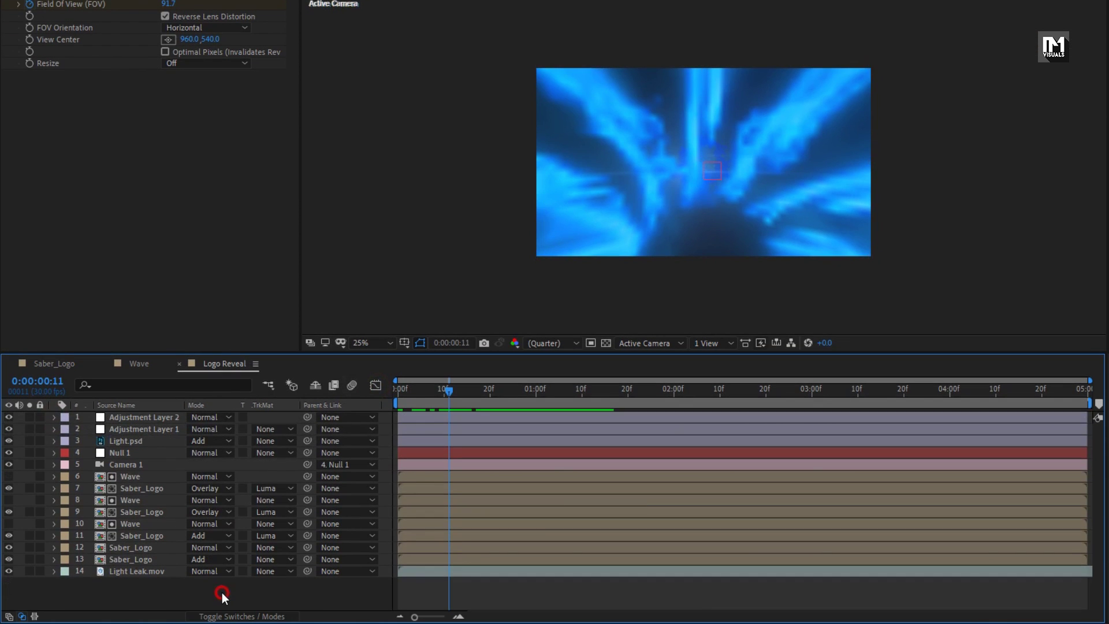
- Create a third adjustment layer at the top of Logo Reveal and apply the Stylize Glow effect to it
{"action": "right_click", "coordinate": [222, 623]}
{"action": "mouse_move", "coordinate": [269, 437]}
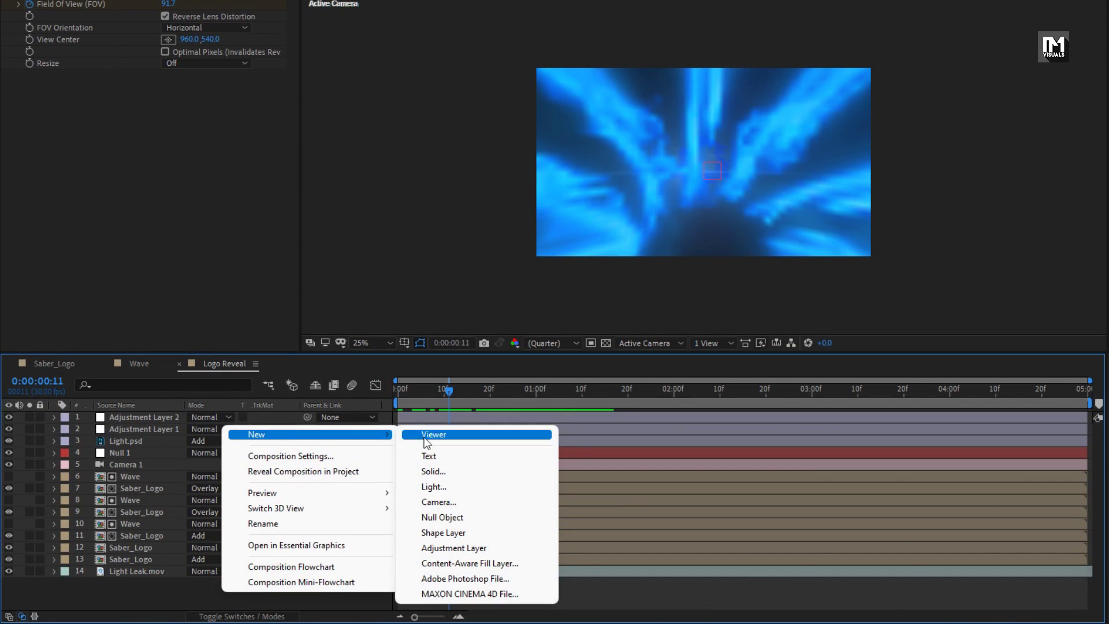
{"action": "left_click", "coordinate": [436, 548]}
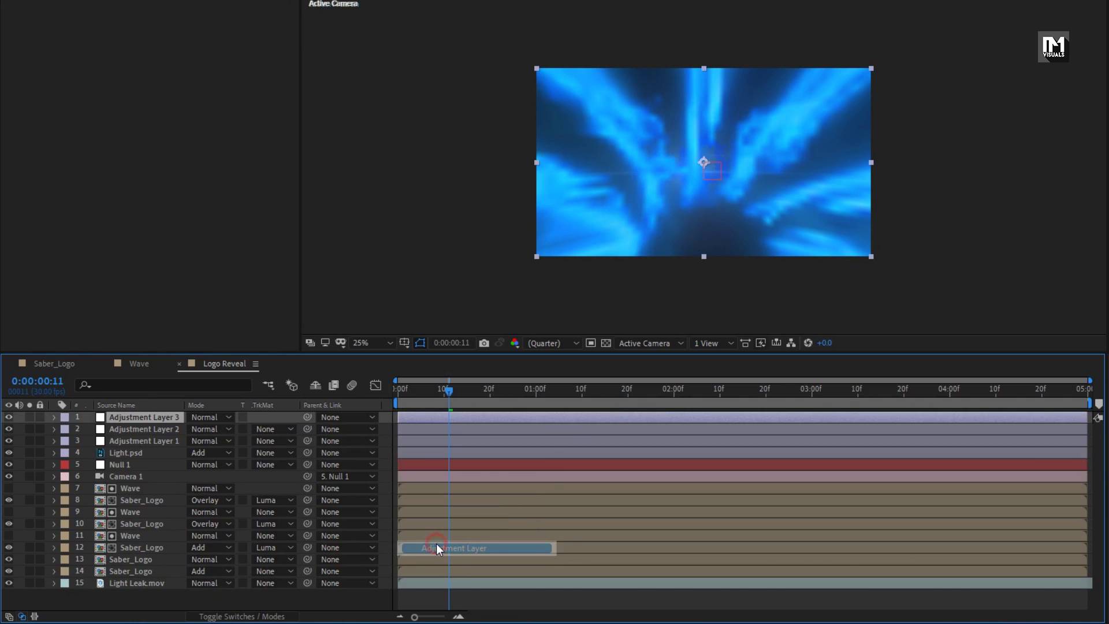
{"action": "key", "text": "ctrl+f"}
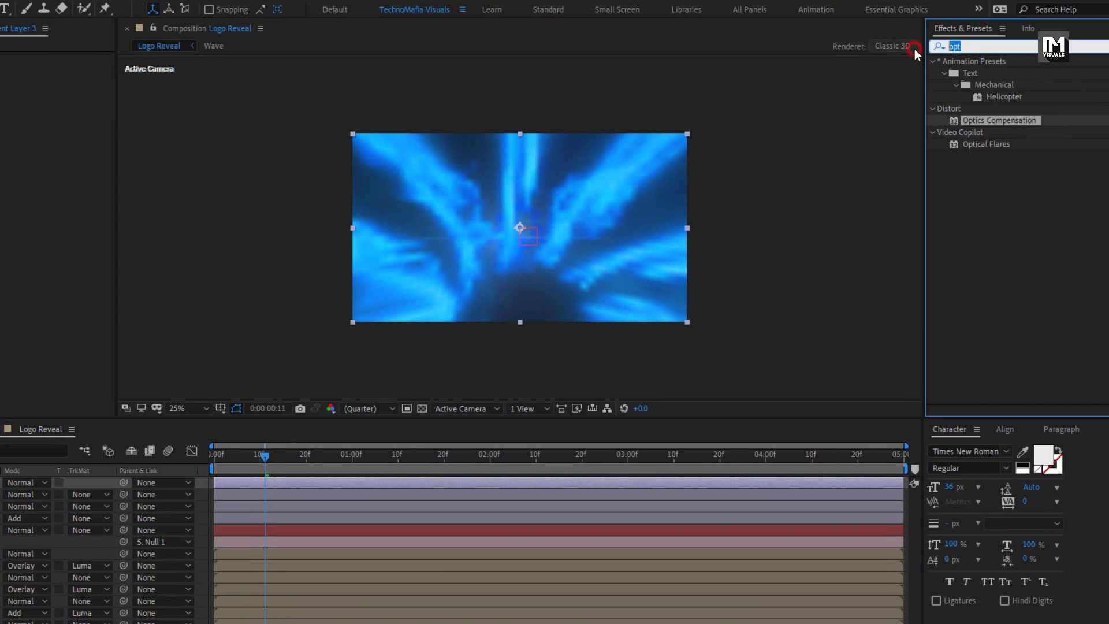
{"action": "type", "text": "glow"}
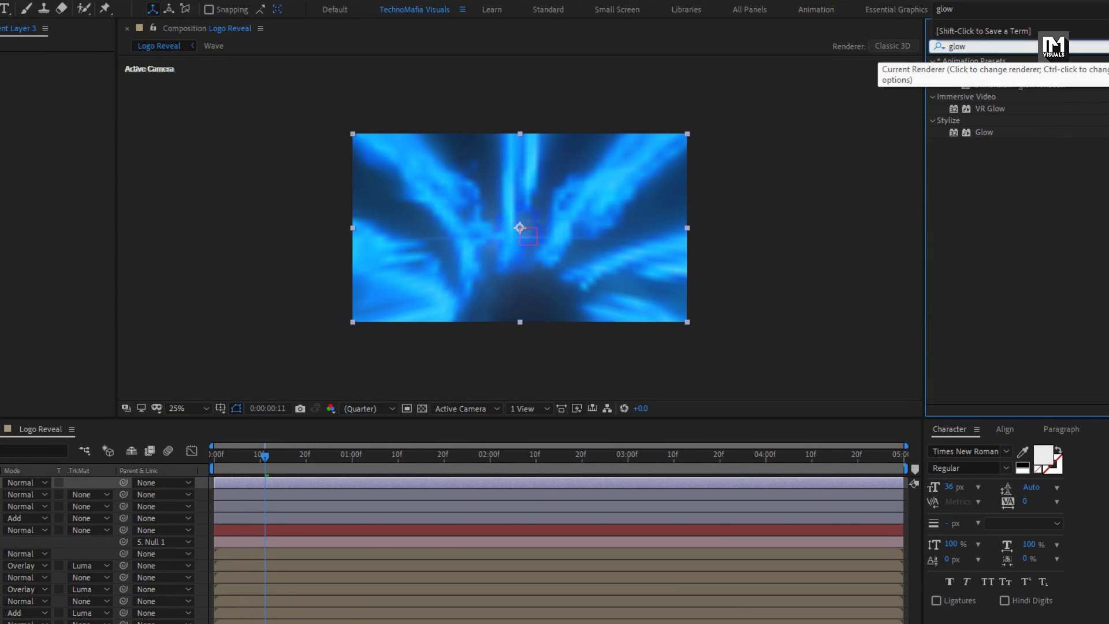
{"action": "double_click", "coordinate": [982, 132]}
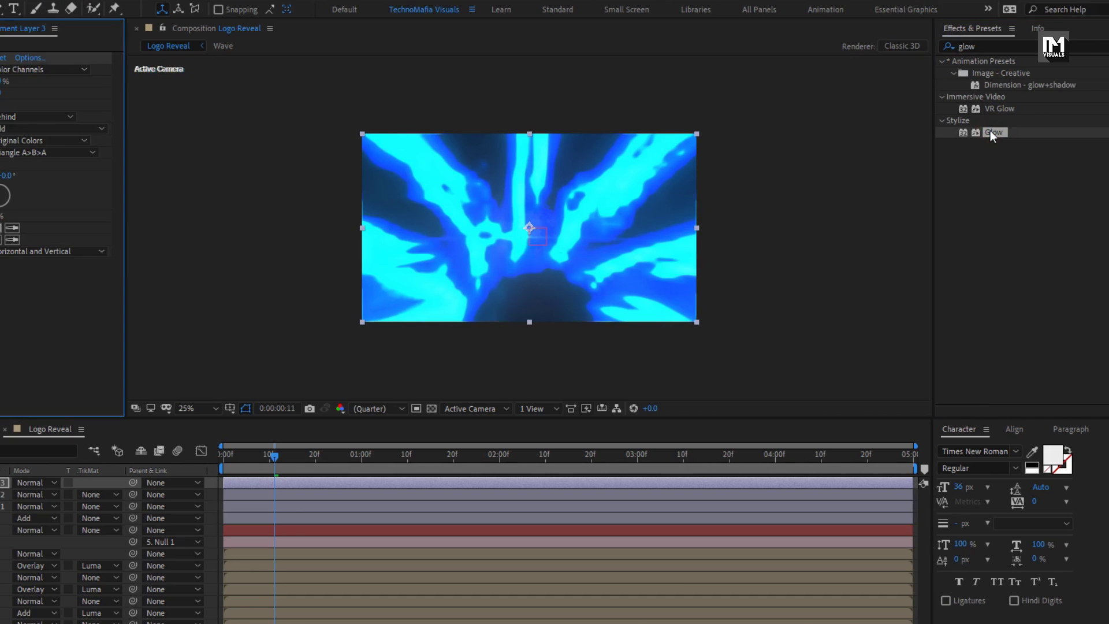
- Set Glow Threshold to 30% and keyframe Glow Radius from 35 at the first frame to 0 at 0:00:00:15
{"action": "left_click", "coordinate": [167, 78]}
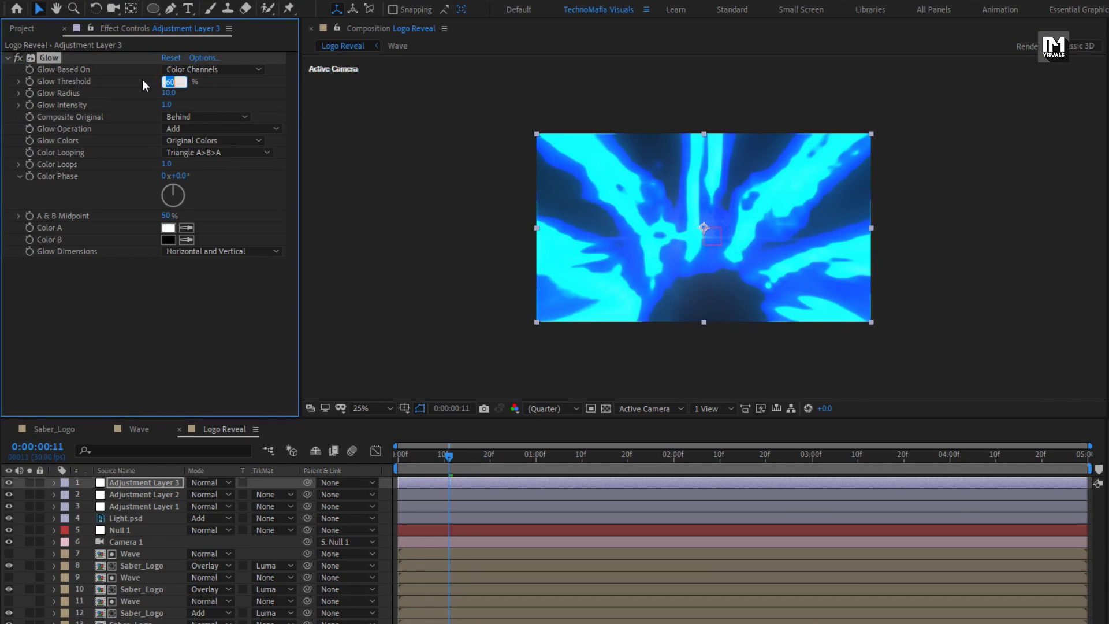
{"action": "key", "text": "Return"}
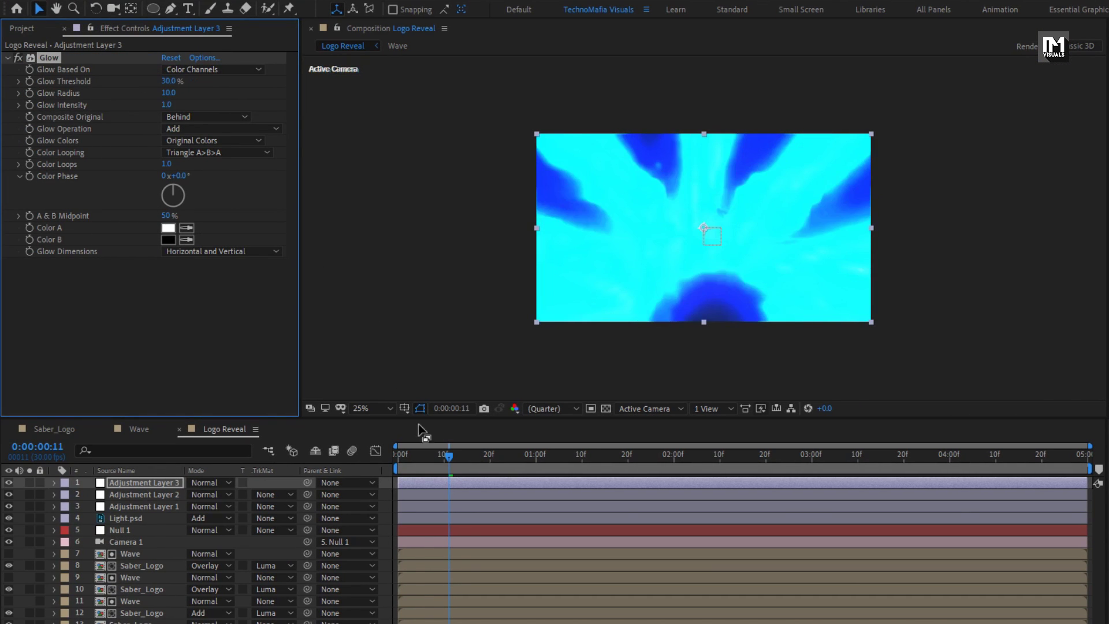
{"action": "left_click_drag", "start_coordinate": [449, 459], "coordinate": [466, 459]}
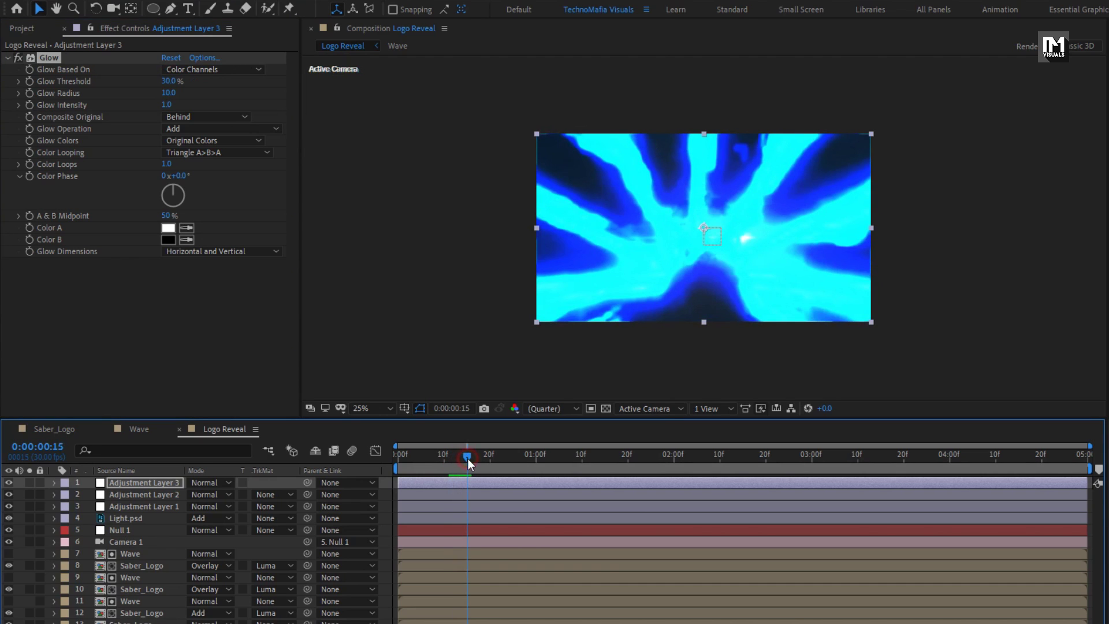
{"action": "left_click", "coordinate": [29, 94]}
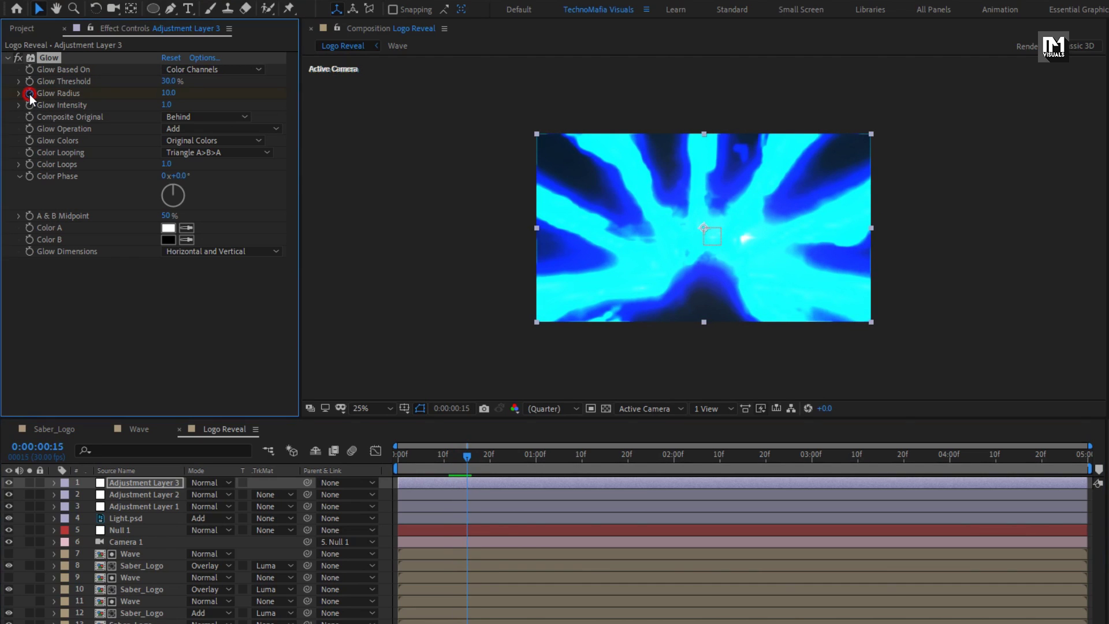
{"action": "left_click", "coordinate": [164, 92]}
{"action": "left_click_drag", "start_coordinate": [424, 457], "coordinate": [385, 454]}
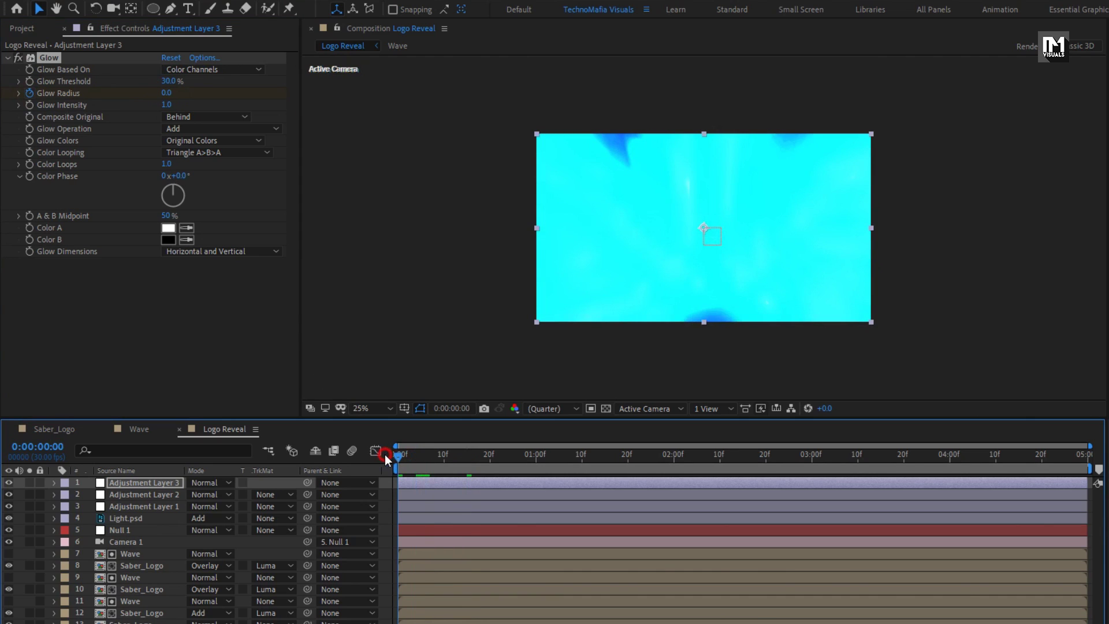
{"action": "left_click", "coordinate": [166, 92]}
{"action": "type", "text": "35.0"}
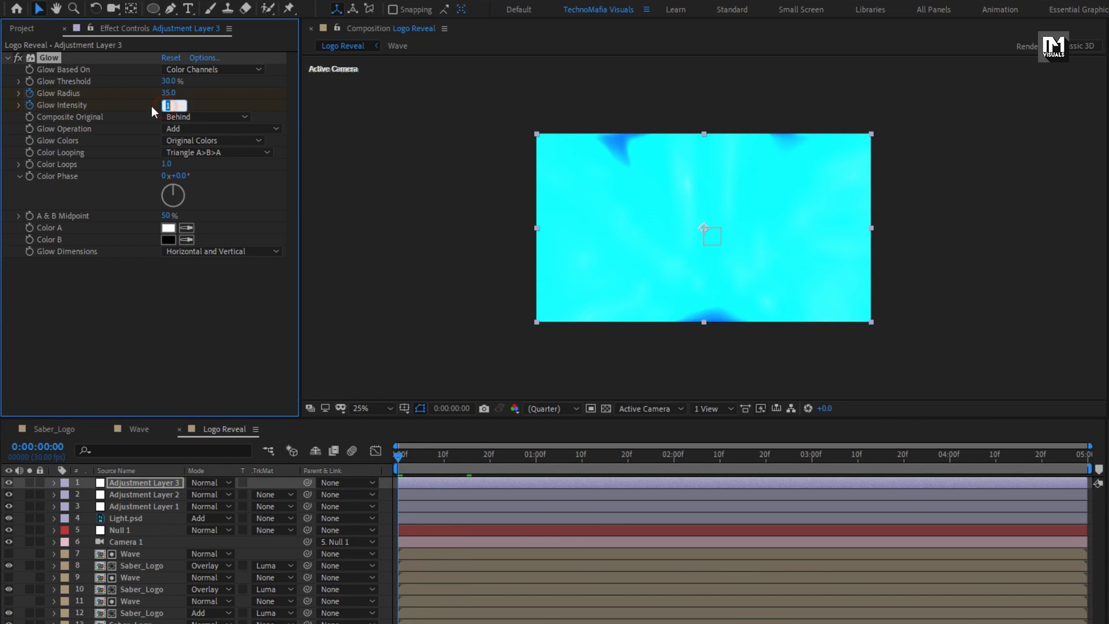
- Keyframe Glow Intensity from 2 at the first frame to 0 at 0:00:00:15, and check the fade
{"action": "type", "text": "2"}
{"action": "key", "text": "Return"}
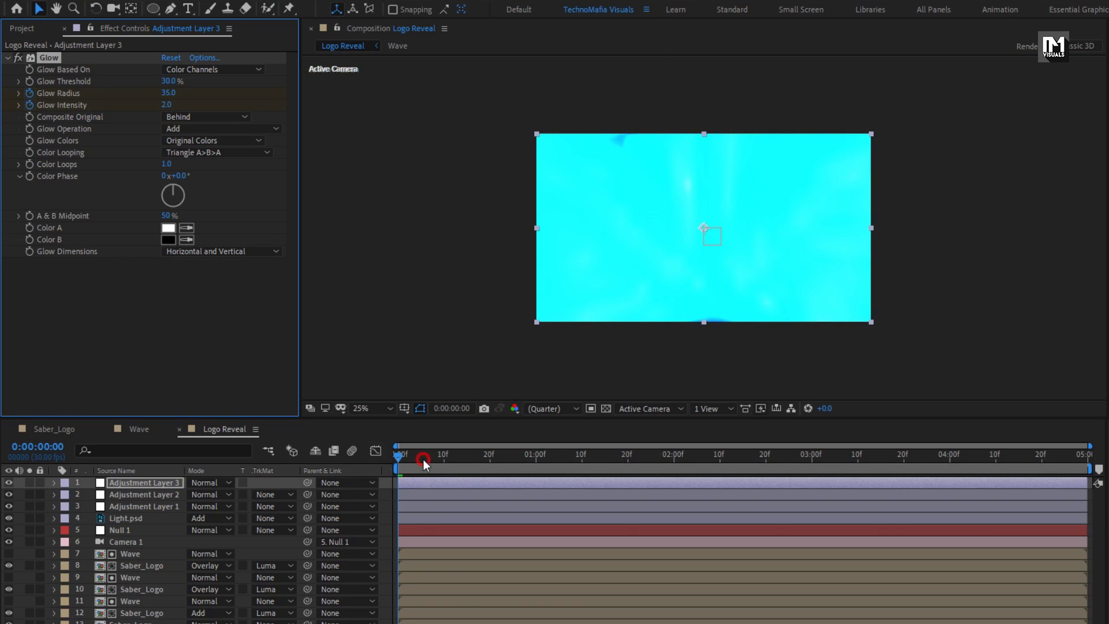
{"action": "left_click_drag", "start_coordinate": [423, 459], "coordinate": [466, 460]}
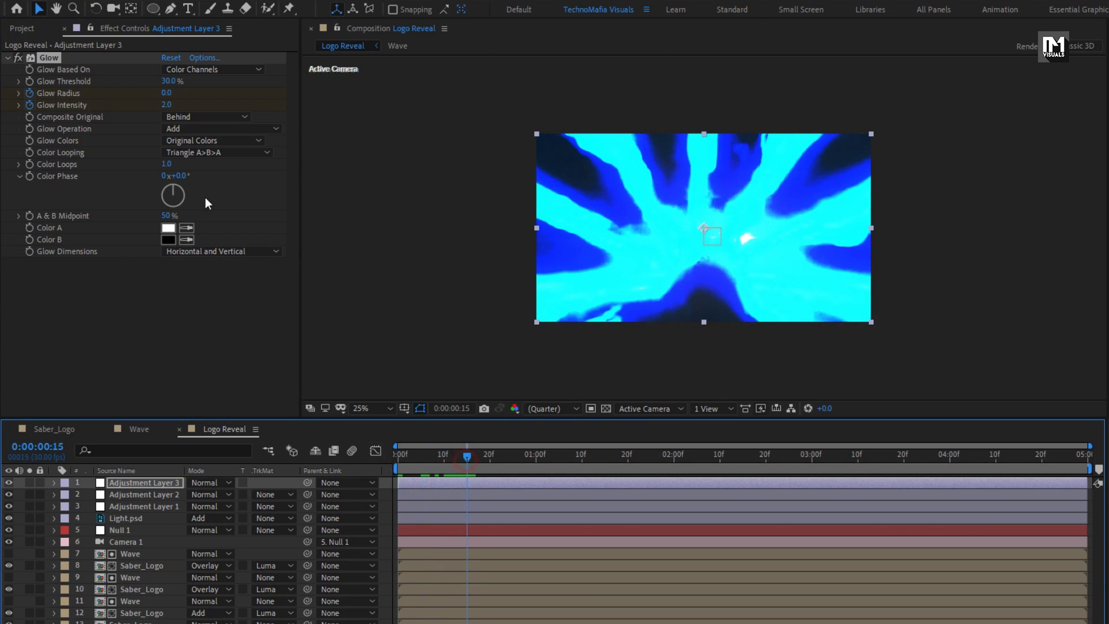
{"action": "left_click", "coordinate": [167, 105]}
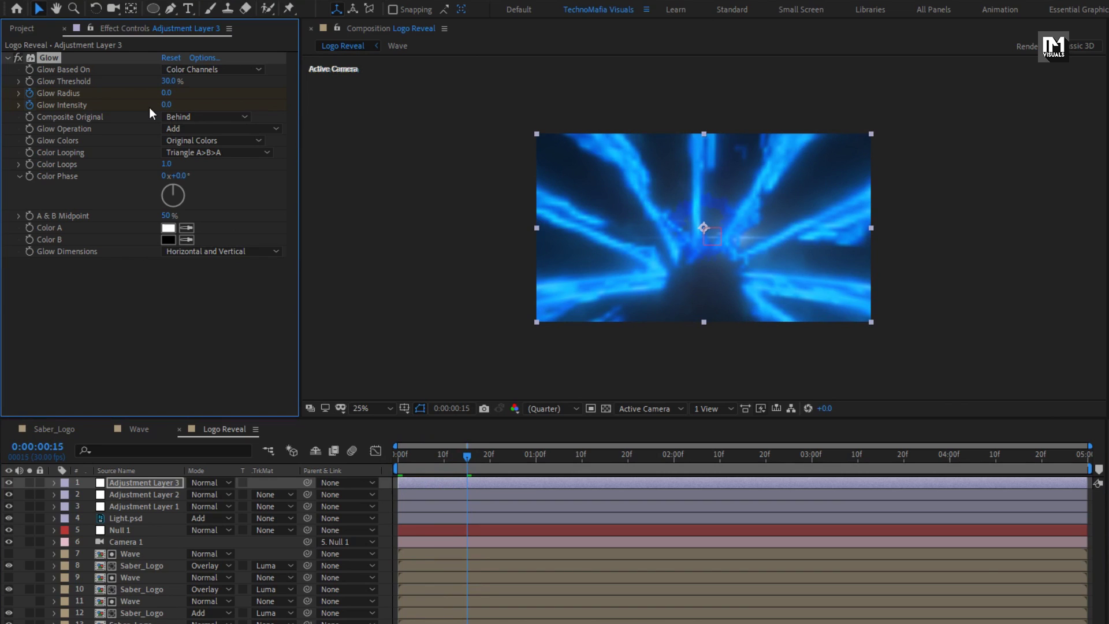
{"action": "left_click_drag", "start_coordinate": [468, 453], "coordinate": [439, 457]}
- Apply the Directional Blur effect to Adjustment Layer 3, below its Glow effect
{"action": "left_click", "coordinate": [176, 484]}
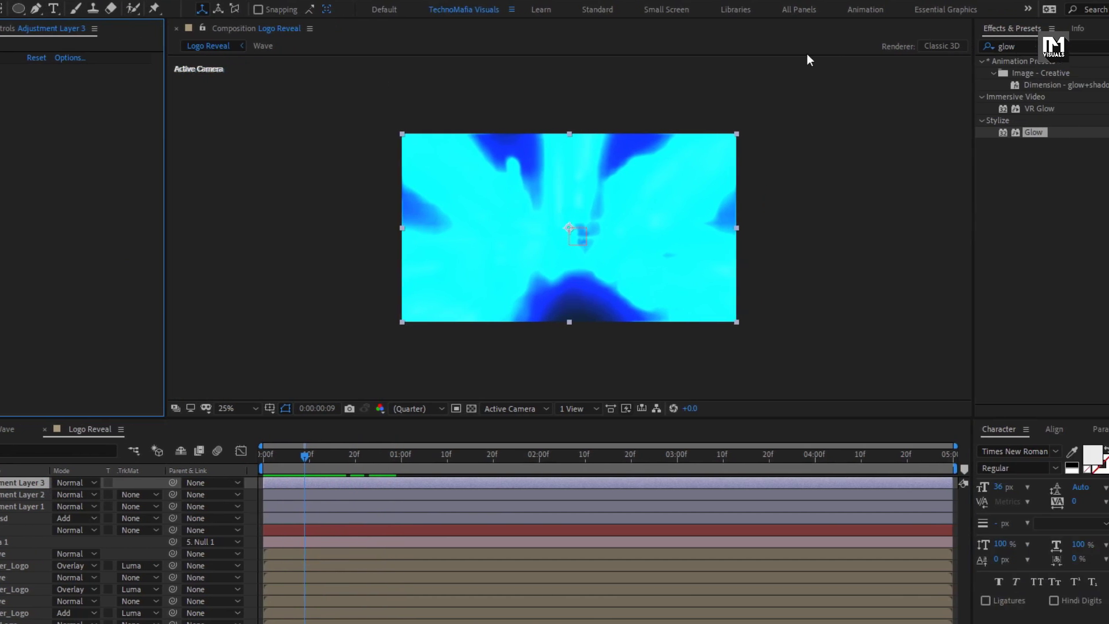
{"action": "left_click", "coordinate": [925, 46]}
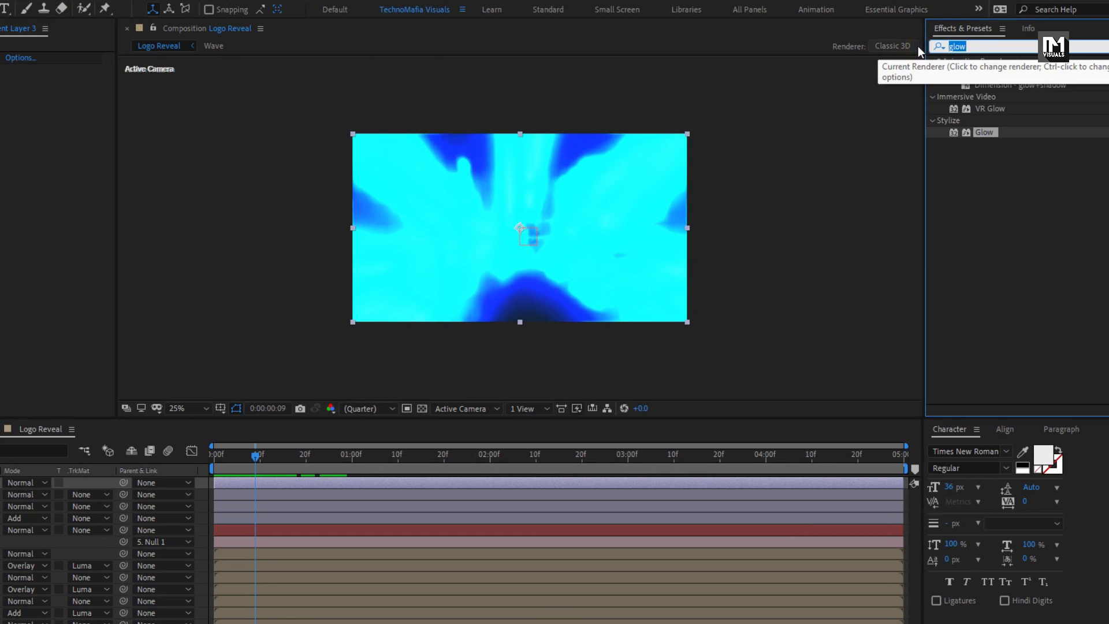
{"action": "type", "text": "dir"}
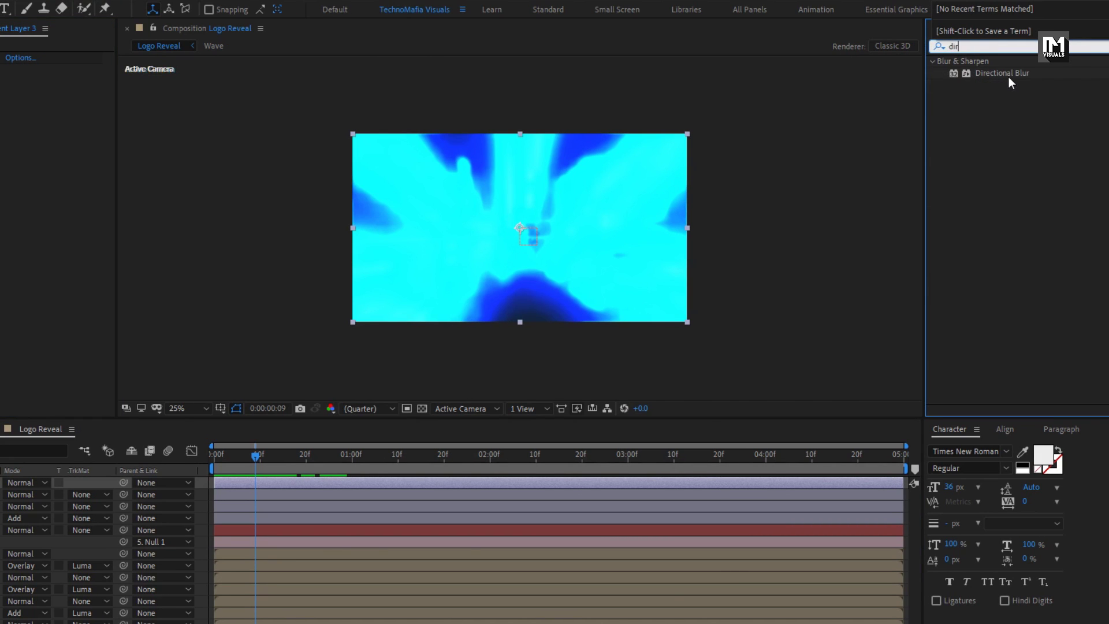
{"action": "left_click_drag", "start_coordinate": [1007, 74], "coordinate": [491, 236]}
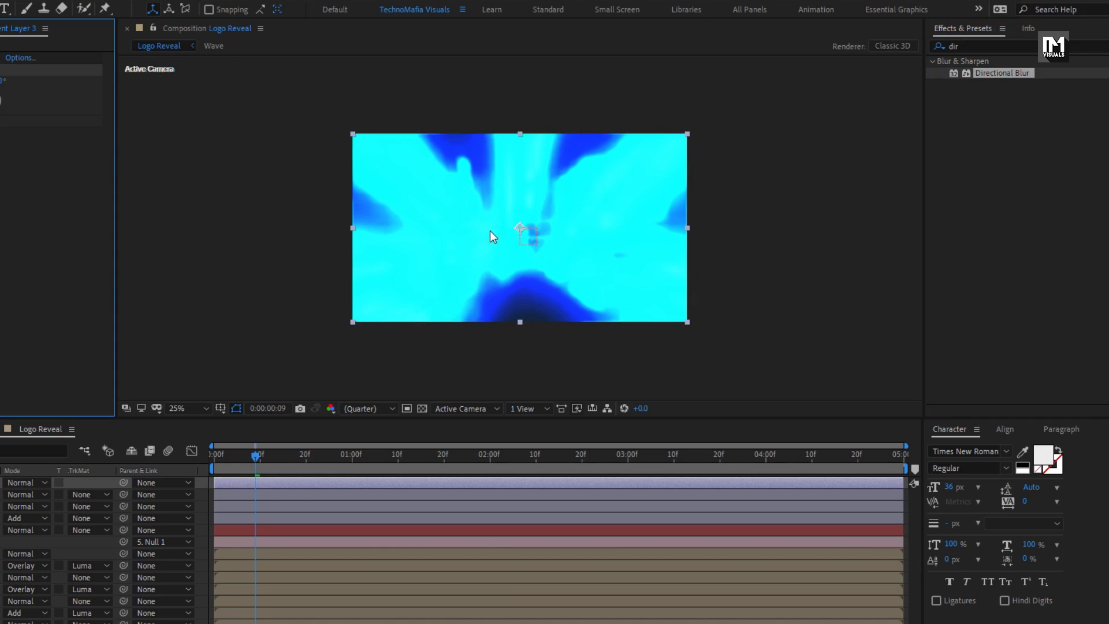
- Keyframe the Directional Blur's Blur Length from 150 at the first frame to 0 at 0:00:00:15
{"action": "left_click", "coordinate": [278, 456]}
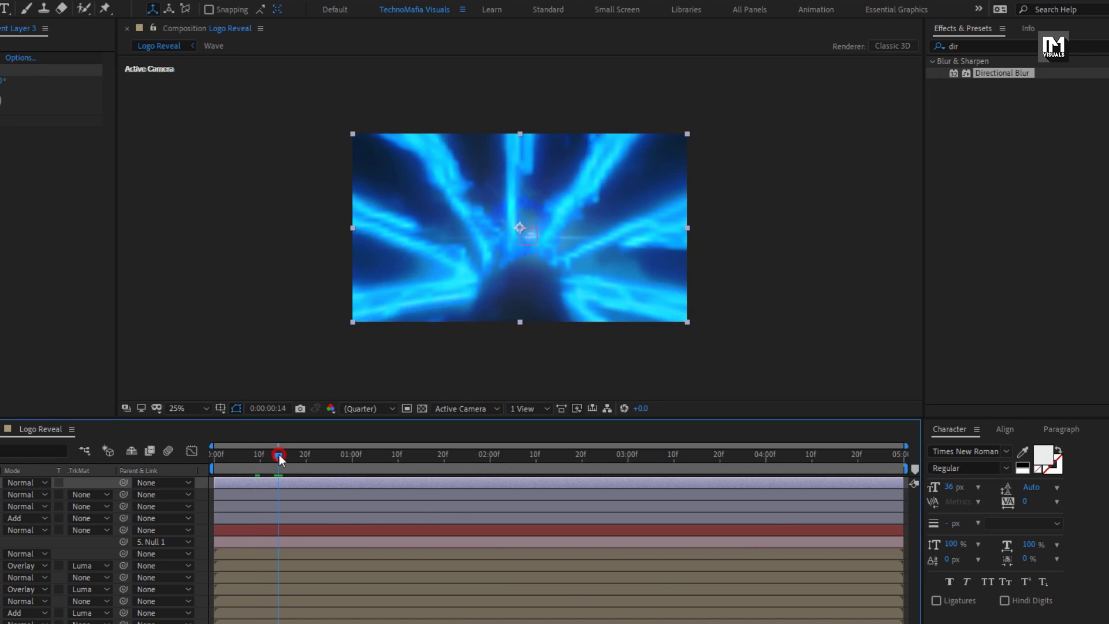
{"action": "left_click", "coordinate": [282, 454]}
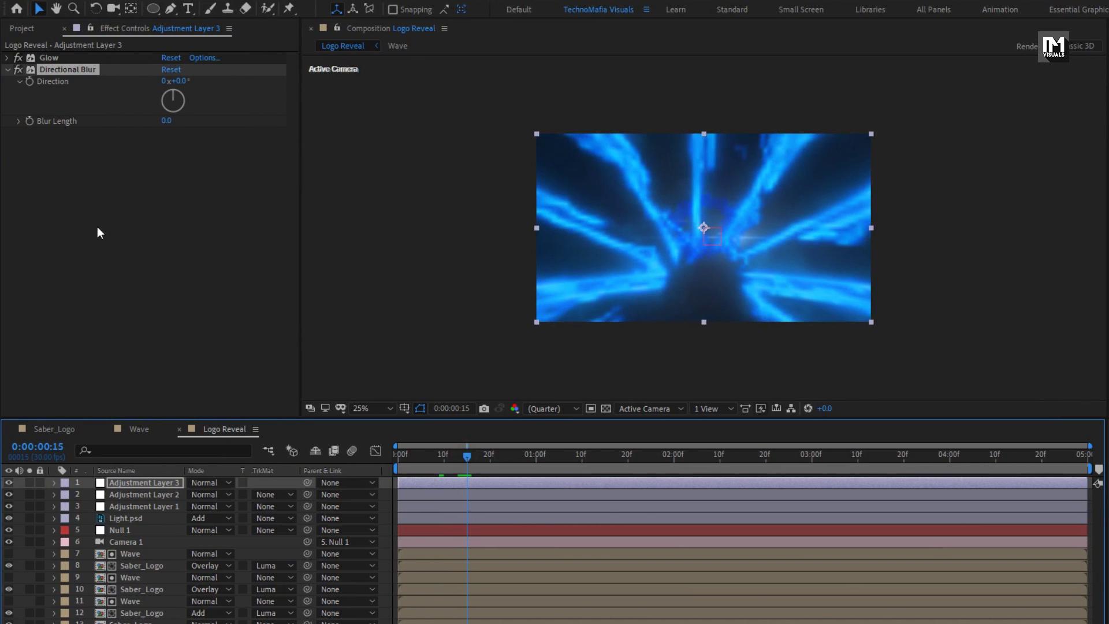
{"action": "left_click", "coordinate": [30, 121]}
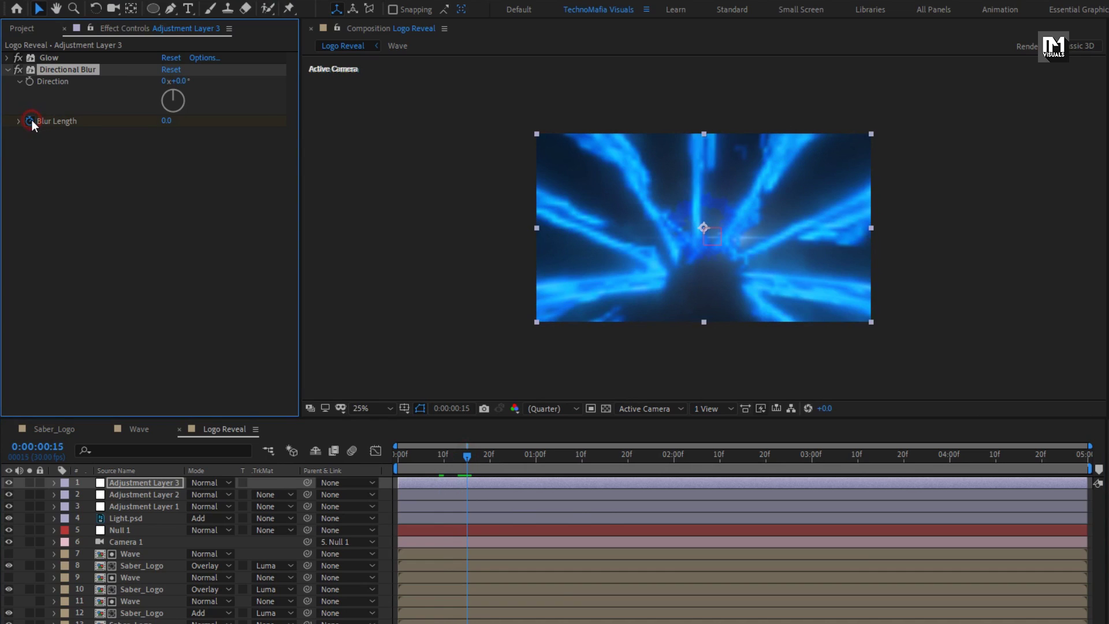
{"action": "left_click", "coordinate": [389, 459]}
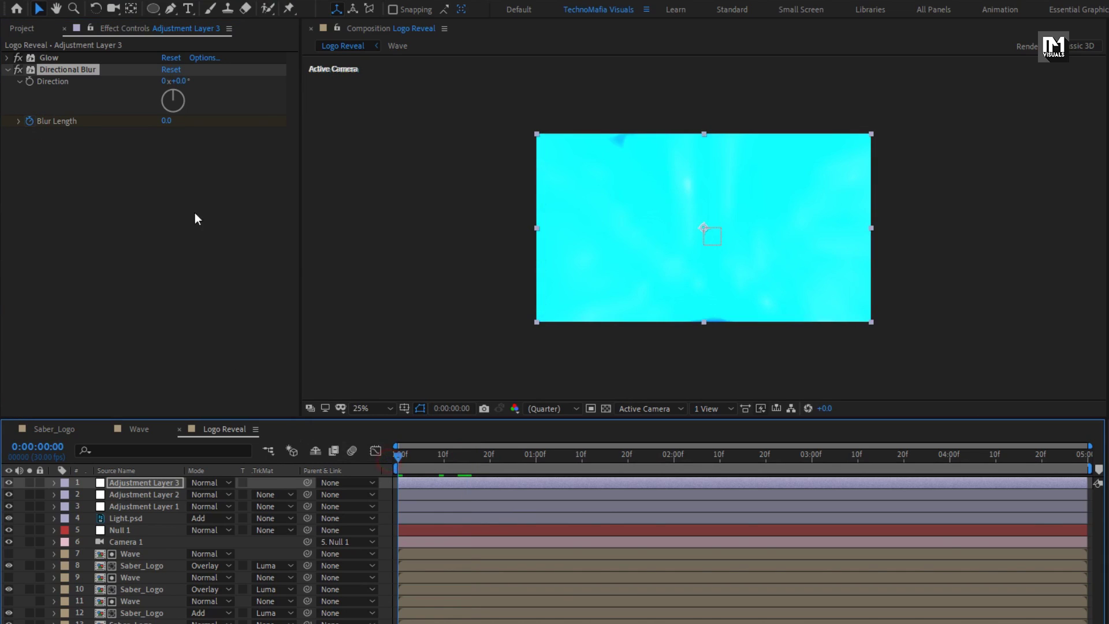
{"action": "left_click", "coordinate": [163, 122]}
{"action": "type", "text": "150"}
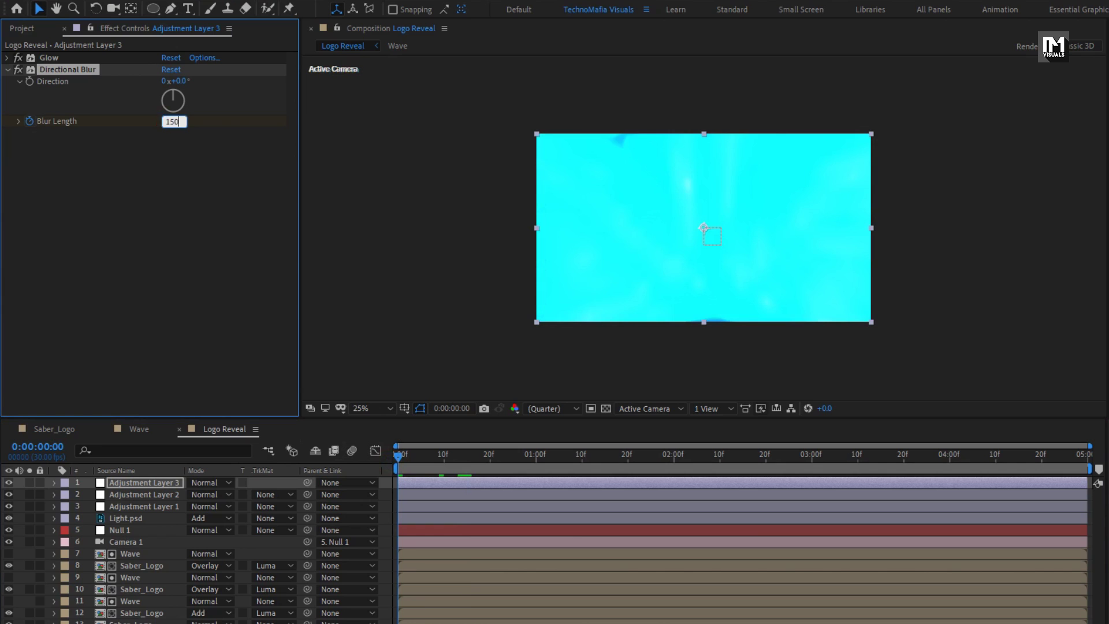
{"action": "key", "text": "Return"}
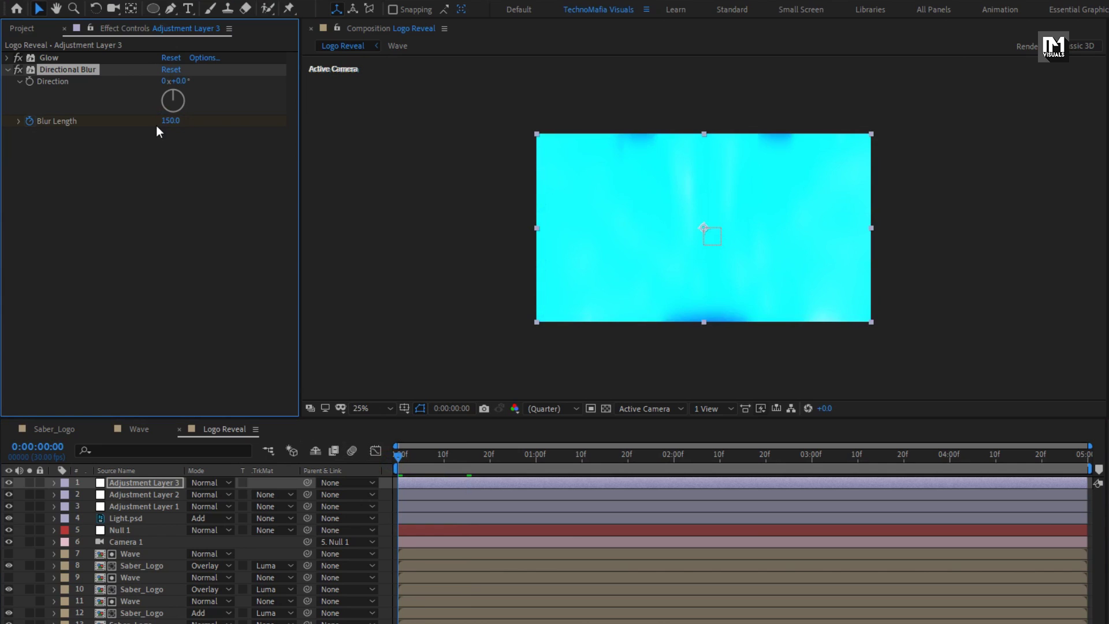
- Apply the Color Correction Exposure effect to Adjustment Layer 3, below its Directional Blur
{"action": "left_click", "coordinate": [8, 70]}
{"action": "left_click", "coordinate": [954, 46]}
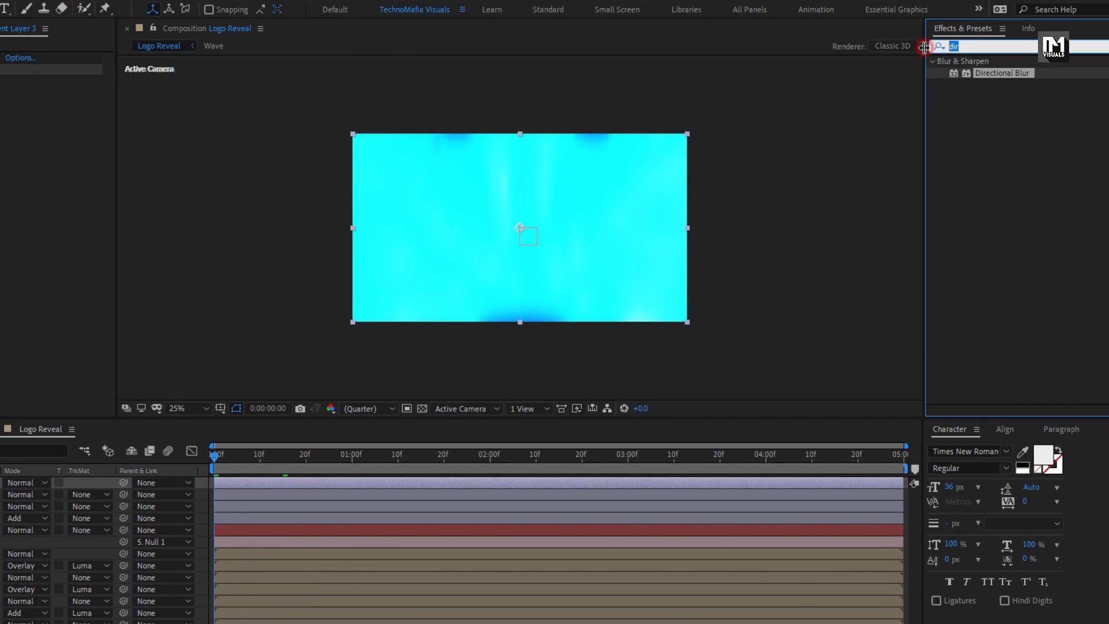
{"action": "type", "text": "expos"}
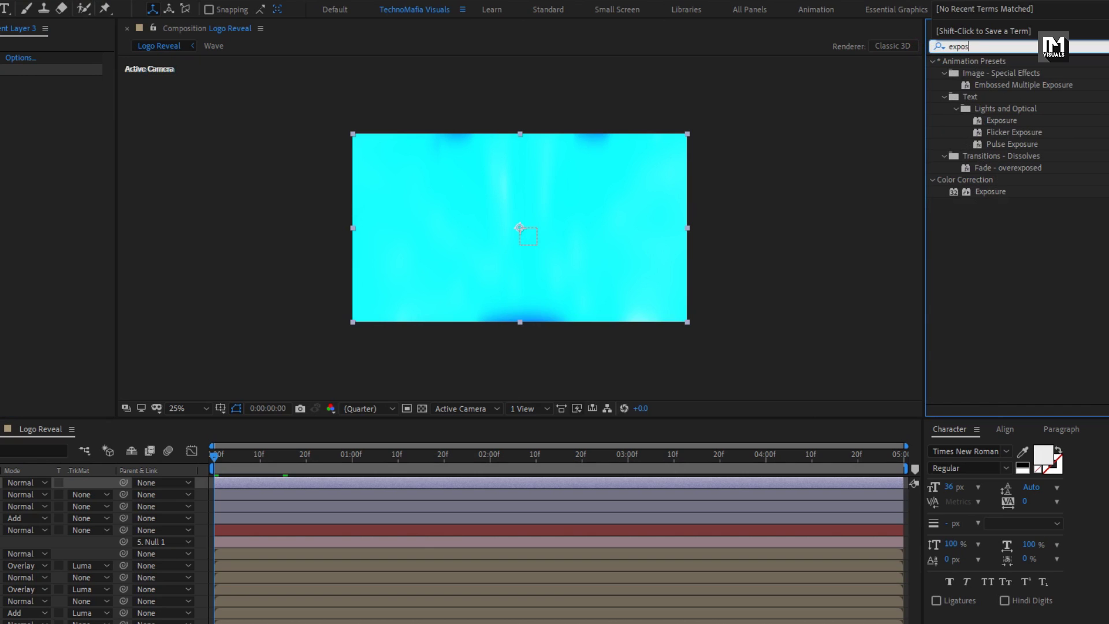
{"action": "left_click_drag", "start_coordinate": [1002, 196], "coordinate": [548, 234]}
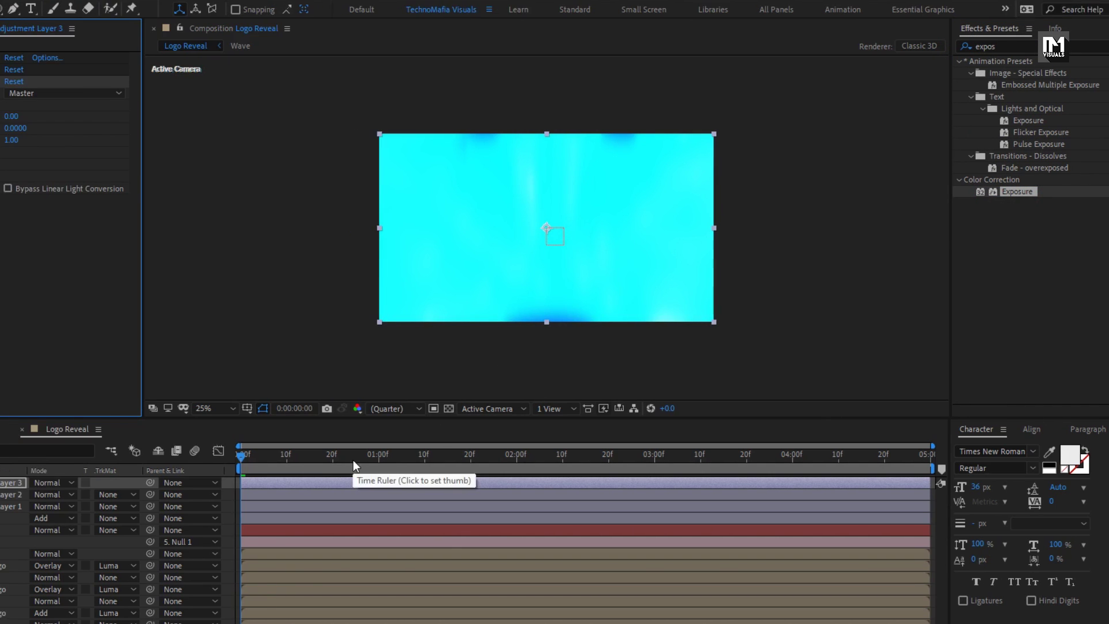
- Keyframe the master Exposure from 10 at the first frame to 0 at 0:00:00:15
{"action": "left_click_drag", "start_coordinate": [299, 457], "coordinate": [274, 454]}
{"action": "left_click_drag", "start_coordinate": [459, 454], "coordinate": [467, 456]}
{"action": "left_click", "coordinate": [41, 116]}
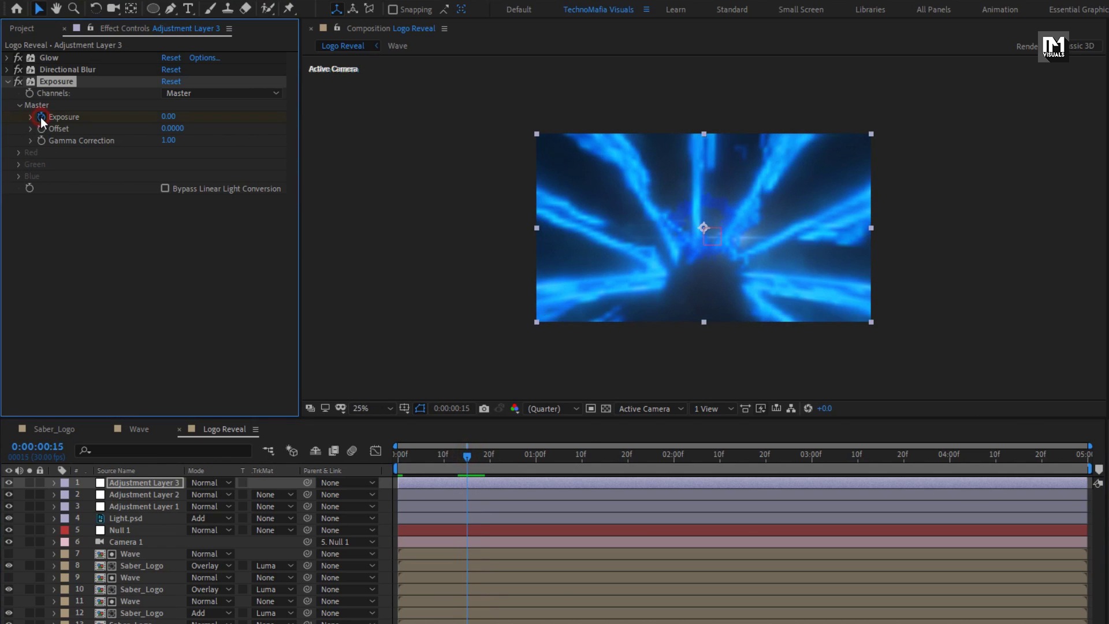
{"action": "left_click", "coordinate": [386, 463]}
{"action": "key", "text": "Home"}
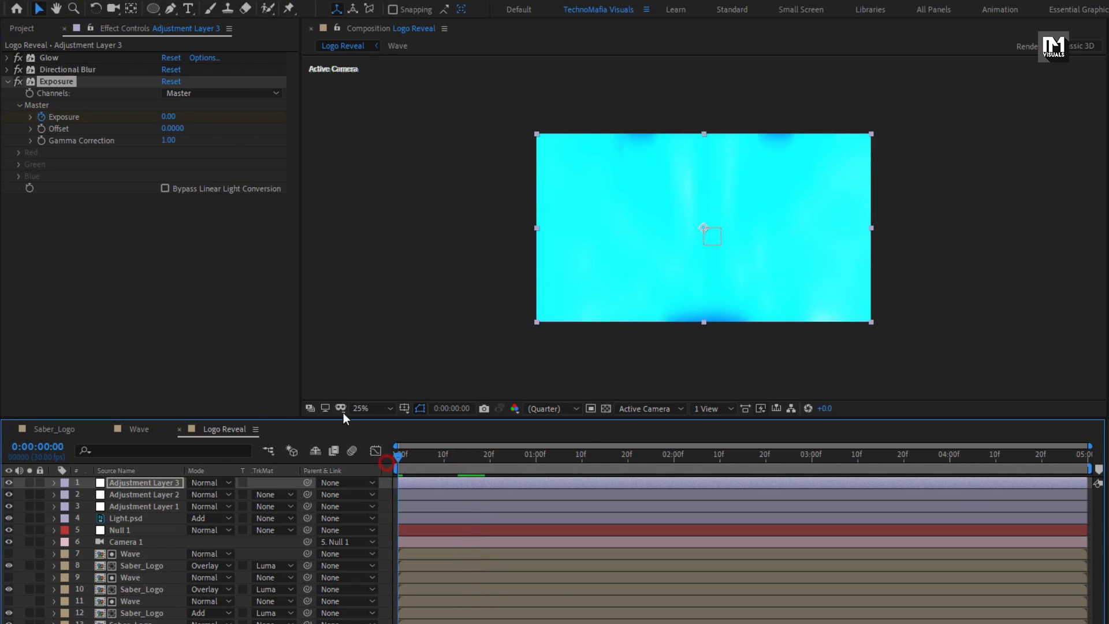
{"action": "left_click", "coordinate": [162, 116]}
{"action": "type", "text": "10"}
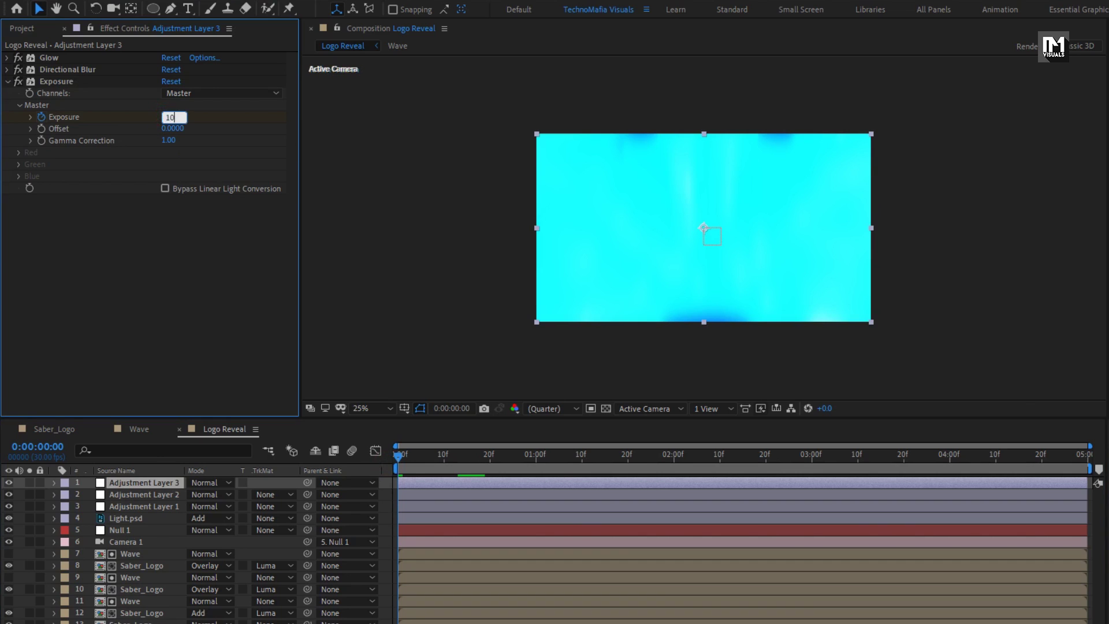
{"action": "key", "text": "Return"}
- Reveal all Glow, Directional Blur and Exposure keyframes of Adjustment Layer 3 and apply Easy Ease to them
{"action": "key", "text": "u"}
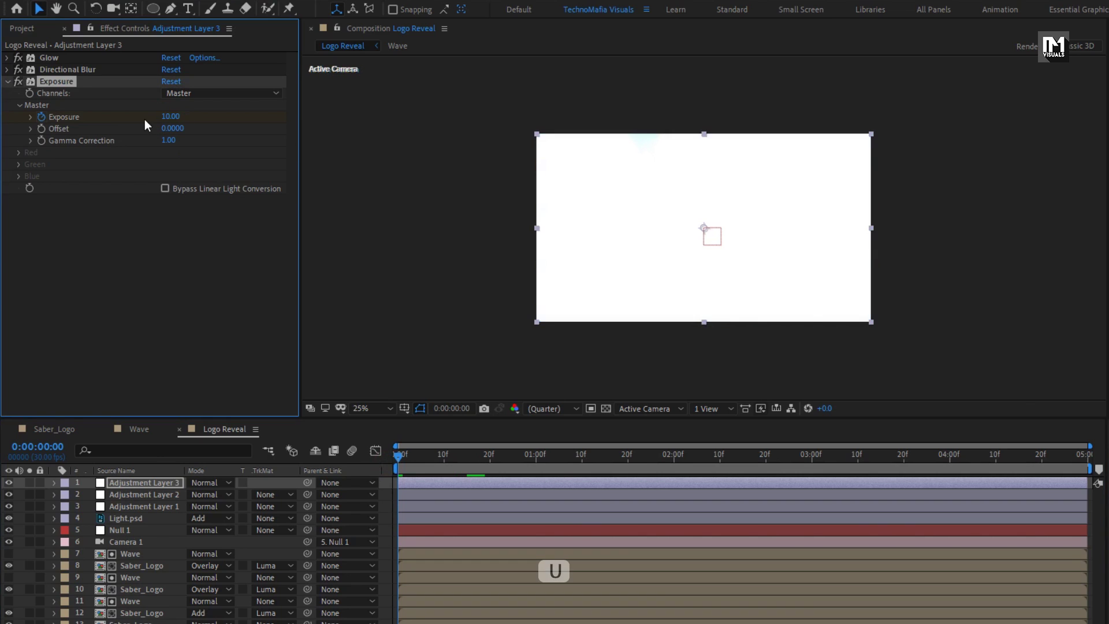
{"action": "left_click", "coordinate": [143, 482]}
{"action": "key", "text": "u"}
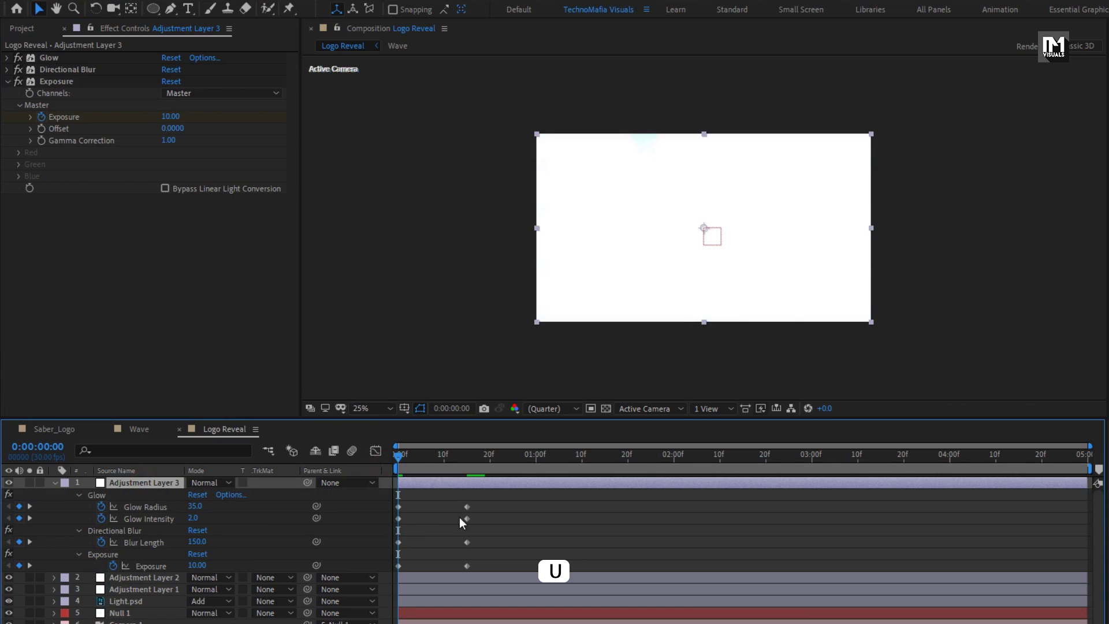
{"action": "left_click_drag", "start_coordinate": [491, 495], "coordinate": [389, 575]}
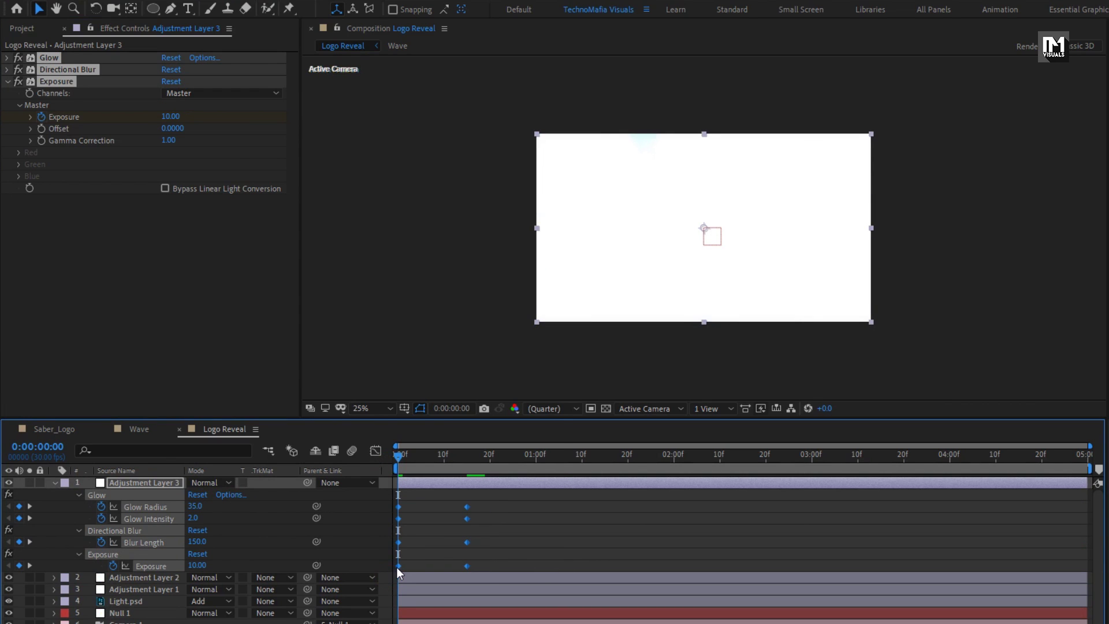
{"action": "right_click", "coordinate": [397, 567]}
{"action": "mouse_move", "coordinate": [503, 555]}
{"action": "left_click", "coordinate": [595, 602]}
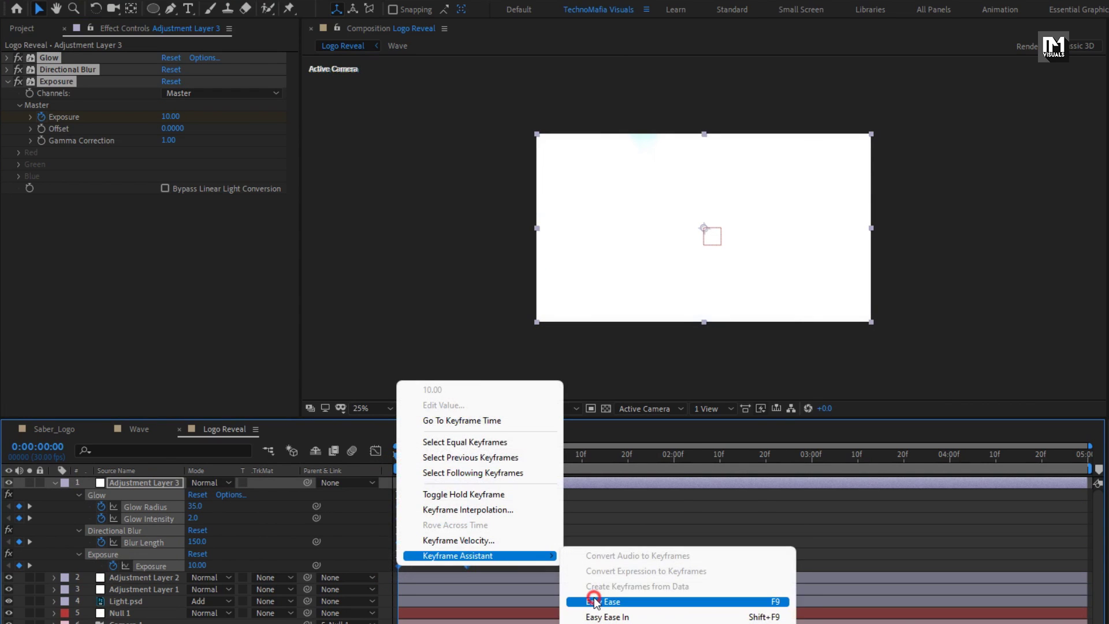
- Reshape the speed curves at Adjustment Layer 3's 0:00:00:15 keyframes in the Graph Editor, then collapse the layer's properties
{"action": "left_click", "coordinate": [375, 451]}
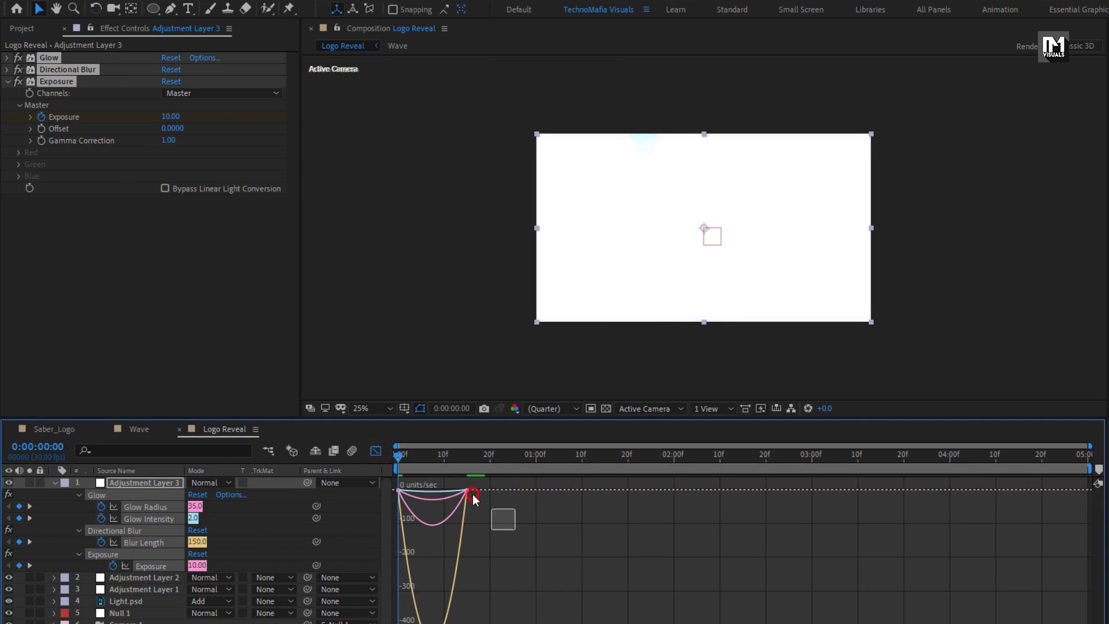
{"action": "left_click_drag", "start_coordinate": [450, 494], "coordinate": [597, 463]}
{"action": "left_click", "coordinate": [376, 451]}
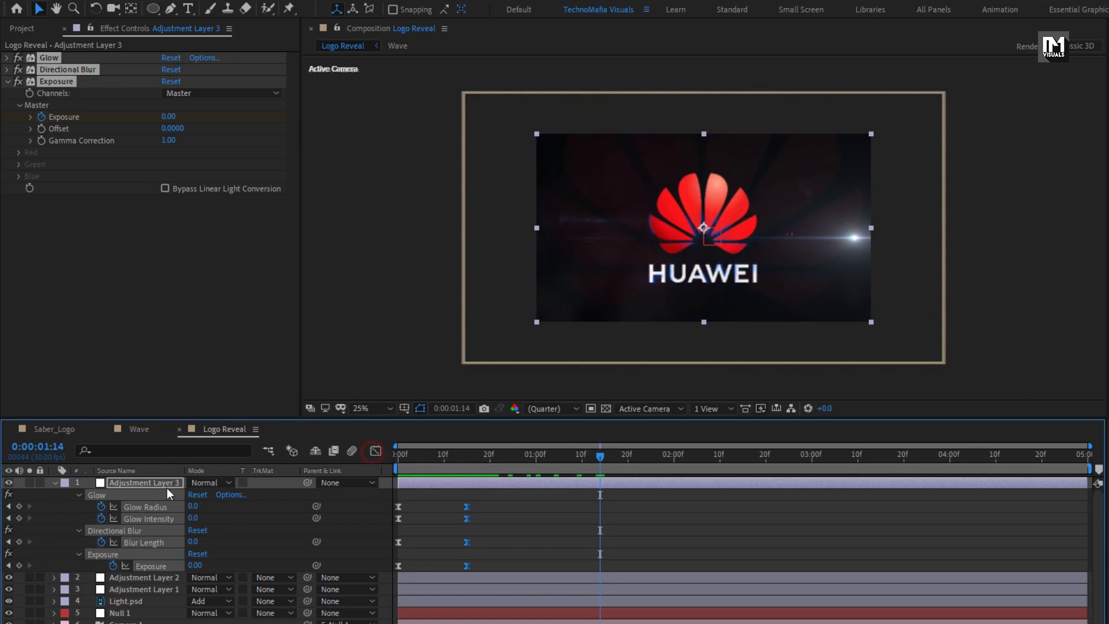
{"action": "left_click", "coordinate": [53, 483]}
- Play back Logo Reveal from the first frame to check the flash-in animation
{"action": "left_click", "coordinate": [398, 456]}
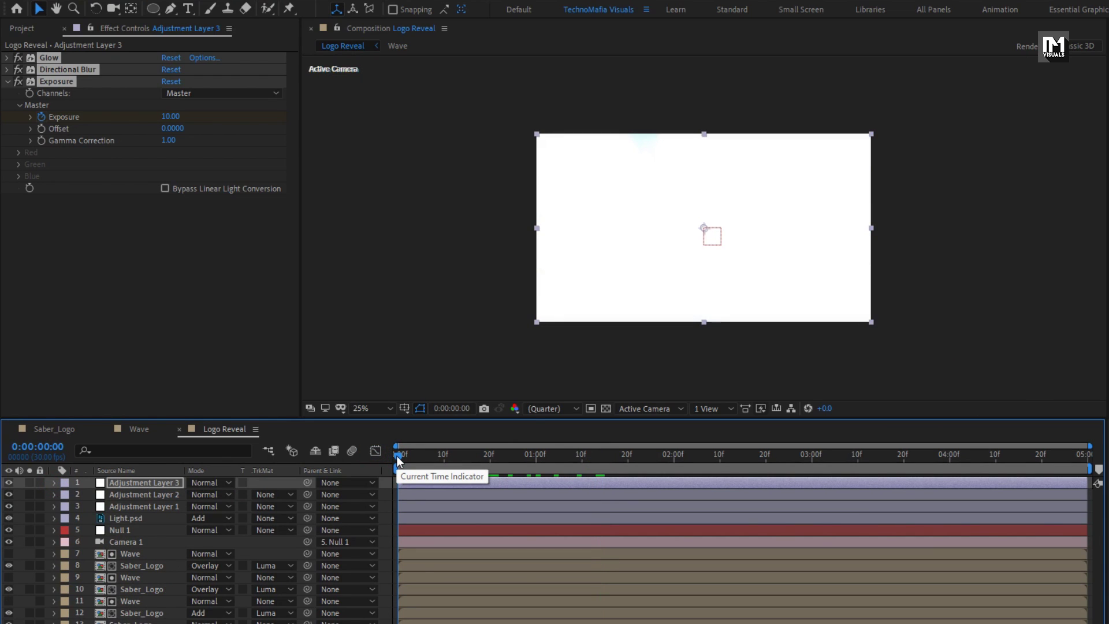
{"action": "key", "text": "space"}
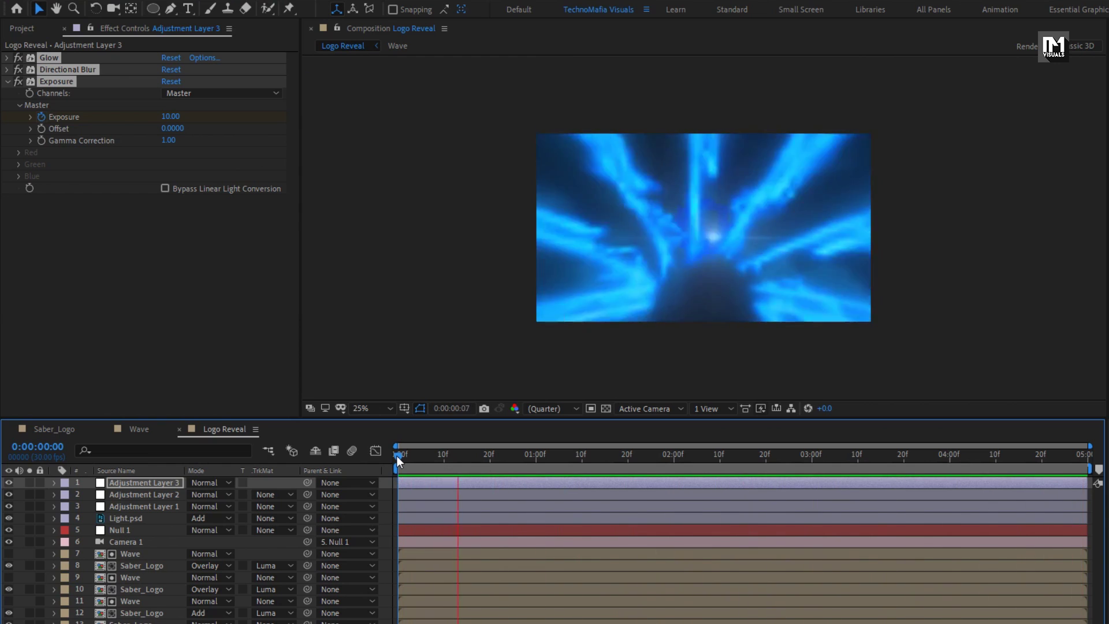
{"action": "key", "text": "space"}
- Pre-compose all layers of Logo Reveal into a new composition named Main, moving all attributes into it
{"action": "key", "text": "ctrl+shift+a"}
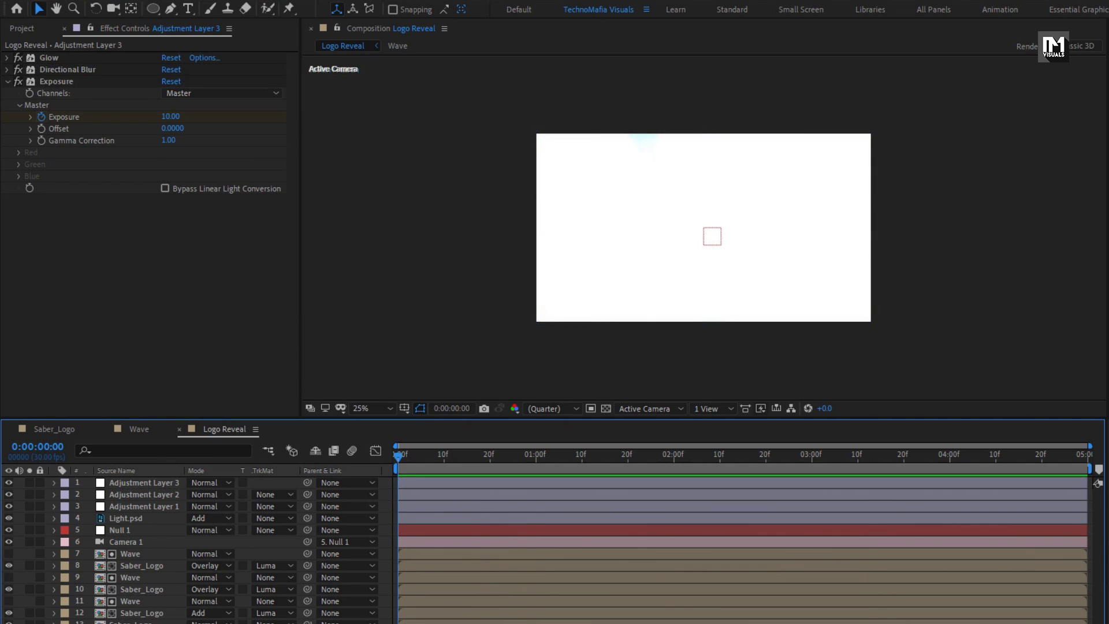
{"action": "left_click_drag", "start_coordinate": [113, 621], "coordinate": [116, 480]}
{"action": "right_click", "coordinate": [116, 480]}
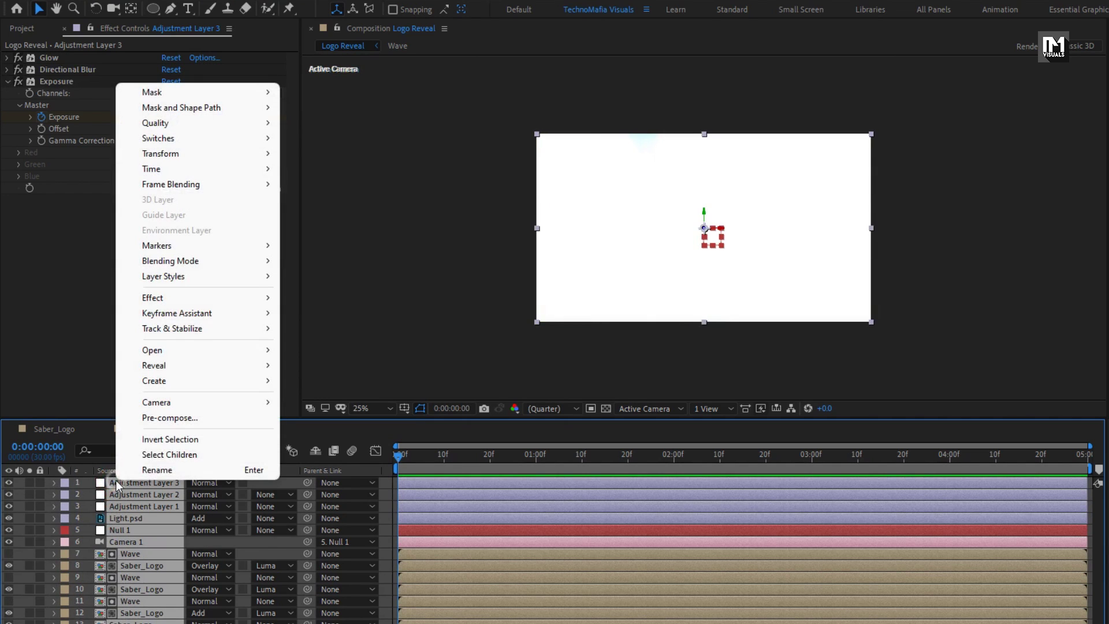
{"action": "left_click", "coordinate": [160, 418]}
{"action": "type", "text": "Main"}
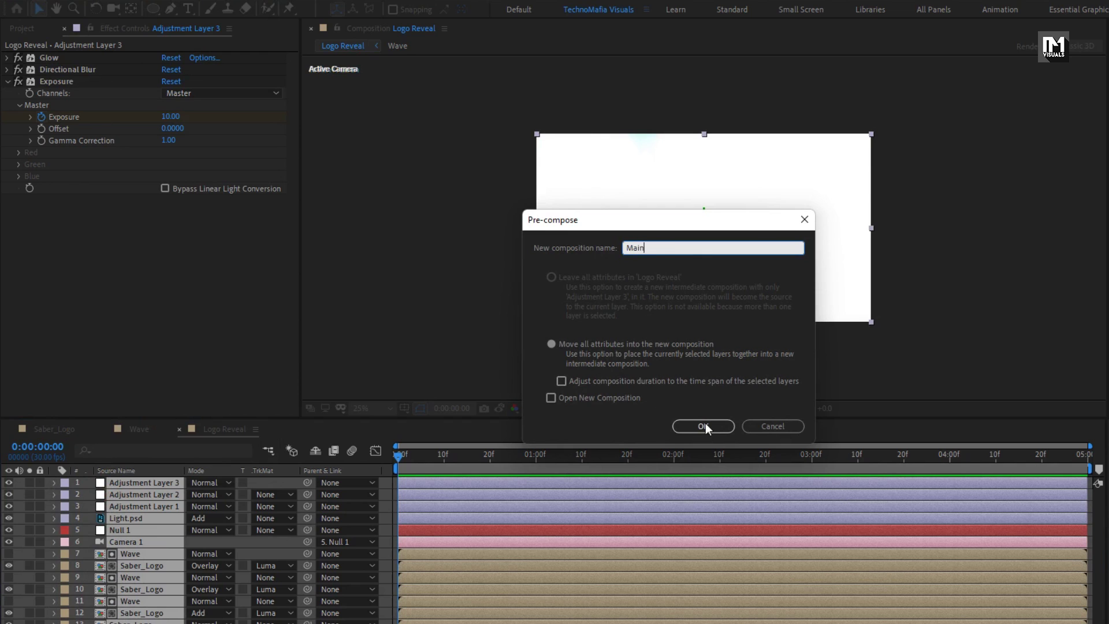
{"action": "left_click", "coordinate": [704, 426]}
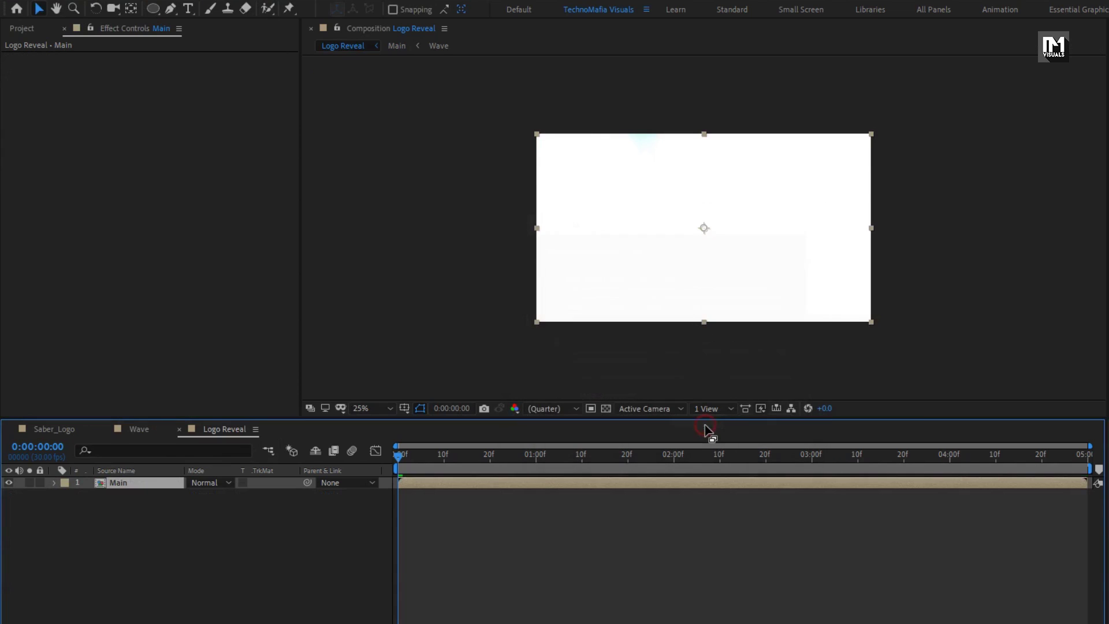
- Add the expression wiggle(5,10) to the Main layer's Position and check the shake from the first frame
{"action": "left_click_drag", "start_coordinate": [582, 459], "coordinate": [618, 458]}
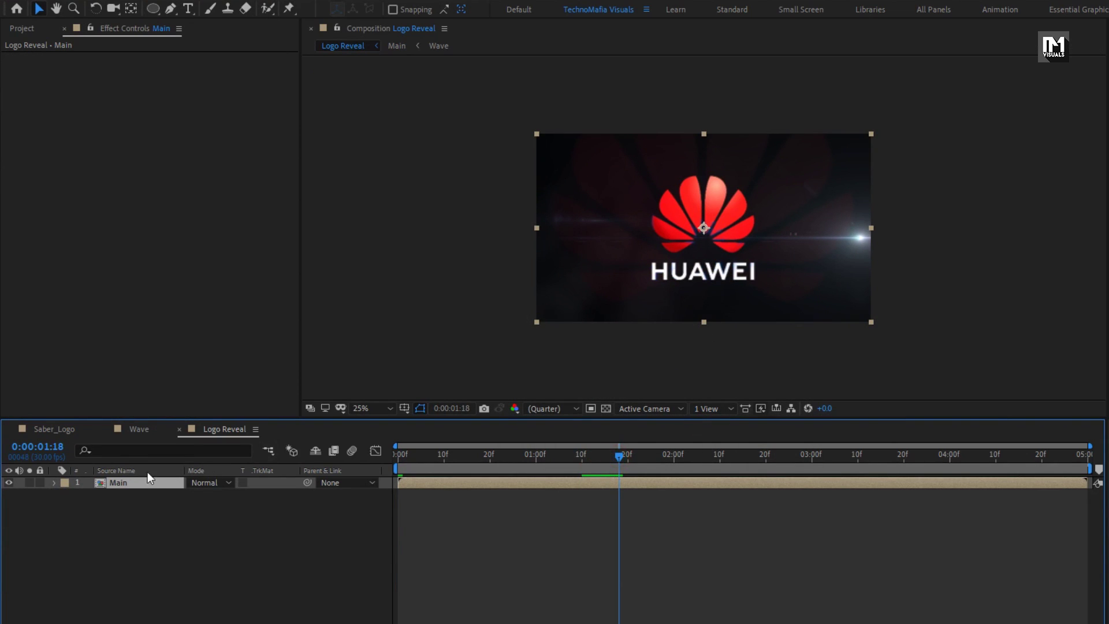
{"action": "key", "text": "p"}
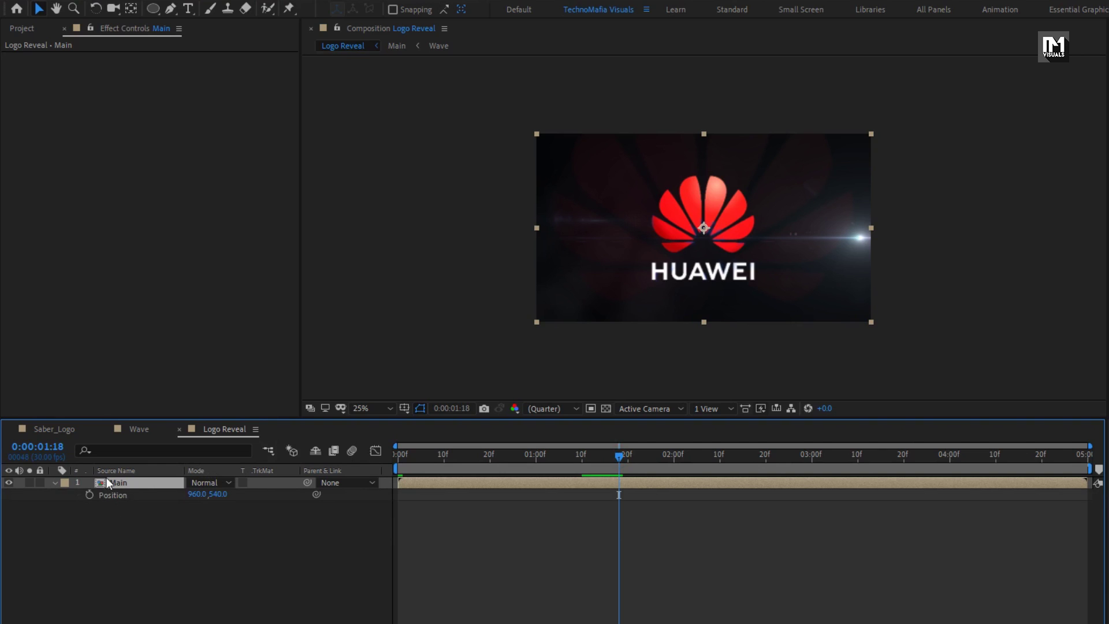
{"action": "key", "text": "alt"}
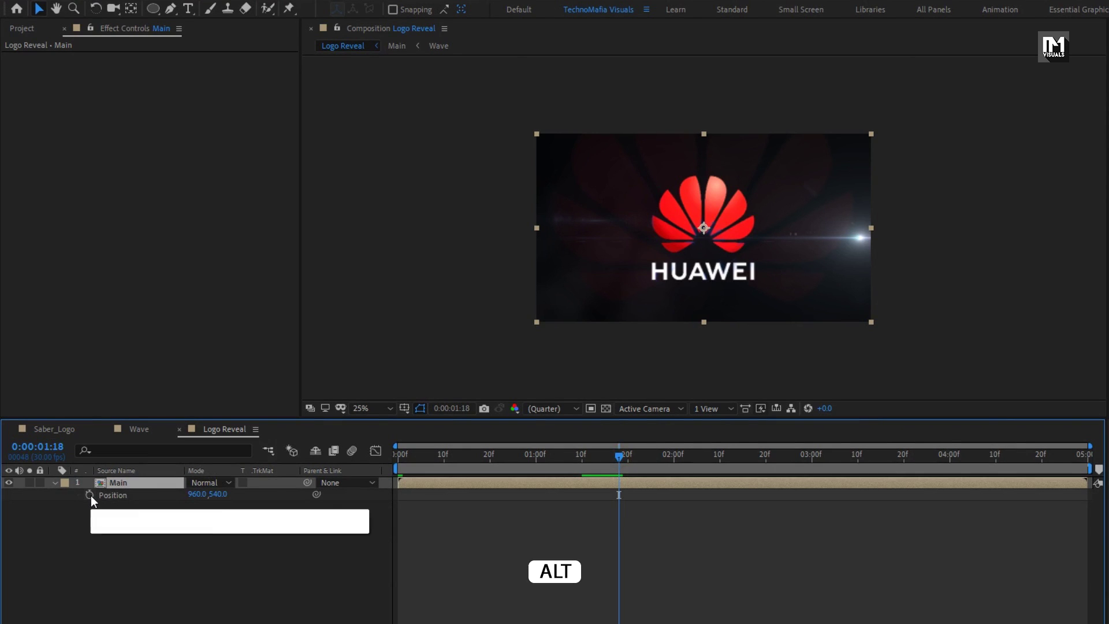
{"action": "left_click", "coordinate": [90, 495], "text": "alt"}
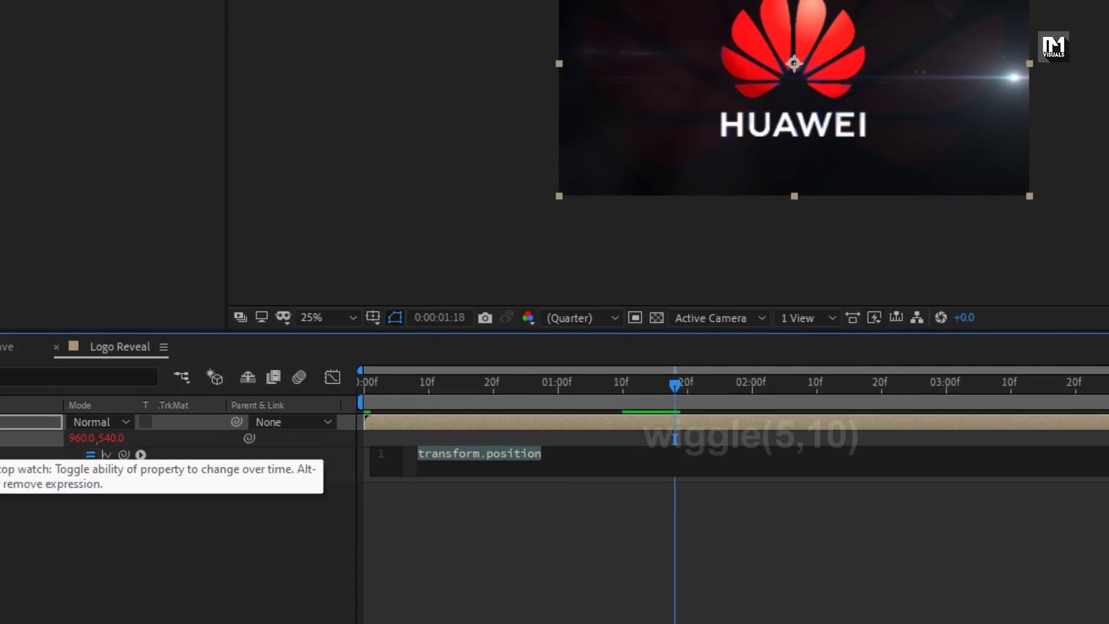
{"action": "type", "text": "wigg"}
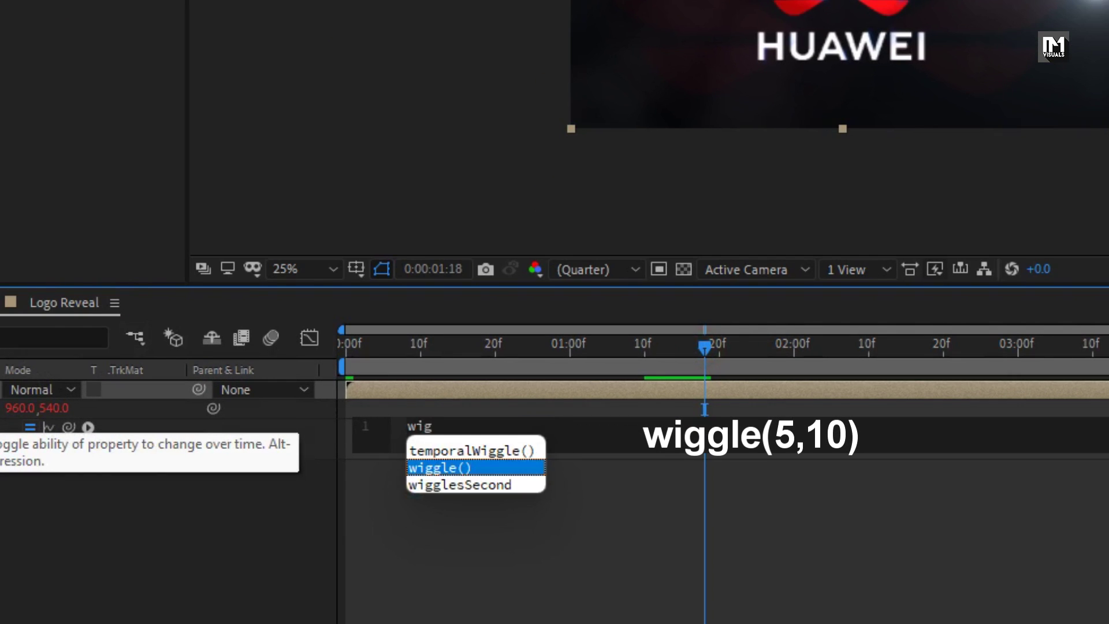
{"action": "key", "text": "Return"}
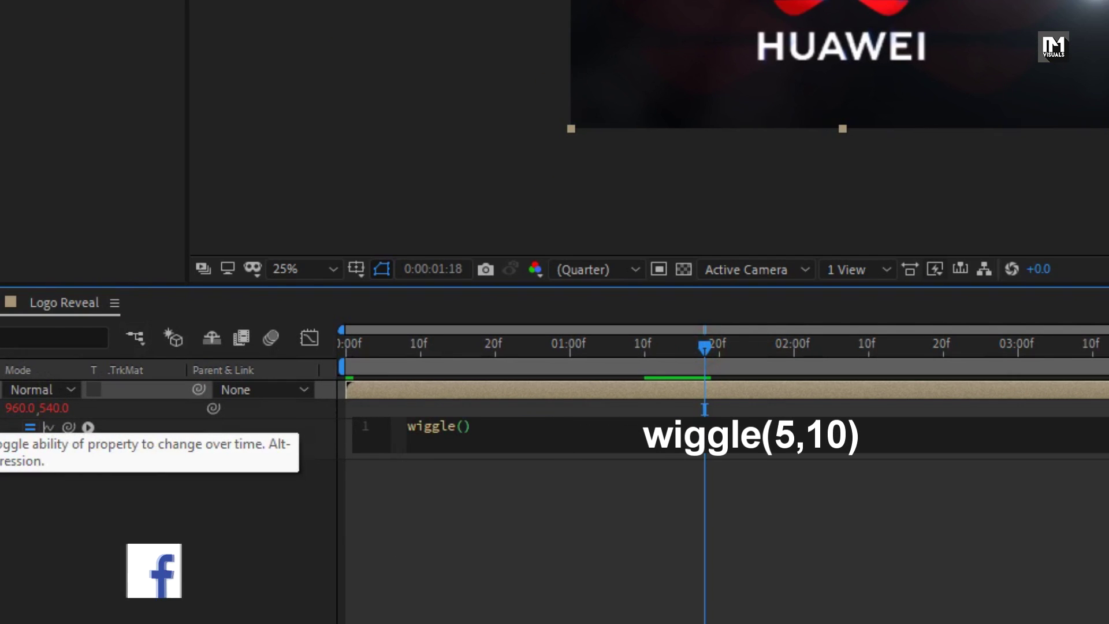
{"action": "type", "text": "5,10"}
{"action": "key", "text": "KP_Enter"}
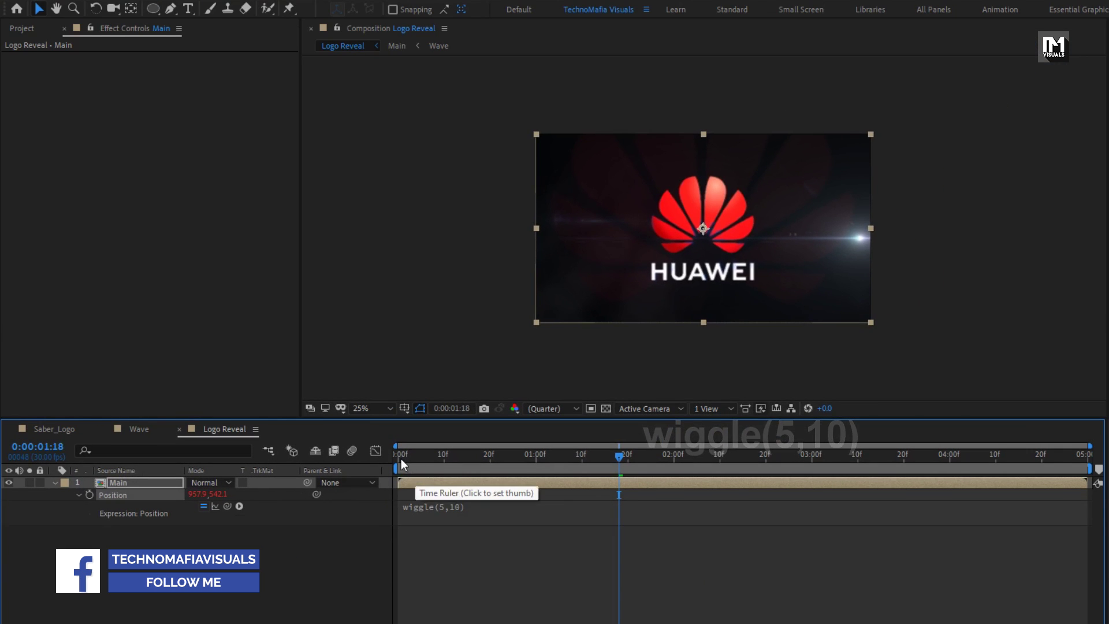
{"action": "mouse_move", "coordinate": [400, 459]}
{"action": "left_mouse_down"}
{"action": "mouse_move", "coordinate": [813, 458]}
{"action": "mouse_move", "coordinate": [398, 457]}
{"action": "left_mouse_up"}
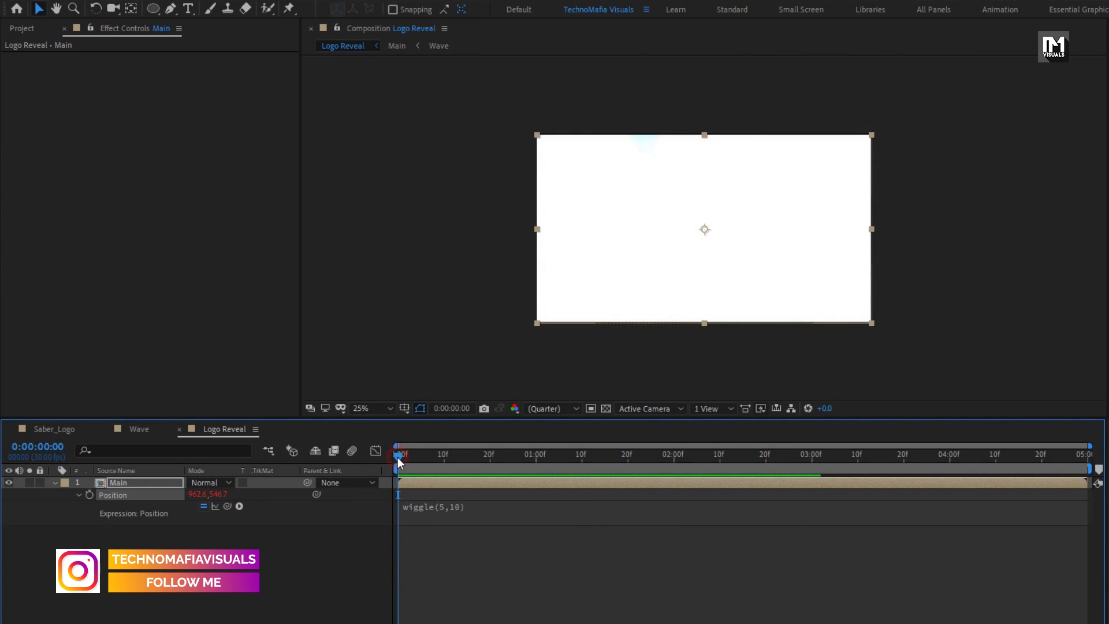
- Change the Main layer's Position expression to wiggle(5,2) and preview the softer shake
{"action": "left_click", "coordinate": [459, 509]}
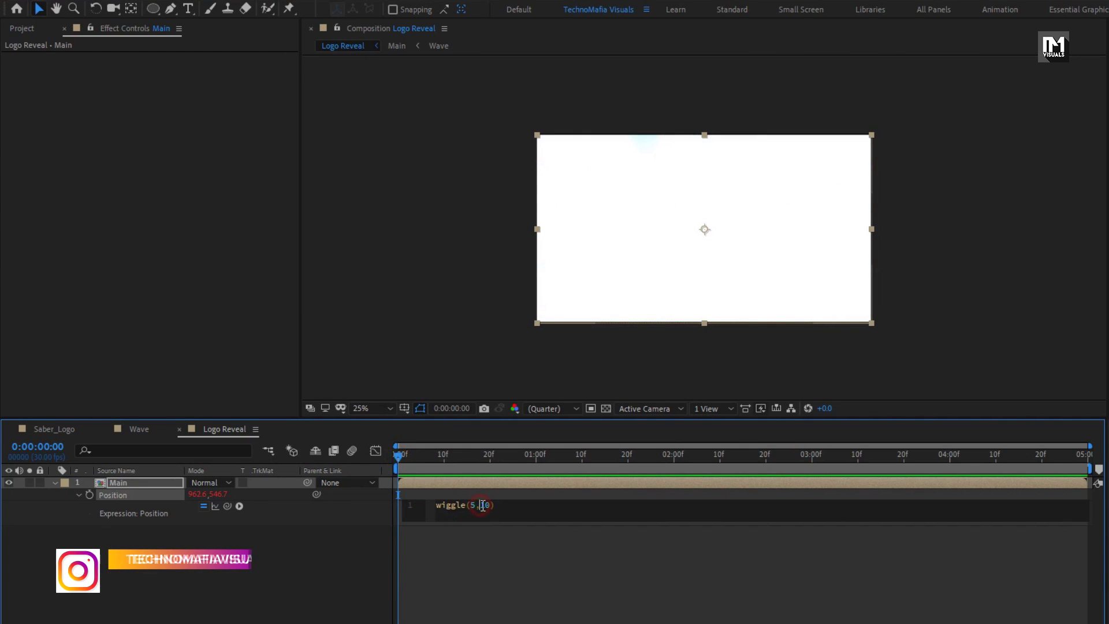
{"action": "double_click", "coordinate": [485, 505]}
{"action": "type", "text": "2"}
{"action": "key", "text": "KP_Enter"}
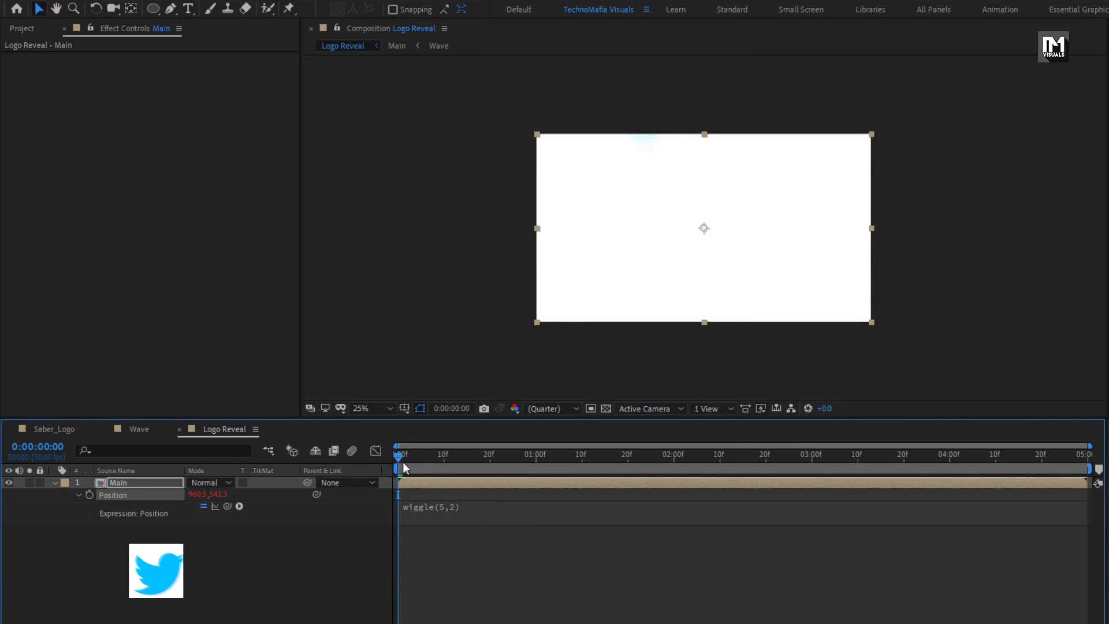
{"action": "key", "text": "space"}
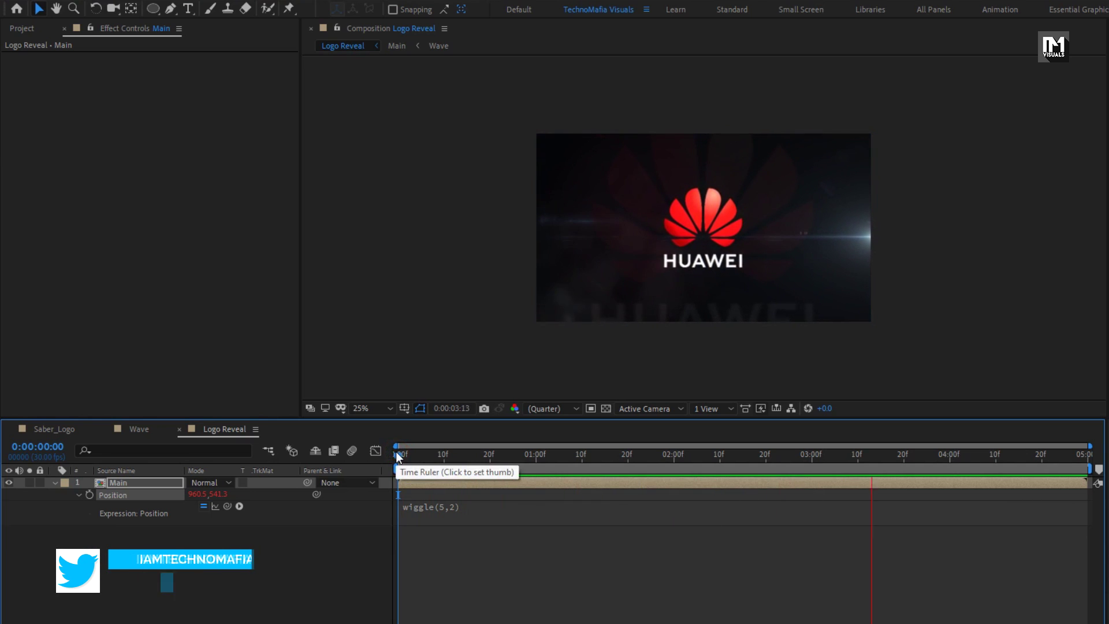
- Stop the preview and apply the Motion Tile effect to the Main layer
{"action": "key", "text": "space"}
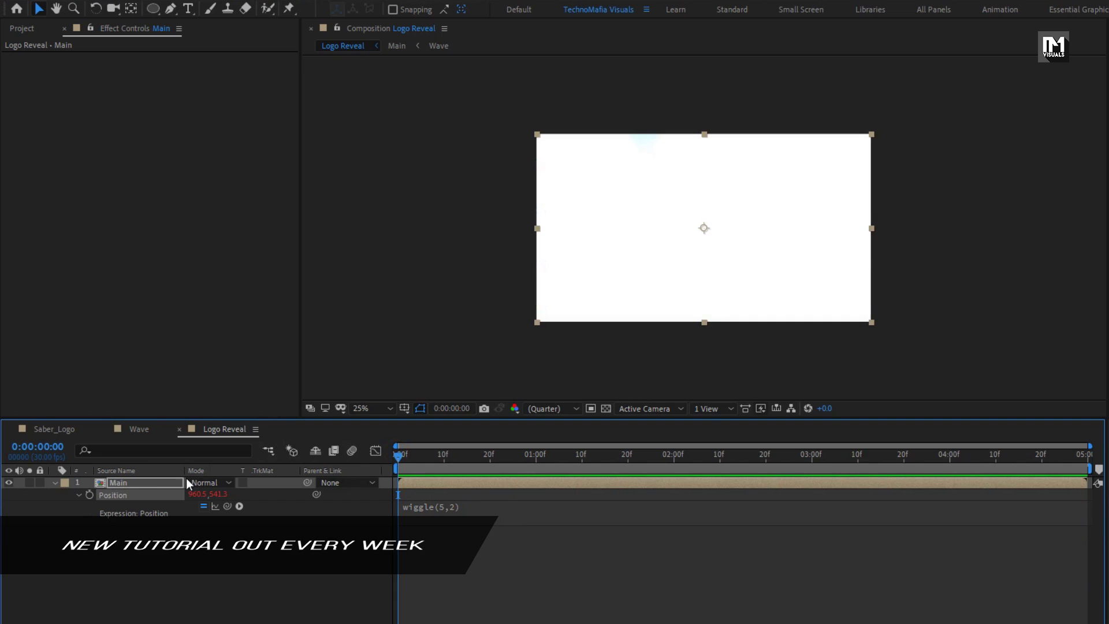
{"action": "left_click", "coordinate": [57, 484]}
{"action": "left_click", "coordinate": [669, 455]}
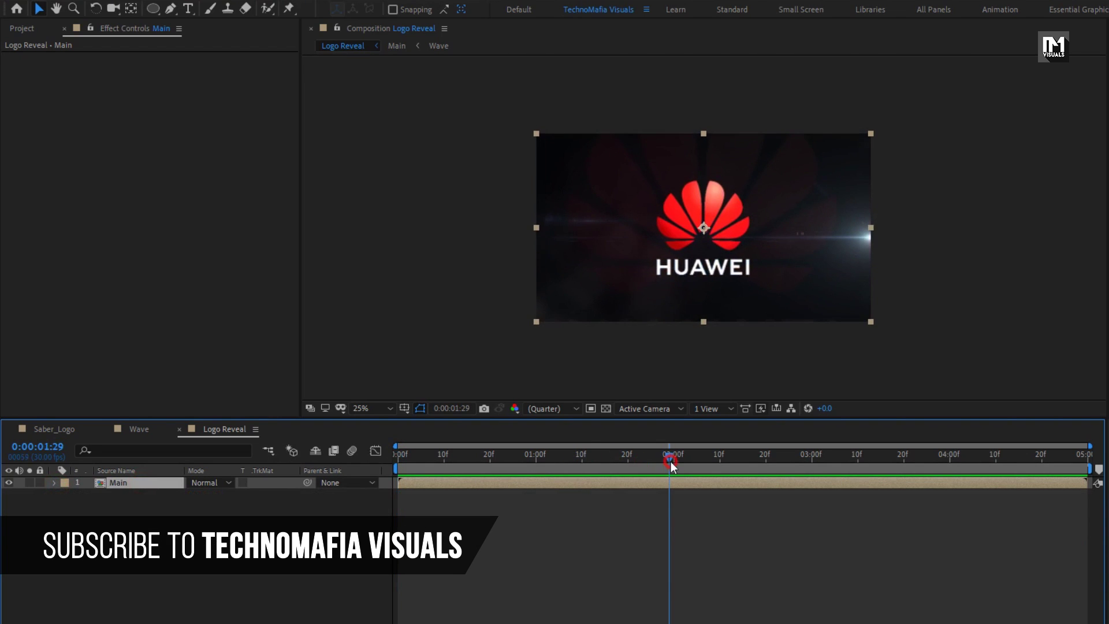
{"action": "left_click", "coordinate": [1063, 48]}
{"action": "type", "text": "m"}
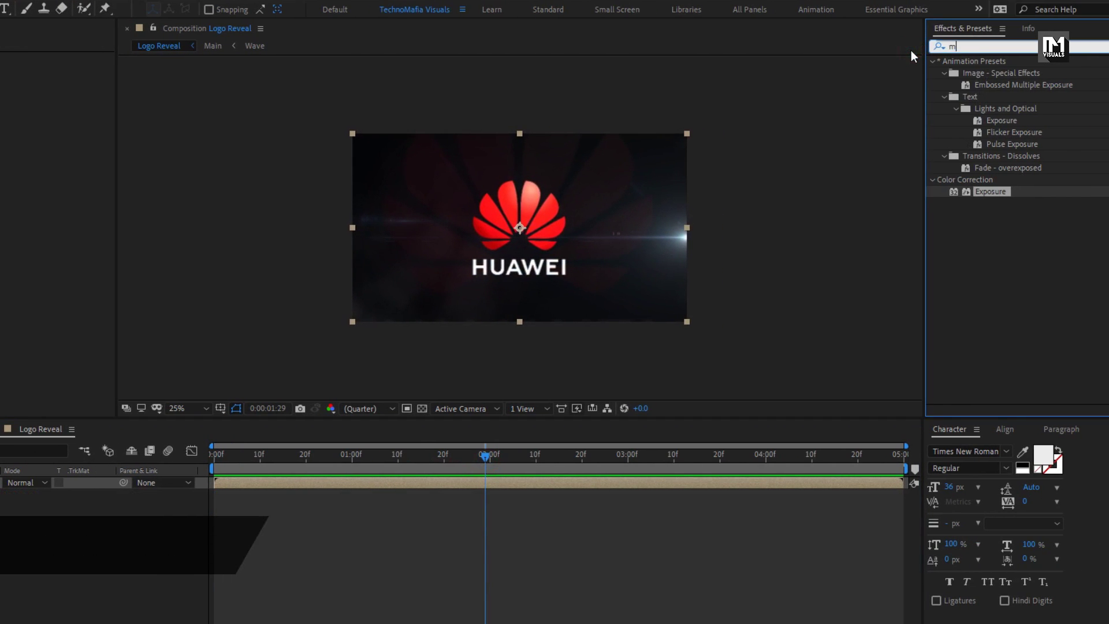
{"action": "type", "text": "oti"}
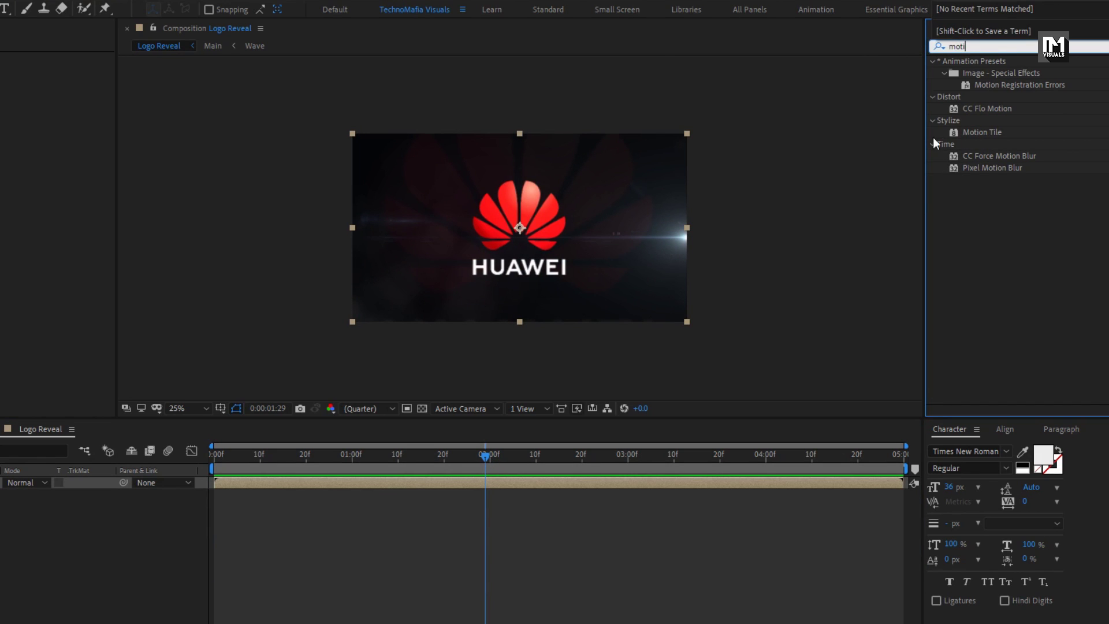
{"action": "double_click", "coordinate": [979, 132]}
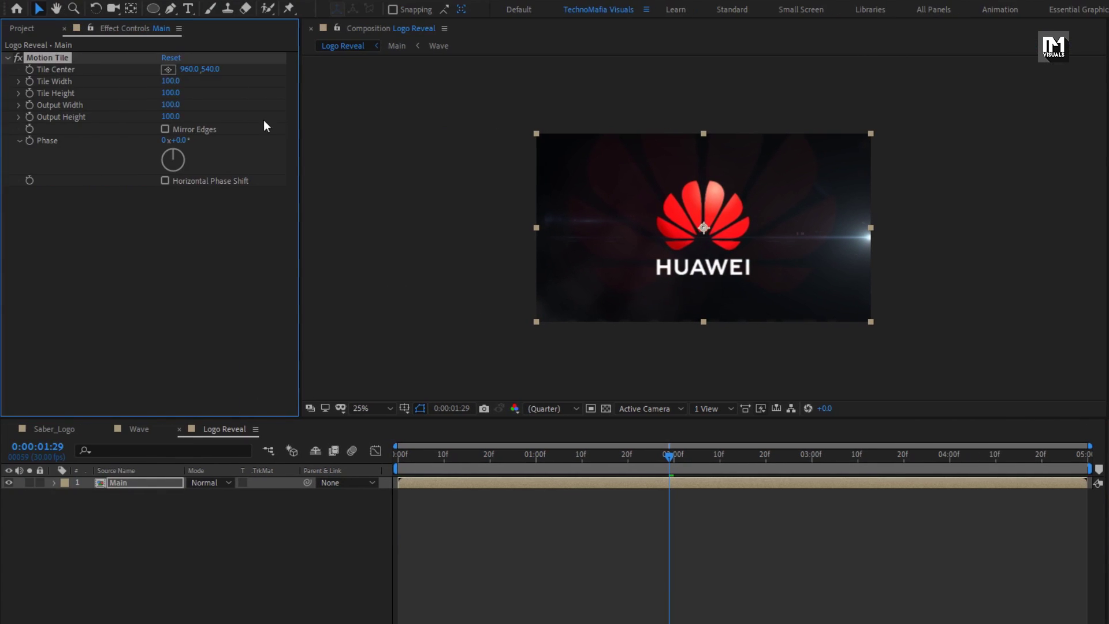
- Set Motion Tile's Output Width and Output Height to 200, enable Mirror Edges, and scrub through the shake to check the edges
{"action": "type", "text": "200"}
{"action": "left_click", "coordinate": [164, 118]}
{"action": "left_click", "coordinate": [165, 128]}
{"action": "left_click_drag", "start_coordinate": [450, 454], "coordinate": [762, 455]}
- Create a black 1920 x 1080 px solid named Frame above the Main layer
{"action": "left_click", "coordinate": [41, 588]}
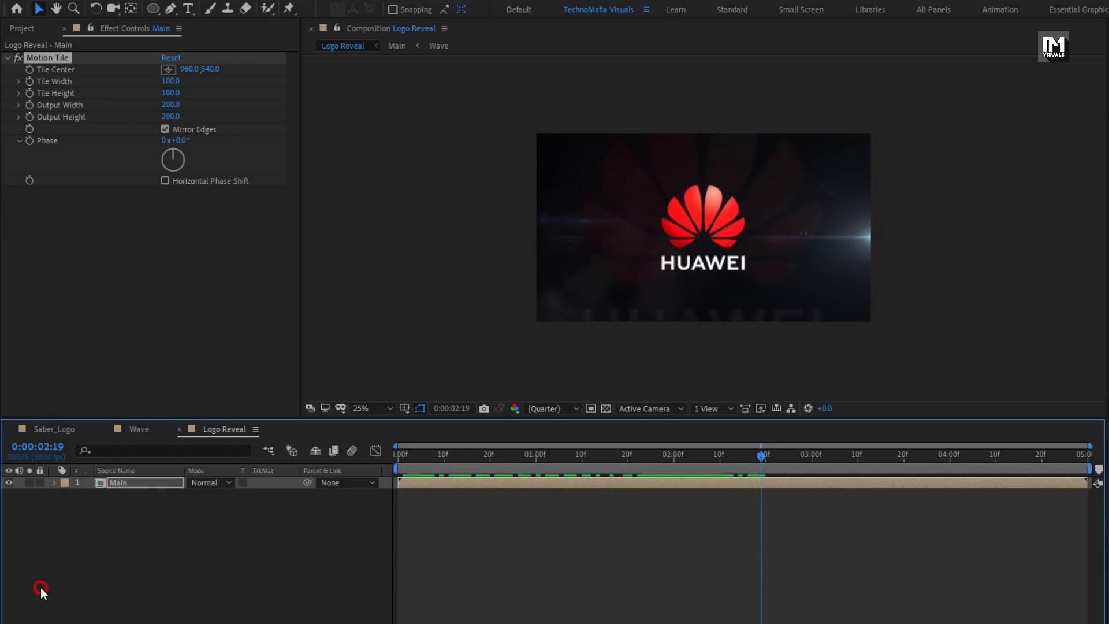
{"action": "right_click", "coordinate": [133, 558]}
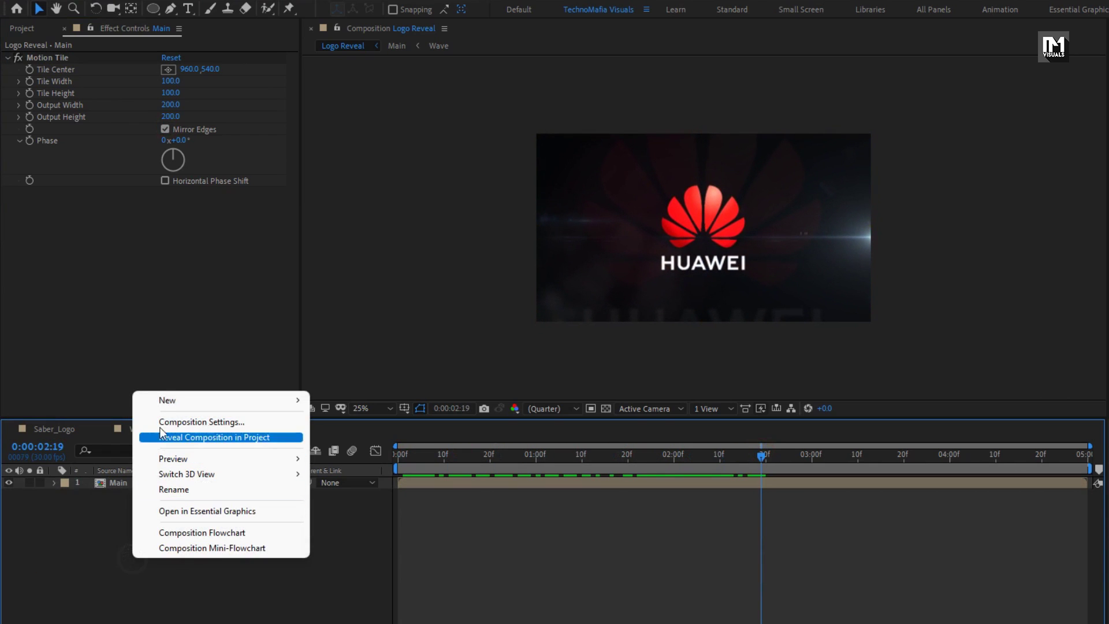
{"action": "mouse_move", "coordinate": [162, 403]}
{"action": "left_click", "coordinate": [352, 440]}
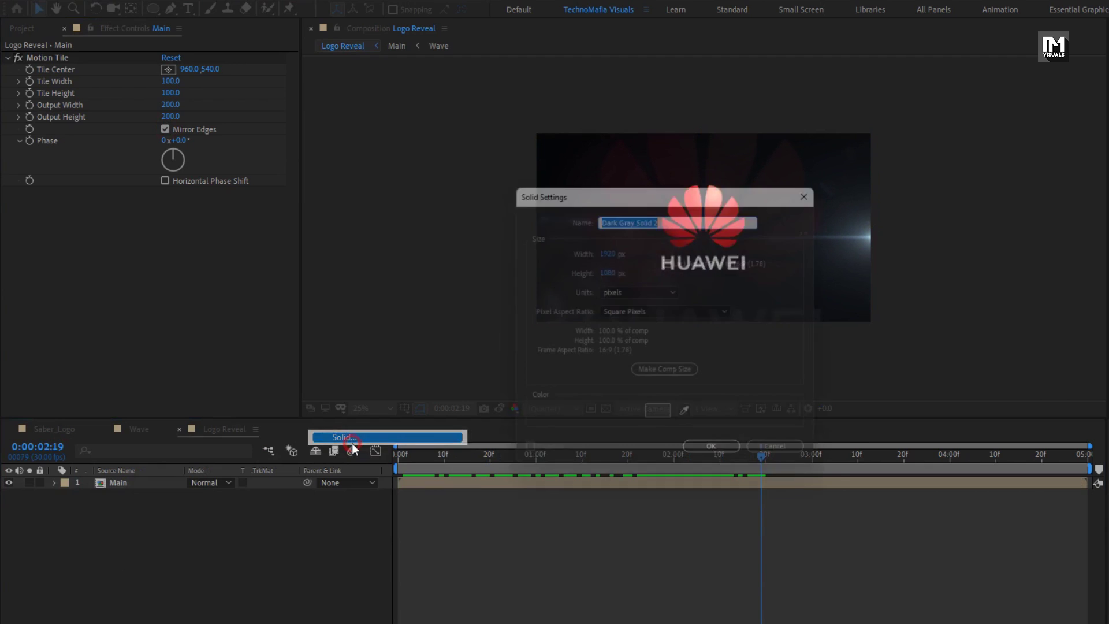
{"action": "type", "text": "Frame"}
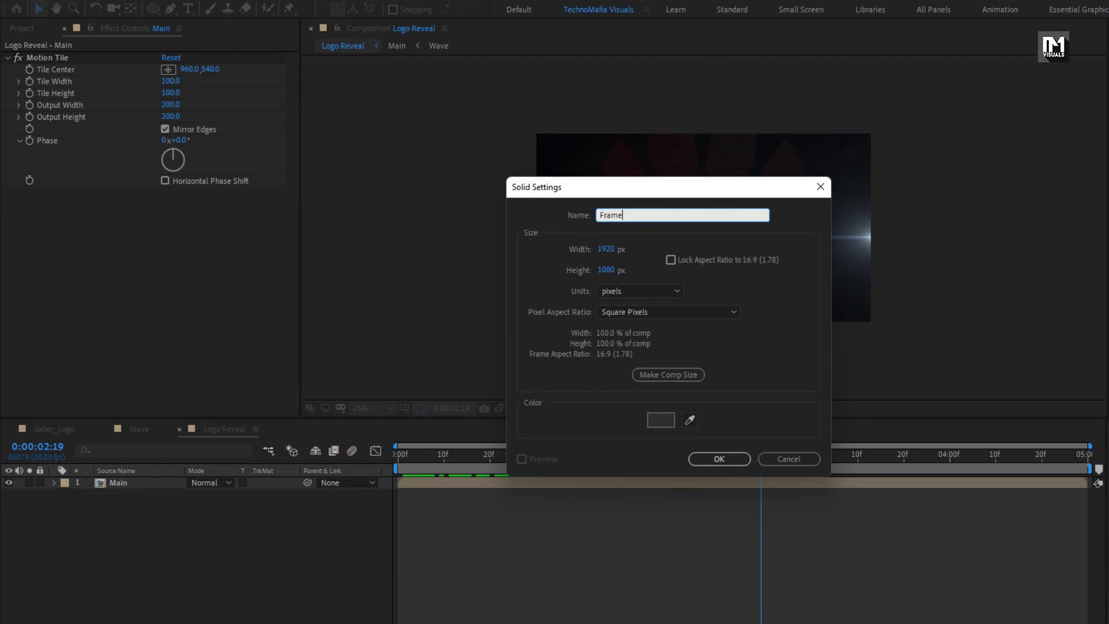
{"action": "left_click", "coordinate": [661, 420]}
{"action": "left_click", "coordinate": [680, 426]}
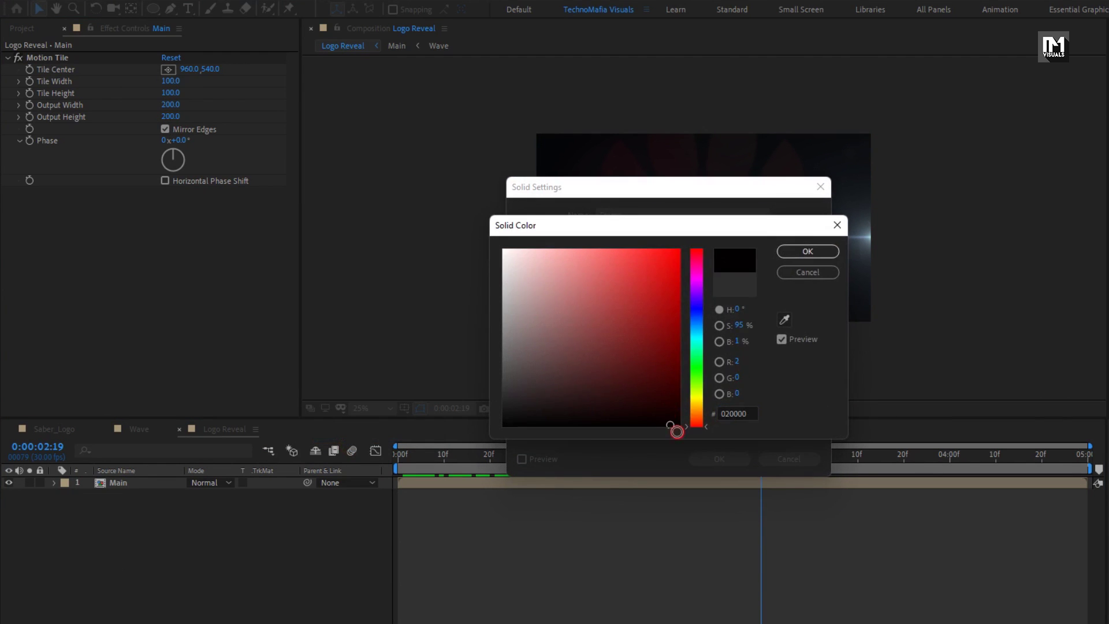
{"action": "left_click", "coordinate": [786, 251]}
{"action": "left_click", "coordinate": [723, 458]}
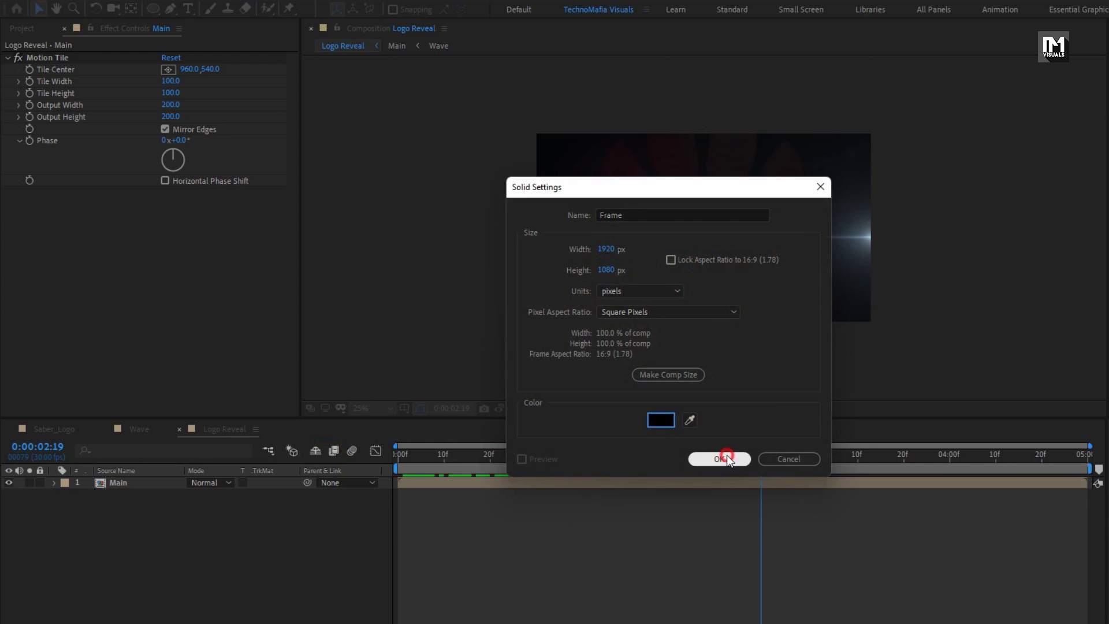
- Add a full-size rectangular mask to the Frame layer and set its bounding box to Top 10% and Bottom 90%
{"action": "left_click_drag", "start_coordinate": [154, 8], "coordinate": [217, 8]}
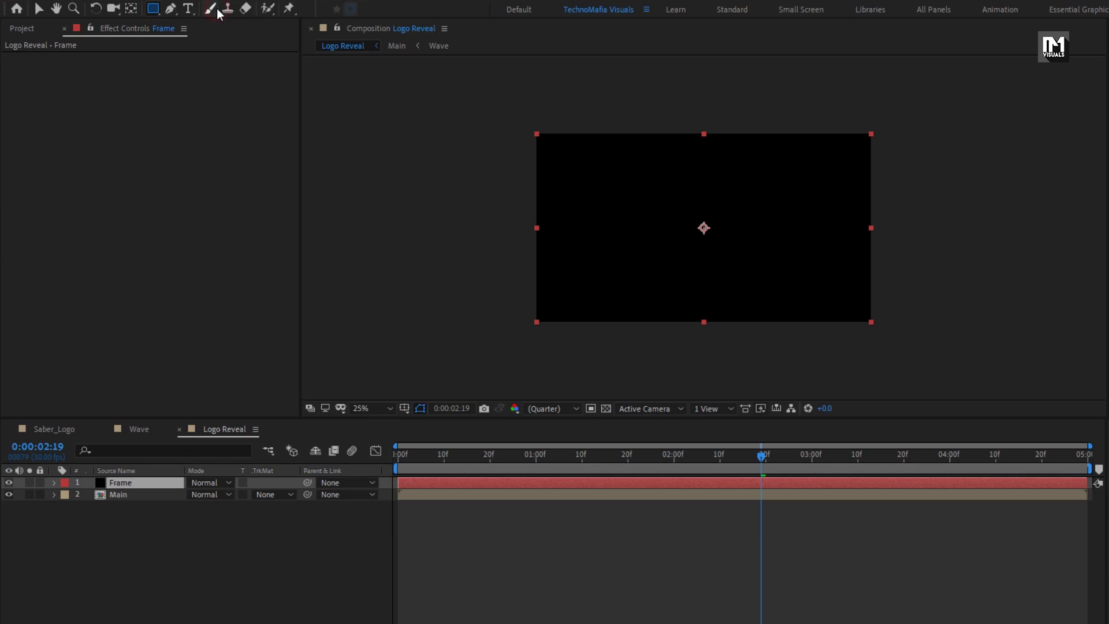
{"action": "double_click", "coordinate": [153, 8]}
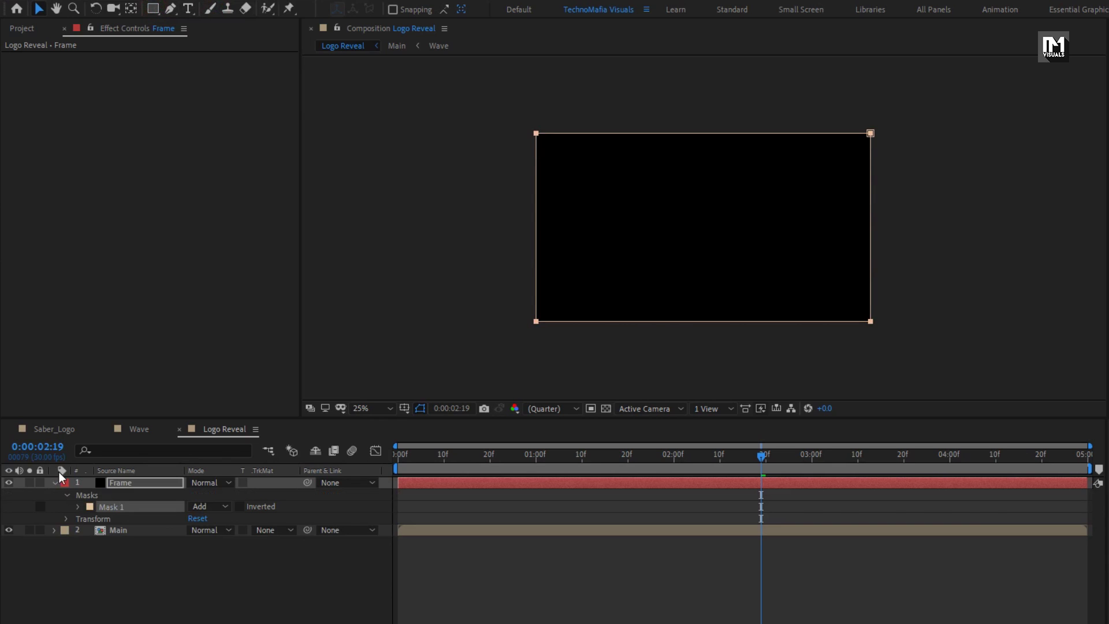
{"action": "left_click", "coordinate": [78, 507]}
{"action": "left_click", "coordinate": [202, 520]}
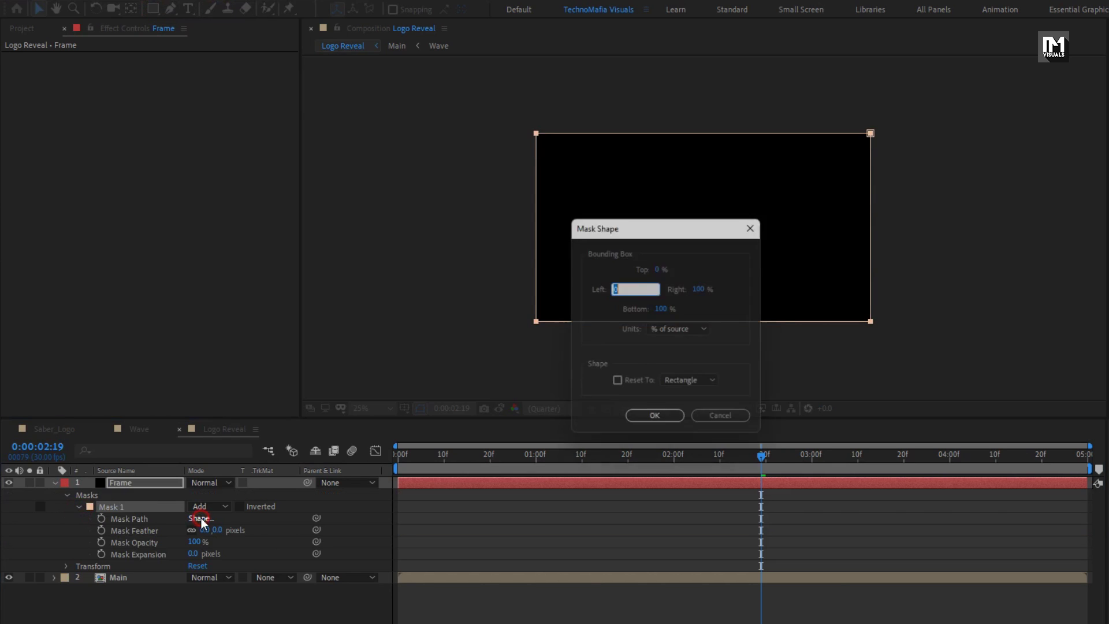
{"action": "left_click", "coordinate": [659, 268]}
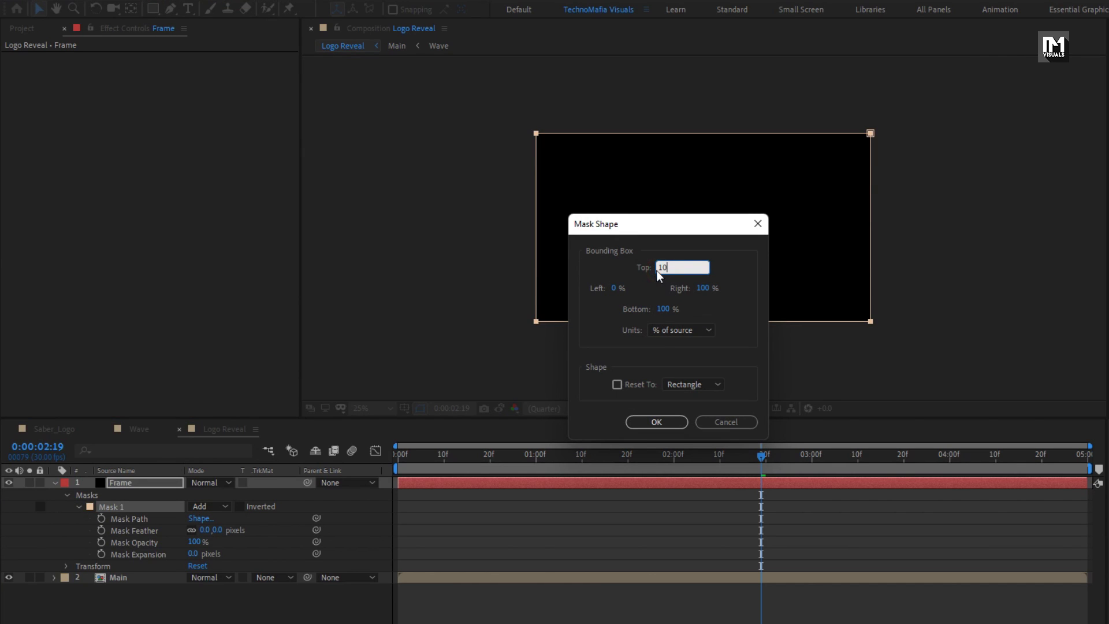
{"action": "left_click", "coordinate": [662, 311]}
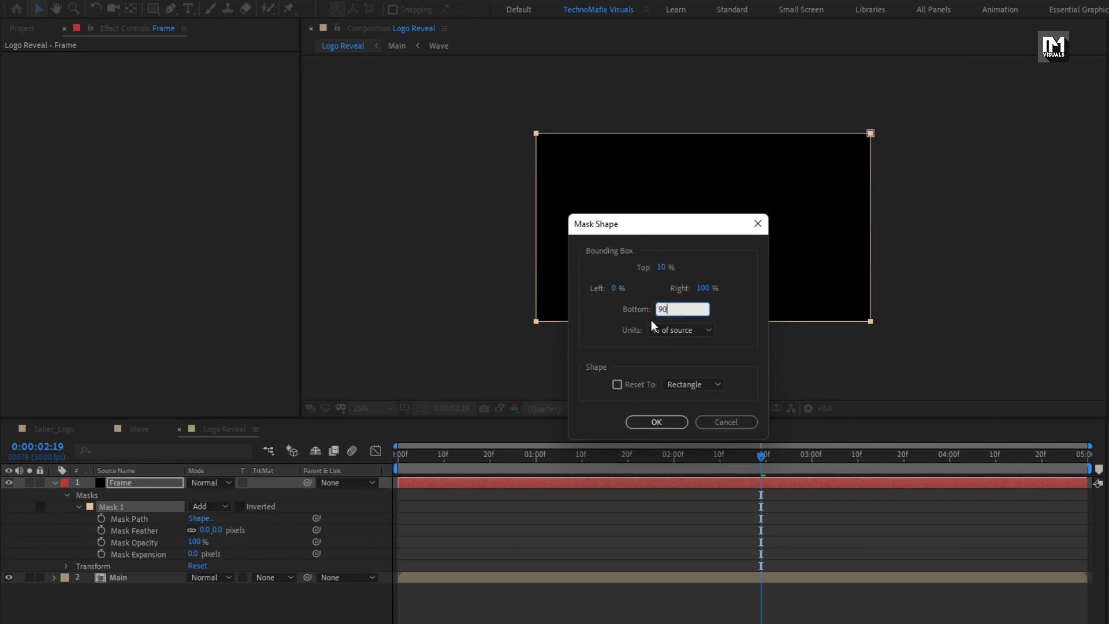
{"action": "left_click", "coordinate": [653, 422]}
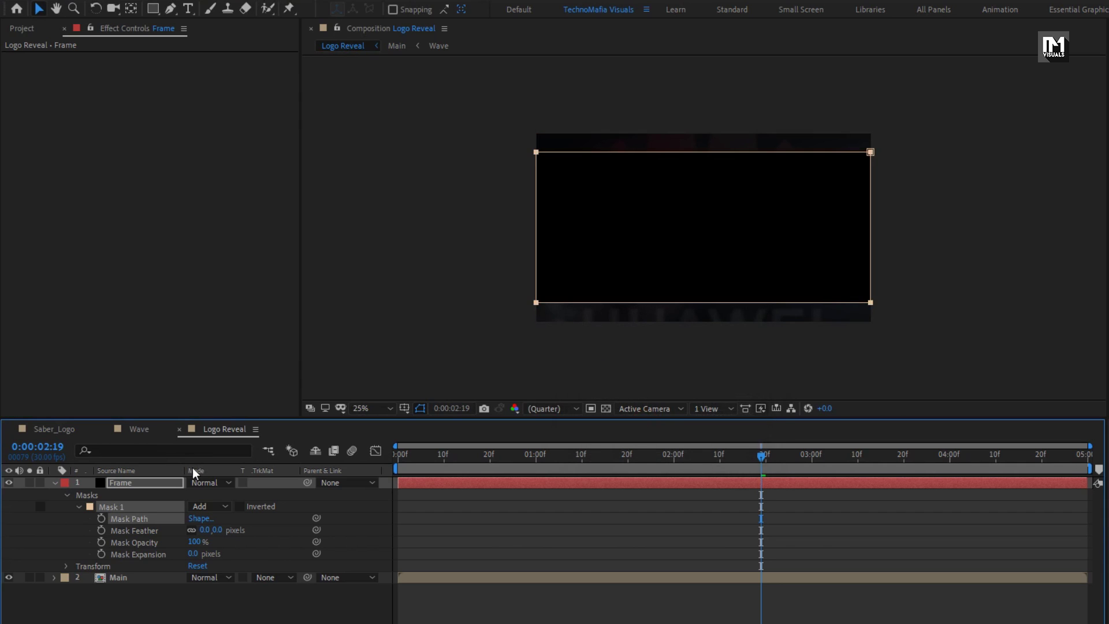
- Invert the Frame layer's mask to form letterbox bars and play back Logo Reveal from the first frame
{"action": "left_click", "coordinate": [239, 507]}
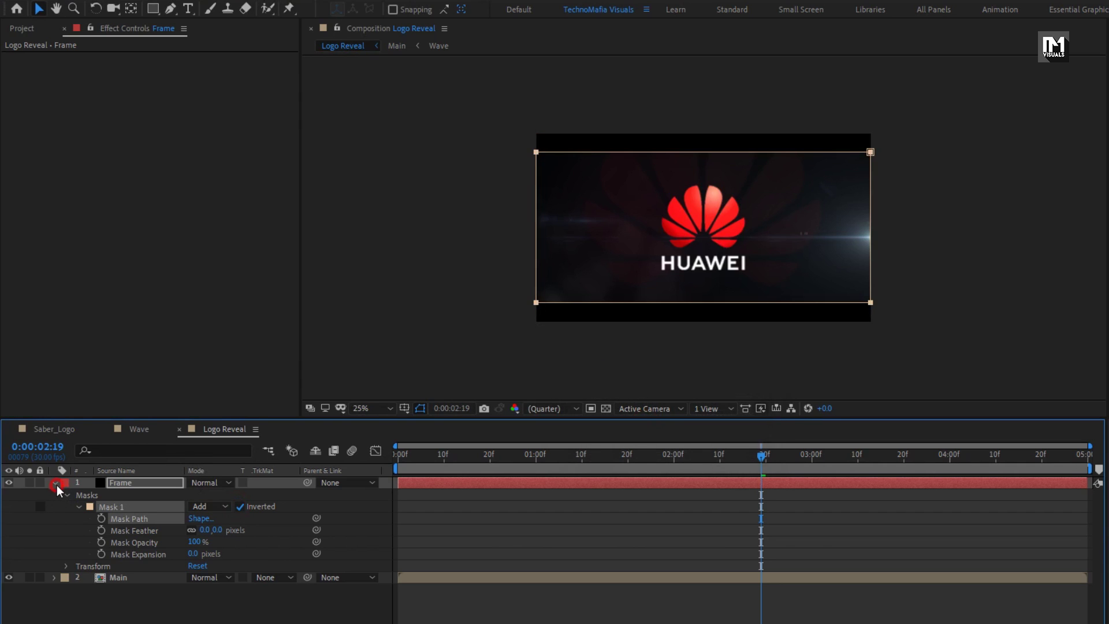
{"action": "left_click", "coordinate": [55, 483]}
{"action": "left_click", "coordinate": [143, 551]}
{"action": "left_click", "coordinate": [394, 456]}
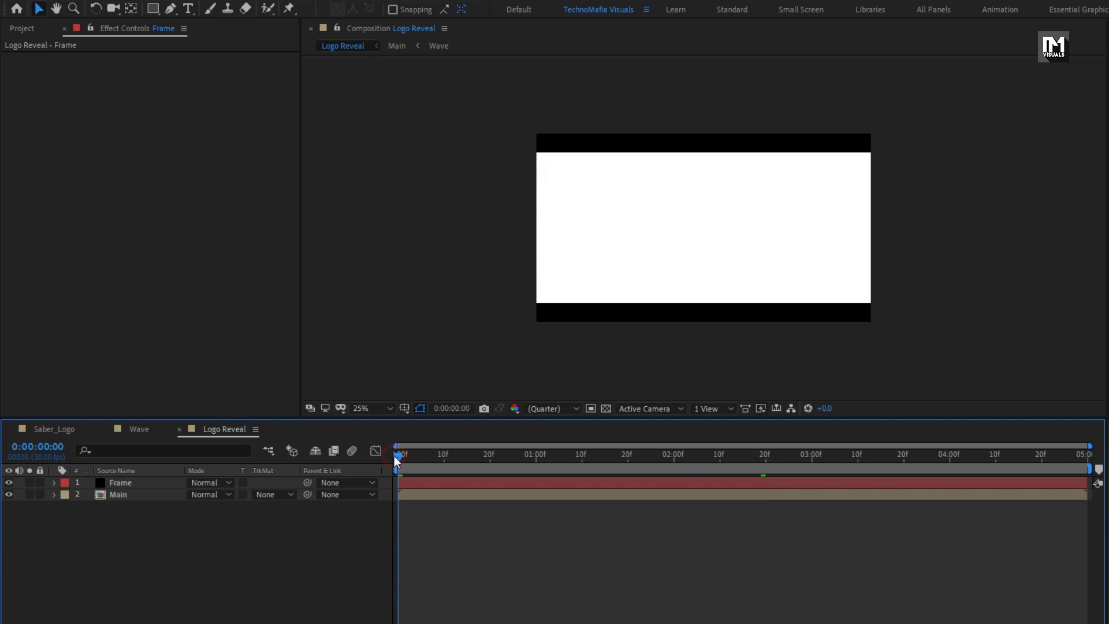
{"action": "key", "text": "space"}
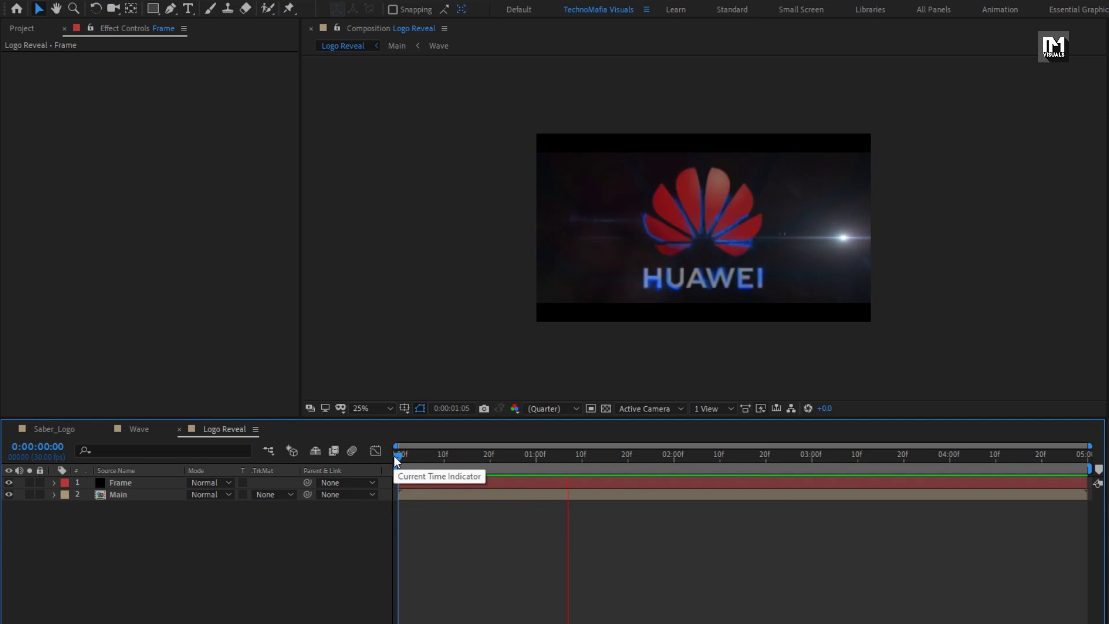